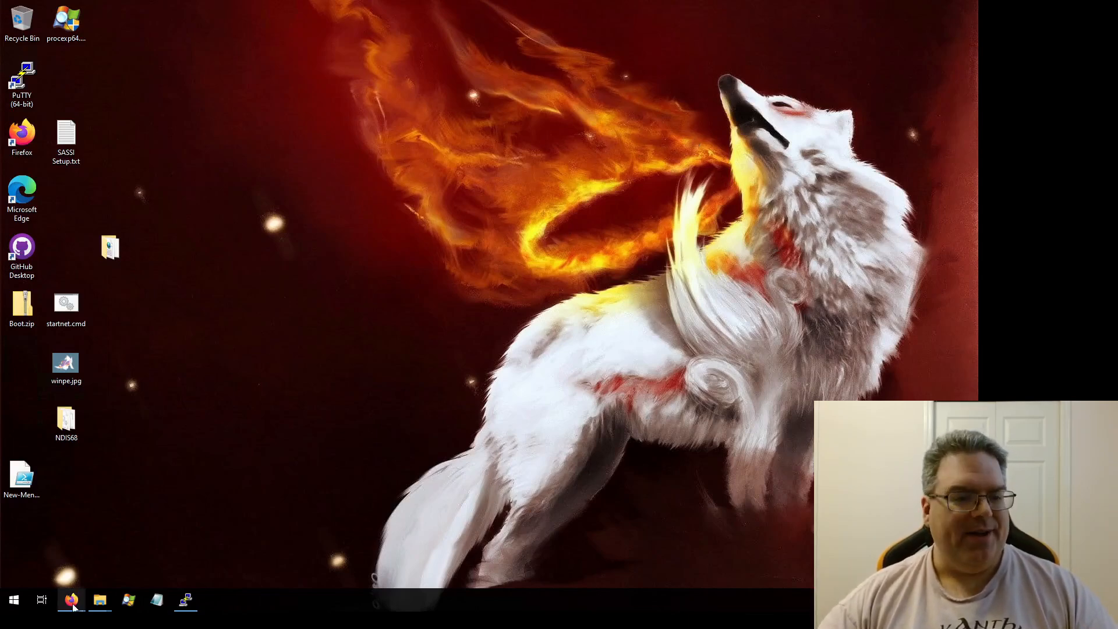
Step: Bring up the browser and read through the Download and install the Windows ADK page
{"action": "mouse_move", "coordinate": [71, 600]}
{"action": "left_click", "coordinate": [63, 541]}
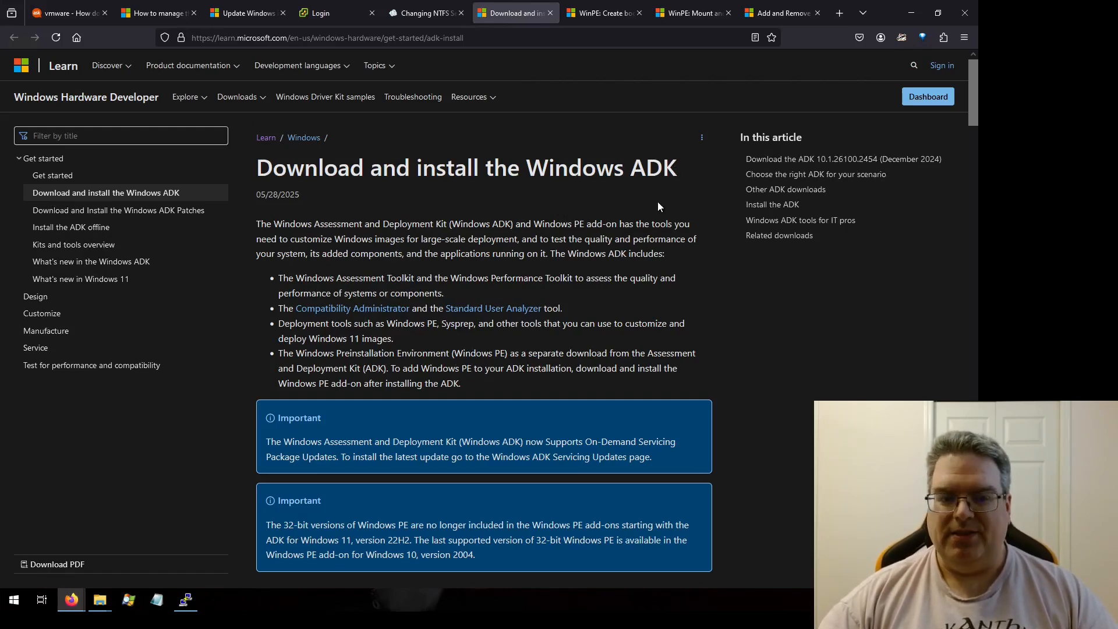
{"action": "scroll", "coordinate": [658, 202], "scroll_direction": "down", "scroll_amount": 8}
{"action": "scroll", "coordinate": [658, 207], "scroll_direction": "down", "scroll_amount": 1}
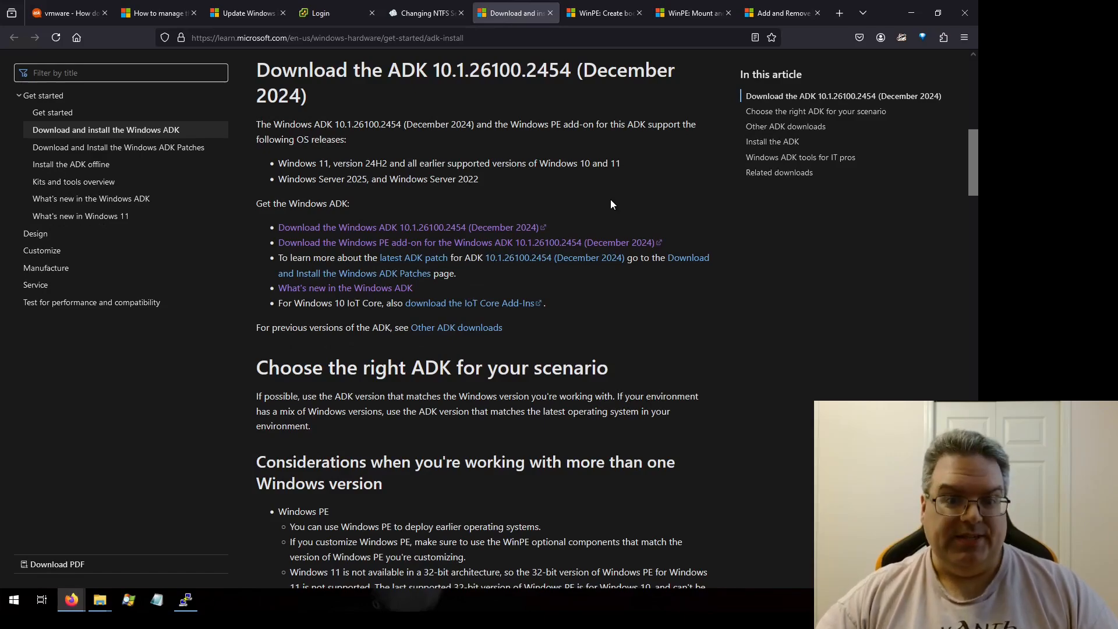
{"action": "scroll", "coordinate": [611, 201], "scroll_direction": "down", "scroll_amount": 7}
{"action": "scroll", "coordinate": [610, 203], "scroll_direction": "down", "scroll_amount": 11}
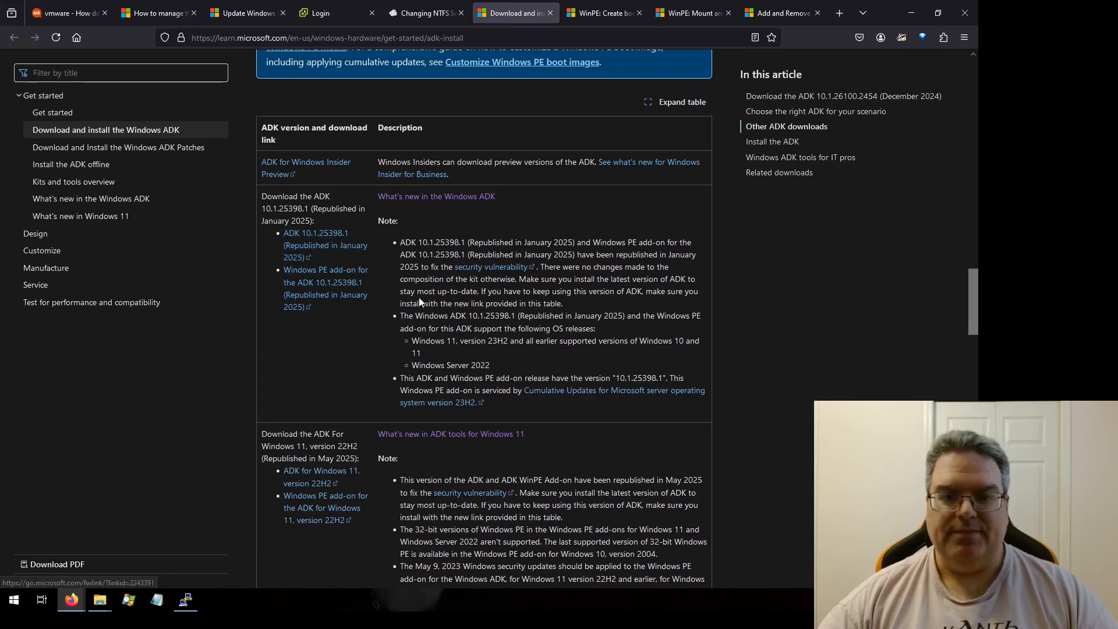
{"action": "scroll", "coordinate": [509, 343], "scroll_direction": "down", "scroll_amount": 4}
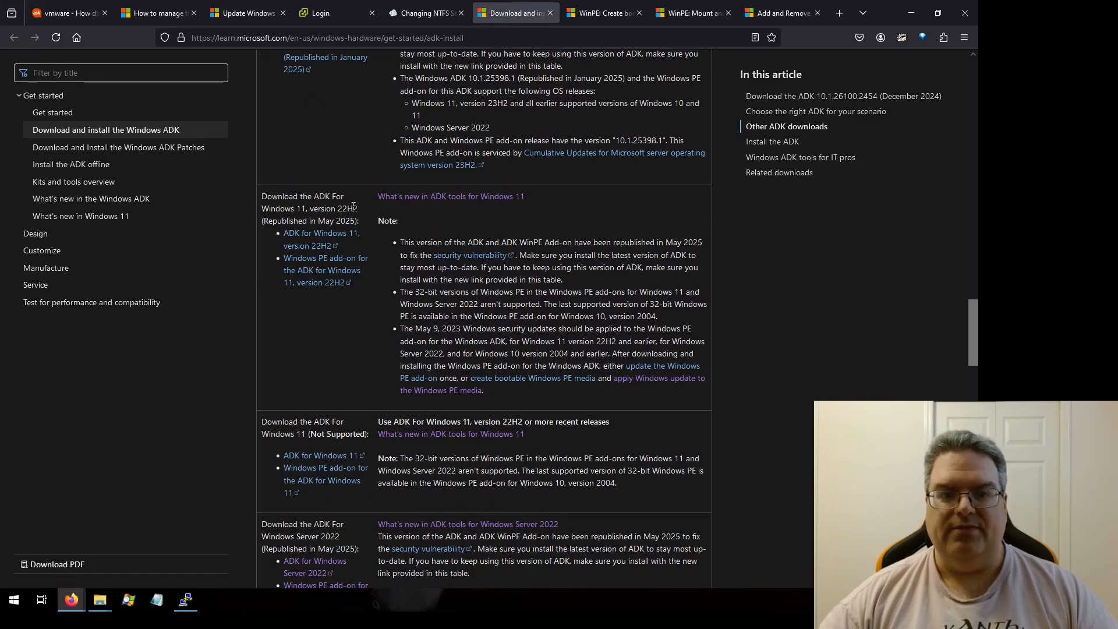
{"action": "scroll", "coordinate": [390, 247], "scroll_direction": "up", "scroll_amount": 4}
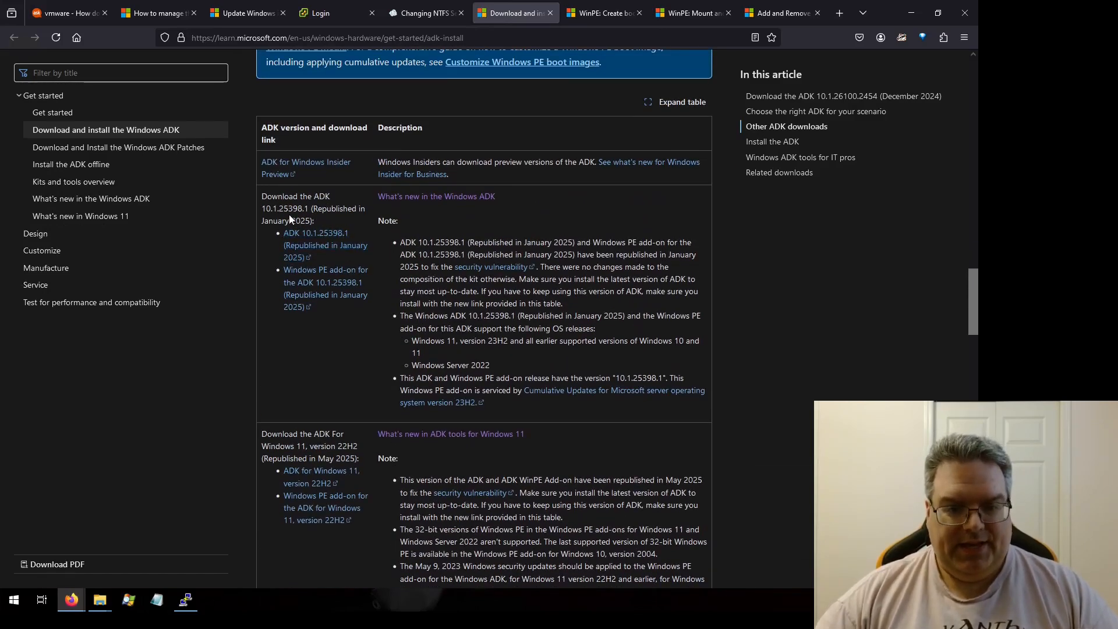
{"action": "scroll", "coordinate": [461, 322], "scroll_direction": "up", "scroll_amount": 5}
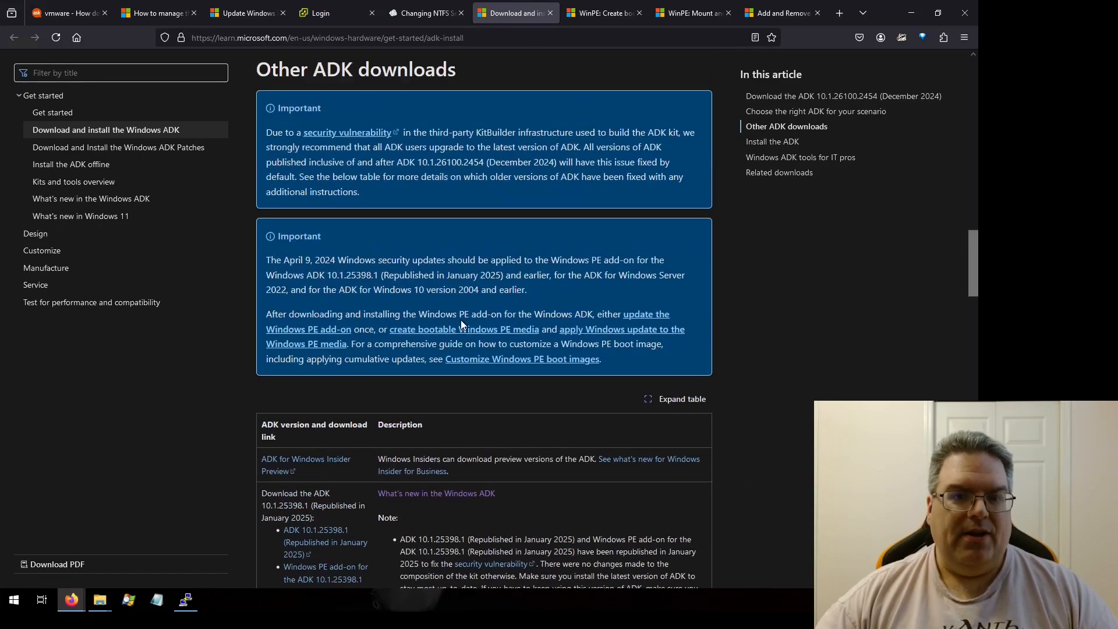
{"action": "scroll", "coordinate": [461, 324], "scroll_direction": "up", "scroll_amount": 15}
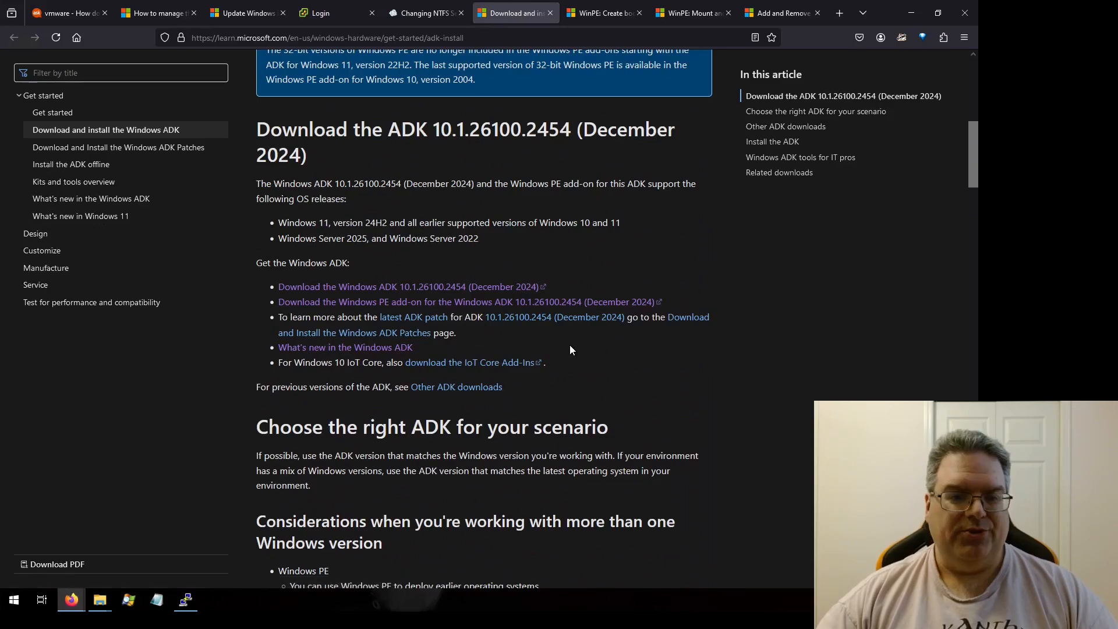
{"action": "scroll", "coordinate": [600, 376], "scroll_direction": "up", "scroll_amount": 6}
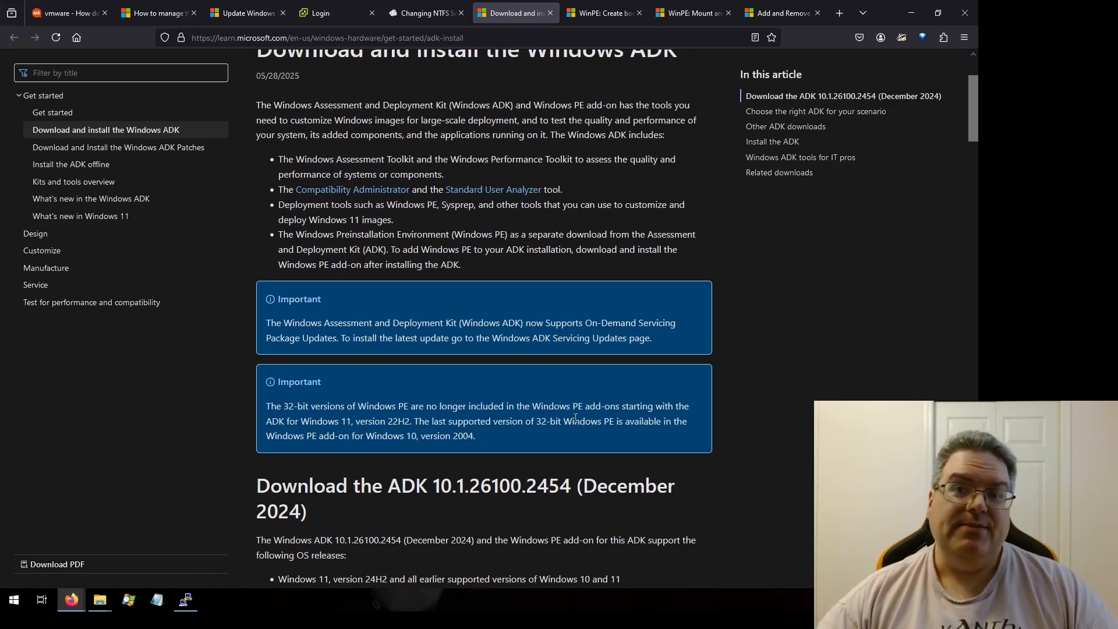
{"action": "scroll", "coordinate": [574, 418], "scroll_direction": "up", "scroll_amount": 2}
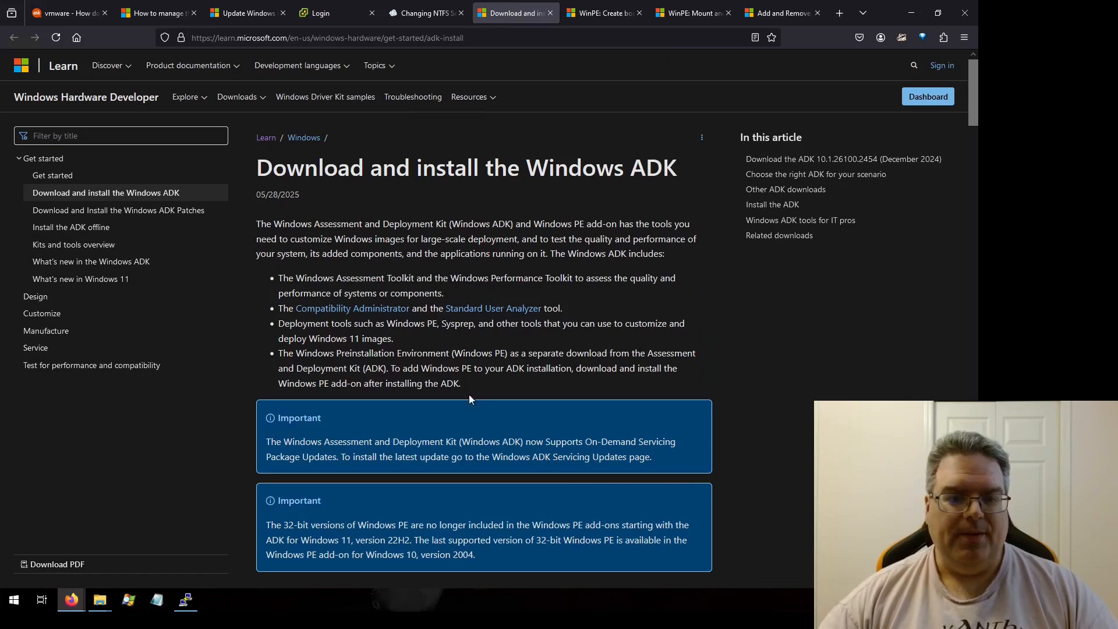
Step: Open Programs and Features from the Control Panel and select the Windows Assessment and Deployment Kit entry
{"action": "left_click", "coordinate": [17, 600]}
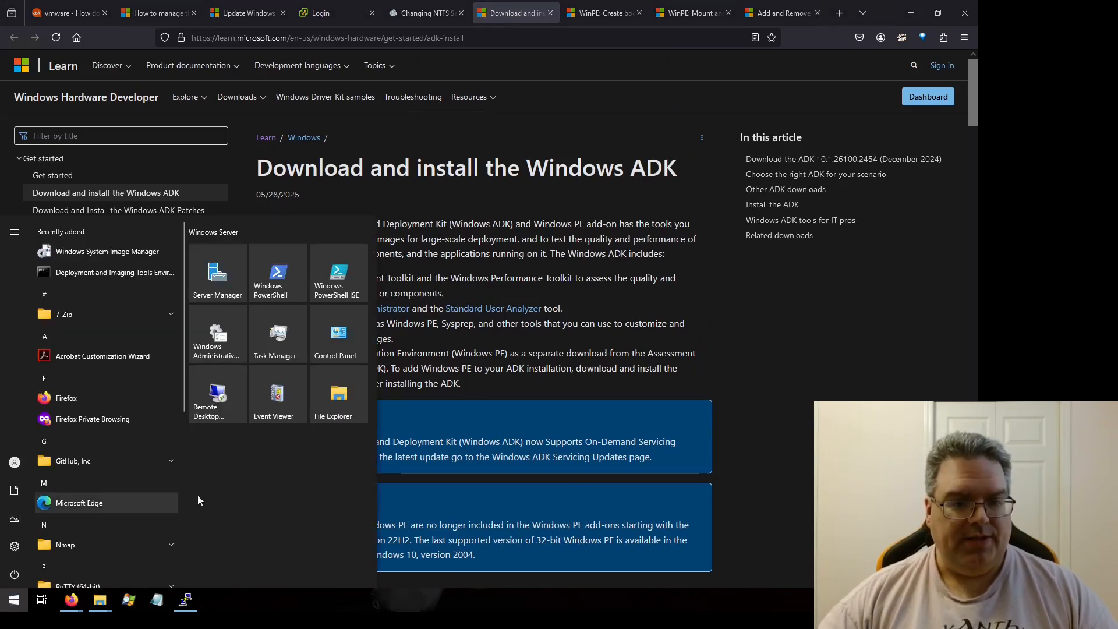
{"action": "left_click", "coordinate": [337, 357]}
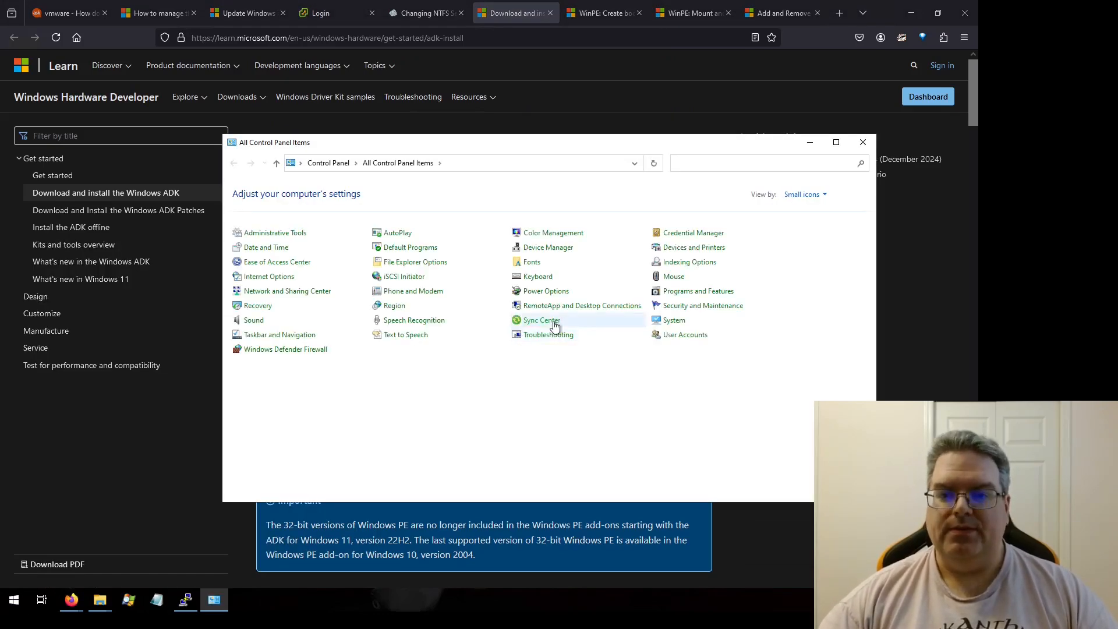
{"action": "left_click", "coordinate": [695, 290]}
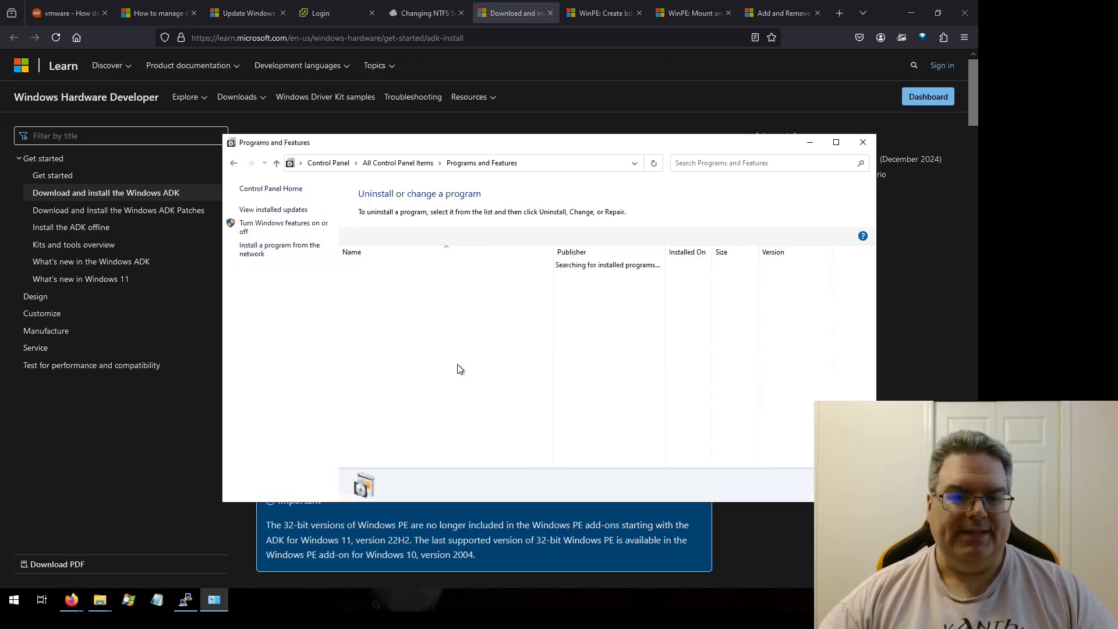
{"action": "left_click", "coordinate": [446, 419]}
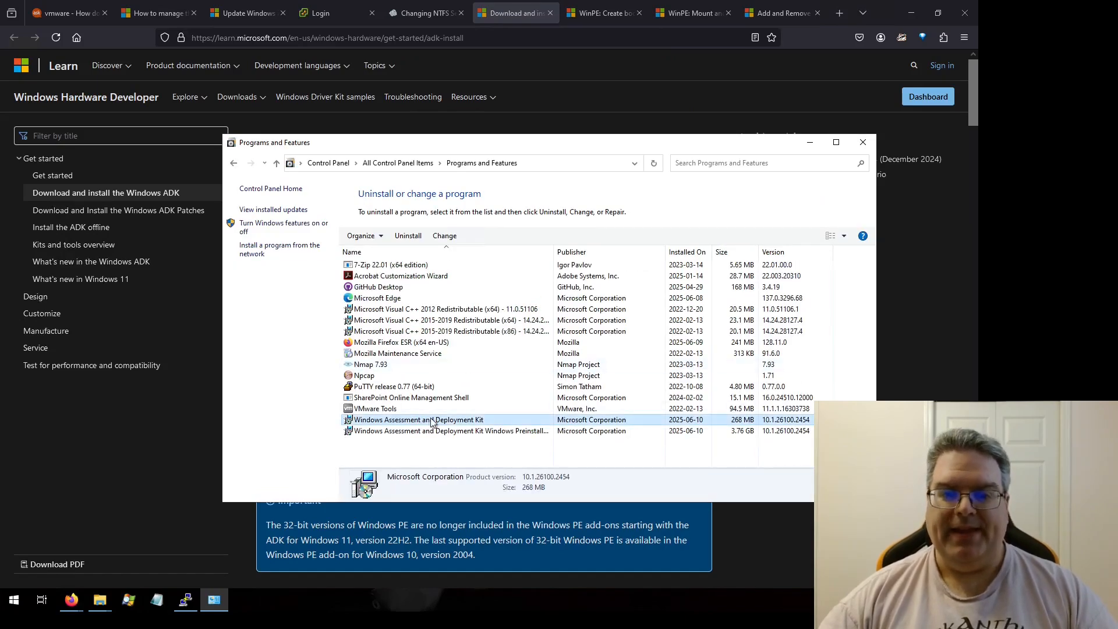
Step: Open the Windows Assessment and Deployment Kit change wizard, review the Deployment Tools feature description, then cancel and close it
{"action": "left_click", "coordinate": [445, 235]}
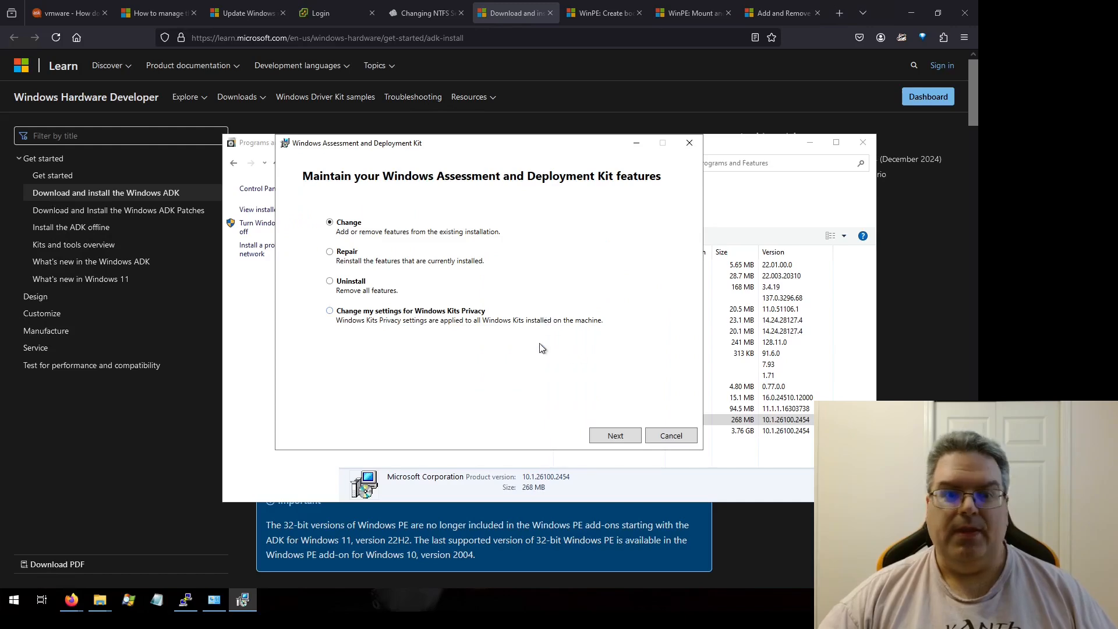
{"action": "left_click", "coordinate": [615, 435]}
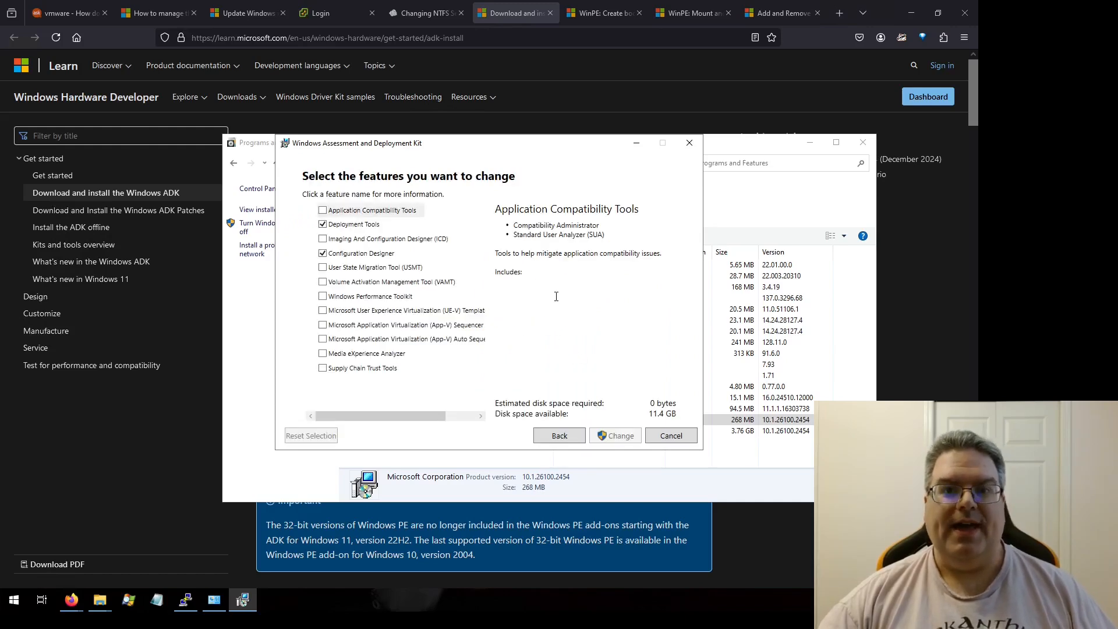
{"action": "left_click", "coordinate": [376, 226]}
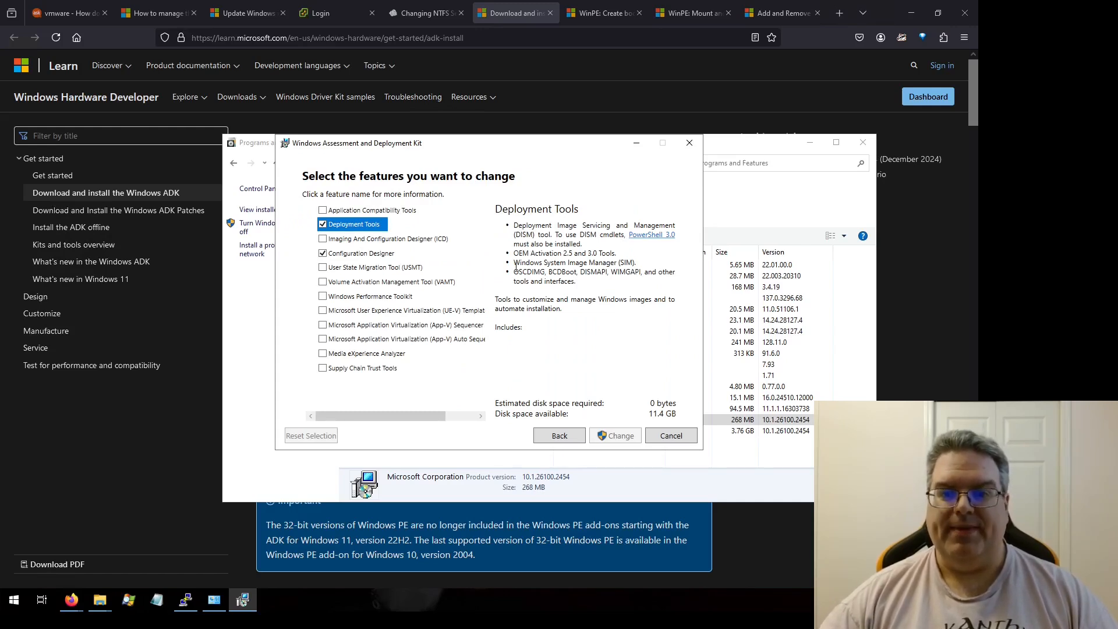
{"action": "left_click_drag", "start_coordinate": [513, 262], "coordinate": [639, 262]}
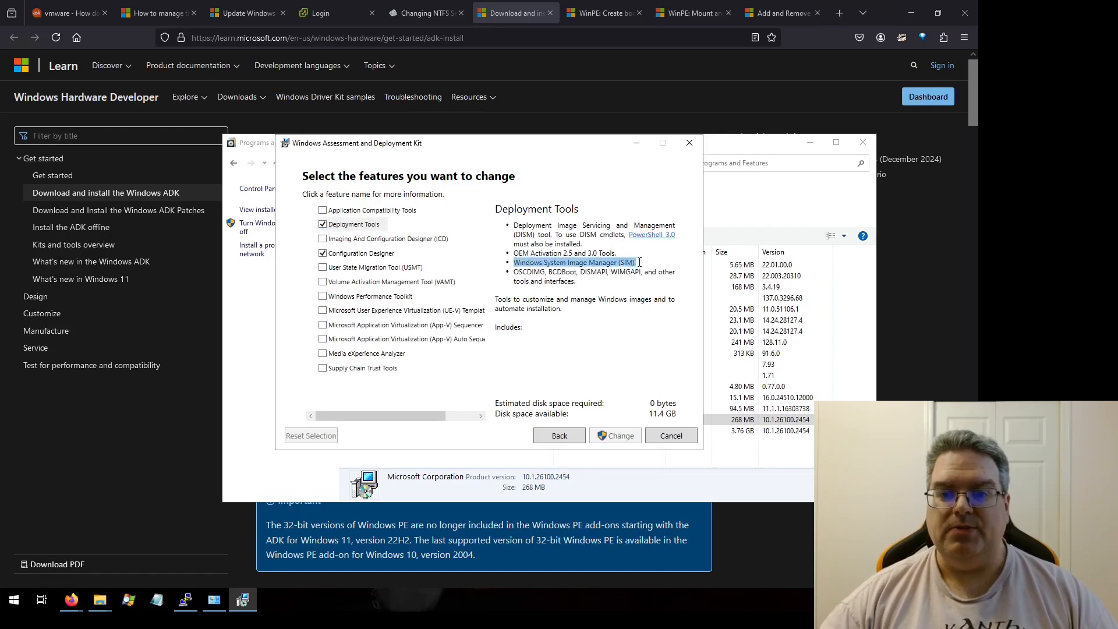
{"action": "left_click", "coordinate": [645, 263]}
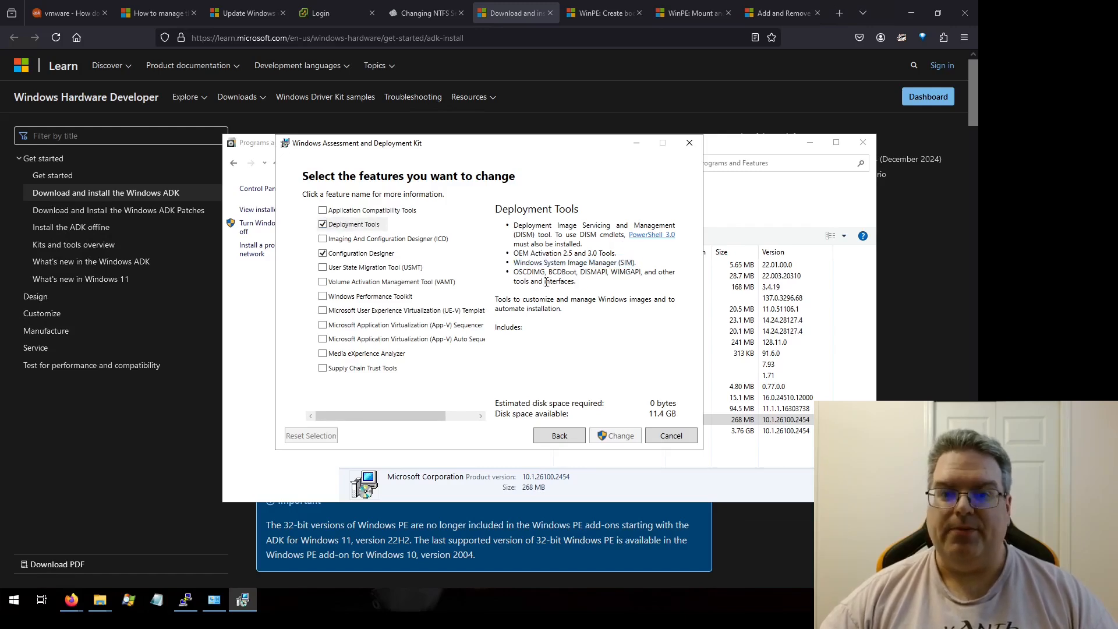
{"action": "left_click_drag", "start_coordinate": [515, 274], "coordinate": [584, 281]}
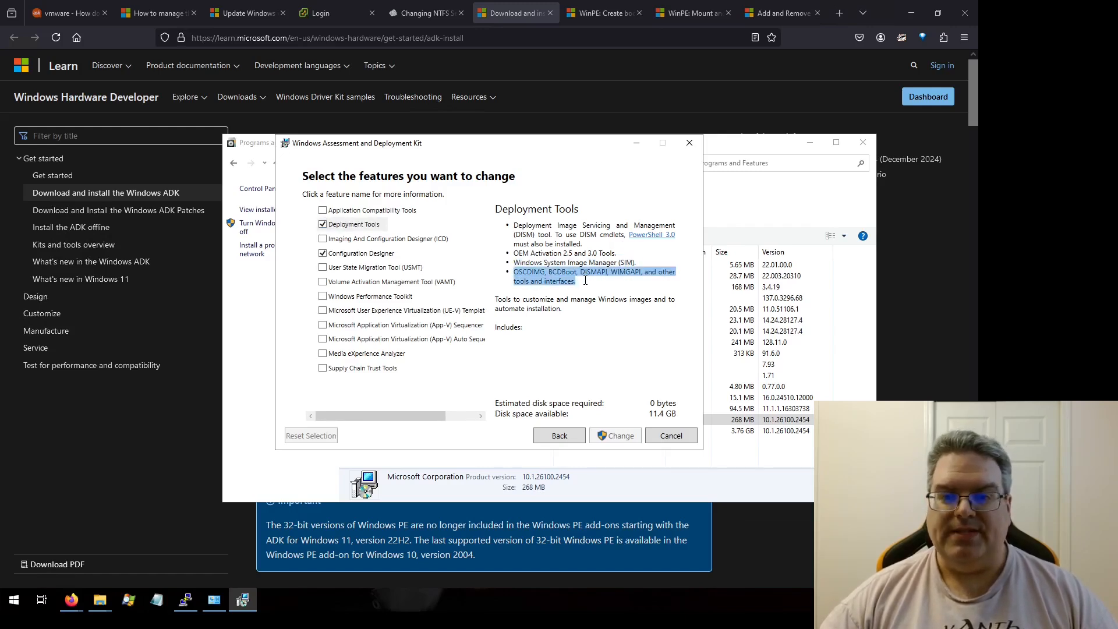
{"action": "left_click", "coordinate": [583, 281]}
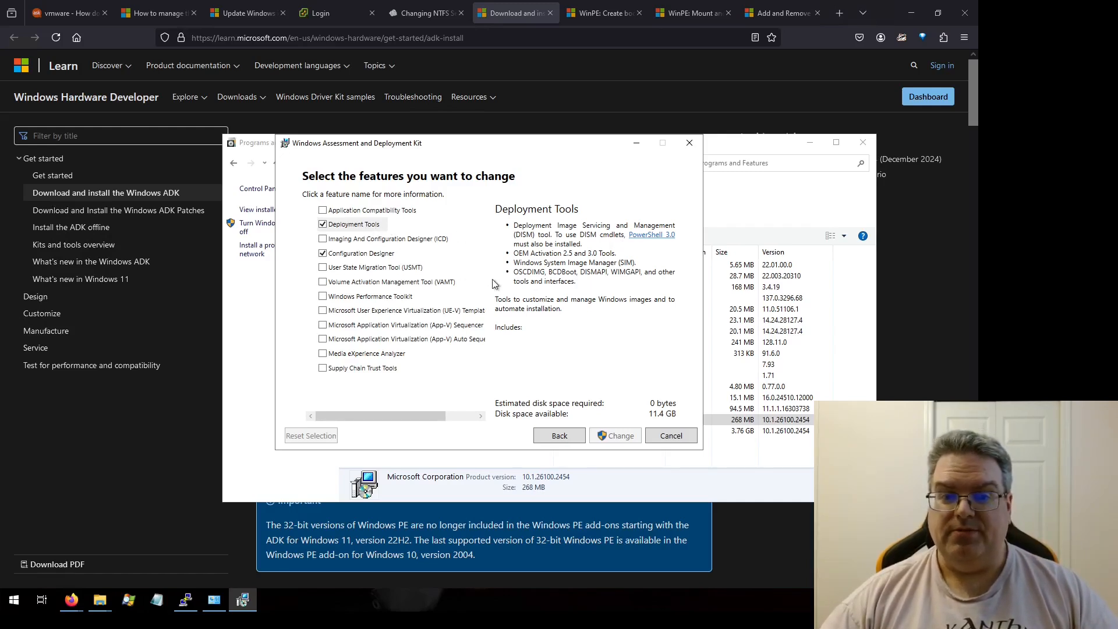
{"action": "left_click", "coordinate": [667, 438]}
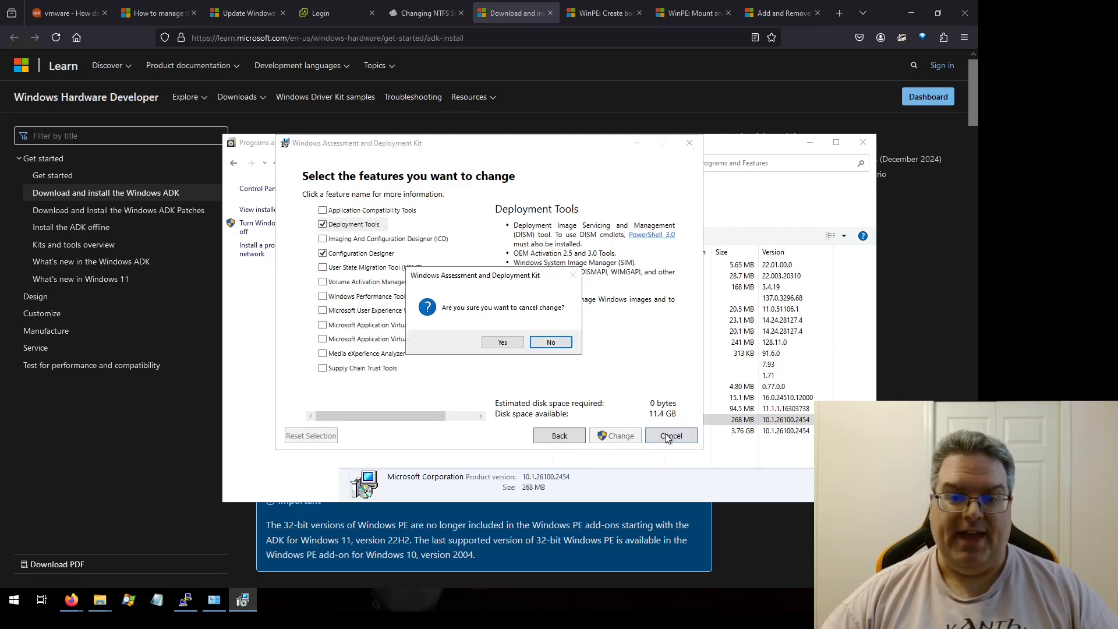
{"action": "left_click", "coordinate": [500, 341]}
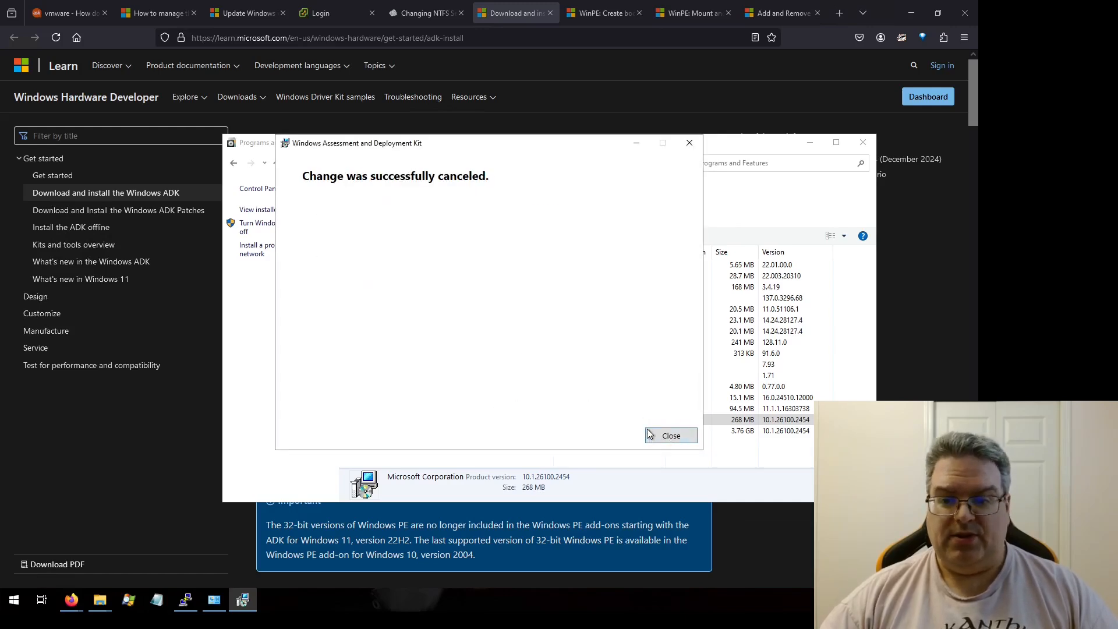
{"action": "left_click", "coordinate": [665, 437]}
Step: Open the Windows PE add-on's change wizard to check its installed features, cancel it, and close Programs and Features
{"action": "left_click", "coordinate": [478, 431]}
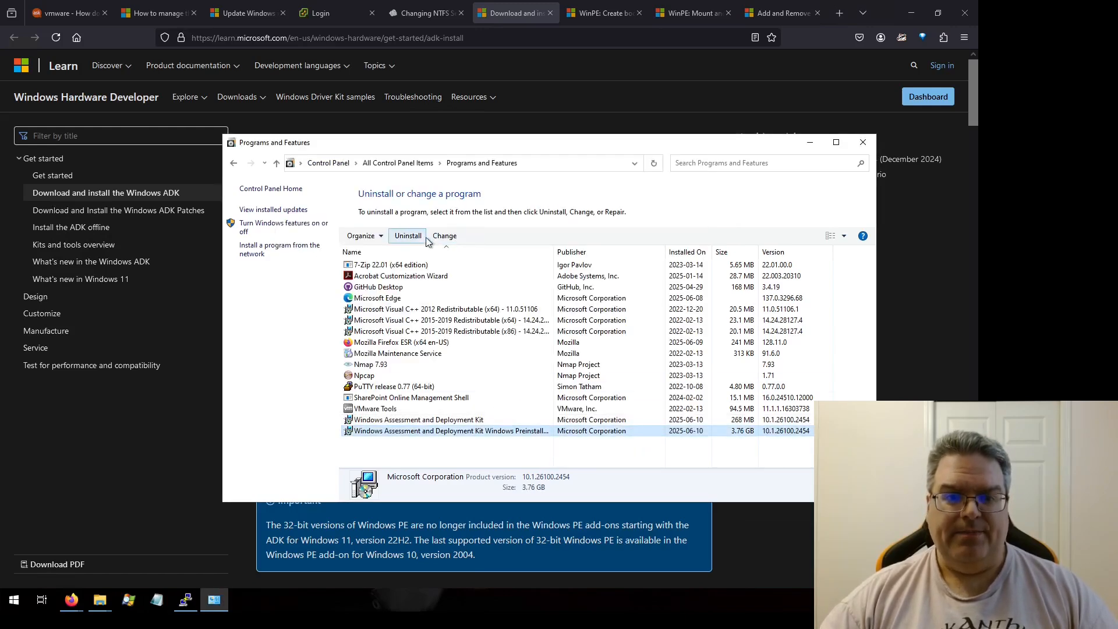
{"action": "left_click", "coordinate": [448, 240]}
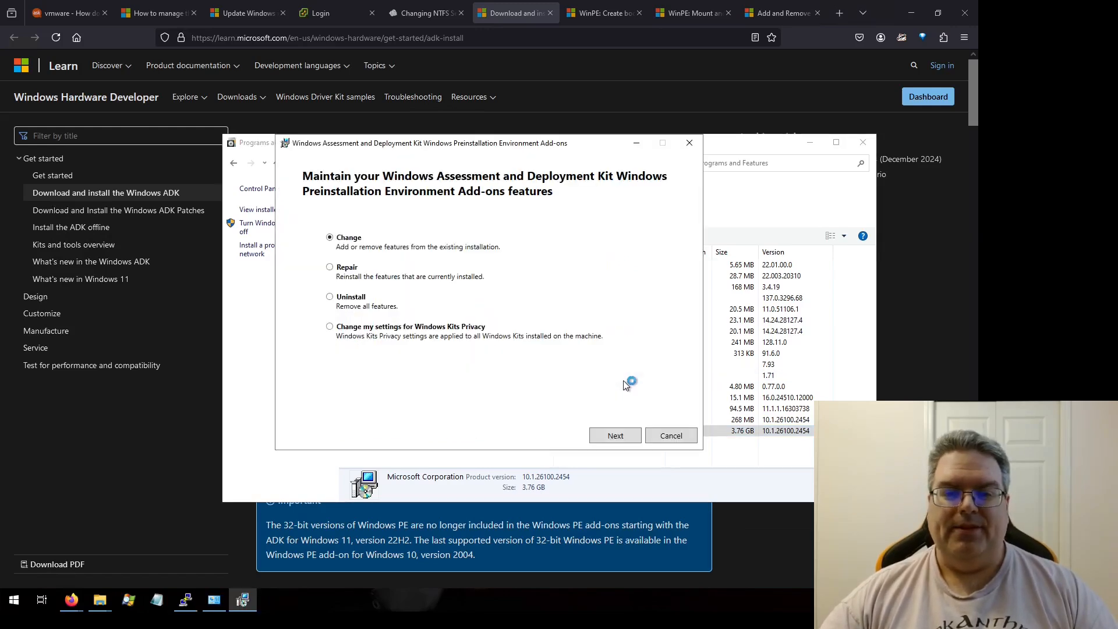
{"action": "left_click", "coordinate": [610, 436]}
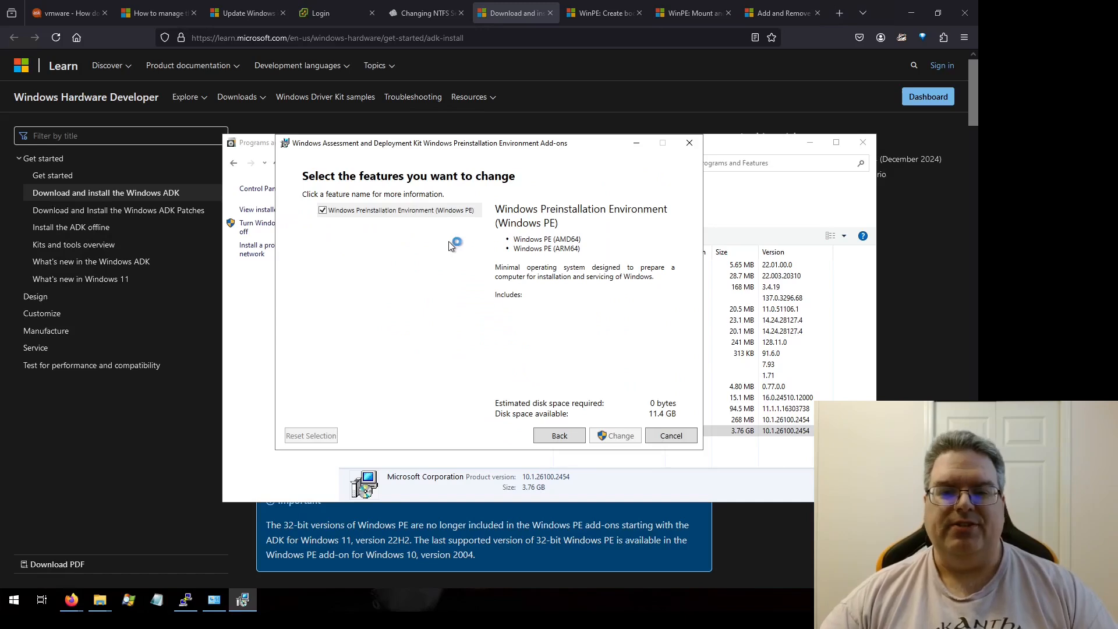
{"action": "left_click", "coordinate": [662, 438]}
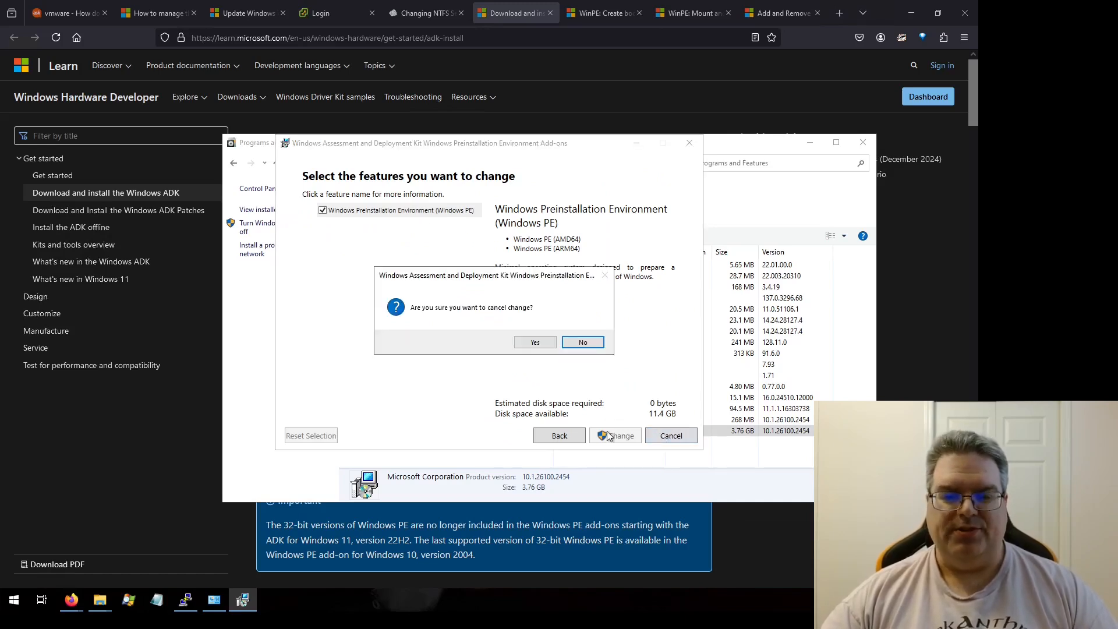
{"action": "left_click", "coordinate": [550, 345]}
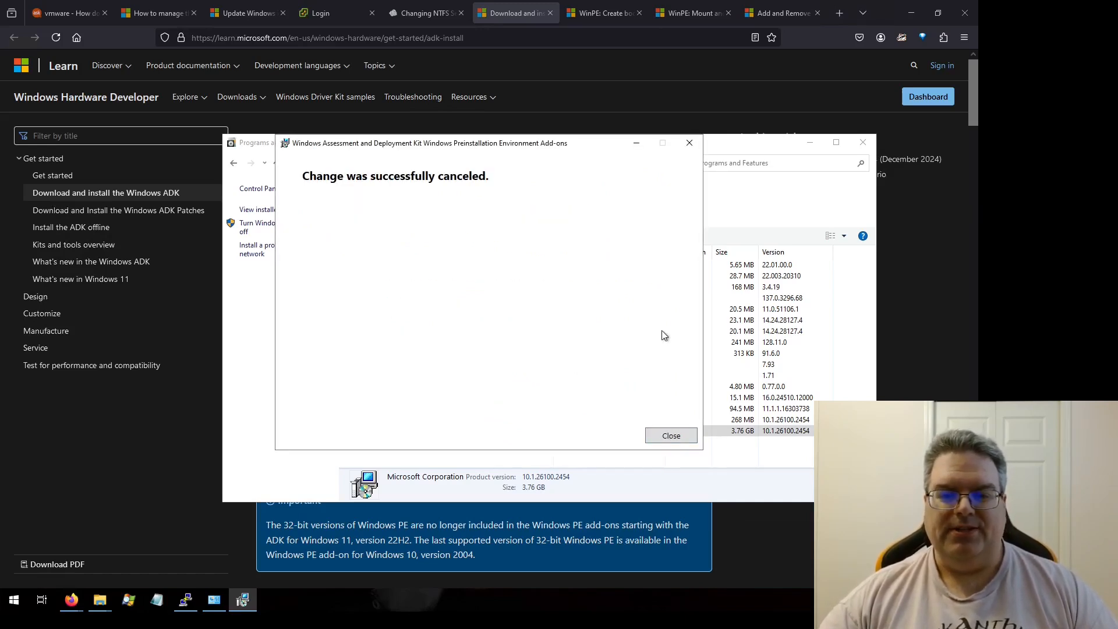
{"action": "left_click", "coordinate": [674, 437]}
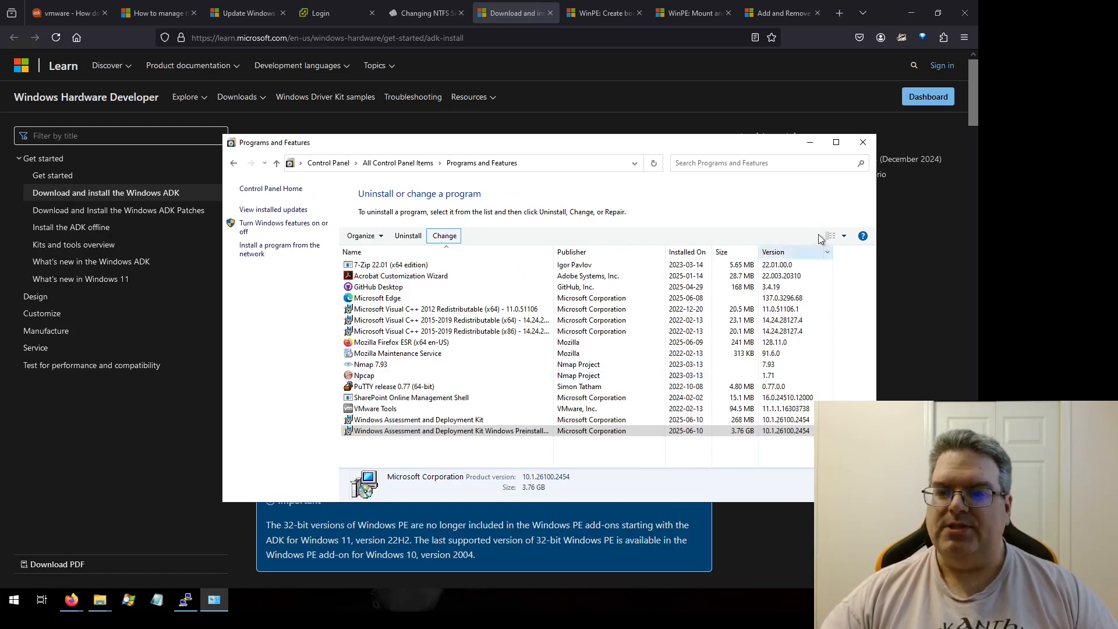
{"action": "left_click", "coordinate": [862, 143]}
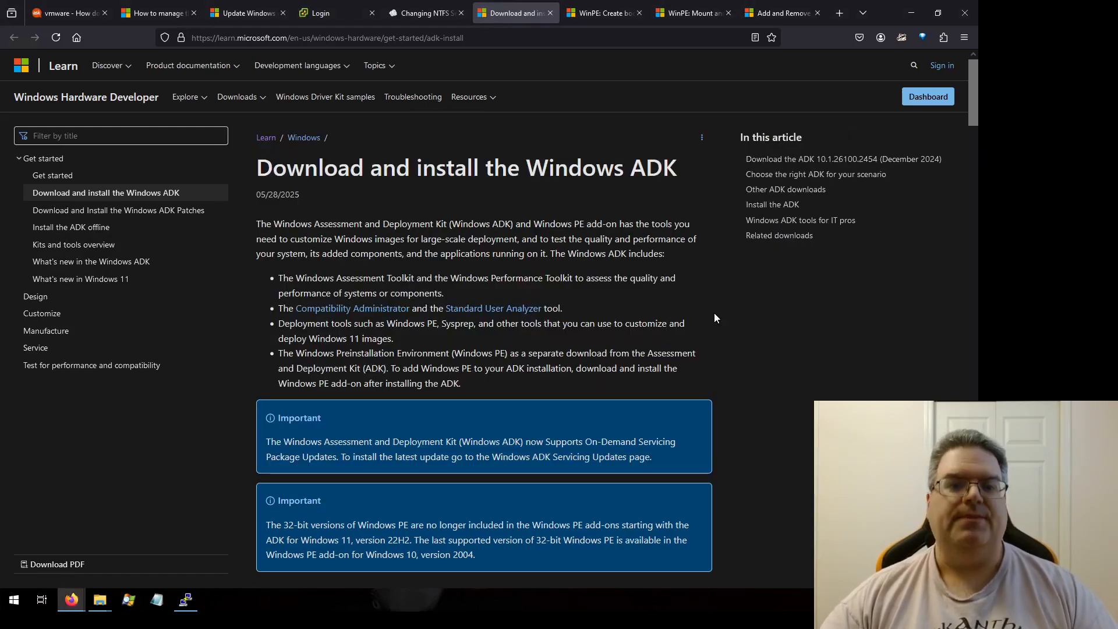
Step: Switch to the Create bootable Windows PE media tab and read its update and working-files instructions
{"action": "left_click", "coordinate": [550, 13]}
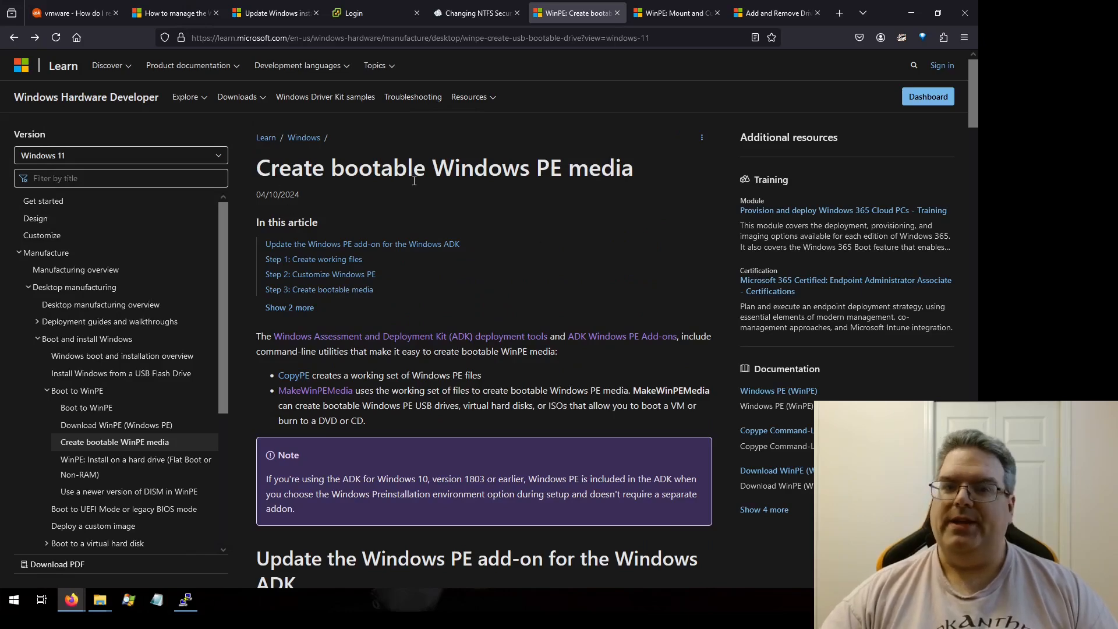
{"action": "scroll", "coordinate": [578, 230], "scroll_direction": "down", "scroll_amount": 5}
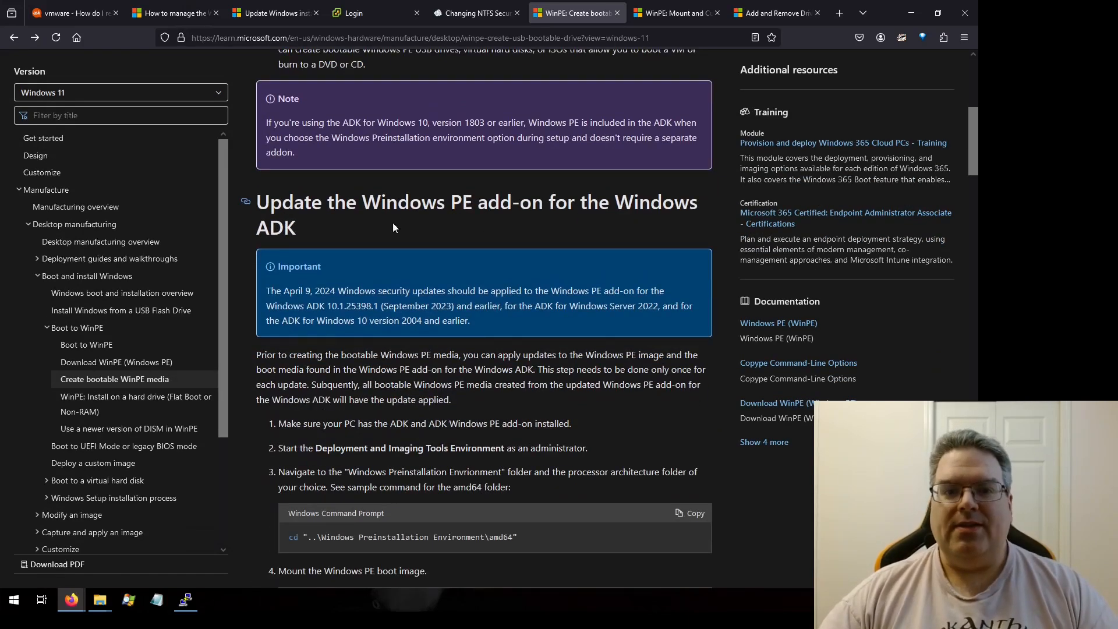
{"action": "scroll", "coordinate": [407, 192], "scroll_direction": "down", "scroll_amount": 2}
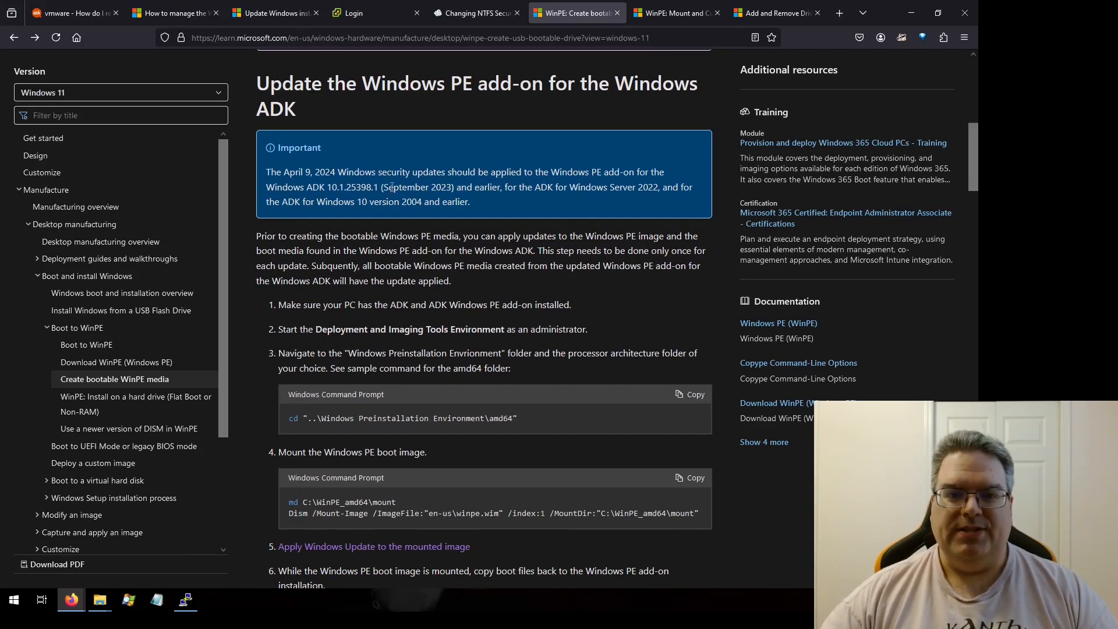
{"action": "left_click_drag", "start_coordinate": [385, 187], "coordinate": [458, 187]}
{"action": "left_click", "coordinate": [478, 190]}
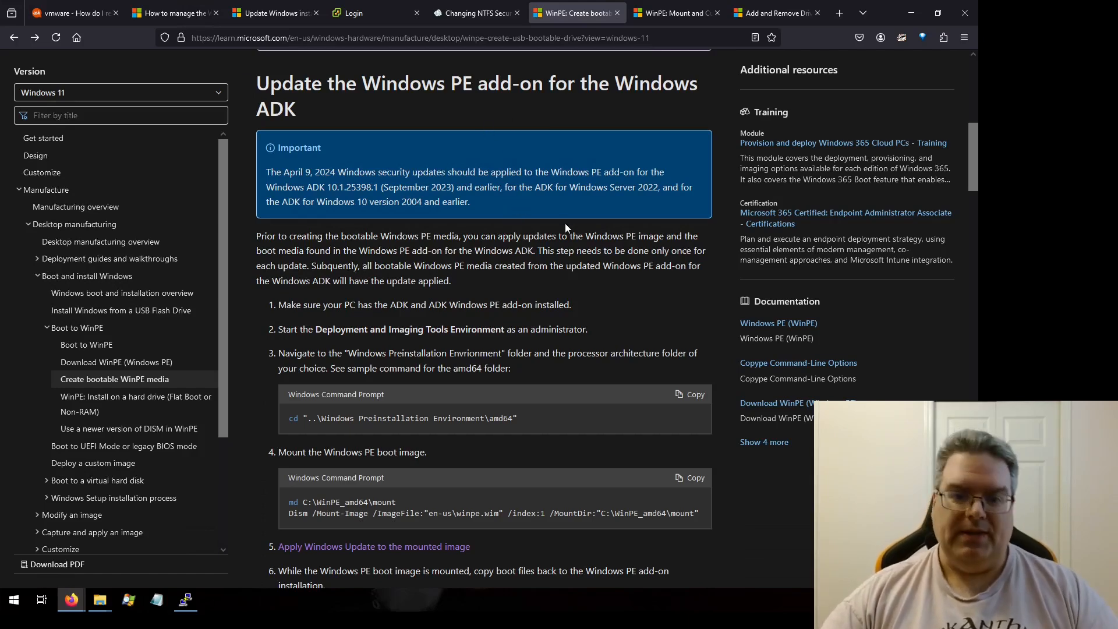
{"action": "scroll", "coordinate": [564, 224], "scroll_direction": "down", "scroll_amount": 10}
{"action": "scroll", "coordinate": [563, 227], "scroll_direction": "down", "scroll_amount": 8}
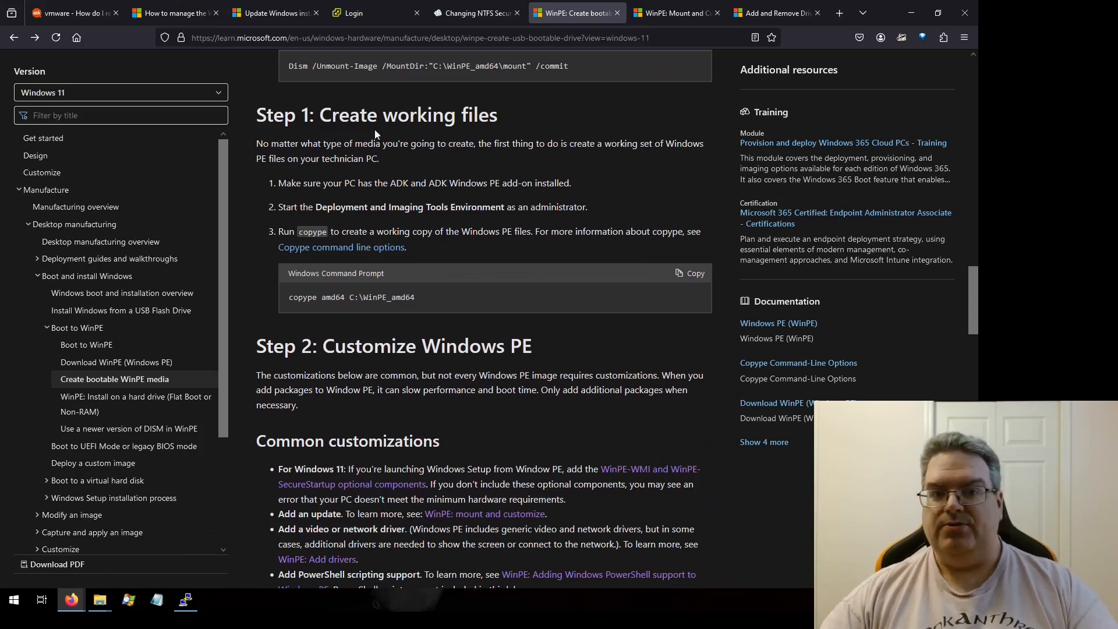
{"action": "scroll", "coordinate": [505, 174], "scroll_direction": "down", "scroll_amount": 1}
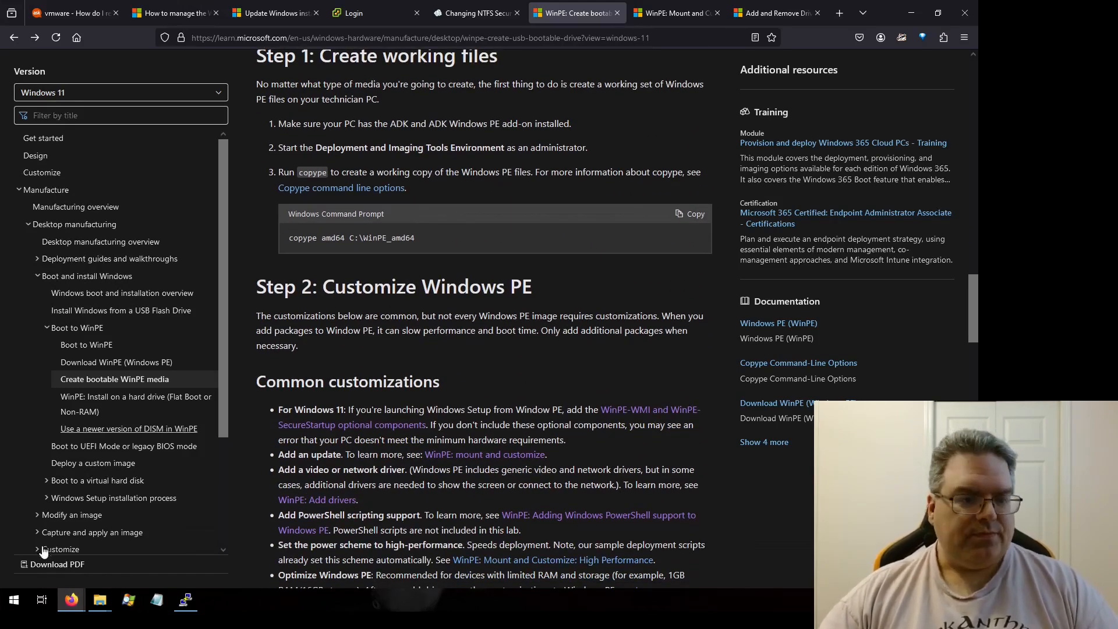
Step: Launch the Deployment and Imaging Tools Environment as administrator
{"action": "left_click", "coordinate": [14, 599]}
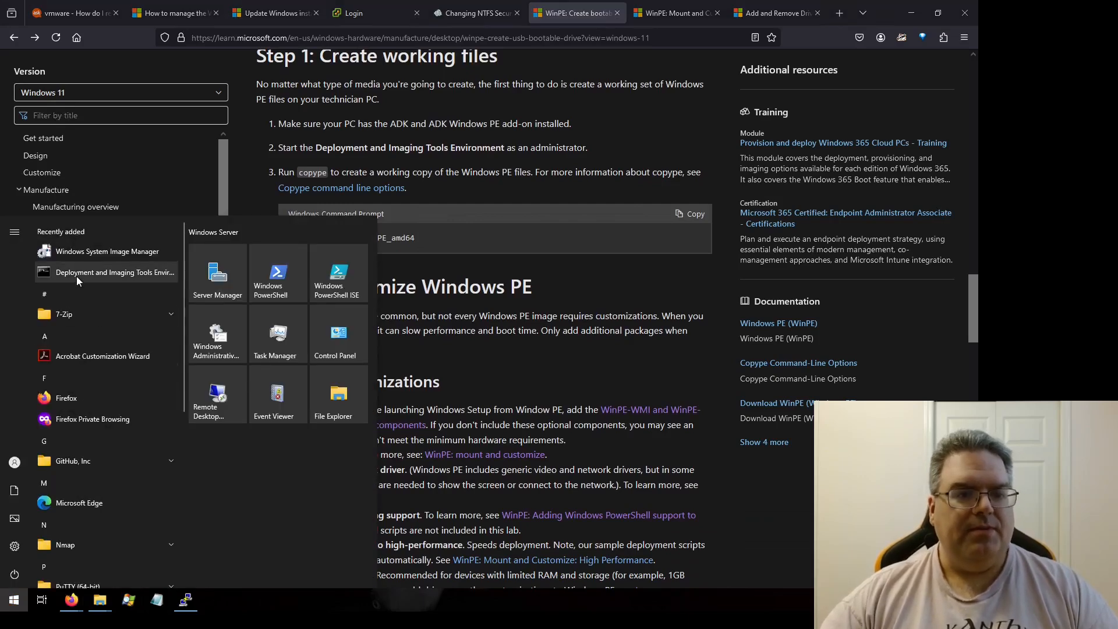
{"action": "right_click", "coordinate": [120, 273]}
{"action": "mouse_move", "coordinate": [219, 307]}
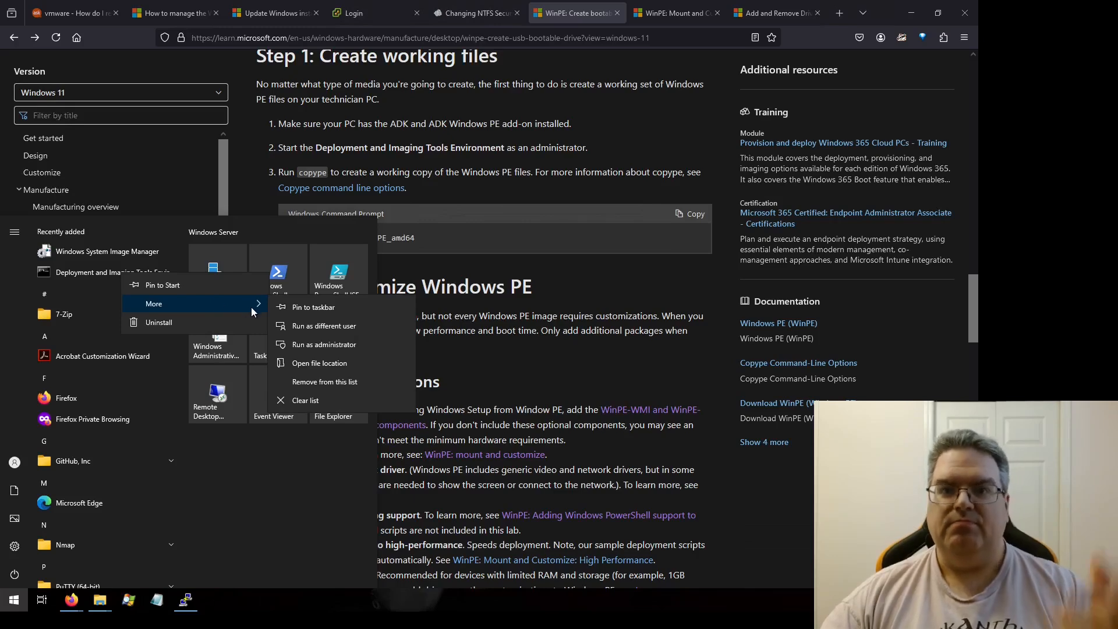
{"action": "left_click", "coordinate": [329, 345]}
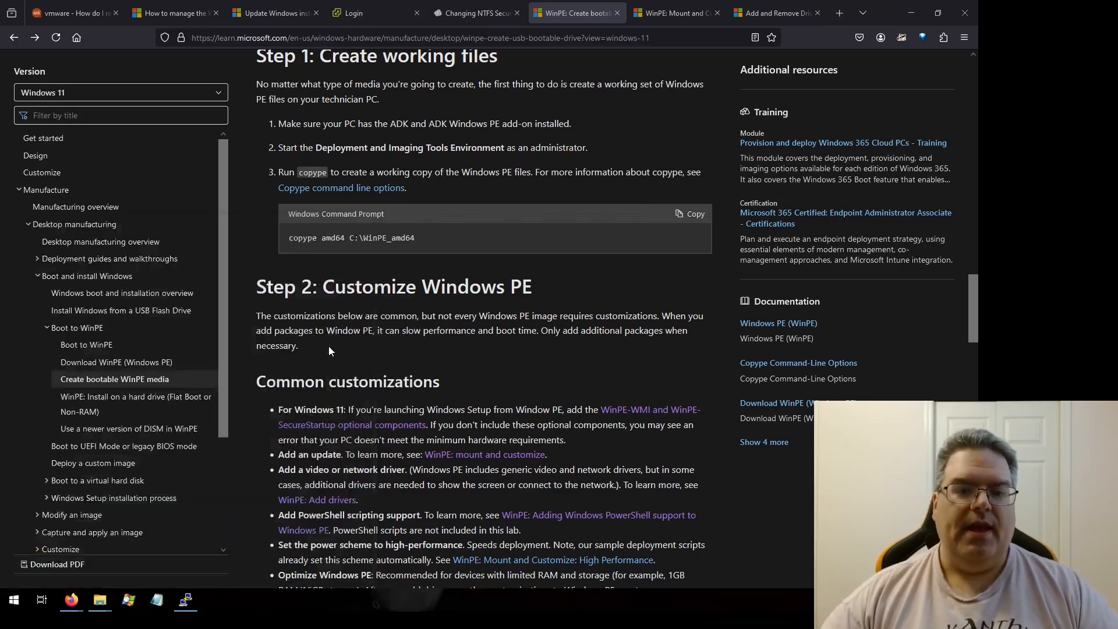
{"action": "left_click", "coordinate": [434, 370]}
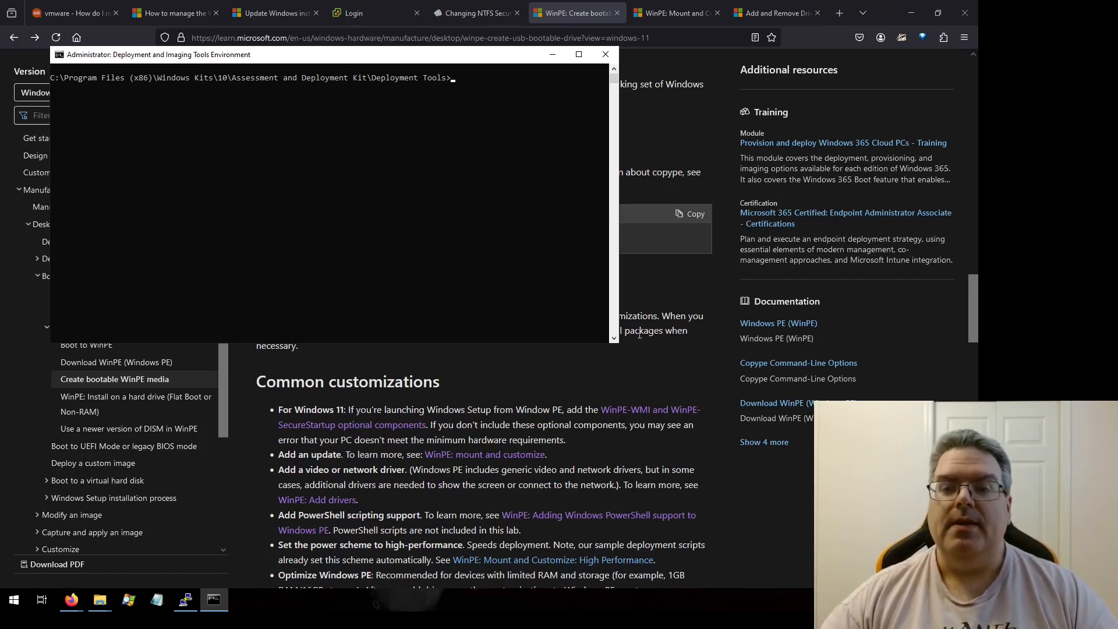
Step: Copy the documented copype command and run copype amd64 C:\WinPE_amd64 in the deployment tools prompt
{"action": "left_click", "coordinate": [679, 356]}
{"action": "left_click", "coordinate": [700, 216]}
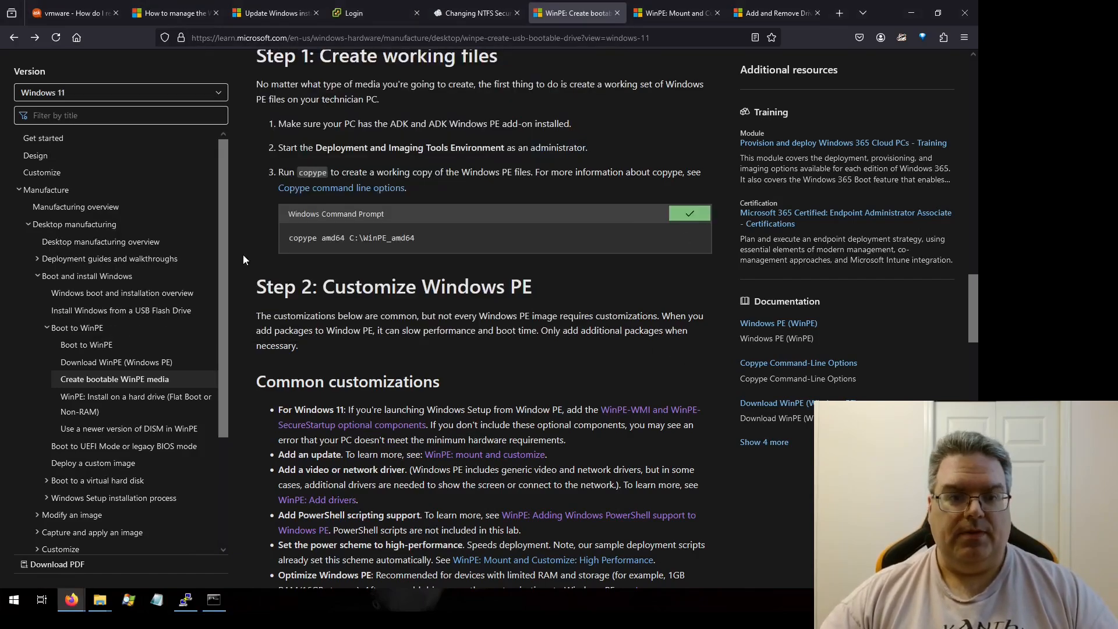
{"action": "left_click", "coordinate": [214, 600]}
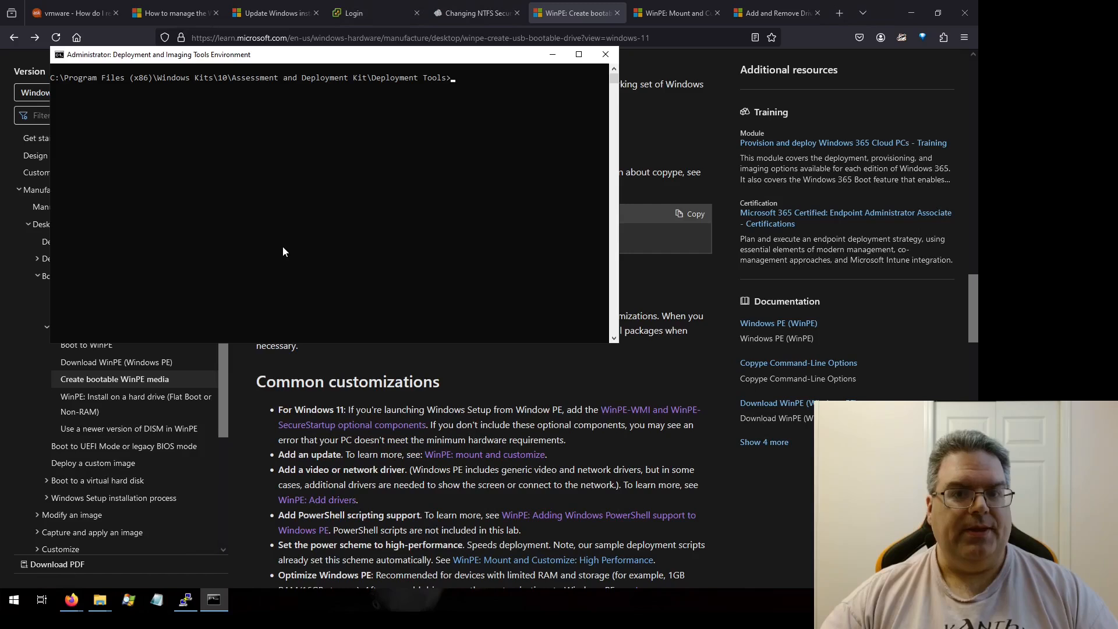
{"action": "key", "text": "ctrl+v"}
{"action": "key", "text": "Return"}
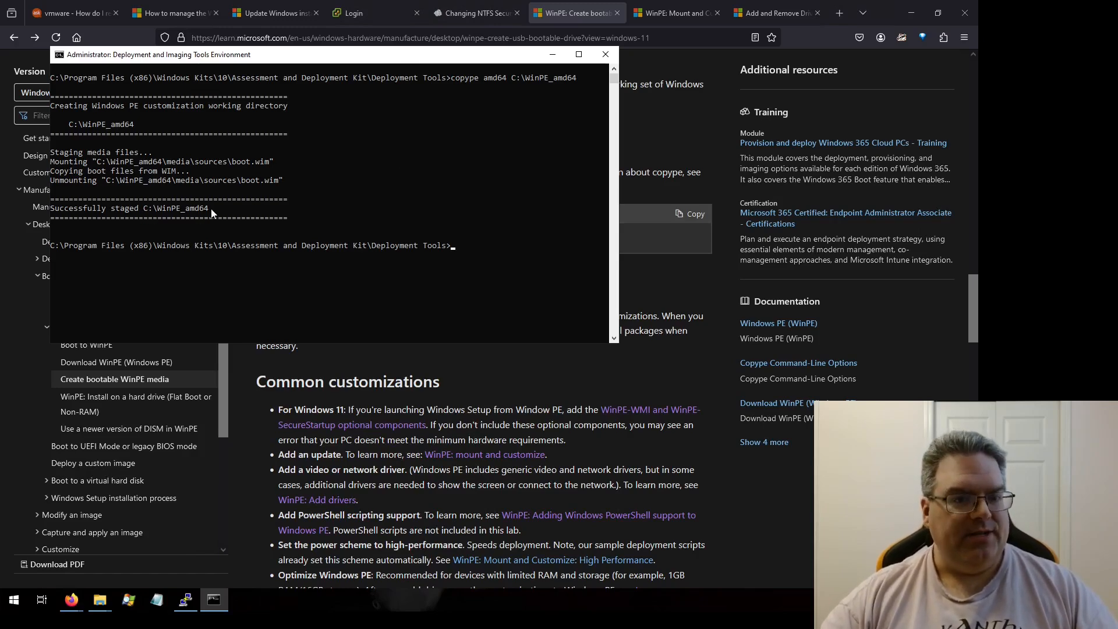
Step: Open the C:\WinPE_amd64 working folder and inspect its bootbins subfolder
{"action": "mouse_move", "coordinate": [99, 599]}
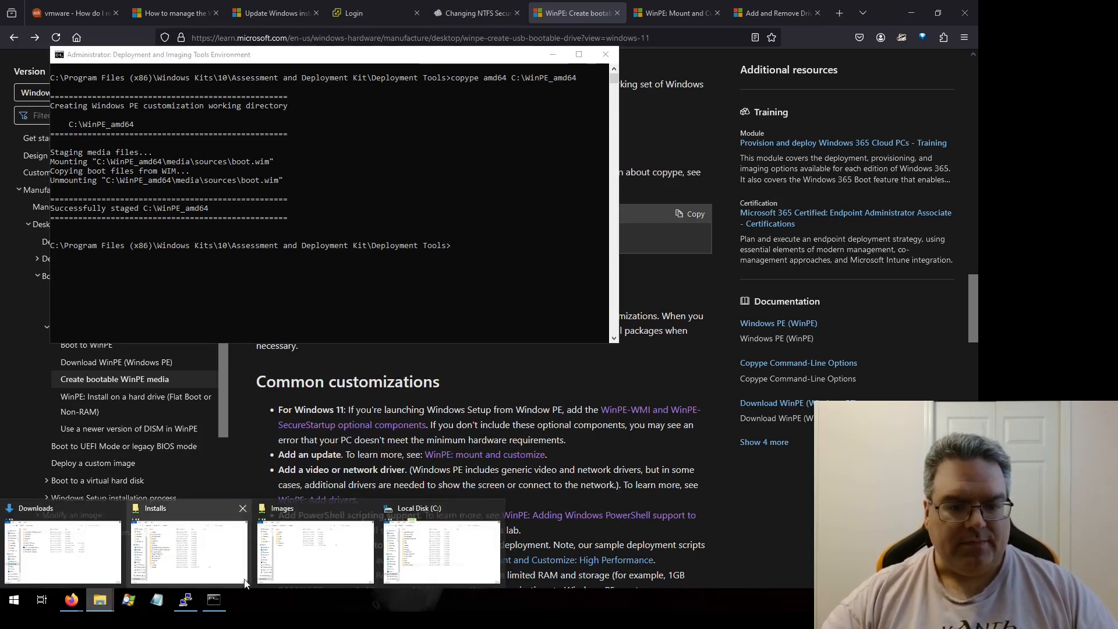
{"action": "left_click", "coordinate": [436, 553]}
{"action": "double_click", "coordinate": [401, 306]}
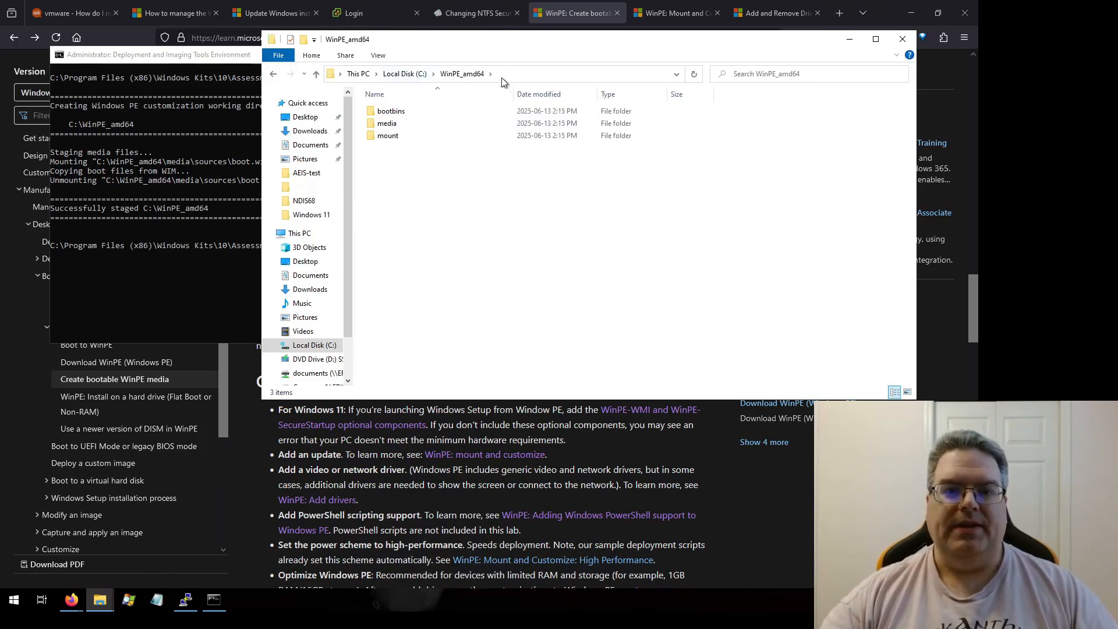
{"action": "double_click", "coordinate": [388, 111]}
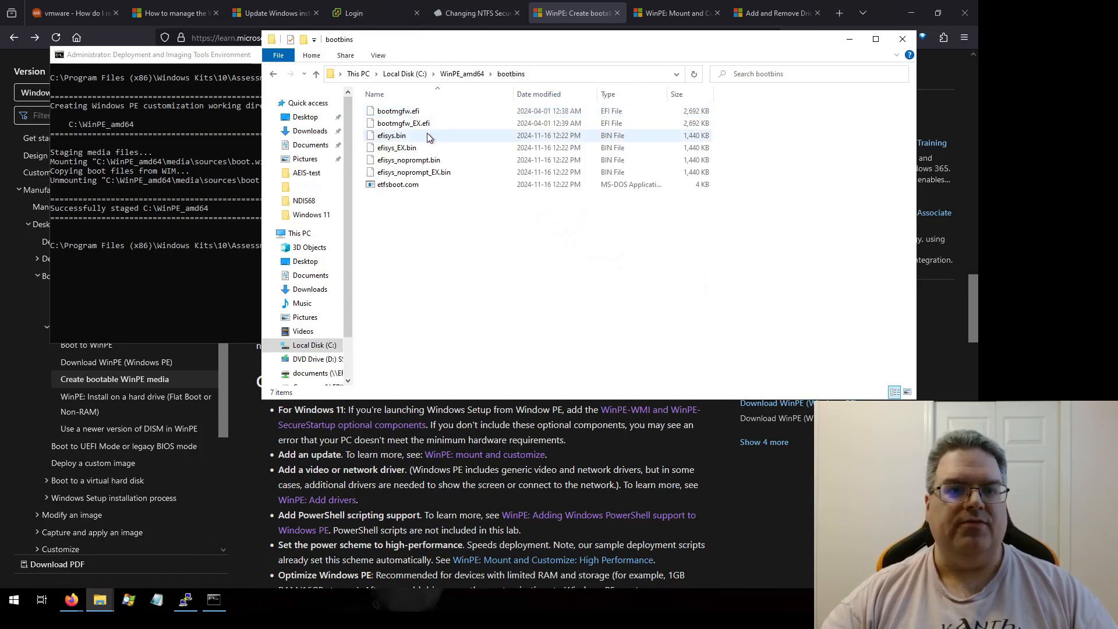
{"action": "left_click", "coordinate": [273, 73]}
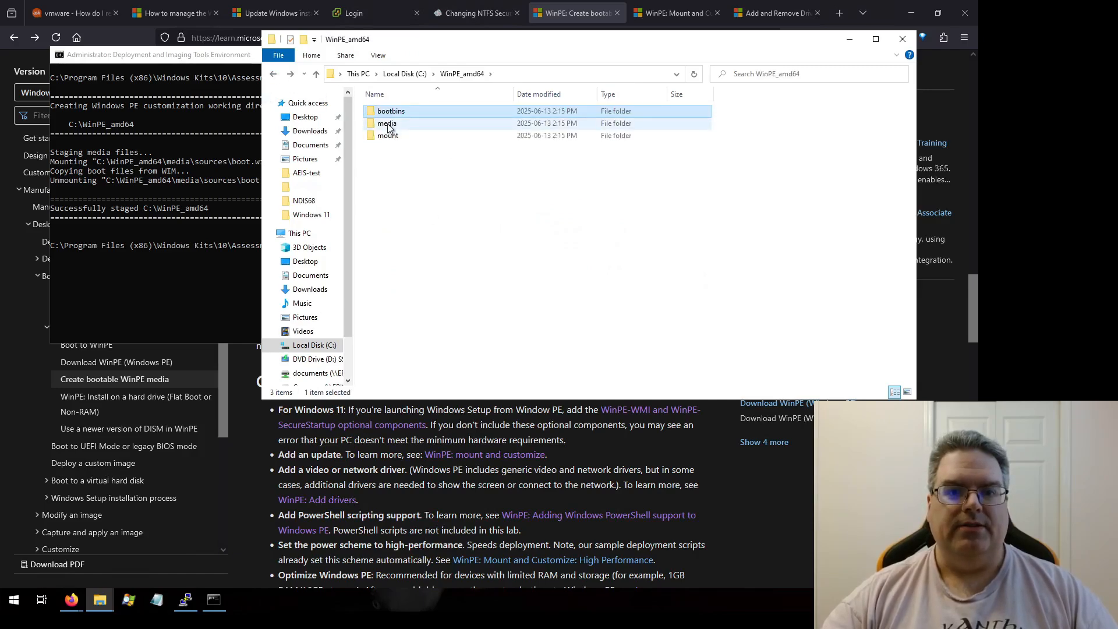
Step: Inspect the media and mount subfolders of C:\WinPE_amd64, then return to the documentation
{"action": "double_click", "coordinate": [385, 122]}
{"action": "scroll", "coordinate": [405, 199], "scroll_direction": "down", "scroll_amount": 4}
{"action": "scroll", "coordinate": [405, 199], "scroll_direction": "up", "scroll_amount": 4}
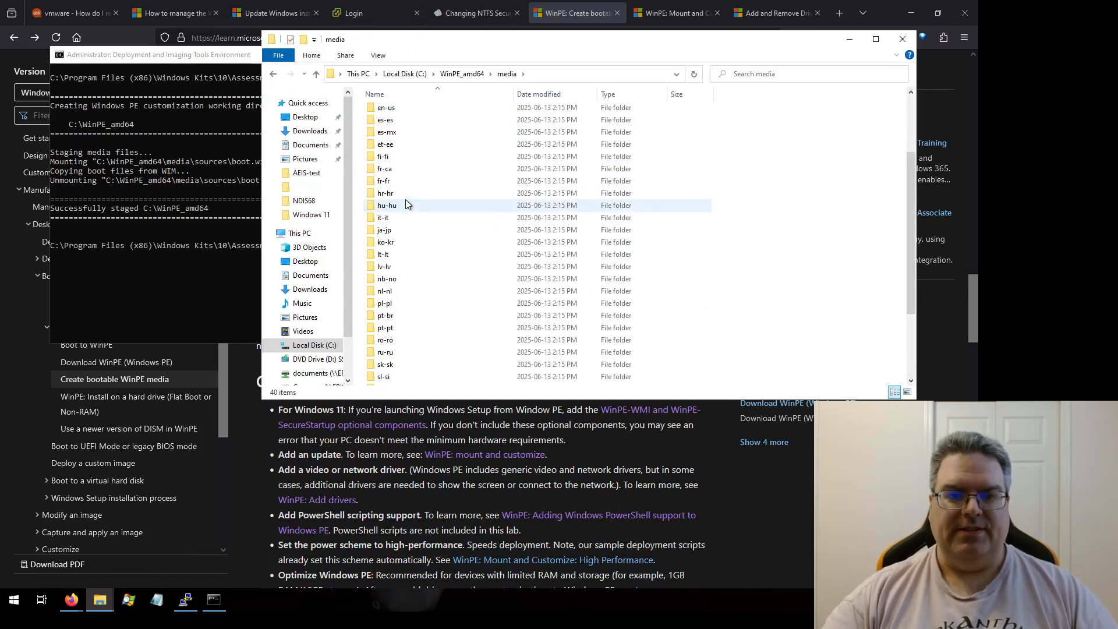
{"action": "left_click", "coordinate": [273, 75]}
{"action": "double_click", "coordinate": [383, 136]}
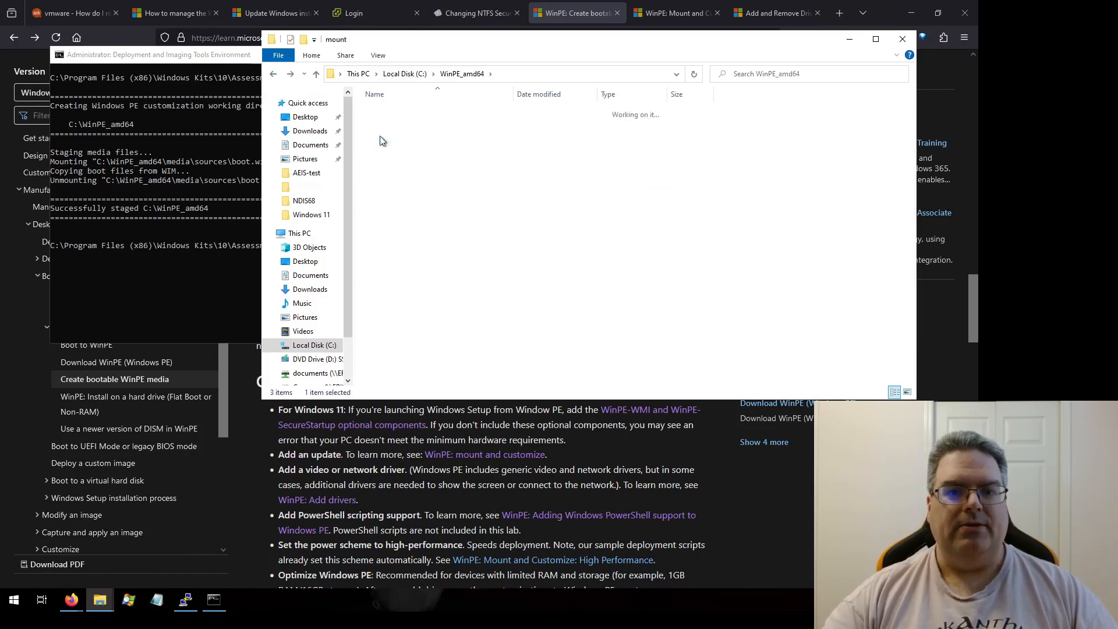
{"action": "left_click", "coordinate": [273, 74]}
{"action": "left_click", "coordinate": [458, 201]}
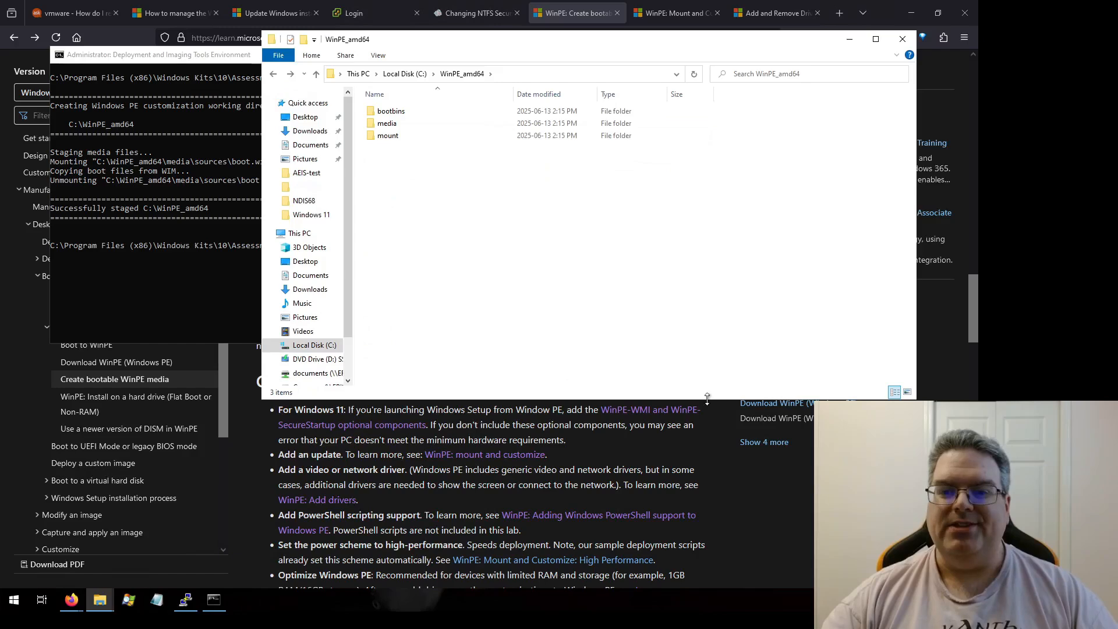
{"action": "left_click", "coordinate": [710, 443]}
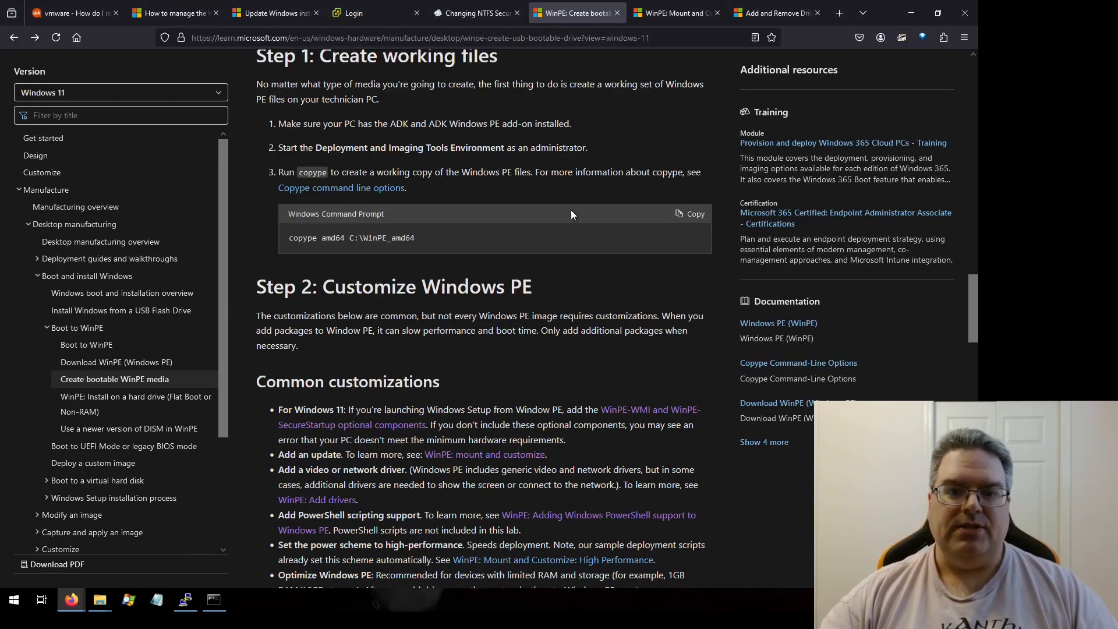
Step: Read the bootable media steps and the WinPE Mount and Customize page's mount instructions
{"action": "scroll", "coordinate": [390, 217], "scroll_direction": "down", "scroll_amount": 2}
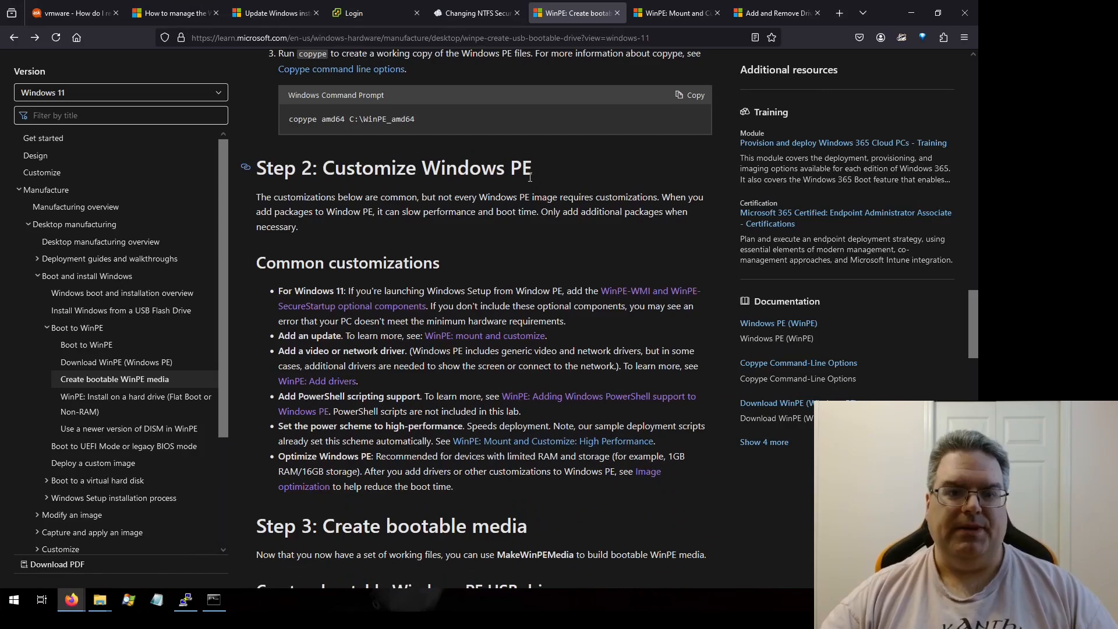
{"action": "scroll", "coordinate": [530, 177], "scroll_direction": "down", "scroll_amount": 3}
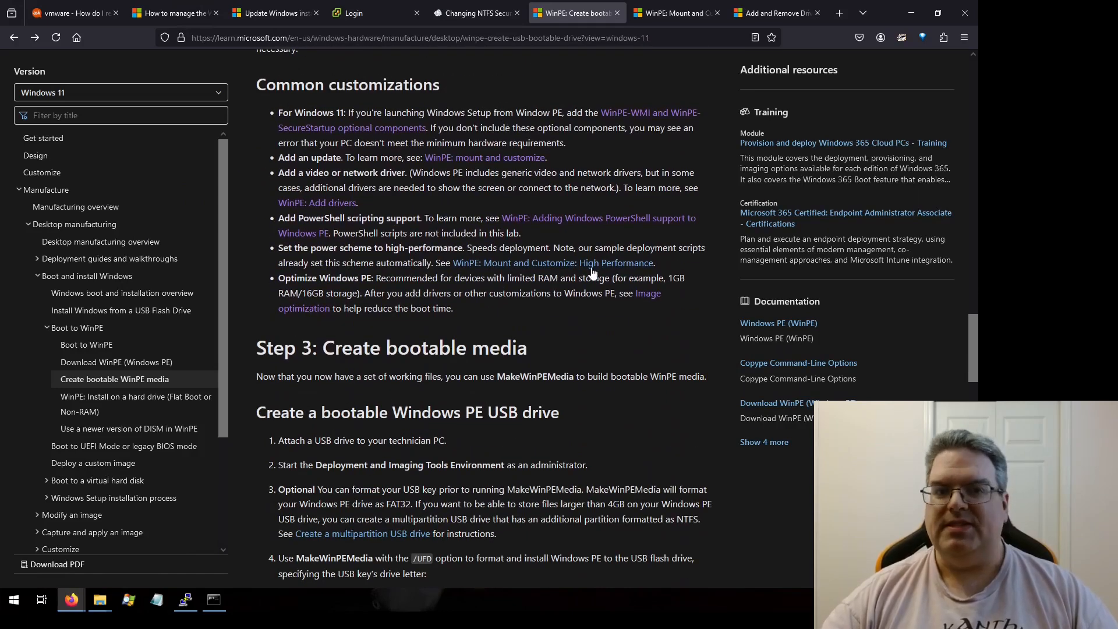
{"action": "left_click", "coordinate": [668, 13]}
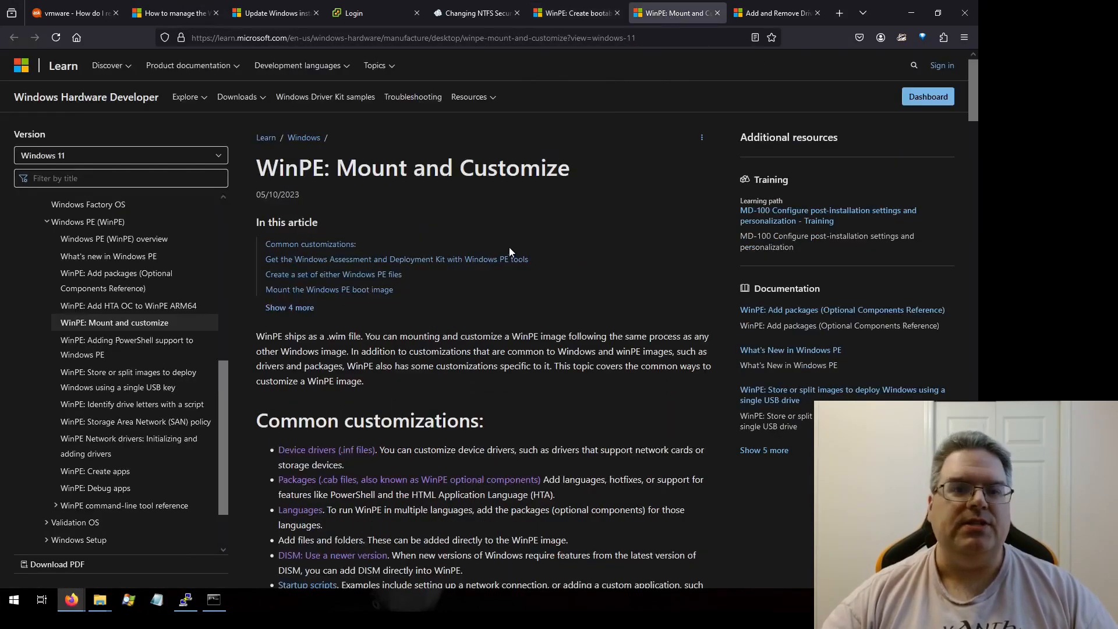
{"action": "scroll", "coordinate": [486, 186], "scroll_direction": "down", "scroll_amount": 6}
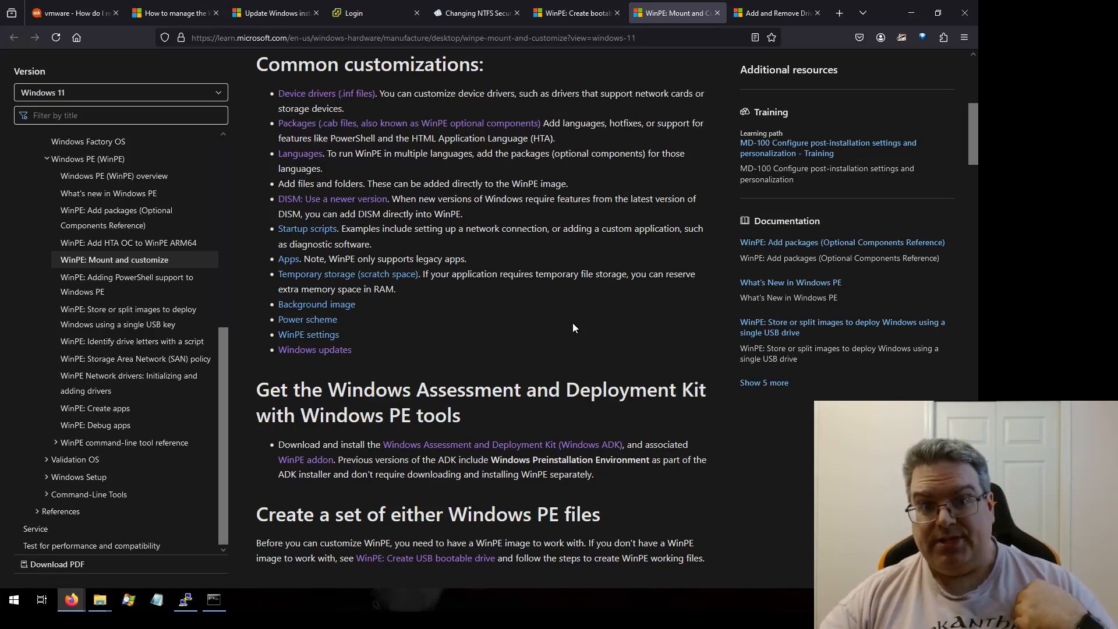
{"action": "scroll", "coordinate": [576, 330], "scroll_direction": "down", "scroll_amount": 5}
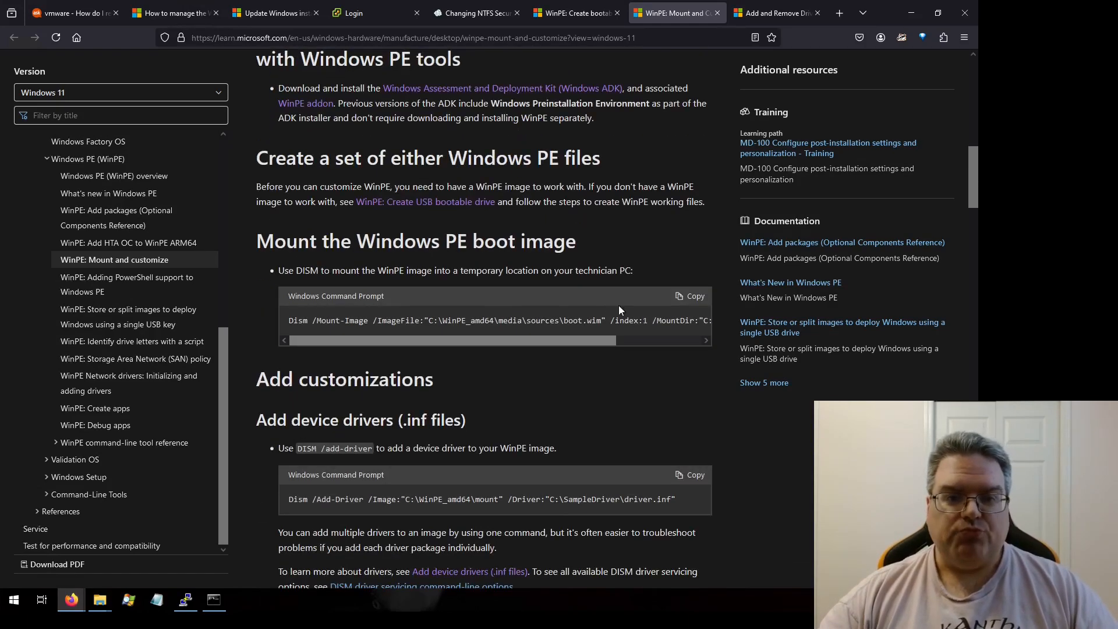
{"action": "scroll", "coordinate": [637, 363], "scroll_direction": "down", "scroll_amount": 2}
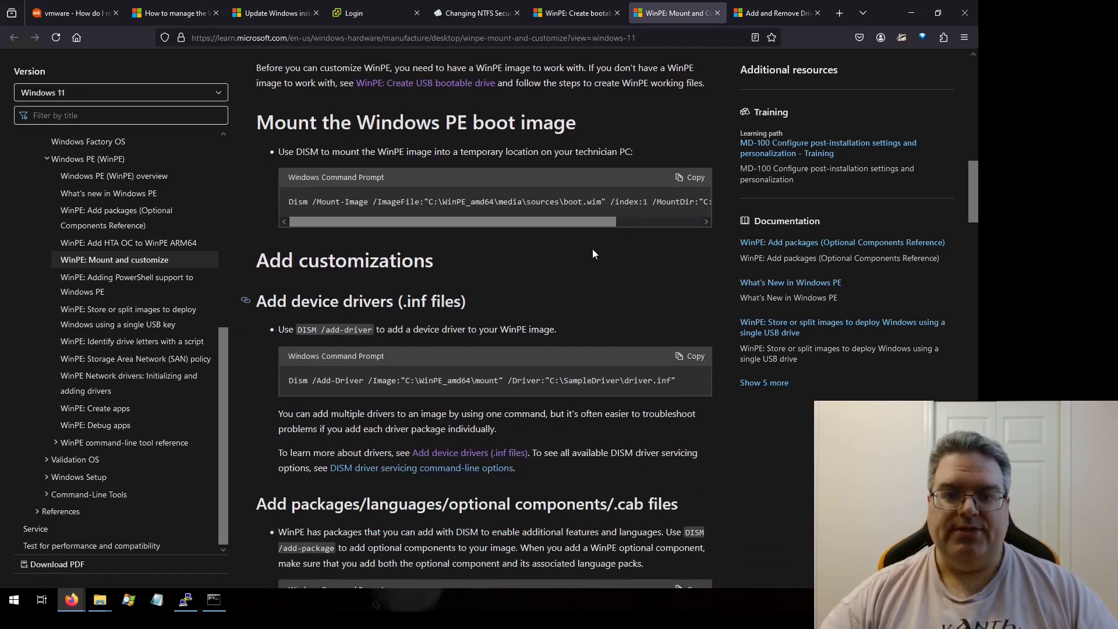
{"action": "left_click_drag", "start_coordinate": [544, 221], "coordinate": [497, 215]}
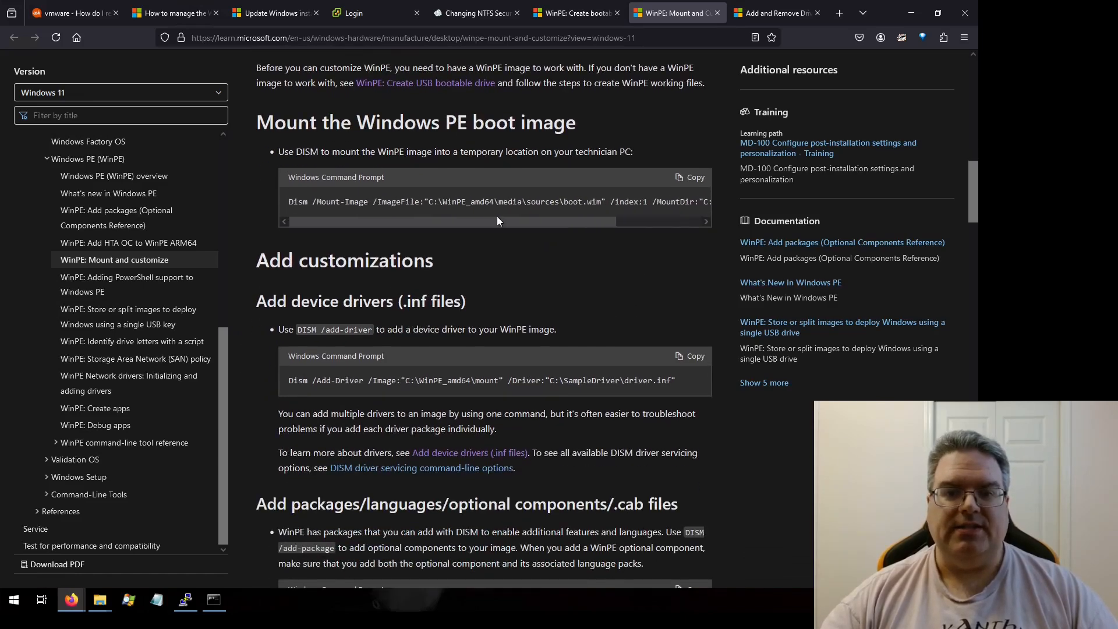
{"action": "scroll", "coordinate": [589, 306], "scroll_direction": "up", "scroll_amount": 1}
{"action": "scroll", "coordinate": [589, 306], "scroll_direction": "up", "scroll_amount": 1}
Step: Copy the DISM /Mount-Image command, append /CheckIntegrity, and run it to mount boot.wim into C:\WinPE_amd64\mount
{"action": "left_click", "coordinate": [687, 238]}
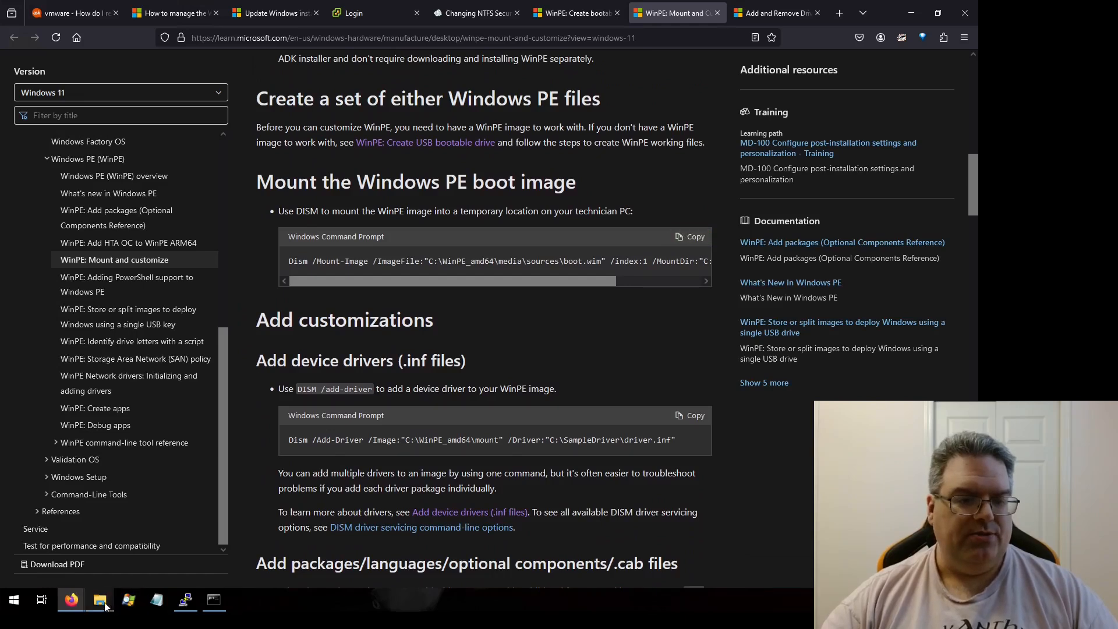
{"action": "left_click", "coordinate": [214, 601]}
{"action": "key", "text": "ctrl+v"}
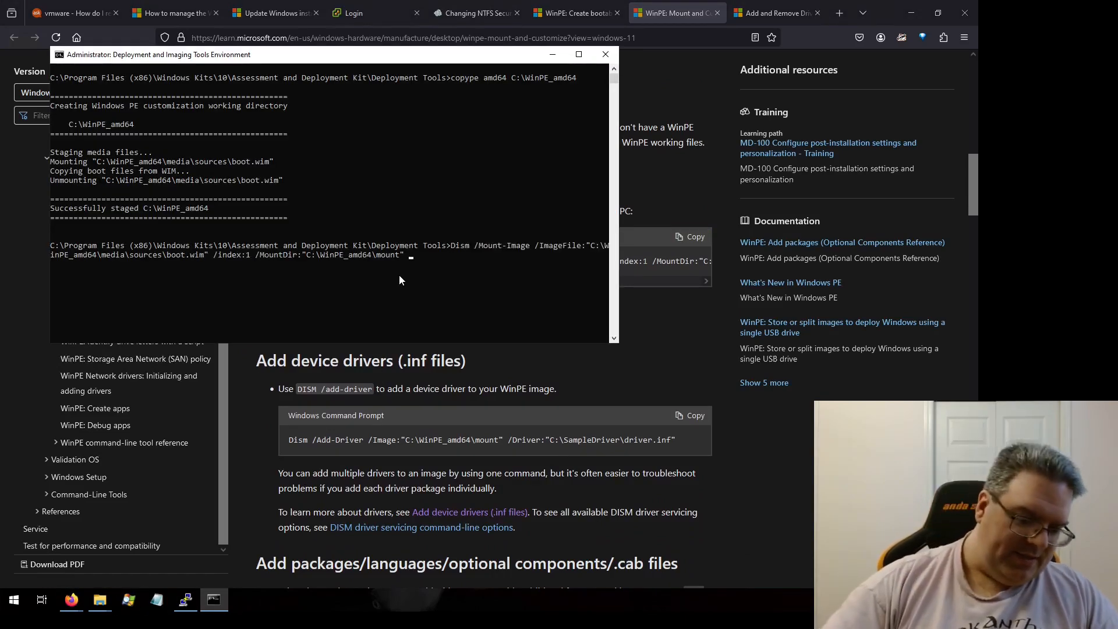
{"action": "type", "text": "/Chec"}
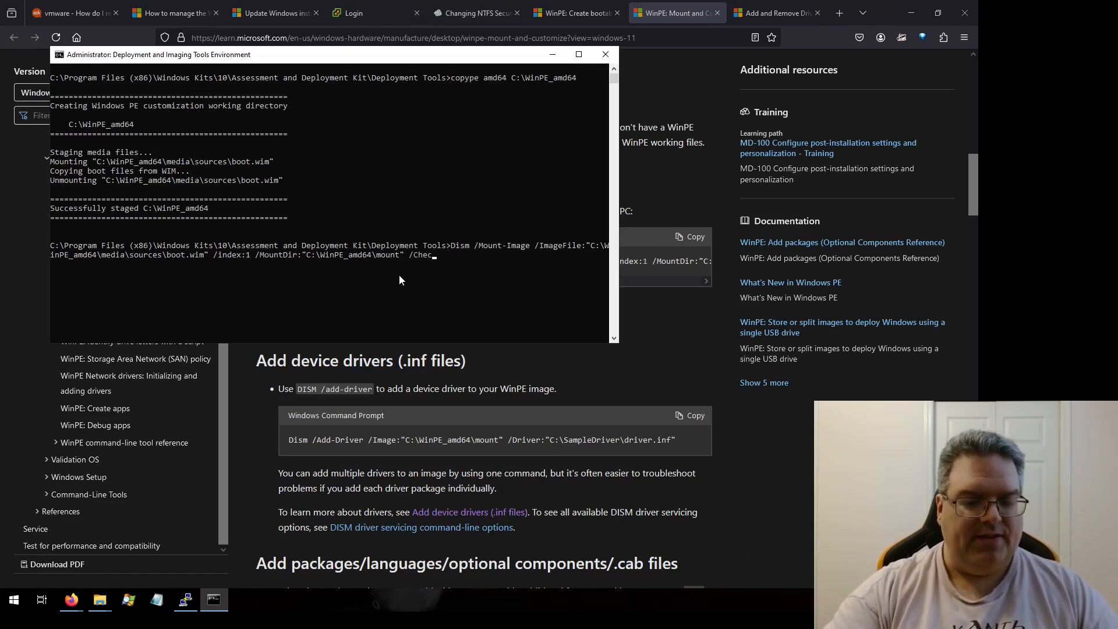
{"action": "type", "text": "kIntegrity"}
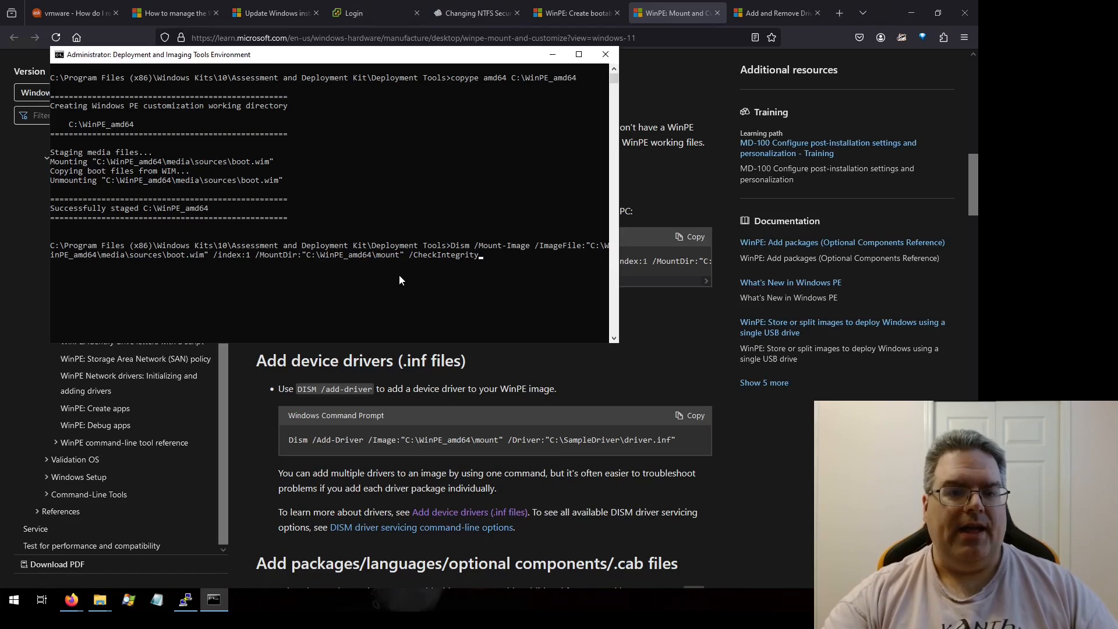
{"action": "key", "text": "Return"}
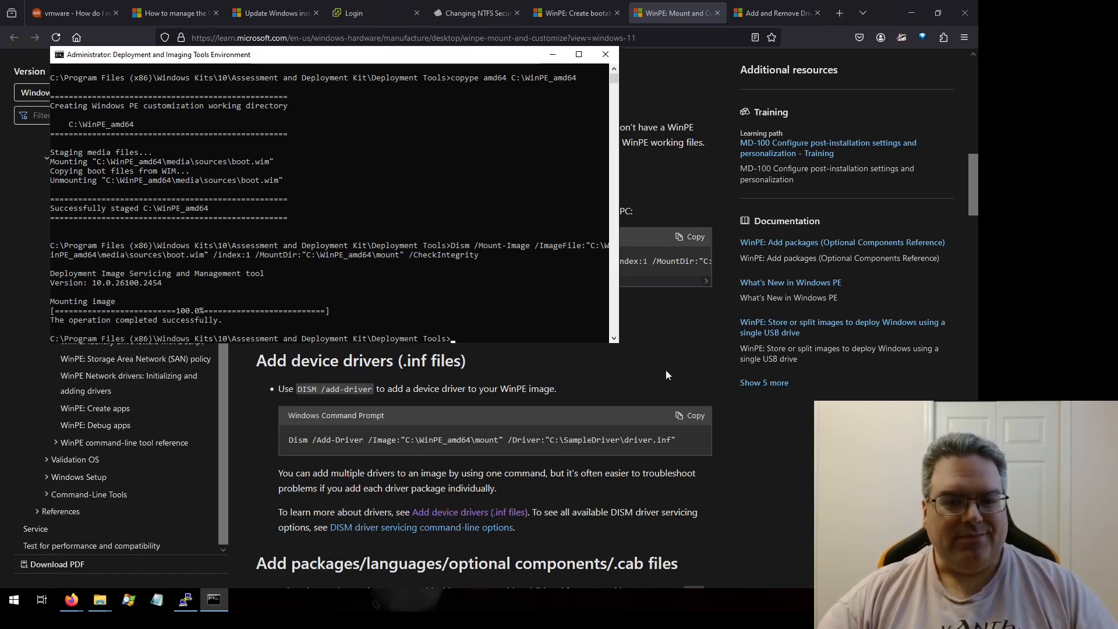
Step: Open the C:\WinPE_amd64\mount folder to inspect the mounted image's contents
{"action": "left_click", "coordinate": [101, 600]}
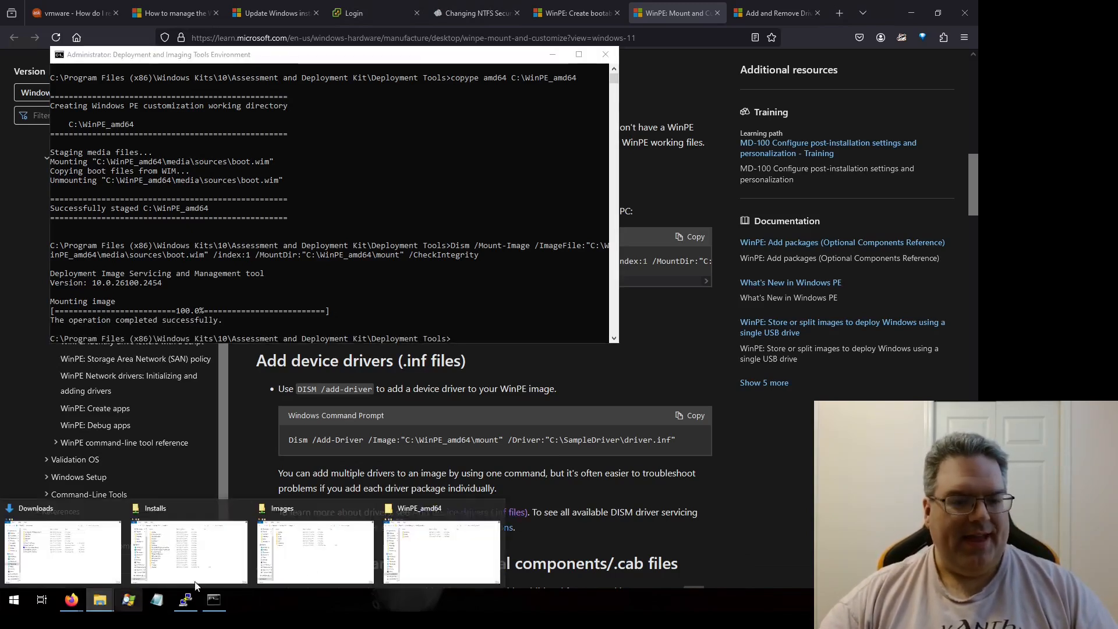
{"action": "left_click", "coordinate": [417, 558]}
{"action": "double_click", "coordinate": [388, 136]}
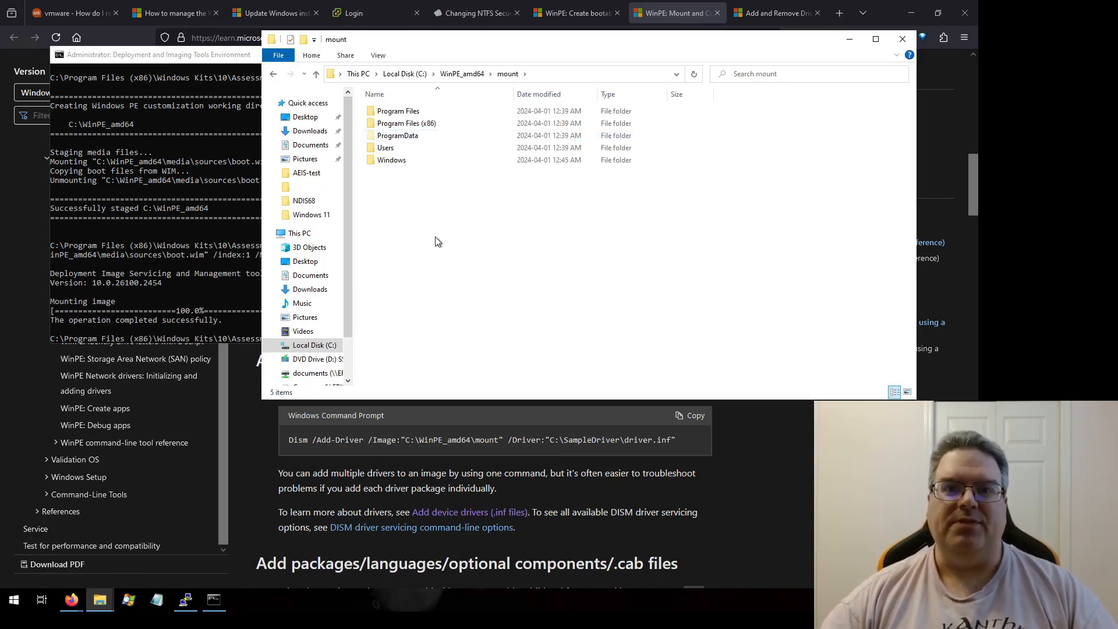
{"action": "left_click", "coordinate": [743, 436]}
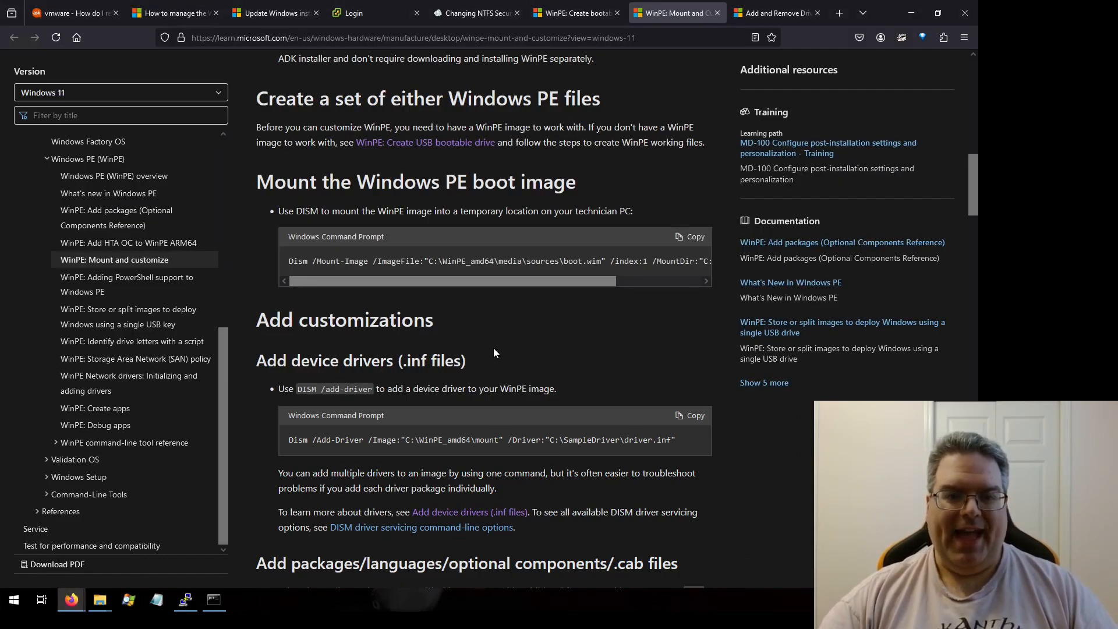
Step: Copy the NDIS68 driver folder from the desktop into C:\WinPE_amd64
{"action": "scroll", "coordinate": [538, 334], "scroll_direction": "down", "scroll_amount": 2}
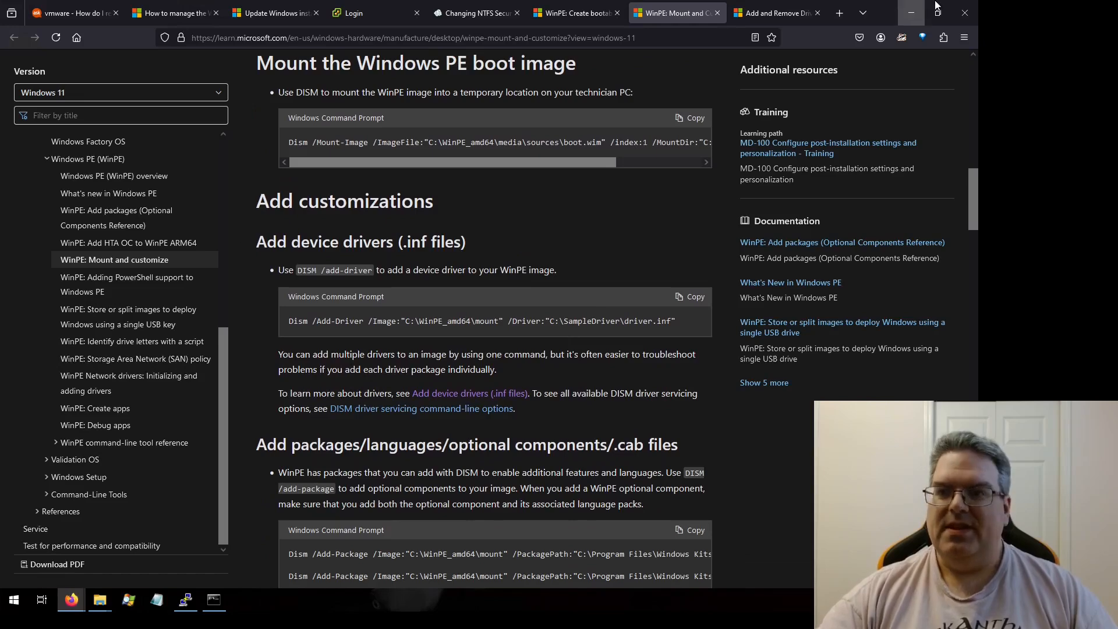
{"action": "left_click", "coordinate": [911, 12]}
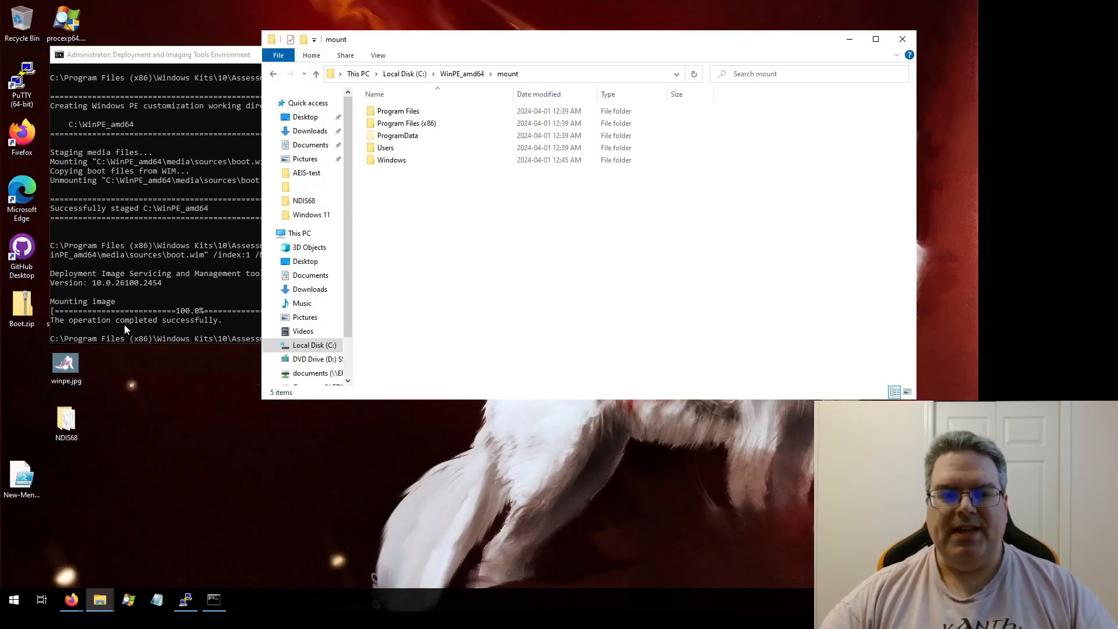
{"action": "left_click", "coordinate": [79, 416]}
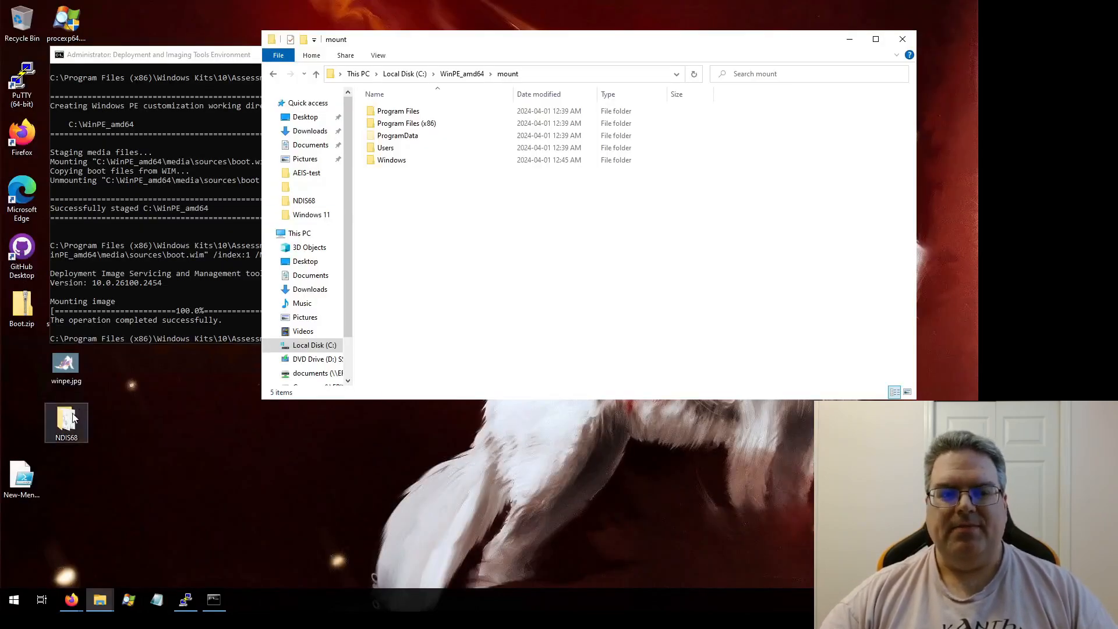
{"action": "left_click", "coordinate": [273, 74]}
{"action": "left_click", "coordinate": [430, 285]}
{"action": "key", "text": "ctrl+v"}
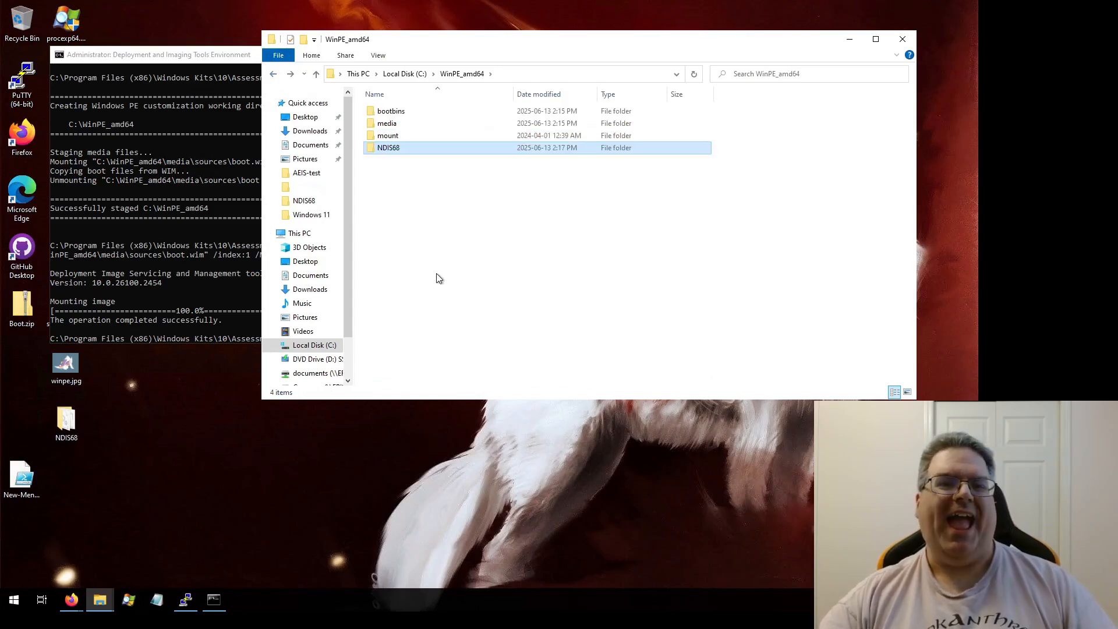
{"action": "left_click", "coordinate": [453, 276]}
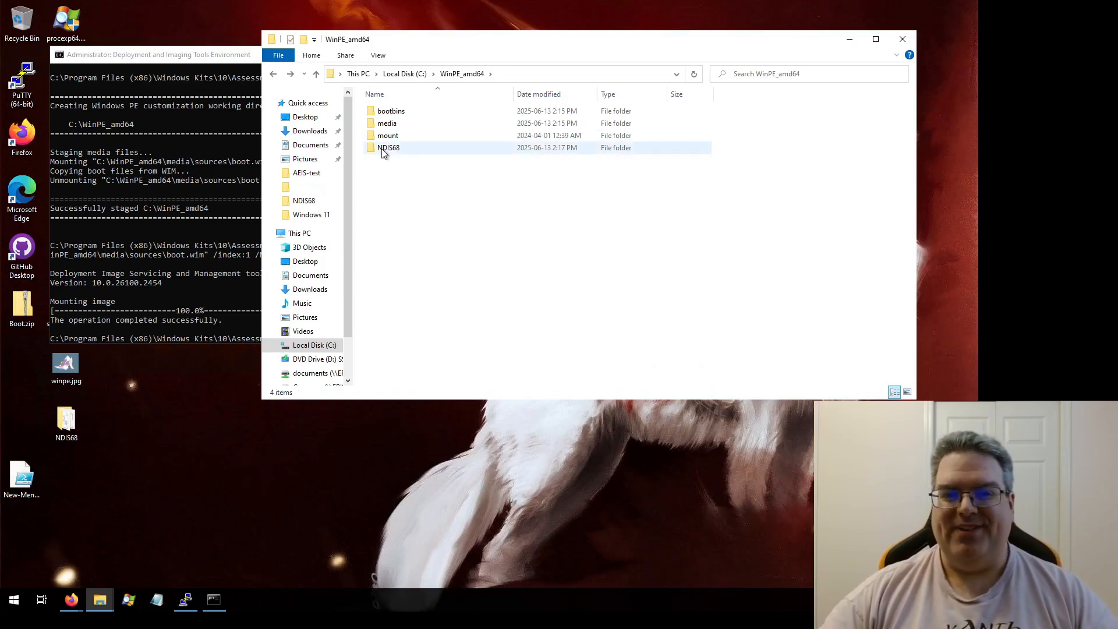
Step: Open the NDIS68 folder in C:\WinPE_amd64 and open the e2f.inf driver file
{"action": "mouse_move", "coordinate": [394, 150]}
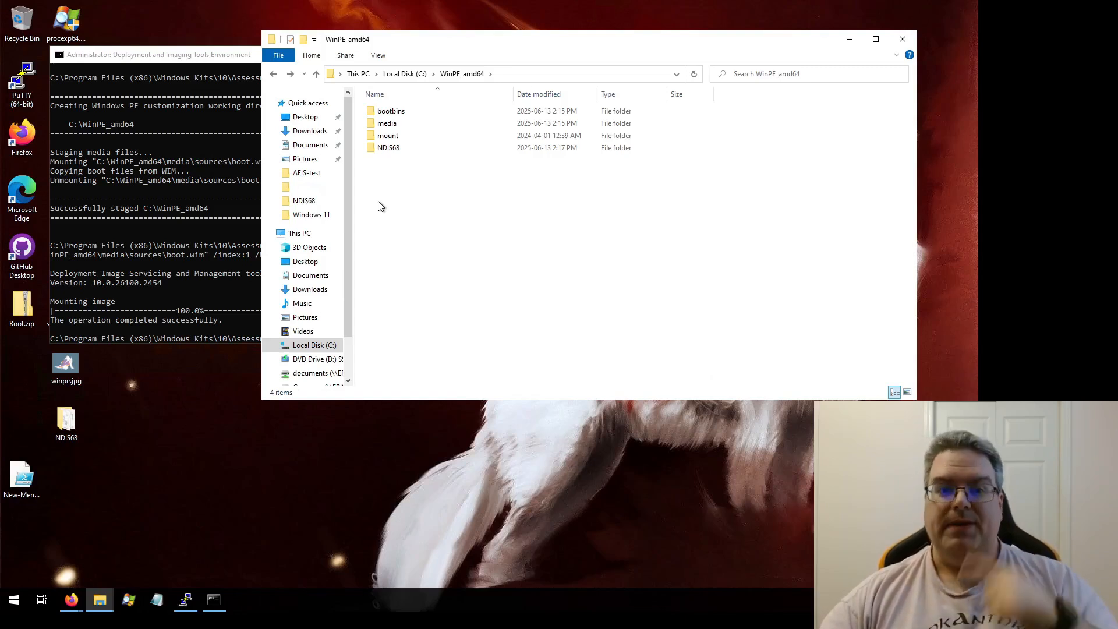
{"action": "left_click", "coordinate": [394, 153]}
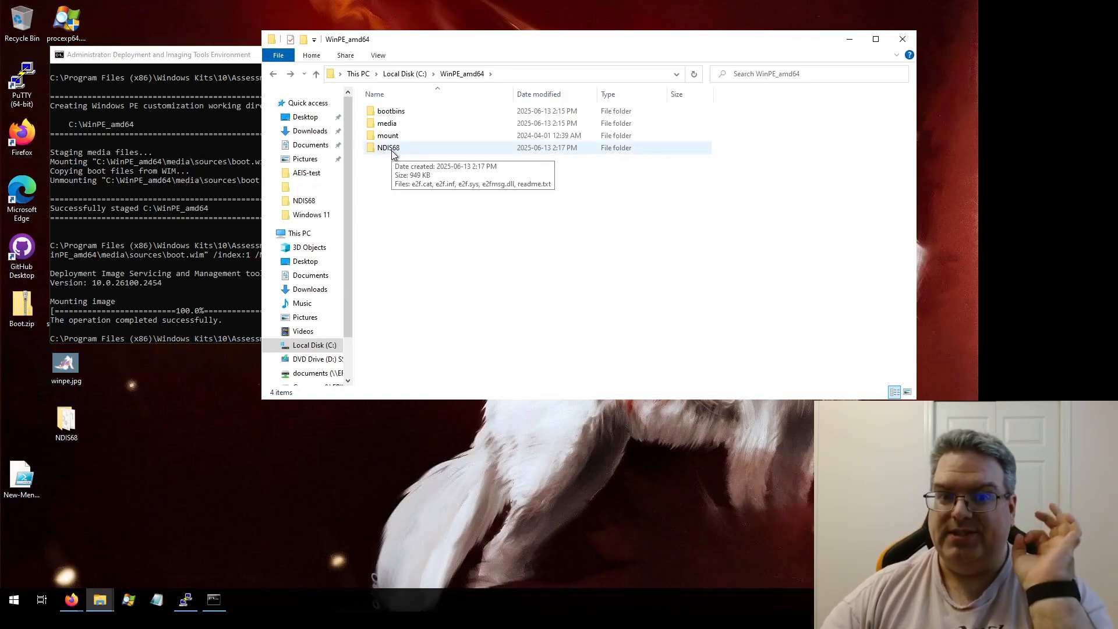
{"action": "double_click", "coordinate": [393, 151]}
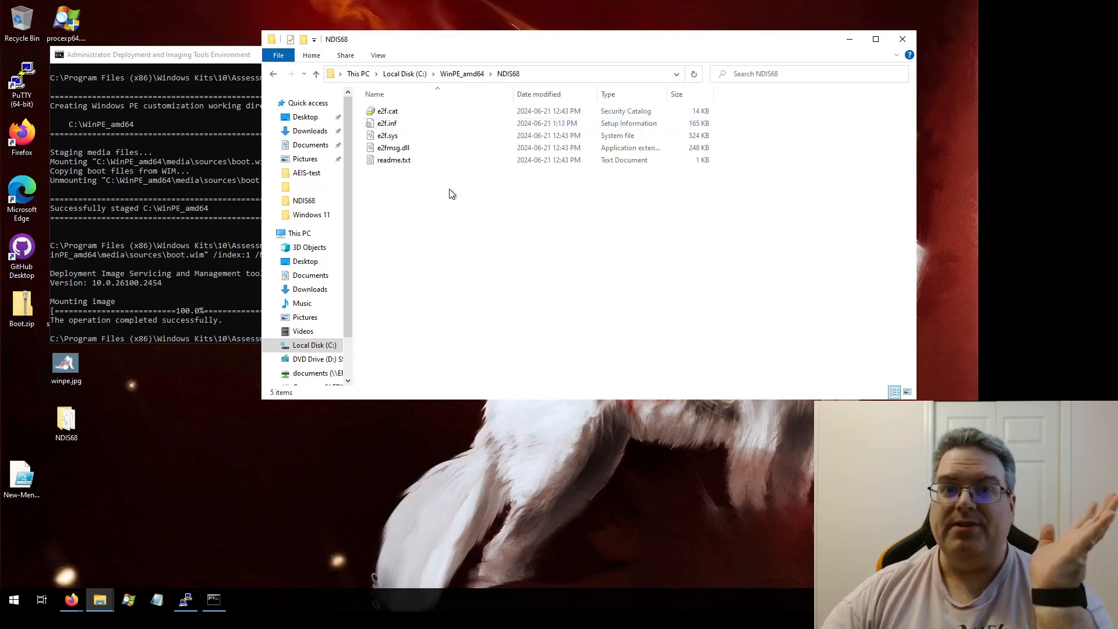
{"action": "double_click", "coordinate": [387, 123]}
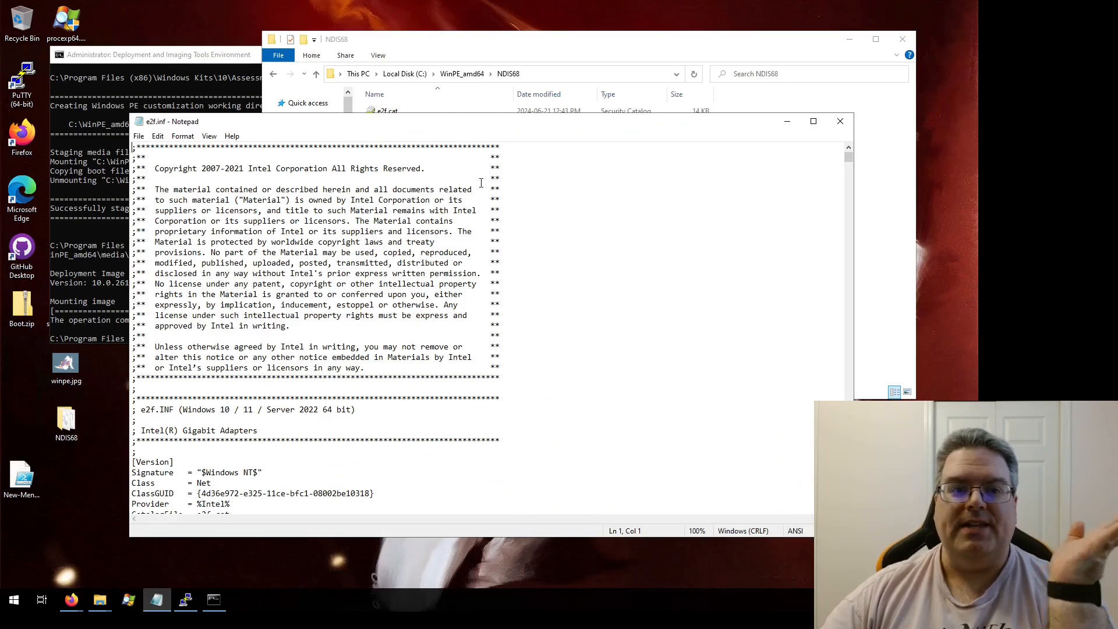
Step: Examine the INF file's Intel.NTamd64 sections for the supported Windows build versions, then close the file
{"action": "scroll", "coordinate": [470, 282], "scroll_direction": "down", "scroll_amount": 15}
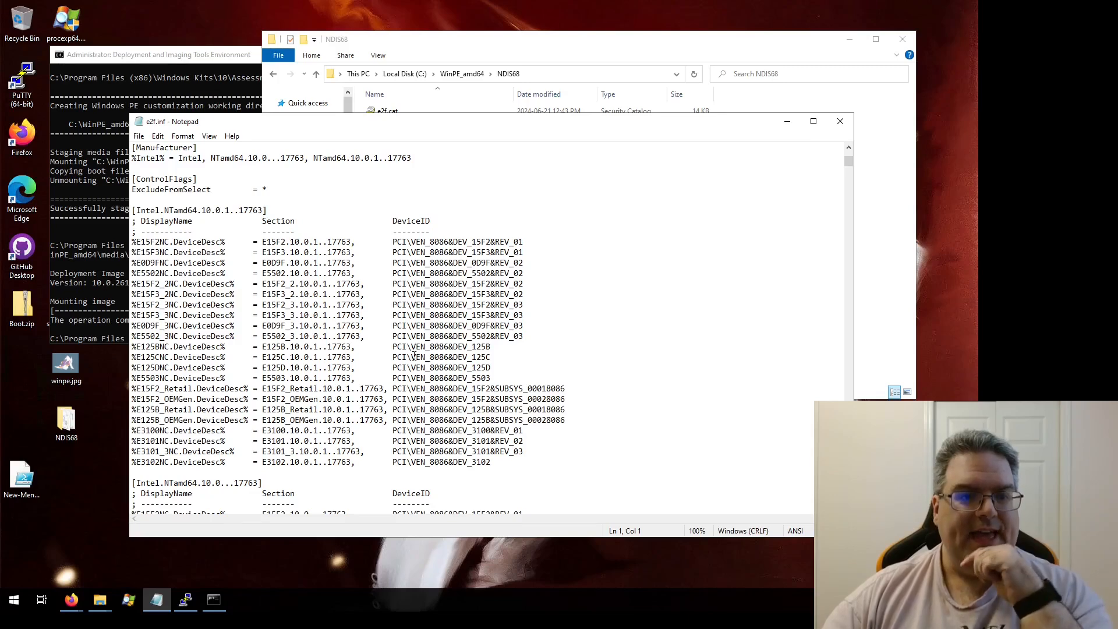
{"action": "left_click", "coordinate": [202, 211]}
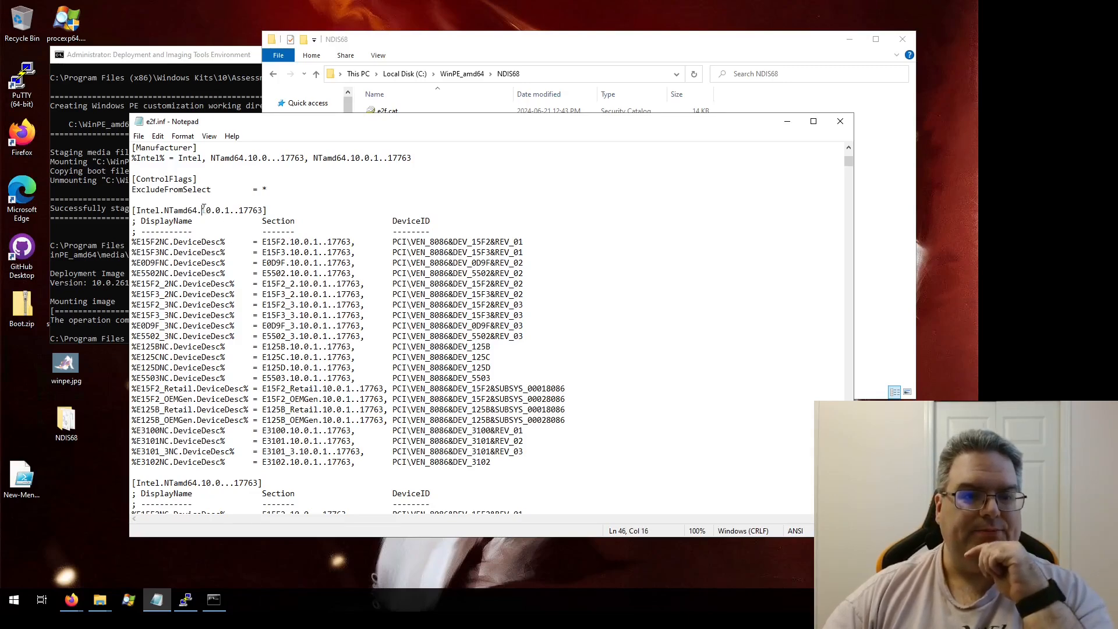
{"action": "left_click_drag", "start_coordinate": [204, 208], "coordinate": [265, 210]}
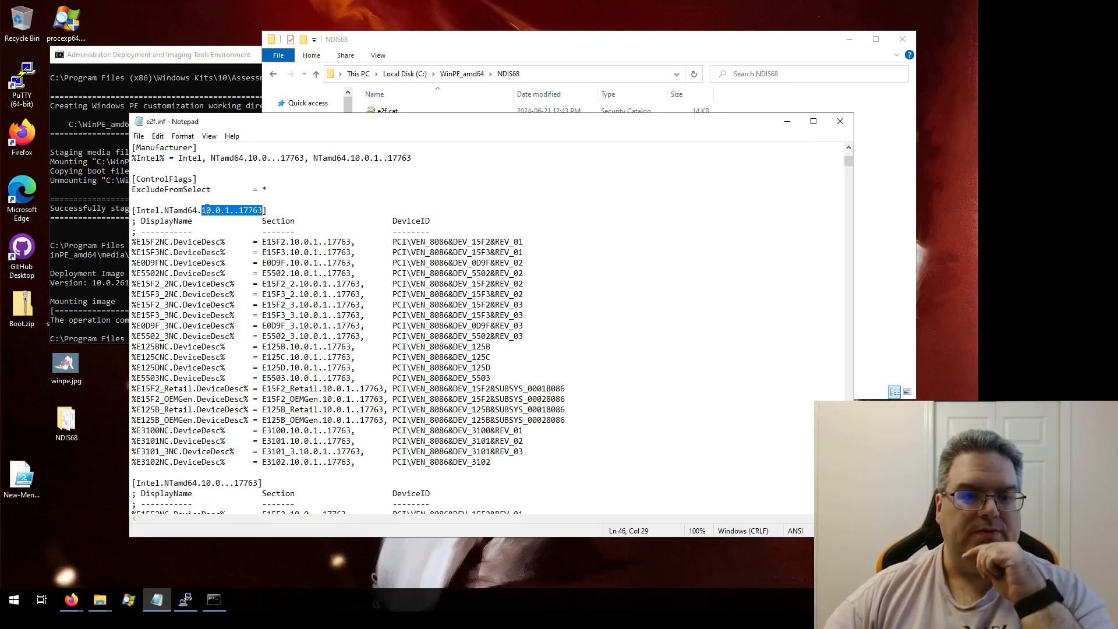
{"action": "left_click", "coordinate": [305, 211]}
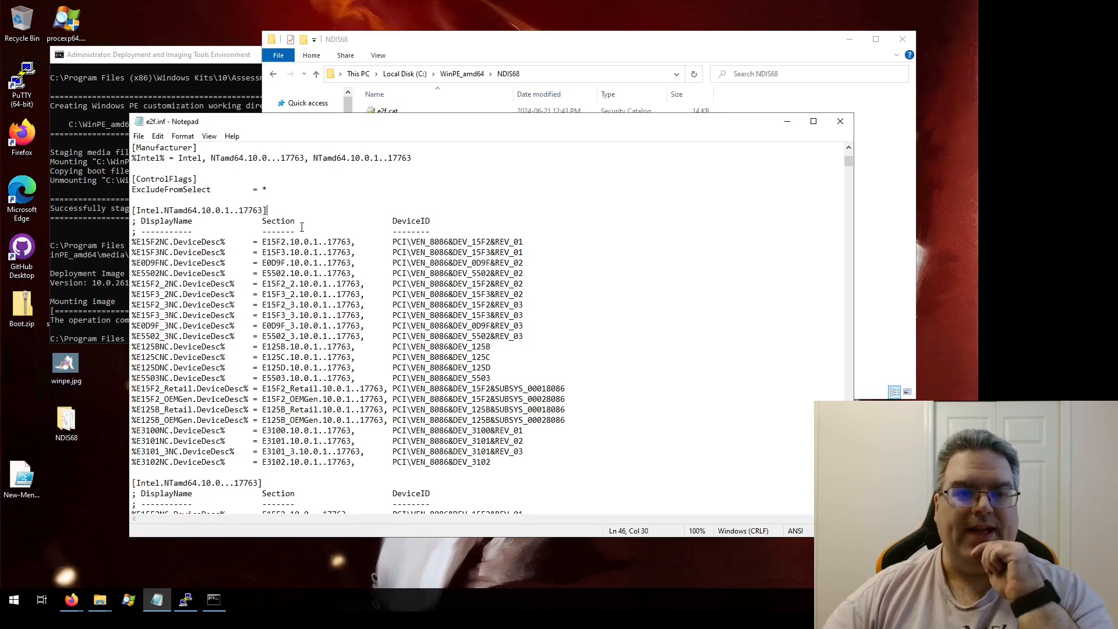
{"action": "scroll", "coordinate": [297, 227], "scroll_direction": "down", "scroll_amount": 4}
{"action": "scroll", "coordinate": [297, 228], "scroll_direction": "up", "scroll_amount": 4}
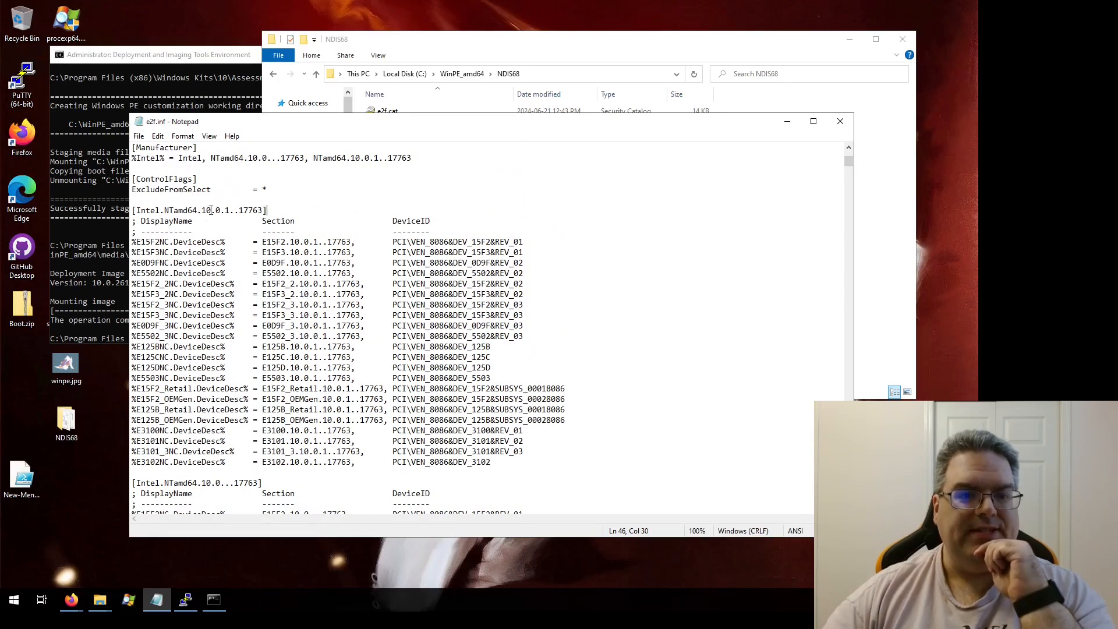
{"action": "left_click_drag", "start_coordinate": [222, 211], "coordinate": [234, 211]}
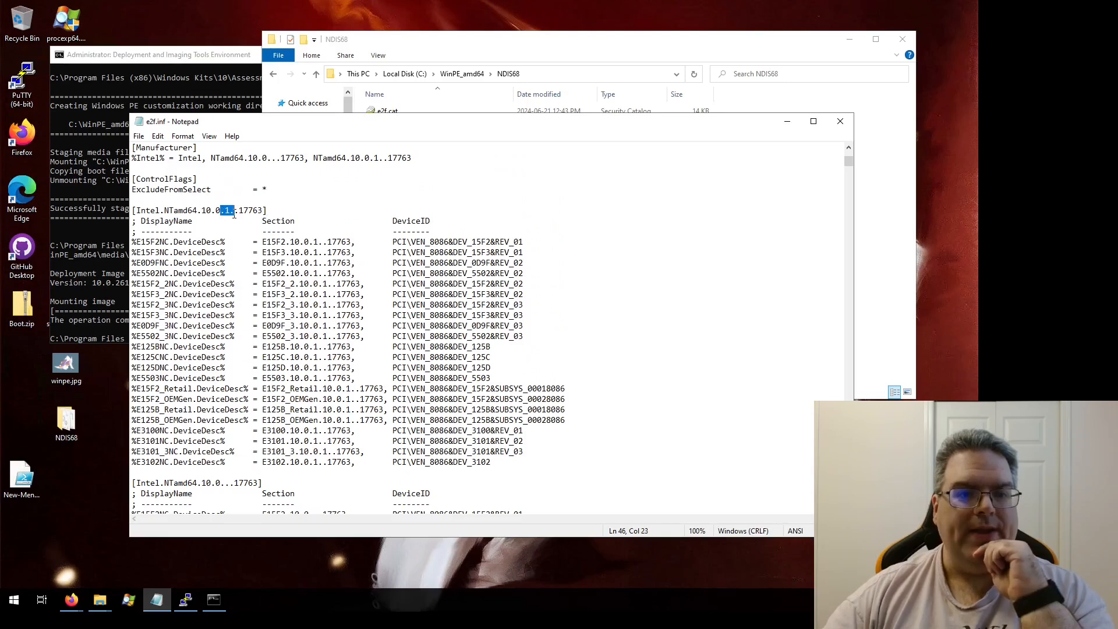
{"action": "left_click", "coordinate": [239, 231]}
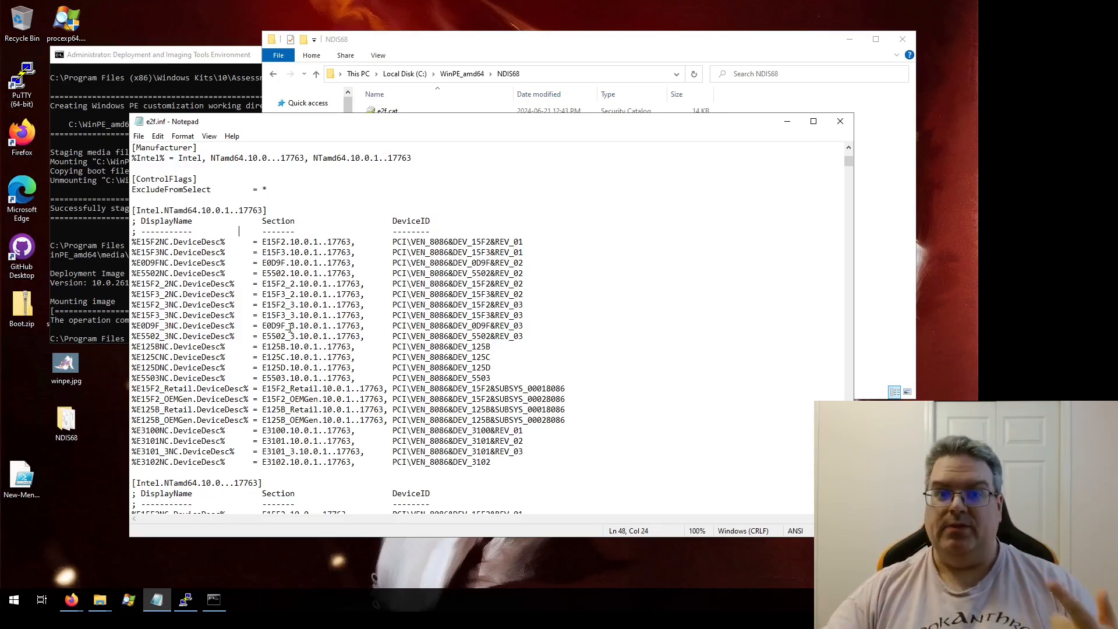
{"action": "scroll", "coordinate": [231, 368], "scroll_direction": "down", "scroll_amount": 3}
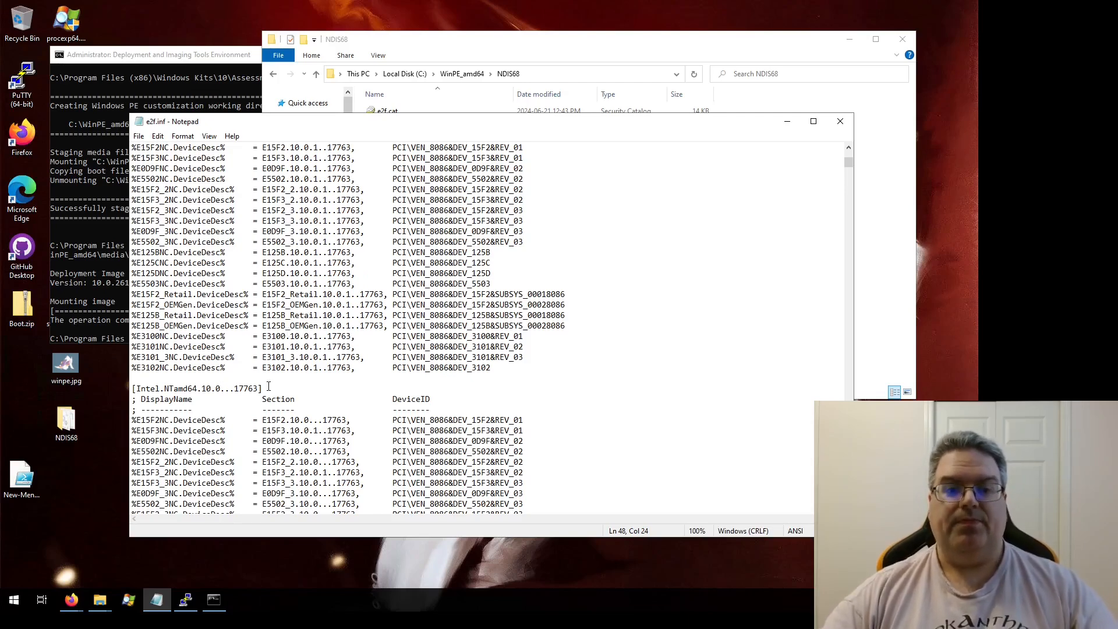
{"action": "scroll", "coordinate": [269, 387], "scroll_direction": "up", "scroll_amount": 3}
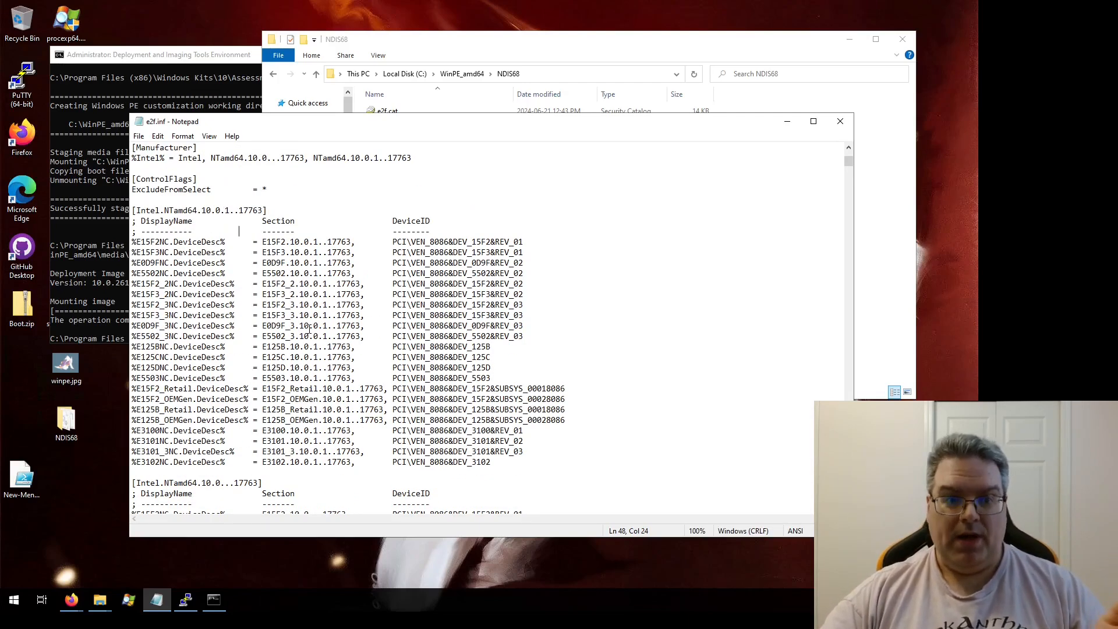
{"action": "scroll", "coordinate": [310, 329], "scroll_direction": "down", "scroll_amount": 2}
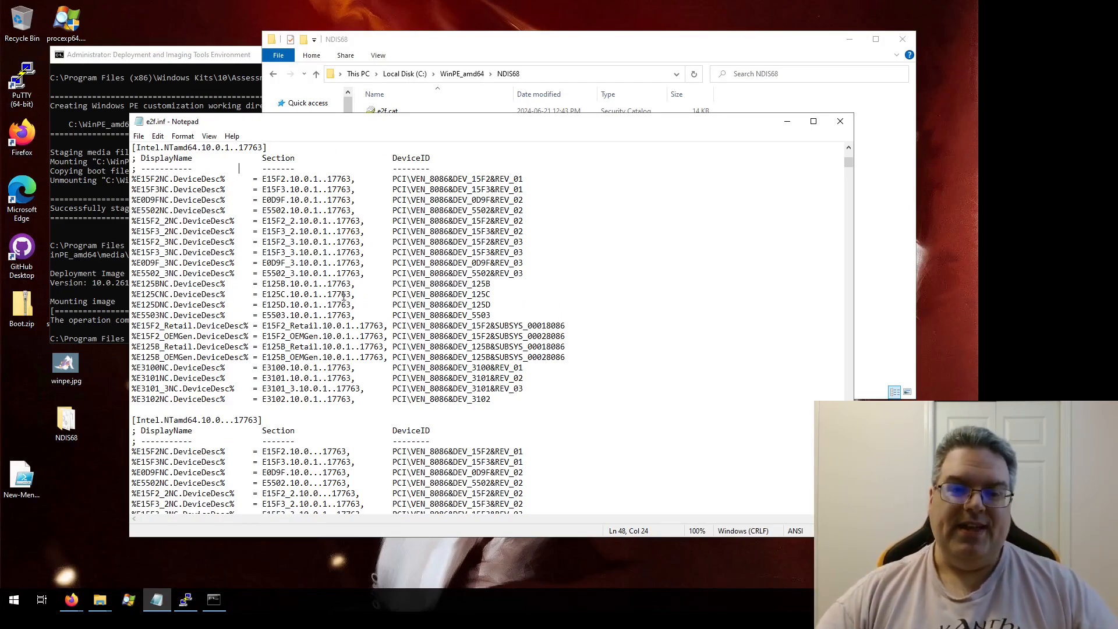
{"action": "scroll", "coordinate": [416, 300], "scroll_direction": "up", "scroll_amount": 3}
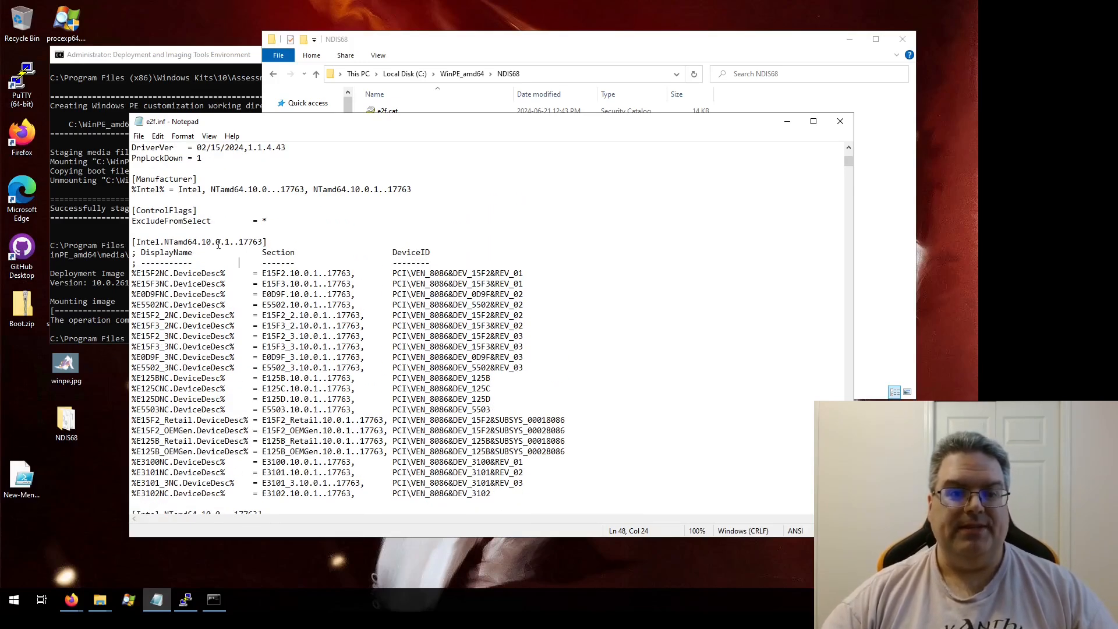
{"action": "left_click_drag", "start_coordinate": [202, 241], "coordinate": [231, 241]}
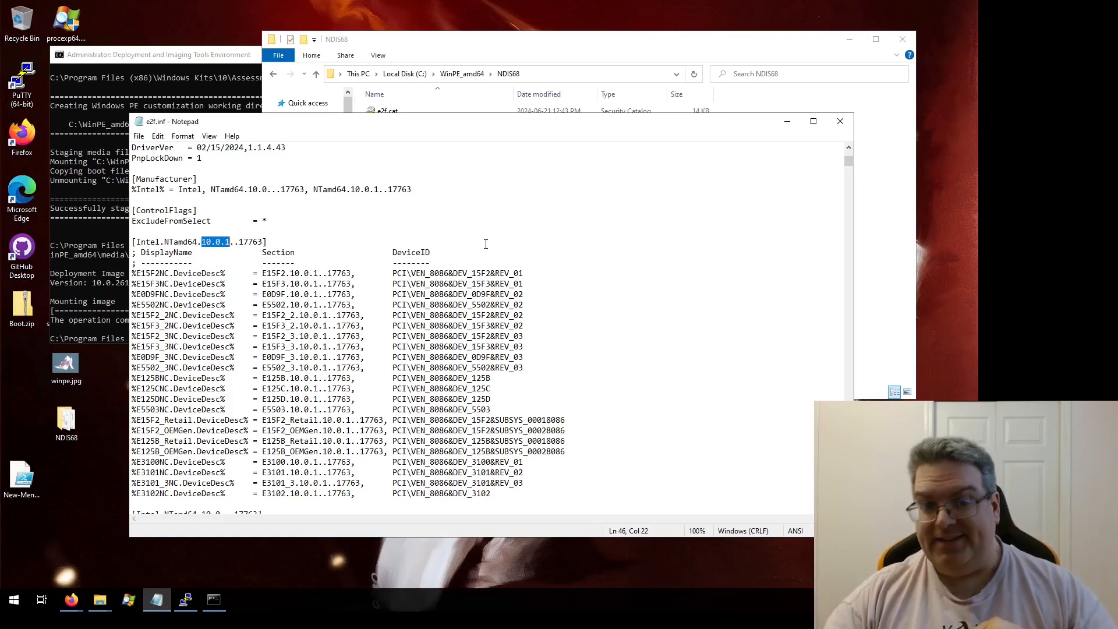
{"action": "left_click", "coordinate": [231, 243]}
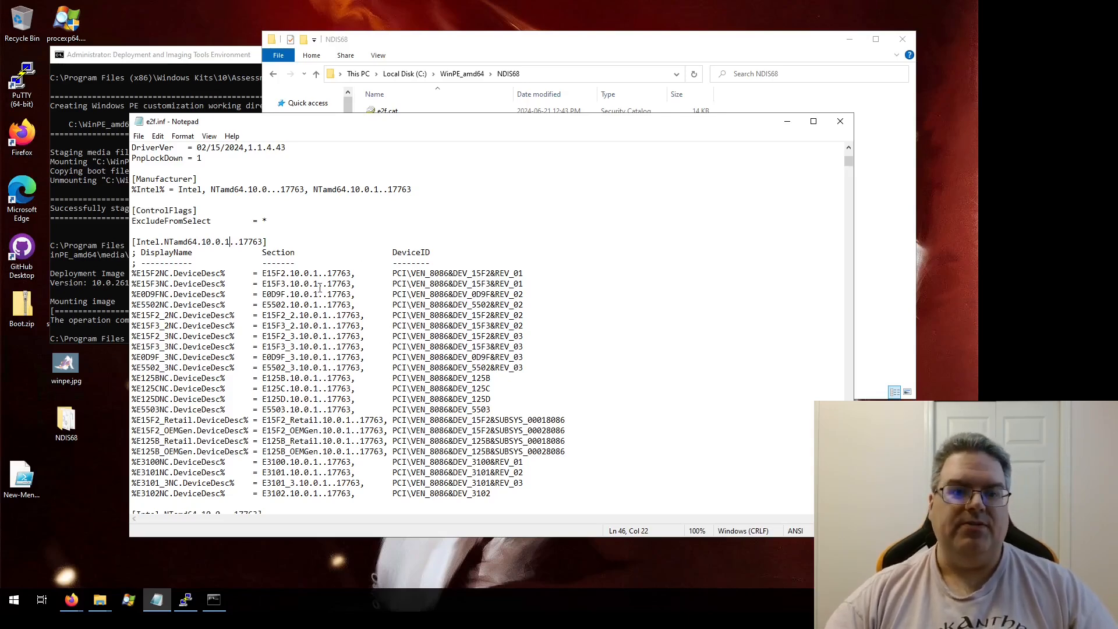
{"action": "scroll", "coordinate": [320, 288], "scroll_direction": "down", "scroll_amount": 4}
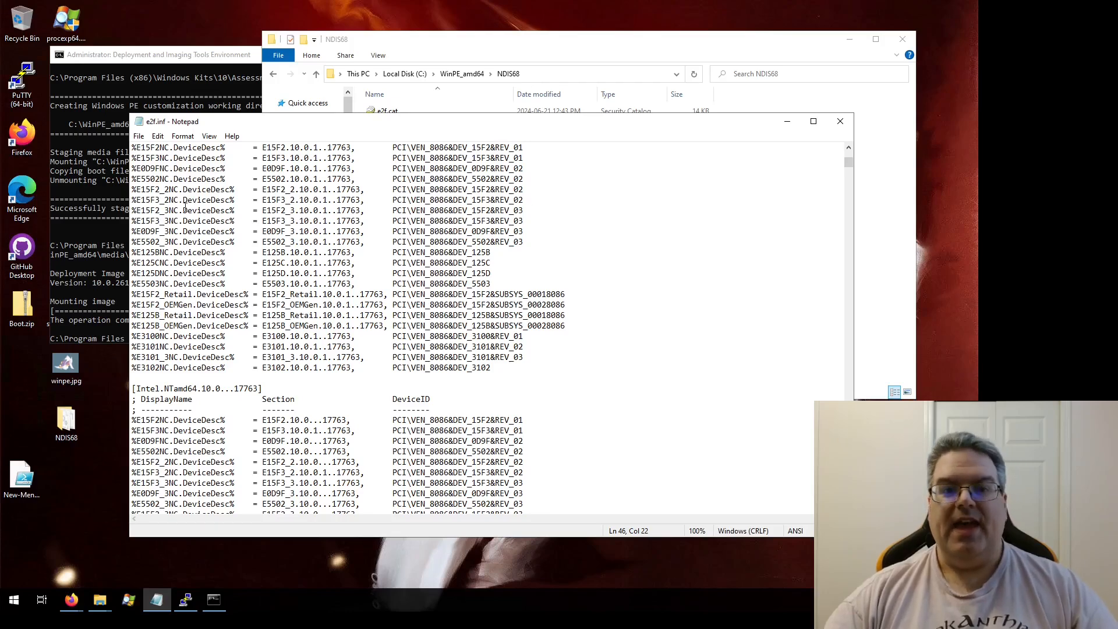
{"action": "scroll", "coordinate": [377, 406], "scroll_direction": "down", "scroll_amount": 5}
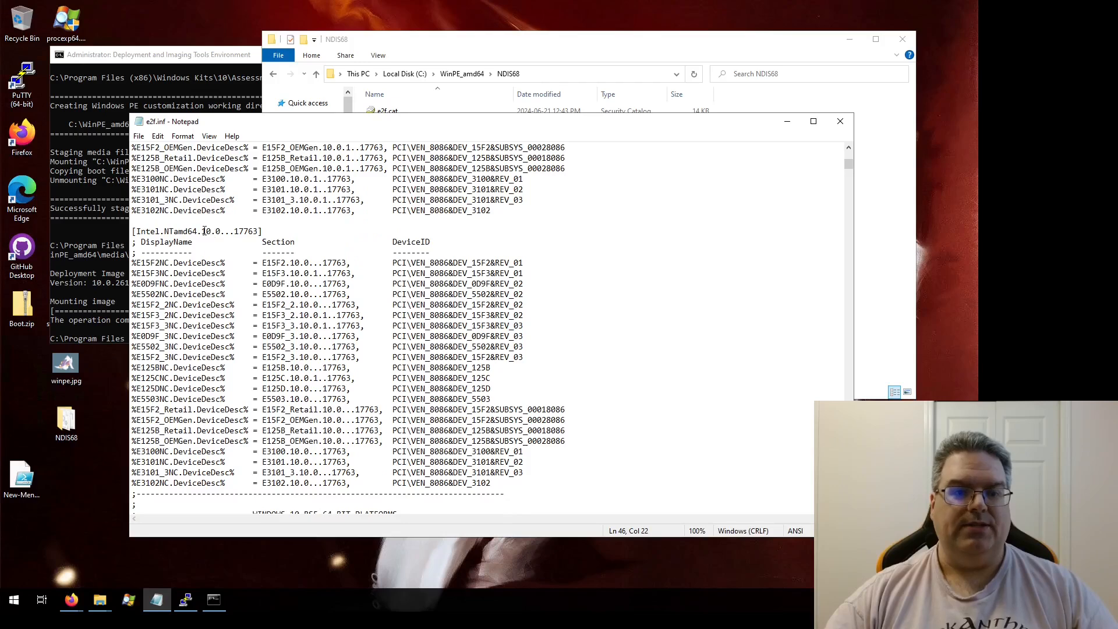
{"action": "left_click_drag", "start_coordinate": [202, 231], "coordinate": [221, 232]}
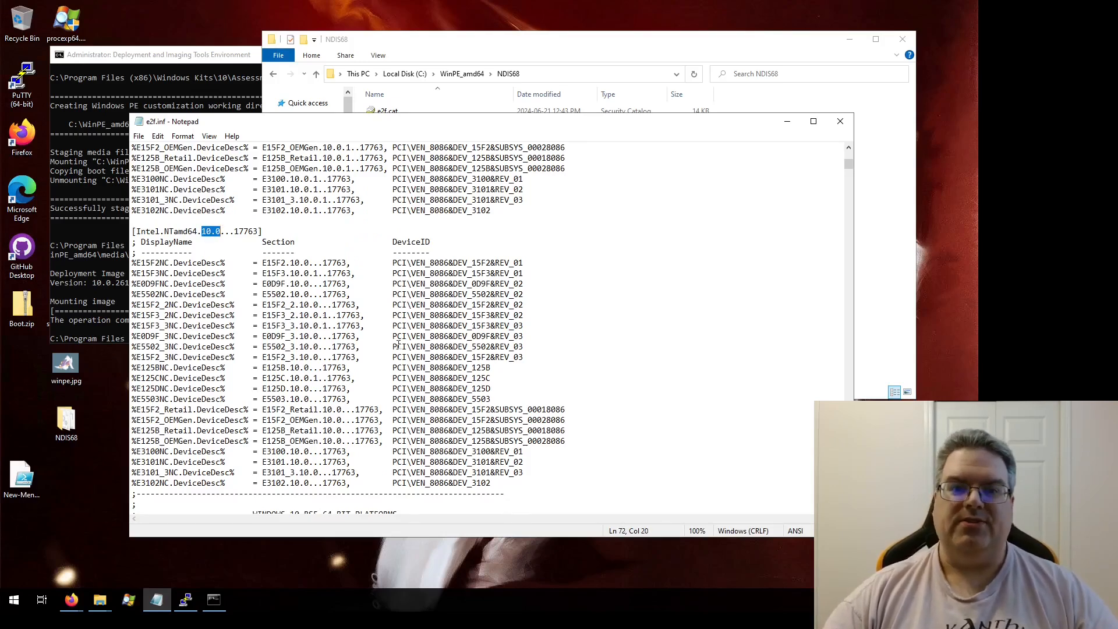
{"action": "scroll", "coordinate": [502, 283], "scroll_direction": "up", "scroll_amount": 20}
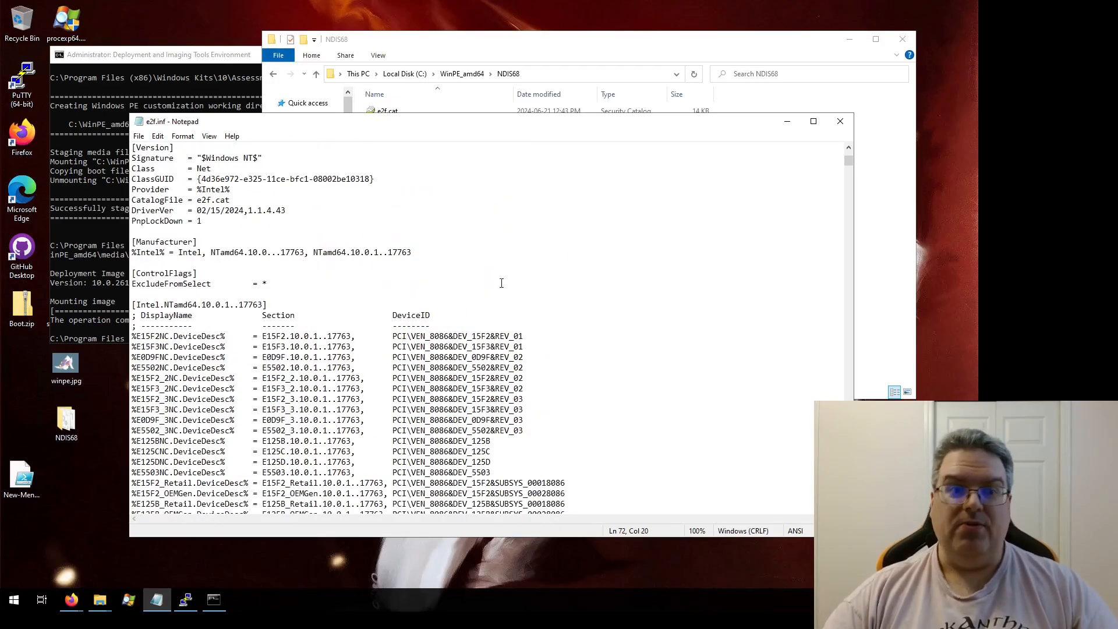
{"action": "left_click", "coordinate": [840, 121]}
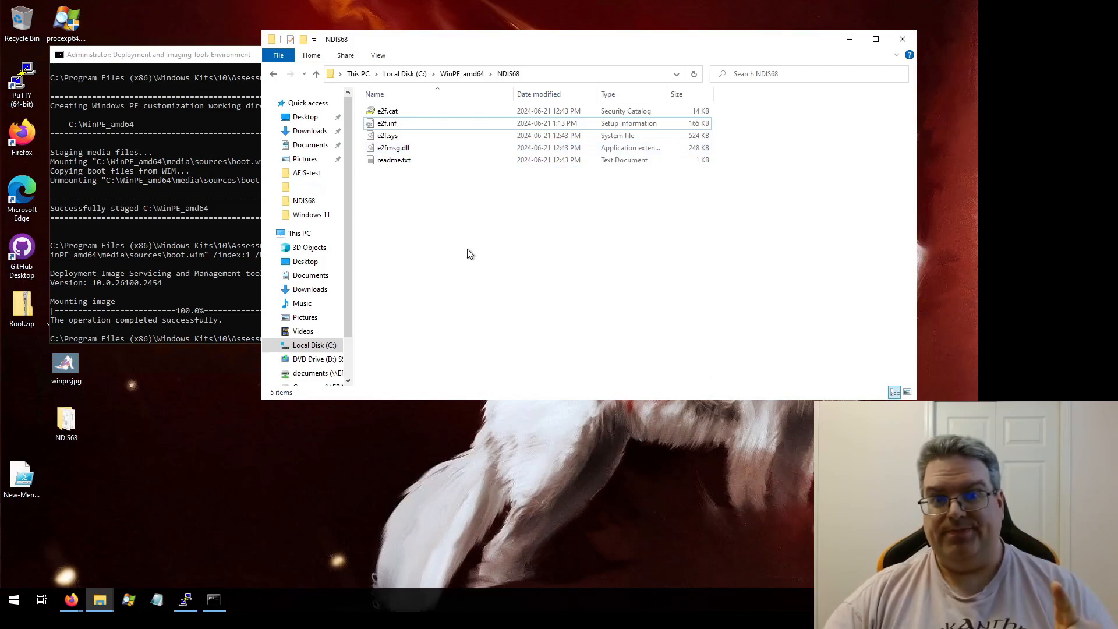
Step: Begin a Dism /Add-Driver command with /Image: set to the "C:\WinPE_amd64\mount" folder copied from the mount command
{"action": "left_click", "coordinate": [193, 56]}
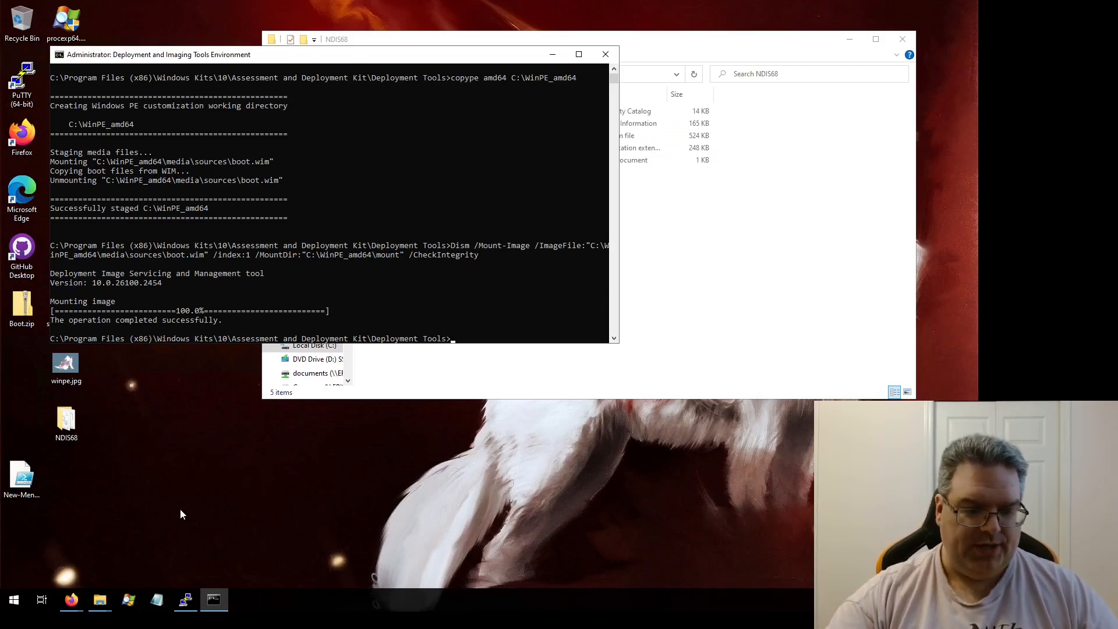
{"action": "type", "text": "Dism /"}
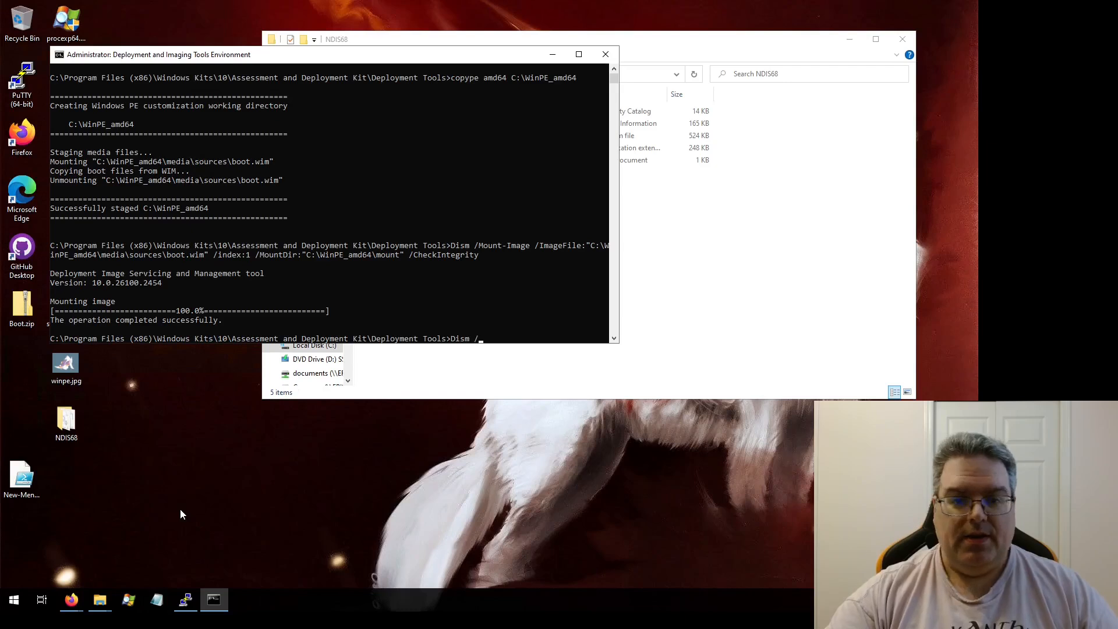
{"action": "type", "text": "Add-D"}
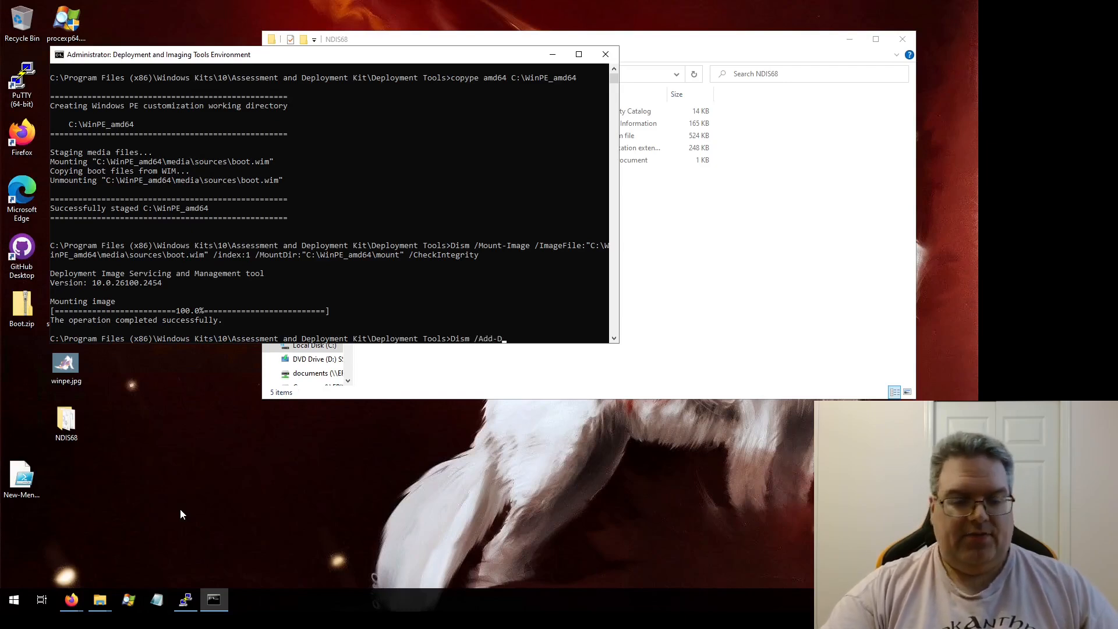
{"action": "type", "text": "river /Imag"}
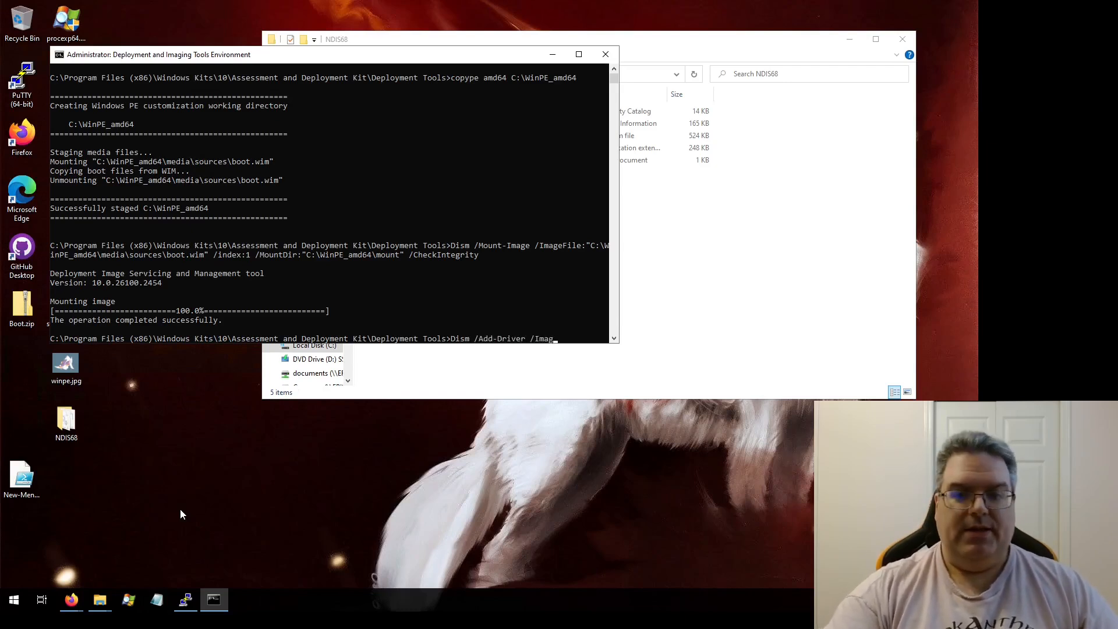
{"action": "type", "text": "e:"}
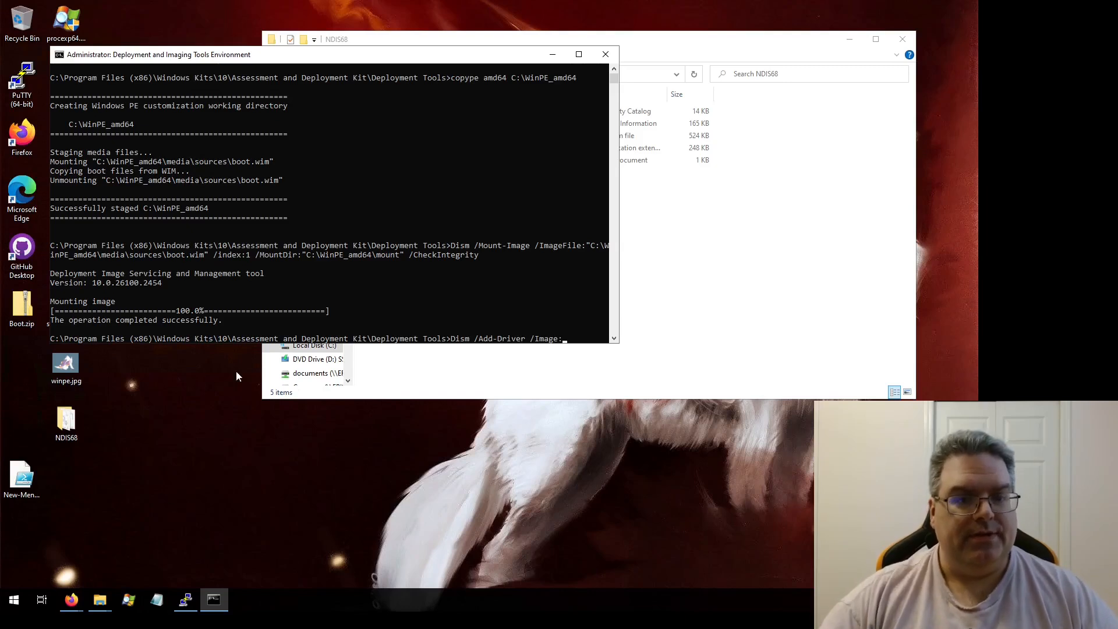
{"action": "left_click_drag", "start_coordinate": [303, 255], "coordinate": [403, 259]}
{"action": "right_click", "coordinate": [403, 257]}
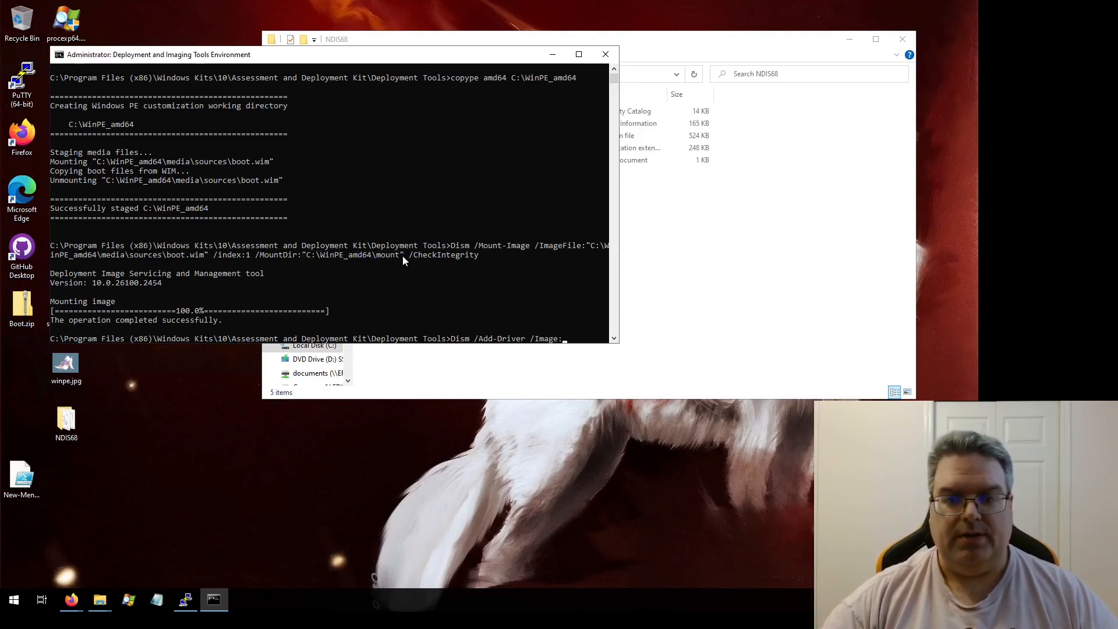
{"action": "right_click", "coordinate": [408, 254]}
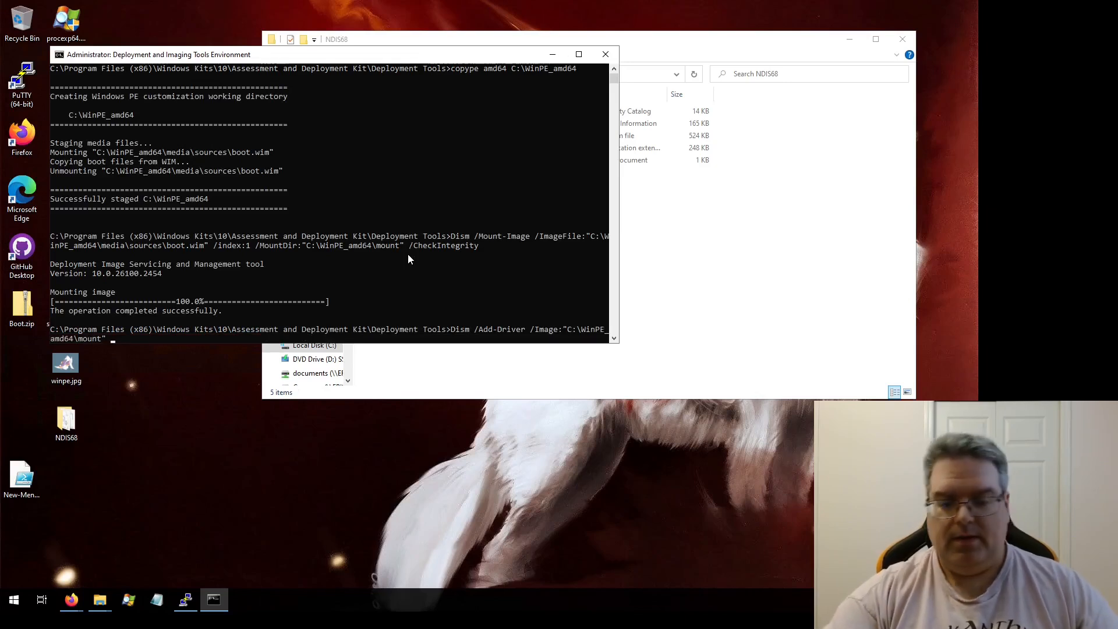
Step: Complete and run the Dism /Add-Driver command with /Driver:"C:\WinPE_amd64\NDIS68\e2f.inf" and the /ForceUnsigned option
{"action": "type", "text": "/Driver:"}
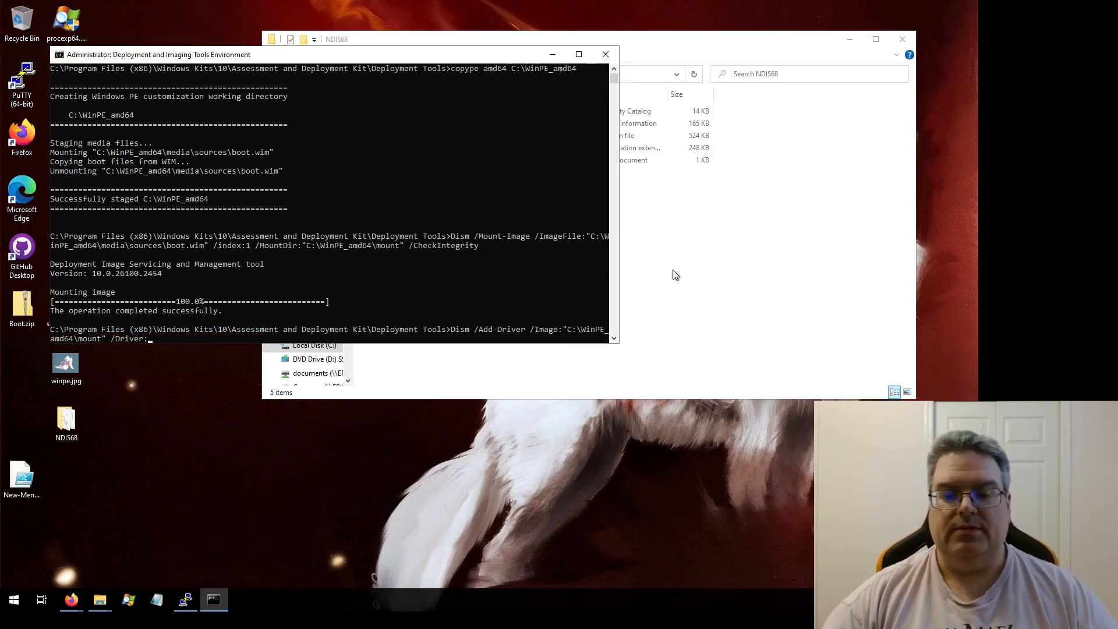
{"action": "right_click", "coordinate": [470, 272]}
{"action": "key", "text": "BackSpace"}
{"action": "key", "text": "BackSpace"}
{"action": "key", "text": "BackSpace"}
{"action": "key", "text": "BackSpace"}
{"action": "key", "text": "BackSpace"}
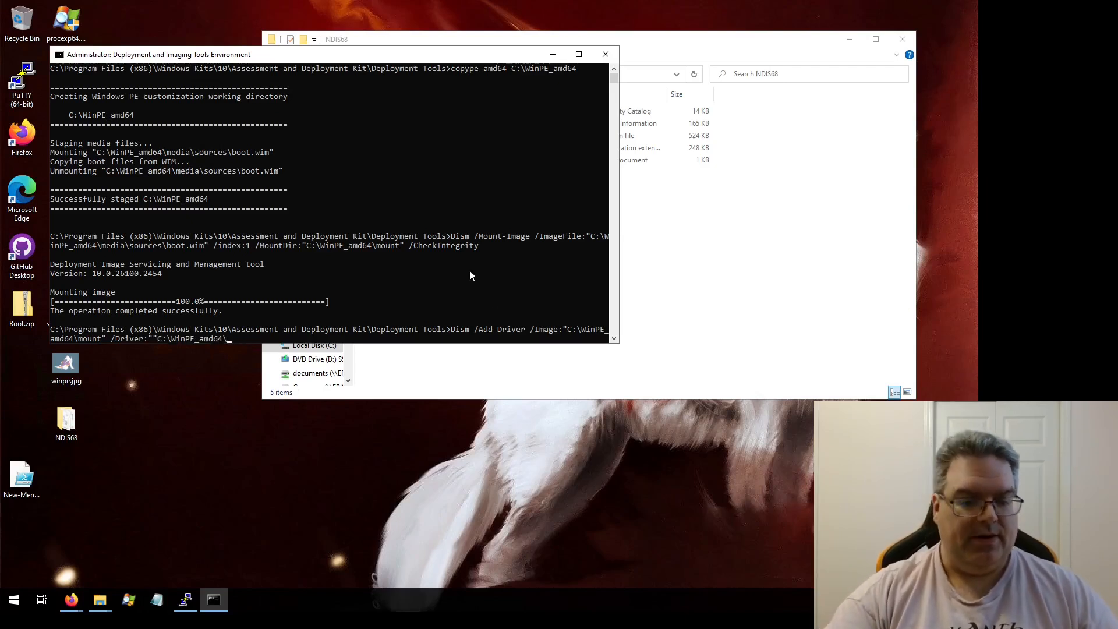
{"action": "type", "text": "NDIS"}
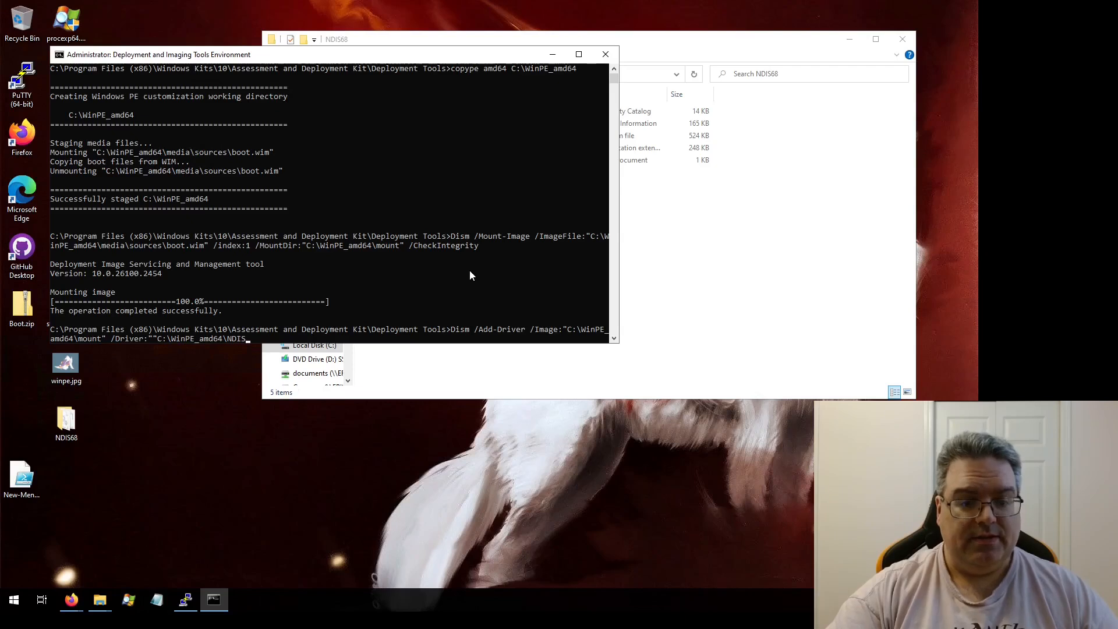
{"action": "type", "text": "68\\"}
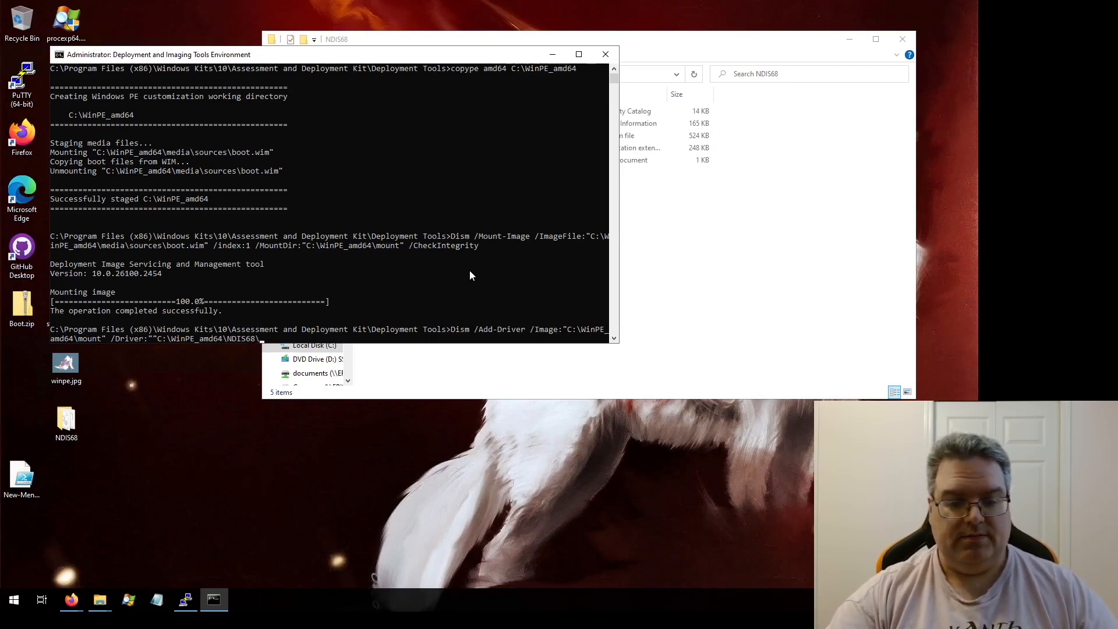
{"action": "type", "text": "e2f.inf\""}
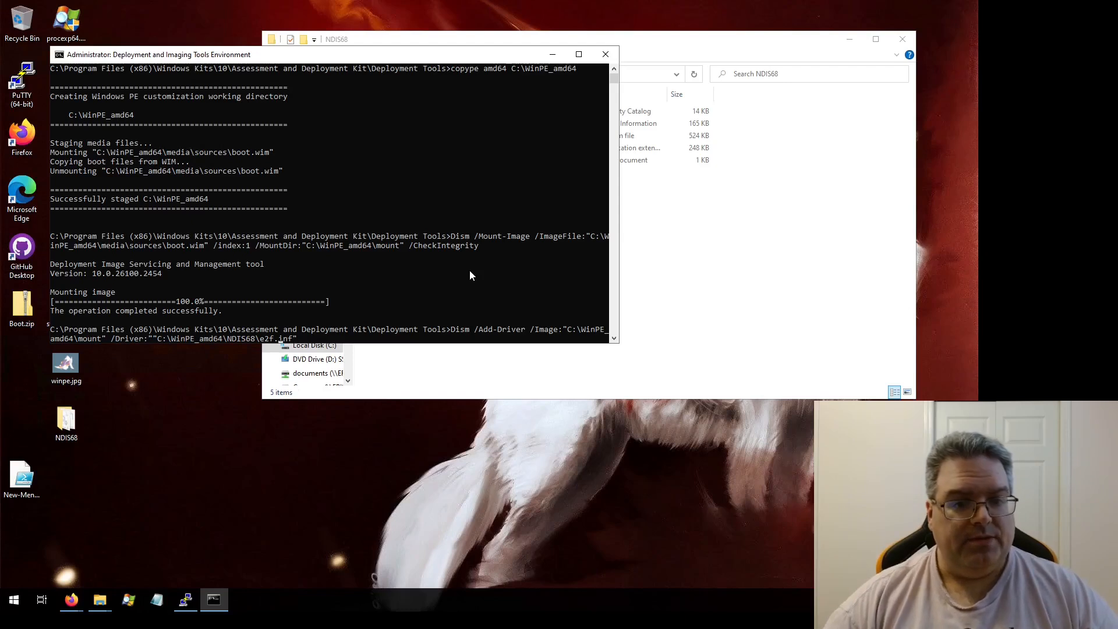
{"action": "key", "text": "BackSpace"}
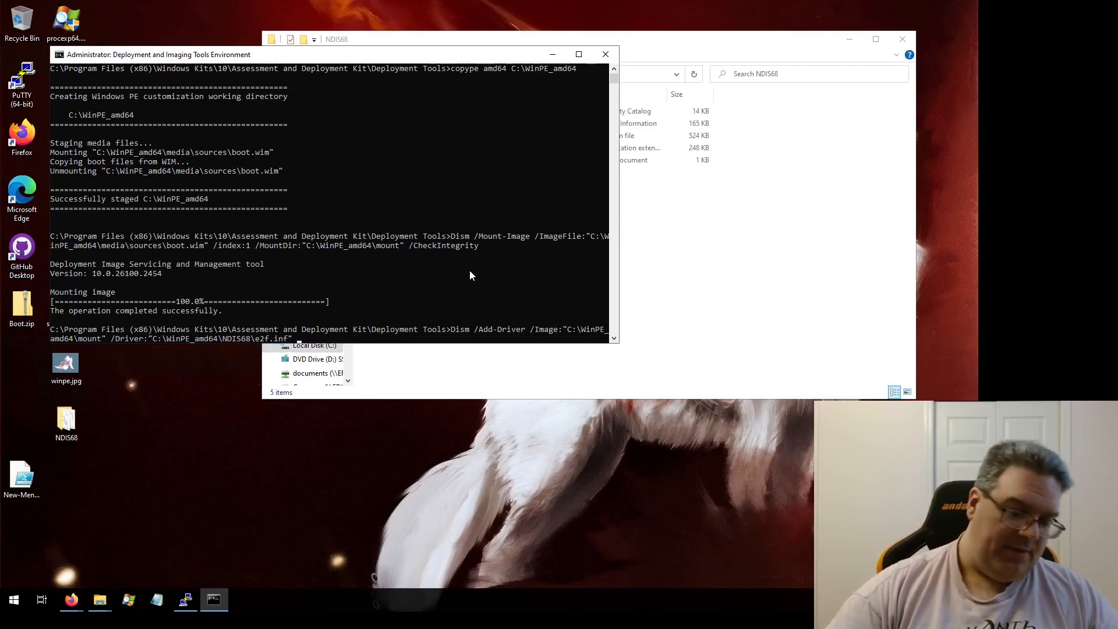
{"action": "type", "text": "/"}
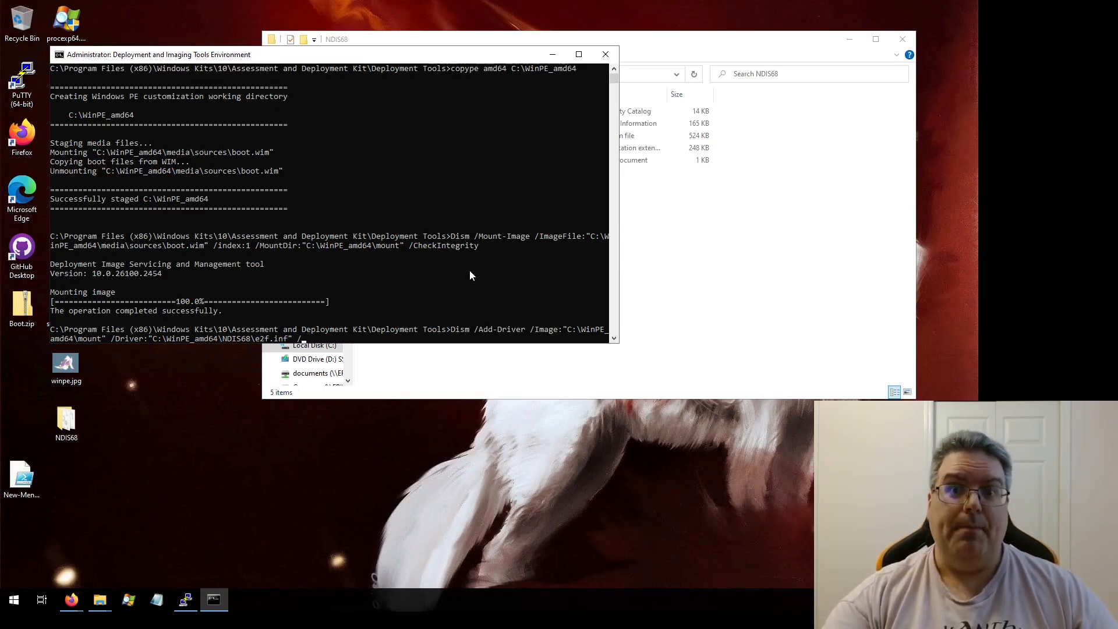
{"action": "type", "text": "Forc"}
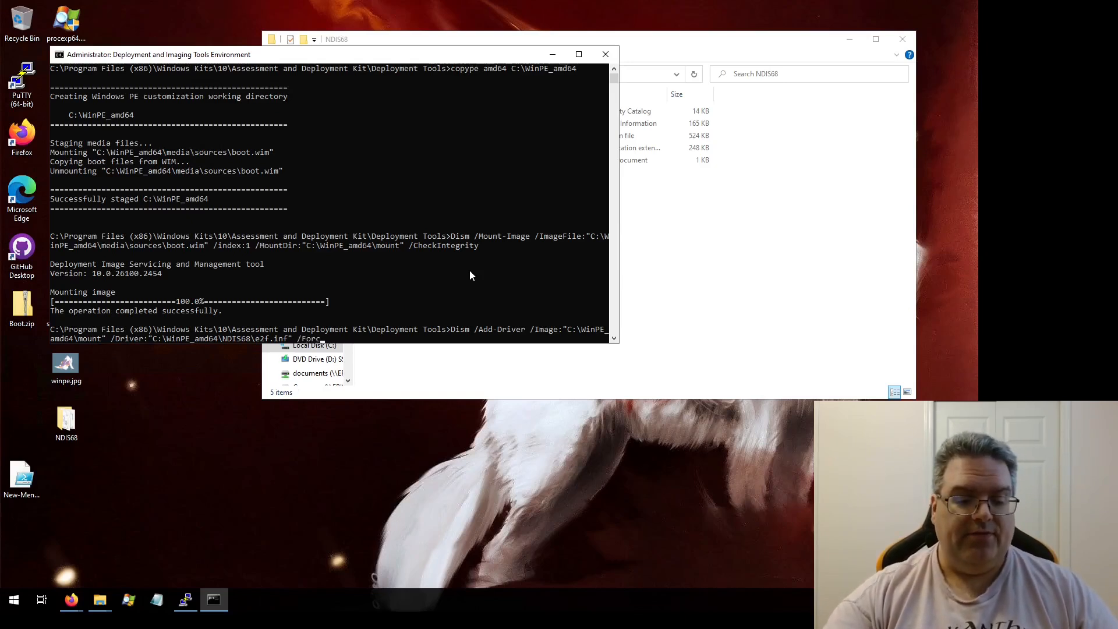
{"action": "type", "text": "eUnsigned"}
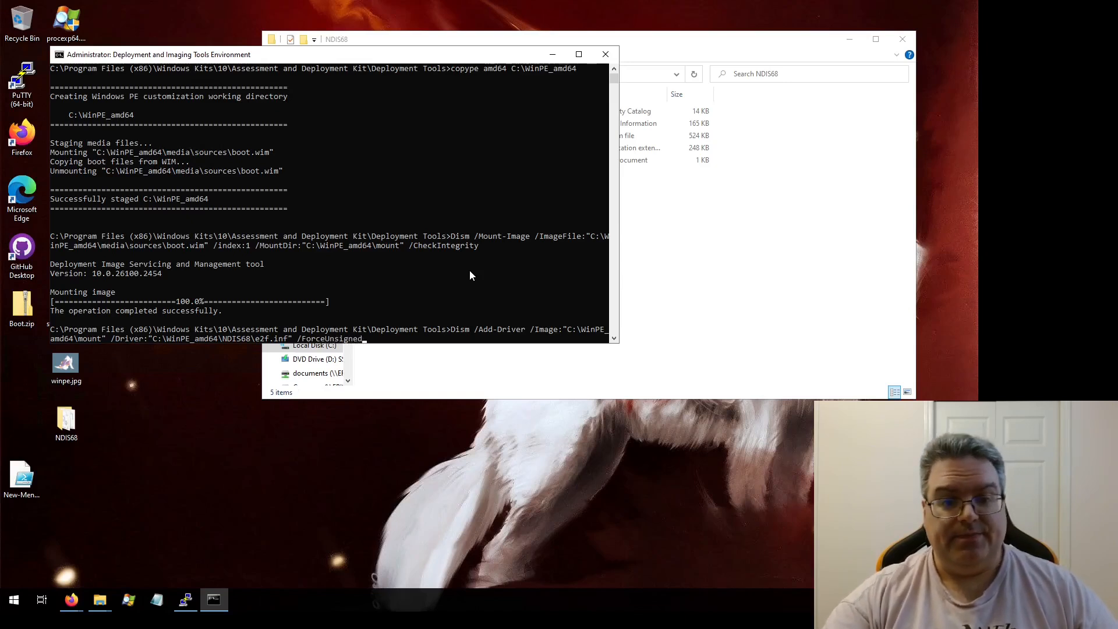
{"action": "key", "text": "Return"}
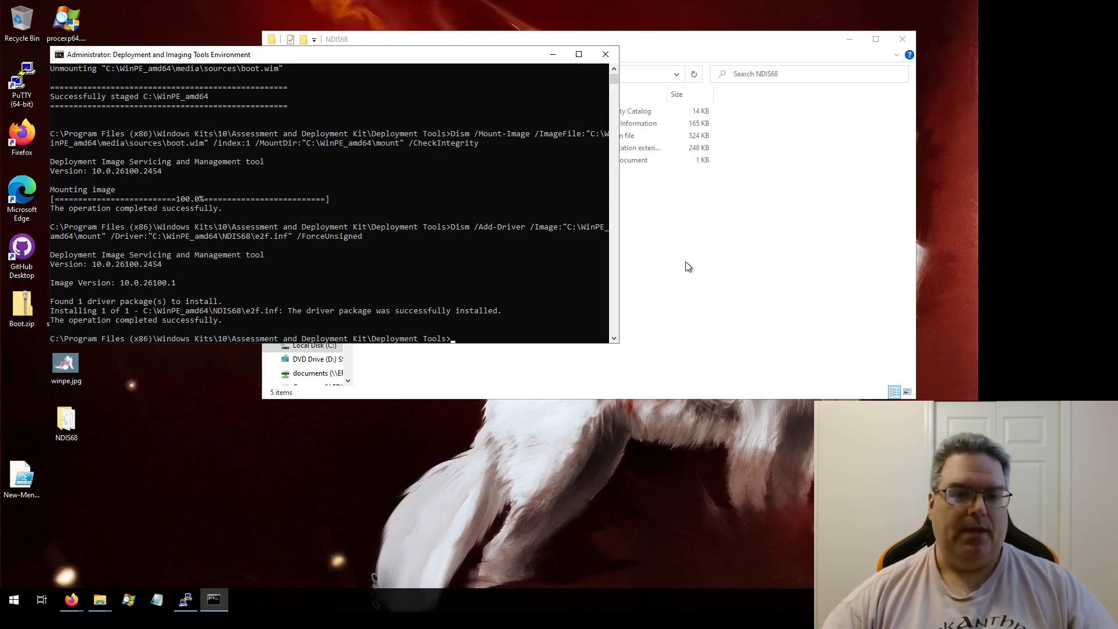
Step: Open the "WinPE: Add packages (Optional Components Reference)" page from the Mount and Customize documentation in a new tab
{"action": "mouse_move", "coordinate": [72, 600]}
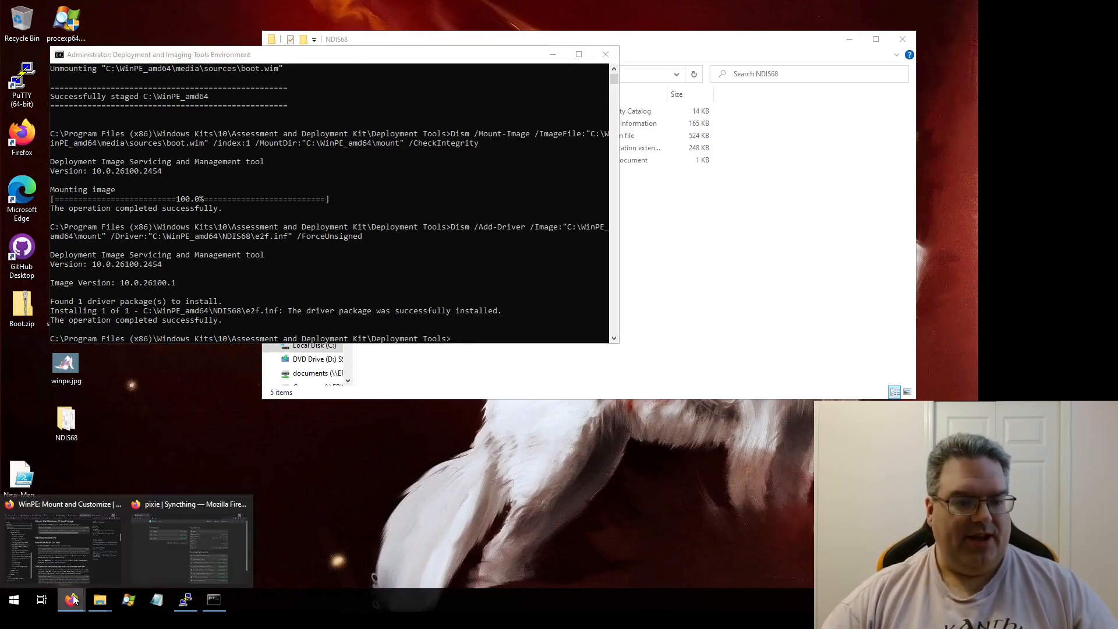
{"action": "left_click", "coordinate": [175, 557]}
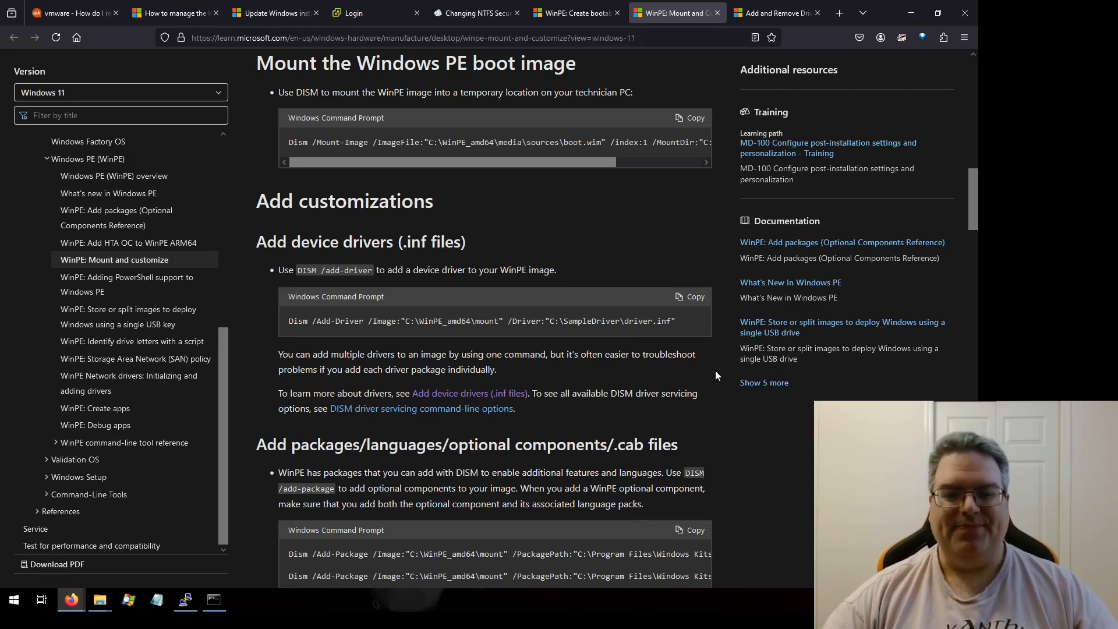
{"action": "scroll", "coordinate": [715, 373], "scroll_direction": "down", "scroll_amount": 4}
{"action": "scroll", "coordinate": [515, 380], "scroll_direction": "down", "scroll_amount": 1}
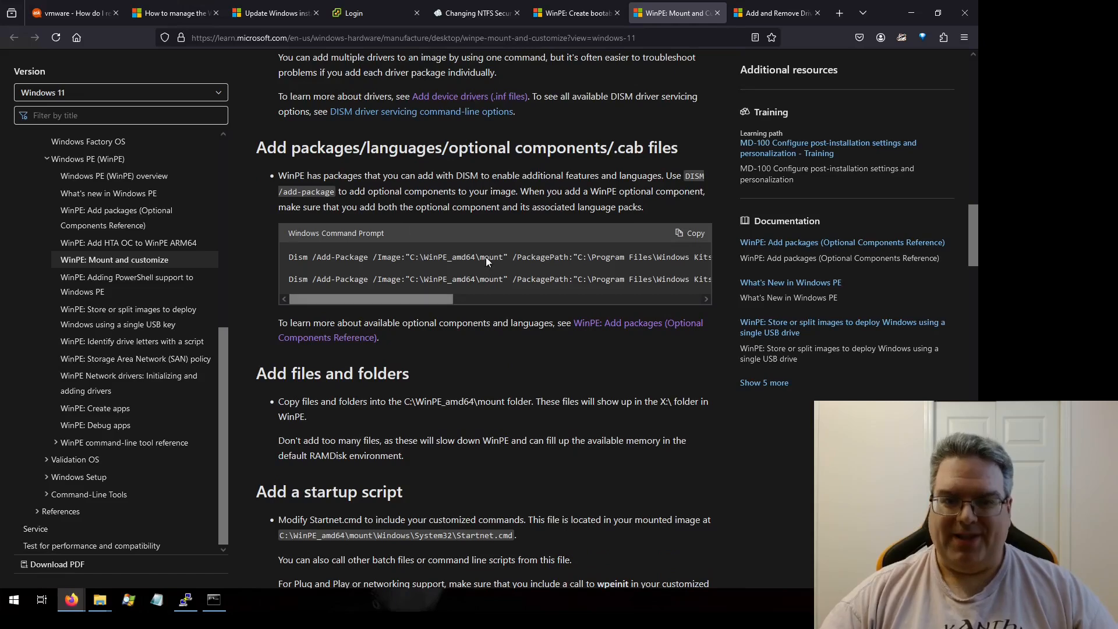
{"action": "right_click", "coordinate": [640, 322]}
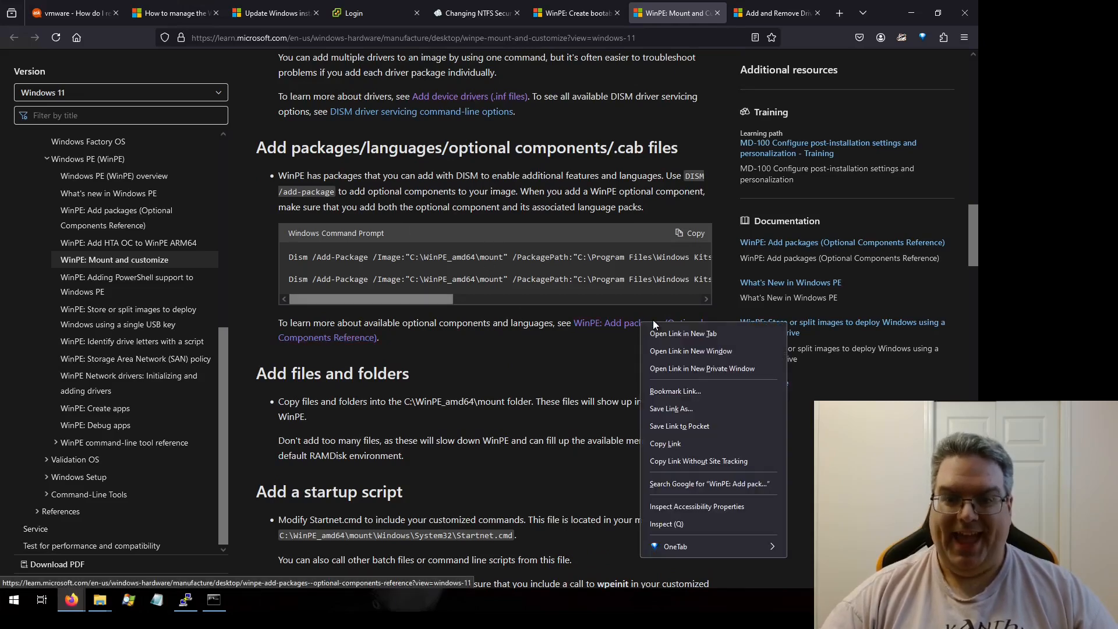
{"action": "left_click", "coordinate": [722, 331]}
{"action": "left_click", "coordinate": [691, 12]}
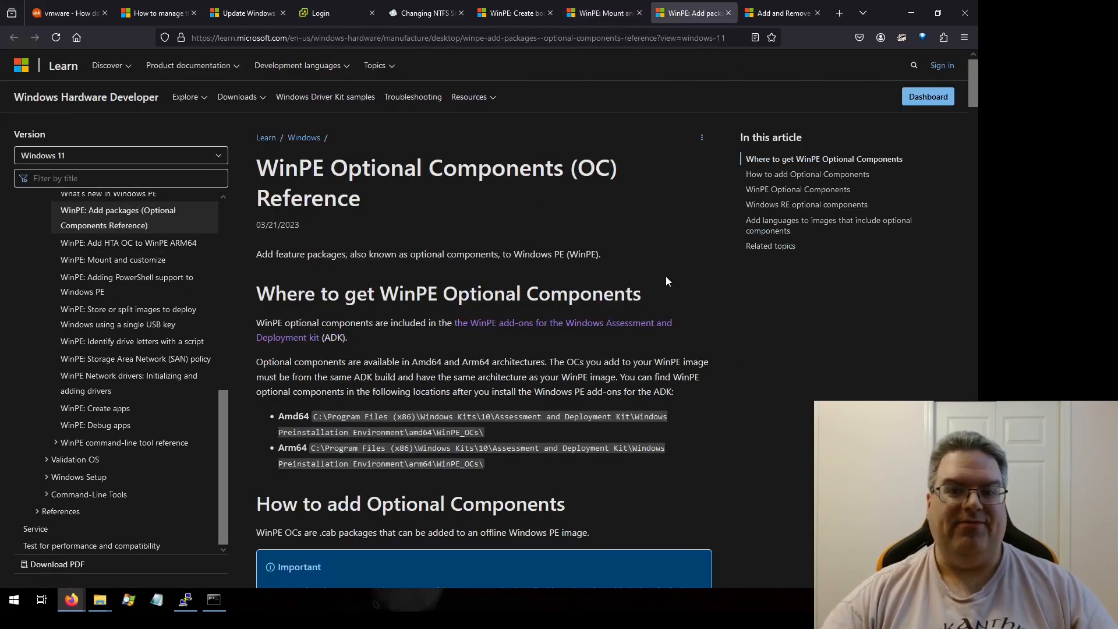
Step: Scroll through the WinPE Optional Components table to examine the available packages
{"action": "scroll", "coordinate": [683, 276], "scroll_direction": "down", "scroll_amount": 6}
{"action": "scroll", "coordinate": [683, 280], "scroll_direction": "down", "scroll_amount": 15}
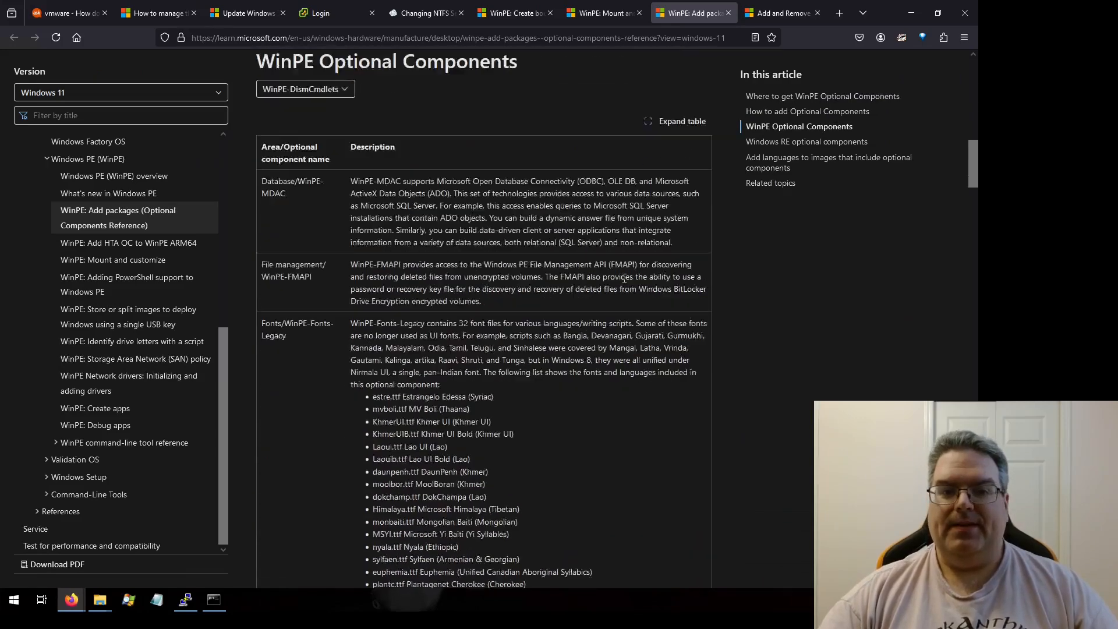
{"action": "scroll", "coordinate": [613, 287], "scroll_direction": "down", "scroll_amount": 15}
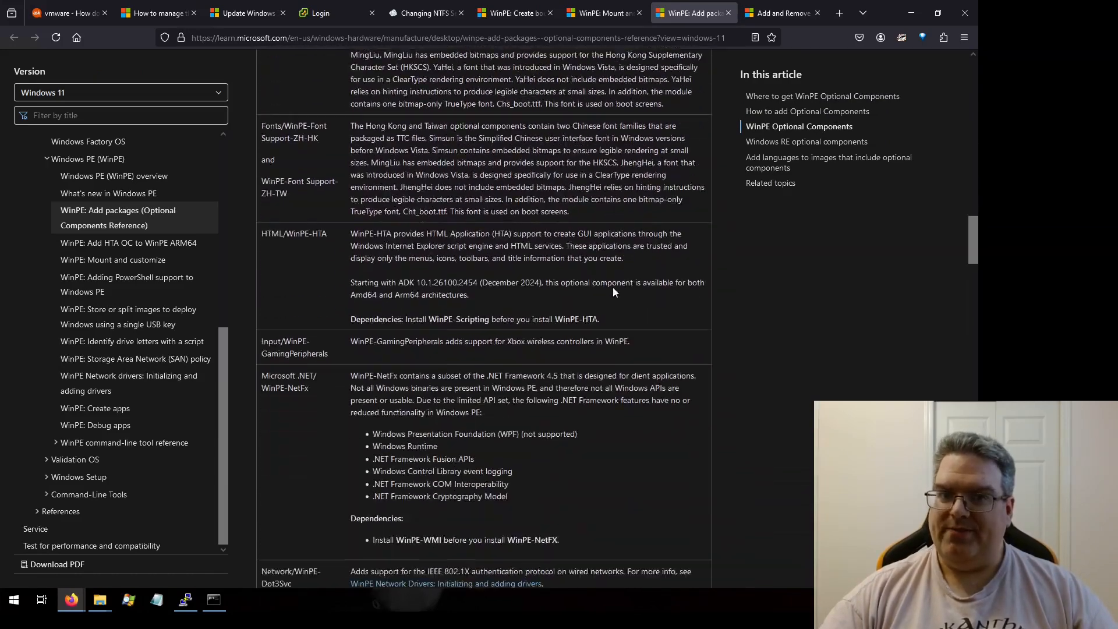
{"action": "scroll", "coordinate": [614, 287], "scroll_direction": "down", "scroll_amount": 15}
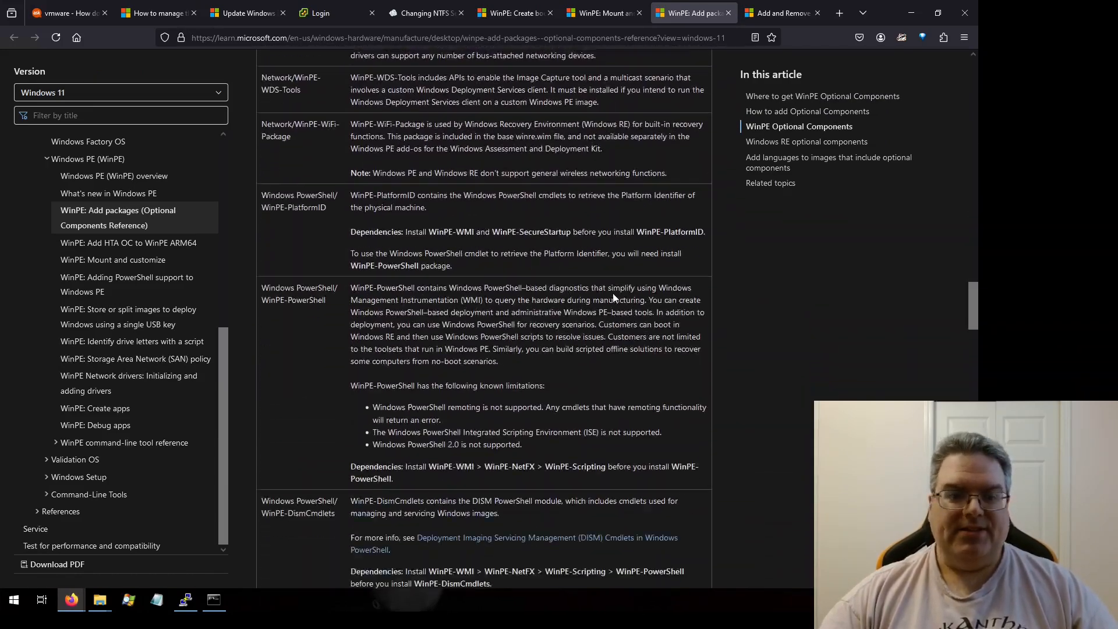
{"action": "scroll", "coordinate": [659, 357], "scroll_direction": "down", "scroll_amount": 2}
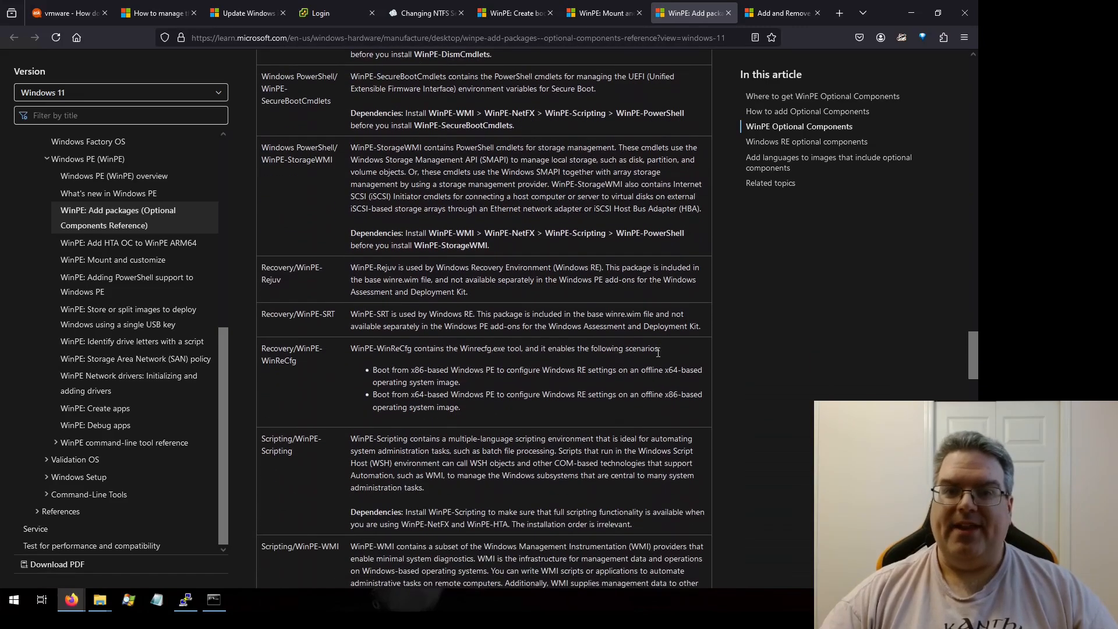
{"action": "scroll", "coordinate": [658, 352], "scroll_direction": "up", "scroll_amount": 9}
{"action": "scroll", "coordinate": [657, 352], "scroll_direction": "up", "scroll_amount": 4}
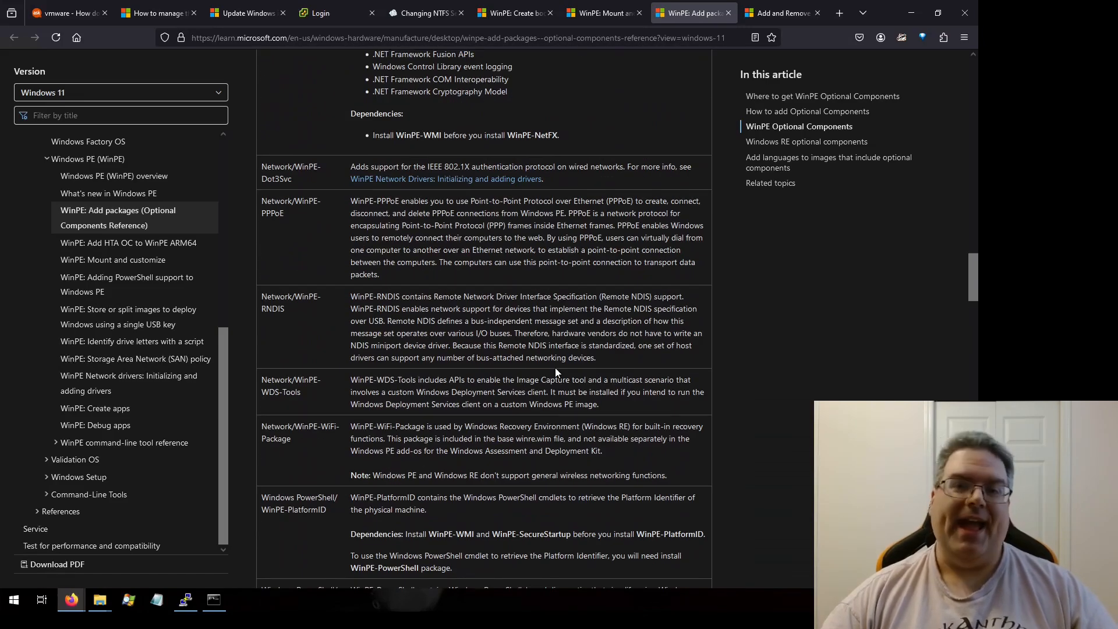
Step: Open winpe list.txt in Notepad and review its list of Dism /Add-Package commands for the optional component cab files
{"action": "right_click", "coordinate": [158, 599]}
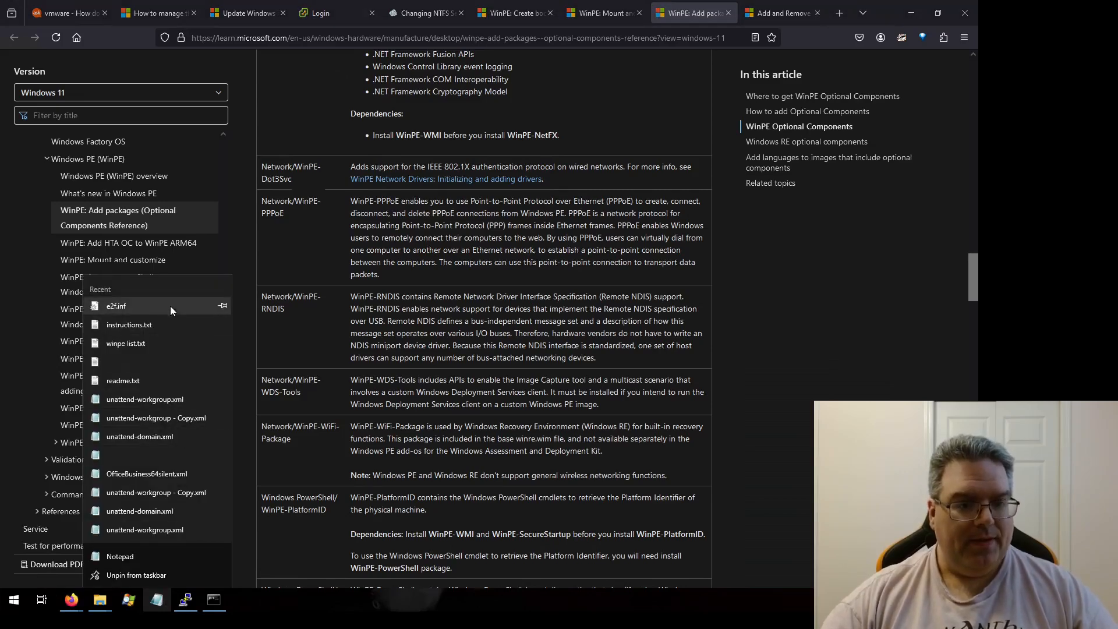
{"action": "left_click", "coordinate": [140, 343]}
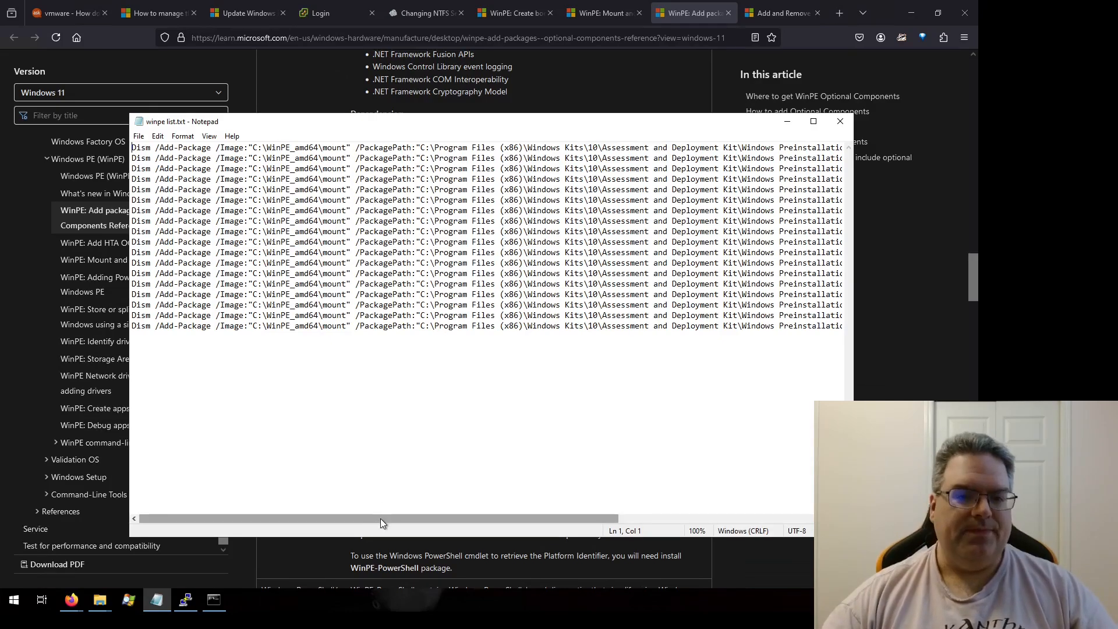
{"action": "left_click_drag", "start_coordinate": [380, 518], "coordinate": [598, 516]}
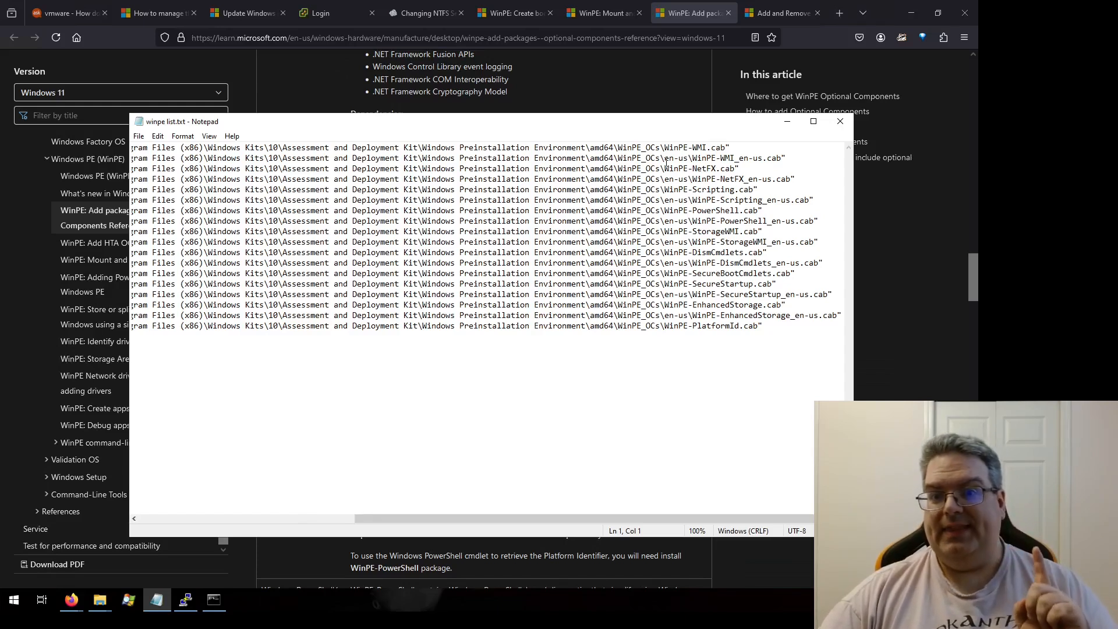
{"action": "left_click_drag", "start_coordinate": [664, 158], "coordinate": [688, 157]}
{"action": "left_click", "coordinate": [692, 168]}
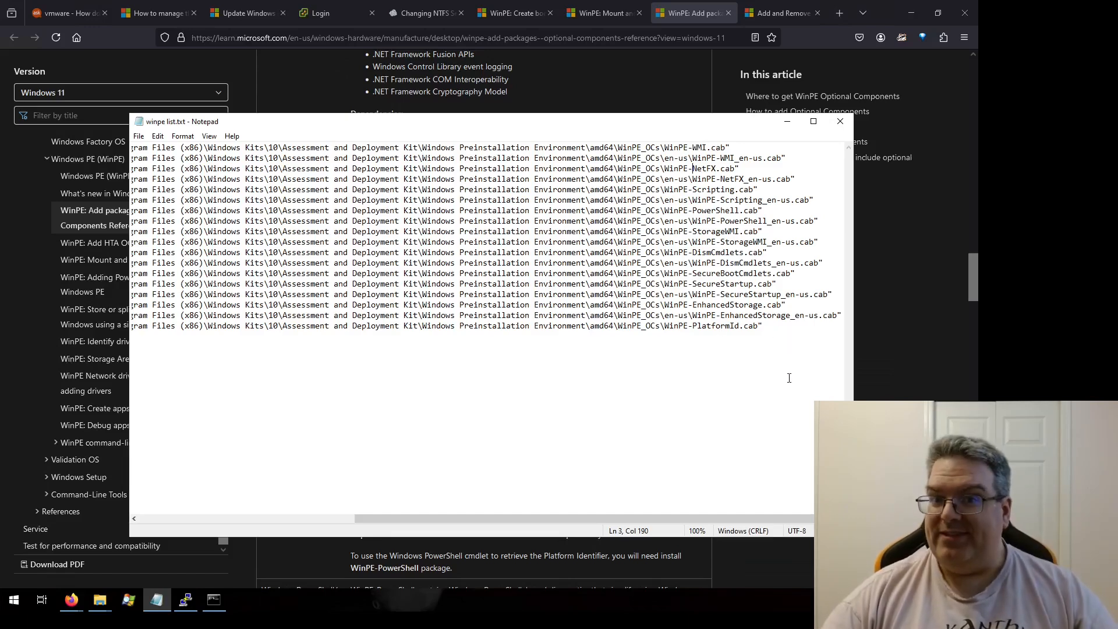
{"action": "left_click", "coordinate": [787, 347]}
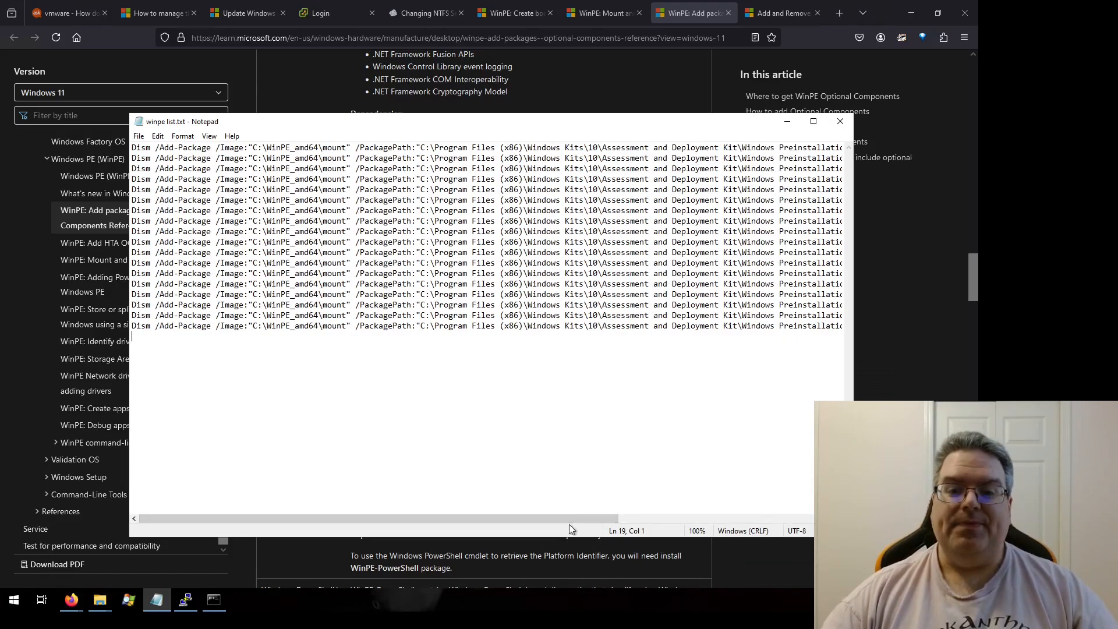
{"action": "left_click_drag", "start_coordinate": [569, 518], "coordinate": [767, 518]}
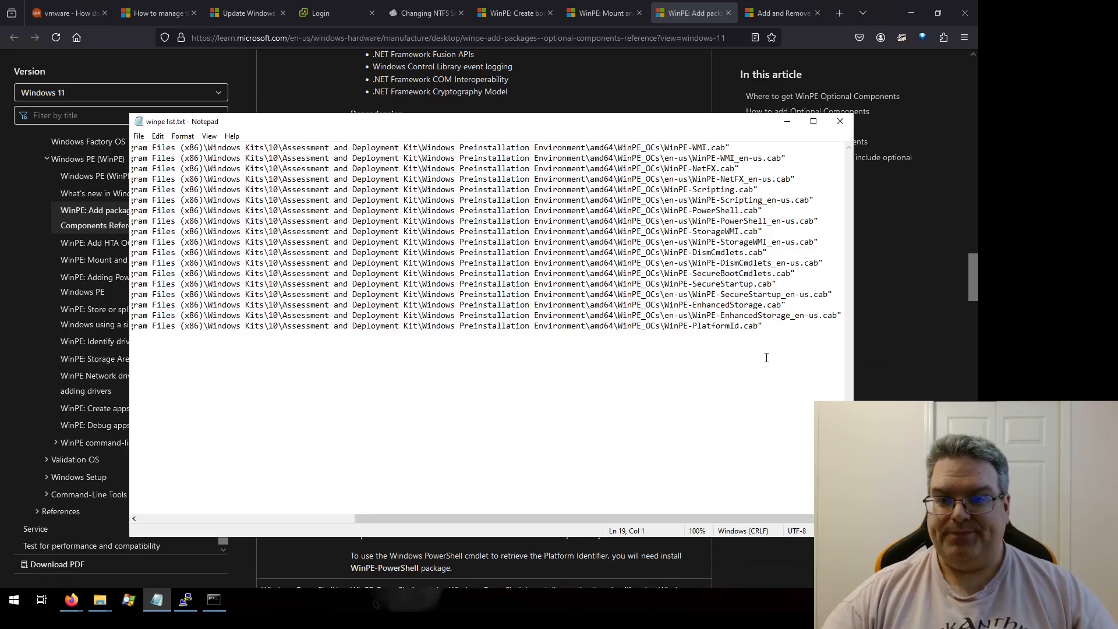
{"action": "left_click", "coordinate": [911, 365]}
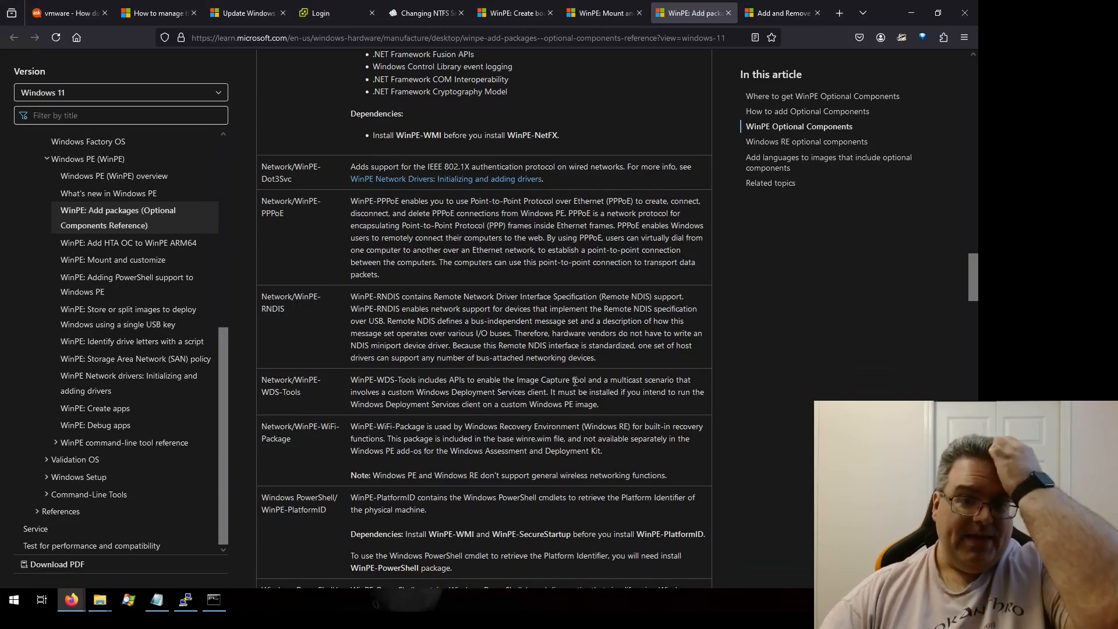
Step: Review the optional component descriptions and dependencies for the PowerShell, scripting, WMI and setup packages
{"action": "scroll", "coordinate": [504, 393], "scroll_direction": "down", "scroll_amount": 3}
{"action": "scroll", "coordinate": [504, 393], "scroll_direction": "down", "scroll_amount": 4}
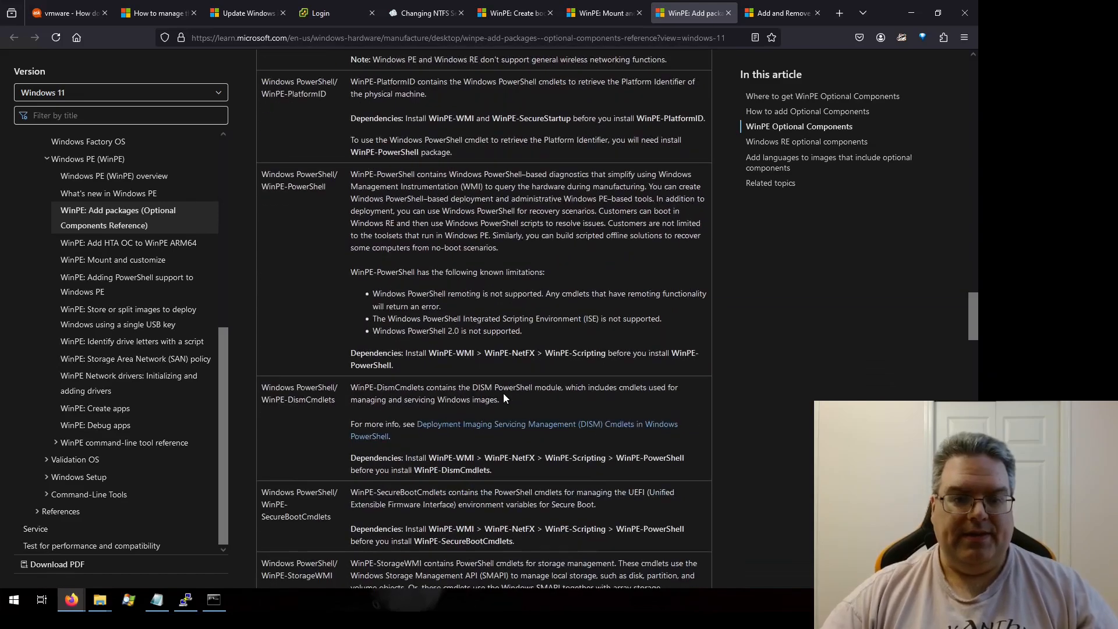
{"action": "scroll", "coordinate": [503, 393], "scroll_direction": "down", "scroll_amount": 3}
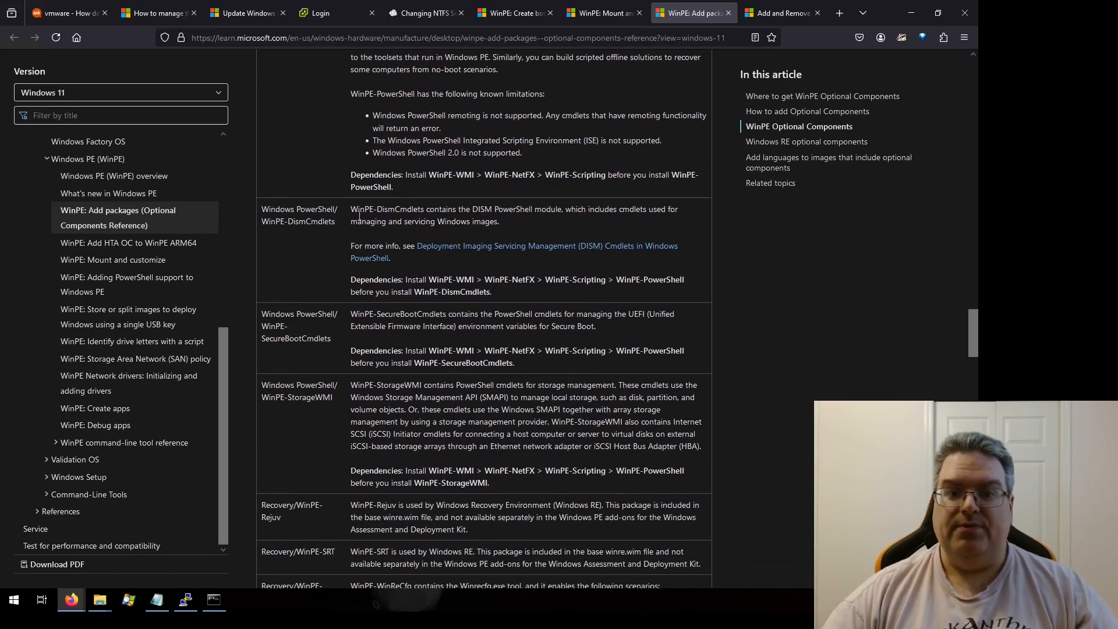
{"action": "left_click_drag", "start_coordinate": [380, 210], "coordinate": [425, 210]}
{"action": "left_click", "coordinate": [471, 218]}
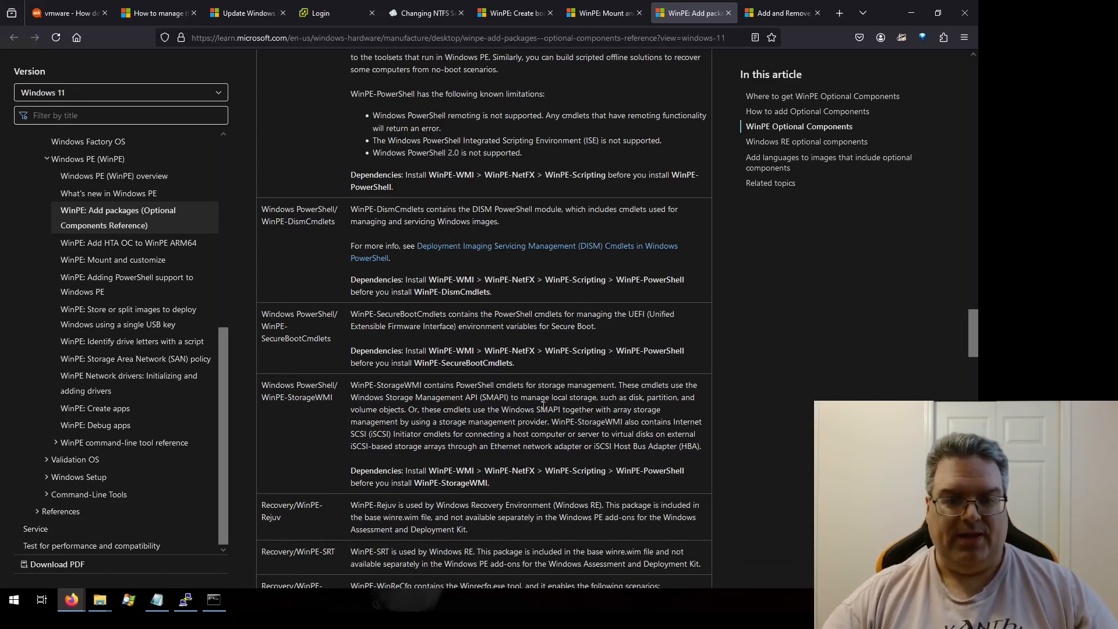
{"action": "scroll", "coordinate": [543, 404], "scroll_direction": "down", "scroll_amount": 2}
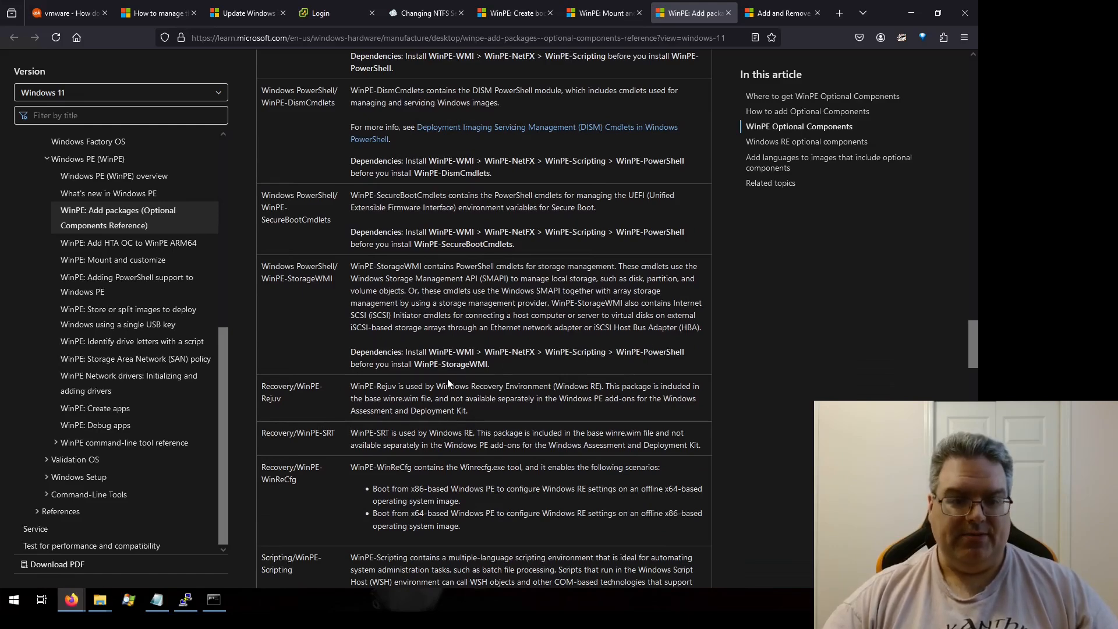
{"action": "scroll", "coordinate": [470, 379], "scroll_direction": "down", "scroll_amount": 2}
{"action": "scroll", "coordinate": [470, 379], "scroll_direction": "down", "scroll_amount": 2}
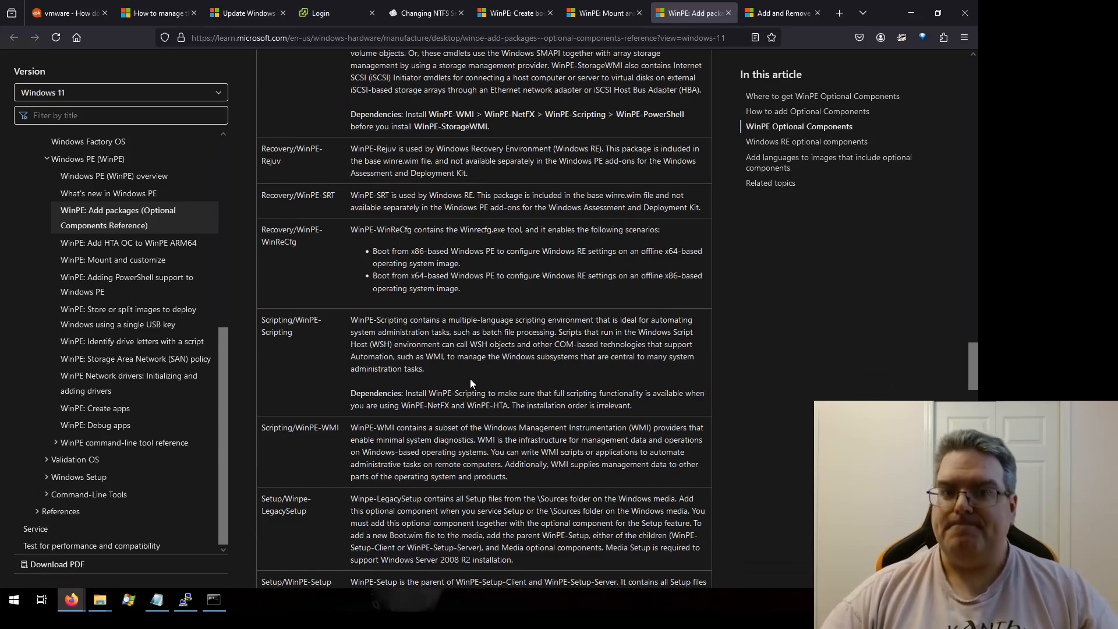
{"action": "scroll", "coordinate": [471, 381], "scroll_direction": "down", "scroll_amount": 3}
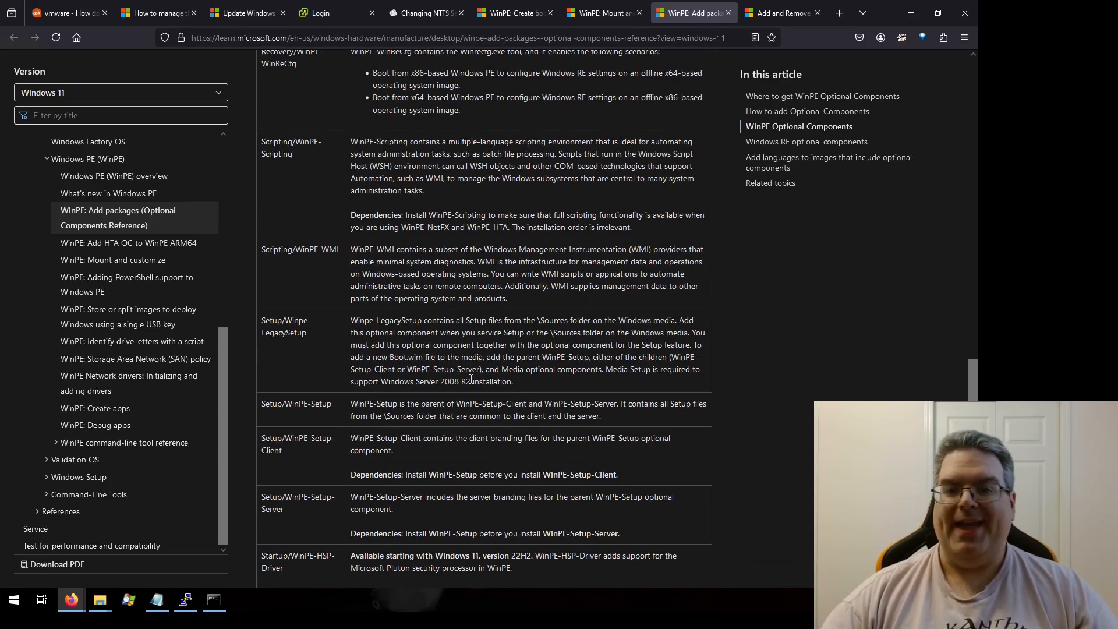
{"action": "scroll", "coordinate": [470, 379], "scroll_direction": "up", "scroll_amount": 15}
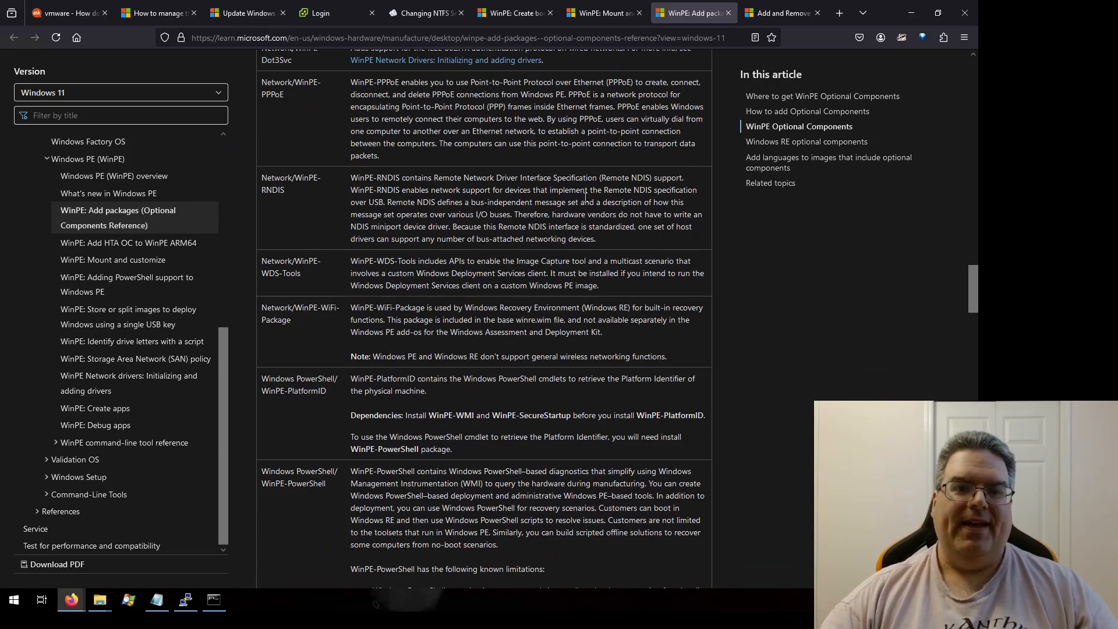
{"action": "scroll", "coordinate": [585, 197], "scroll_direction": "up", "scroll_amount": 10}
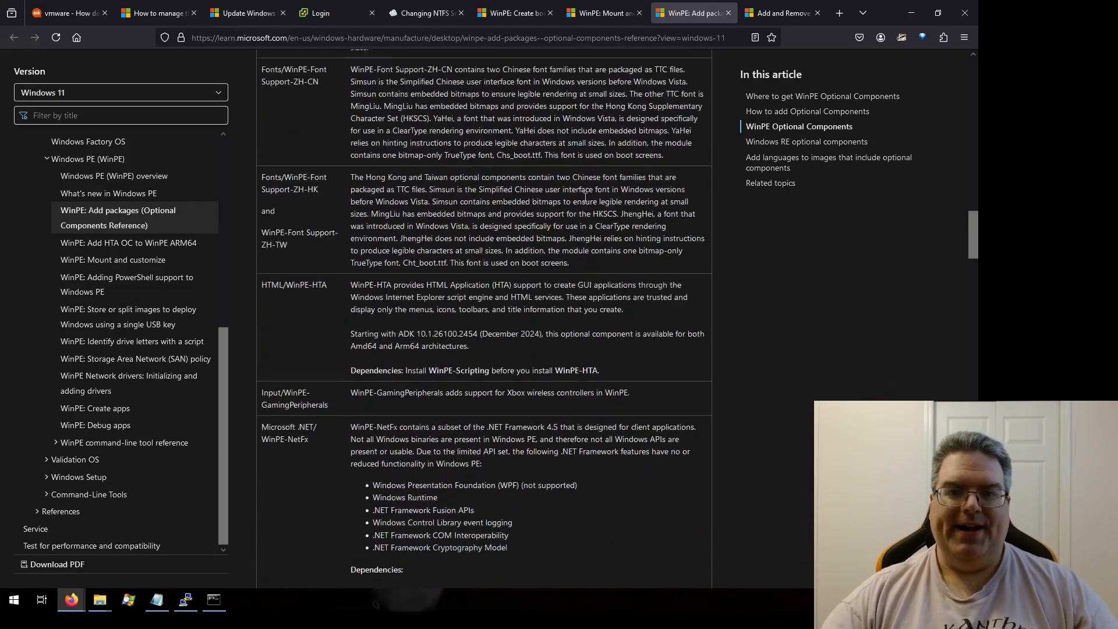
Step: Scroll back up to the How to add Optional Components section, then return to the WinPE: Mount and customize page
{"action": "scroll", "coordinate": [584, 197], "scroll_direction": "up", "scroll_amount": 4}
{"action": "scroll", "coordinate": [602, 165], "scroll_direction": "up", "scroll_amount": 12}
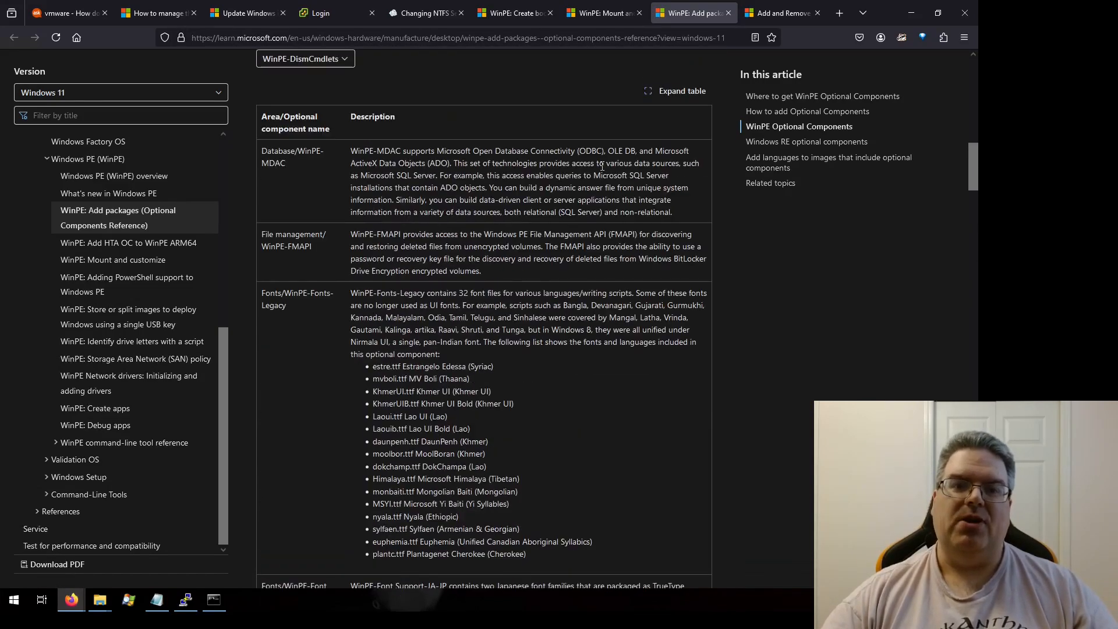
{"action": "scroll", "coordinate": [607, 242], "scroll_direction": "up", "scroll_amount": 4}
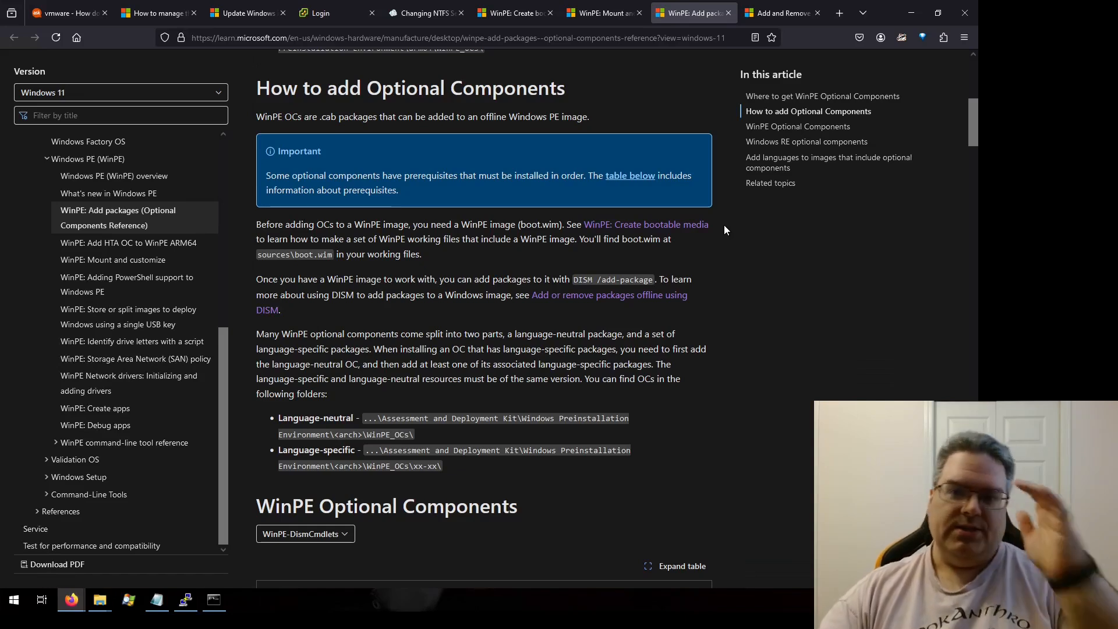
{"action": "left_click", "coordinate": [729, 14]}
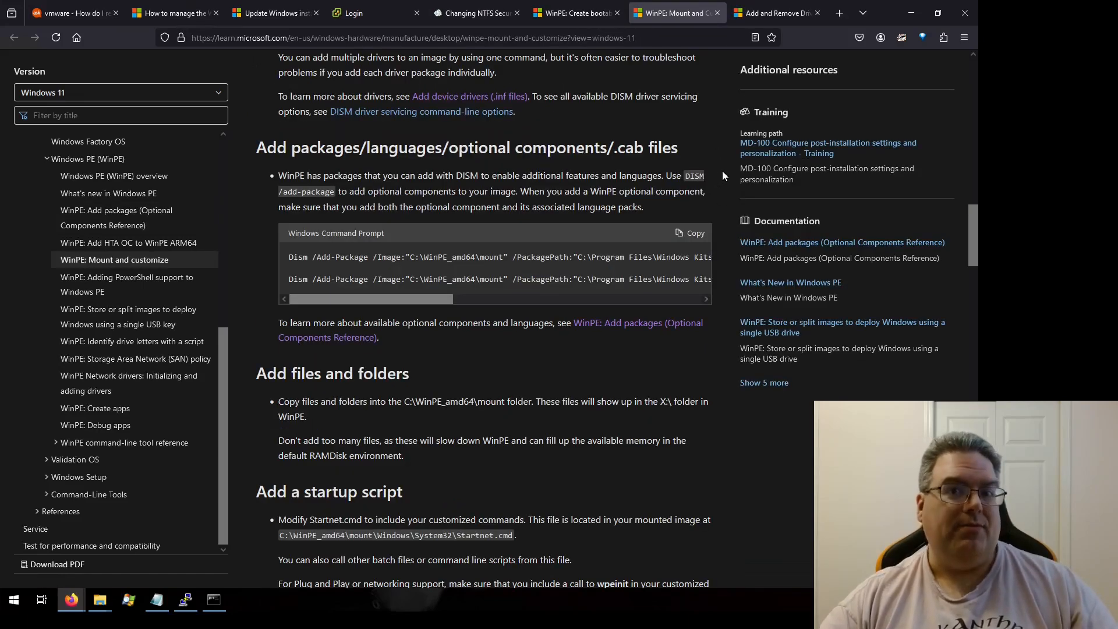
Step: Bring up winpe list.txt in Notepad, select all of its Dism /Add-Package commands, and close Notepad
{"action": "left_click", "coordinate": [157, 599]}
{"action": "left_click", "coordinate": [437, 431]}
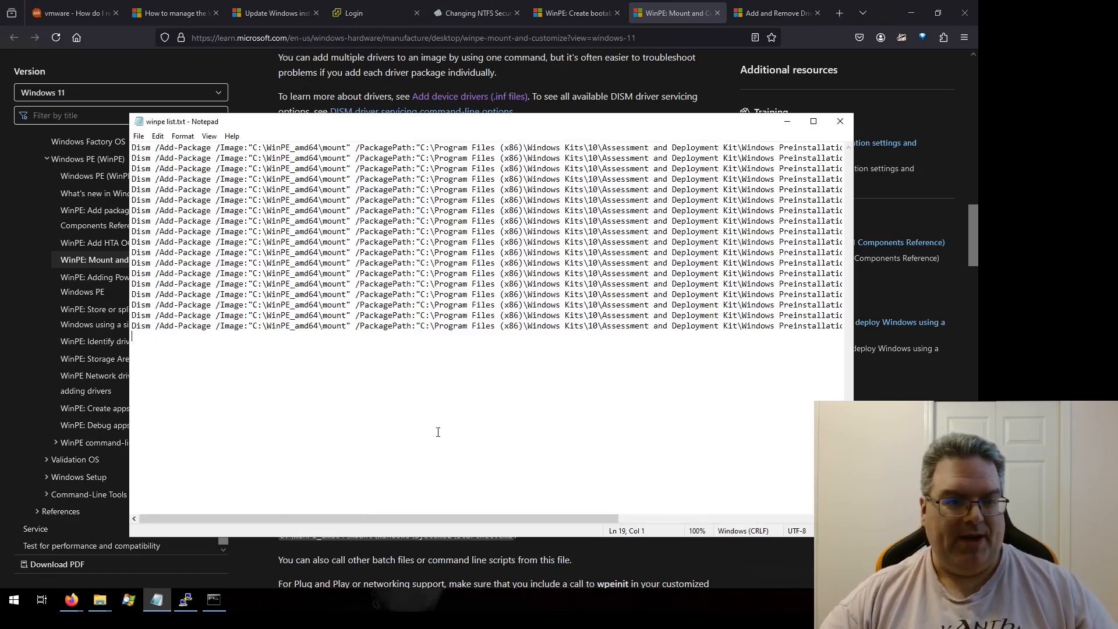
{"action": "key", "text": "ctrl+a"}
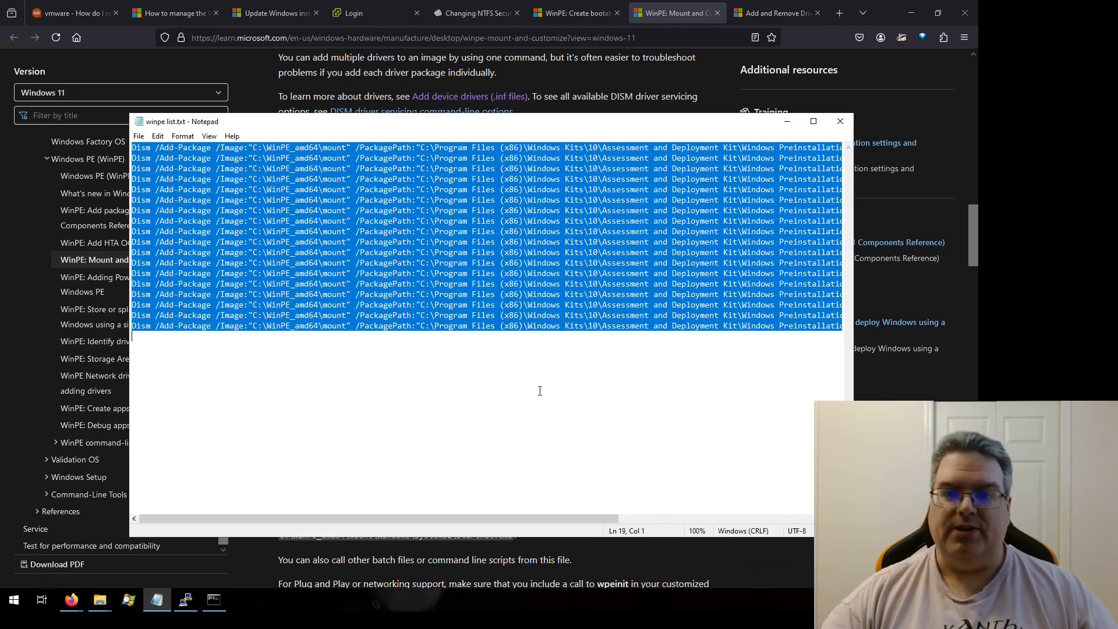
{"action": "left_click", "coordinate": [842, 122]}
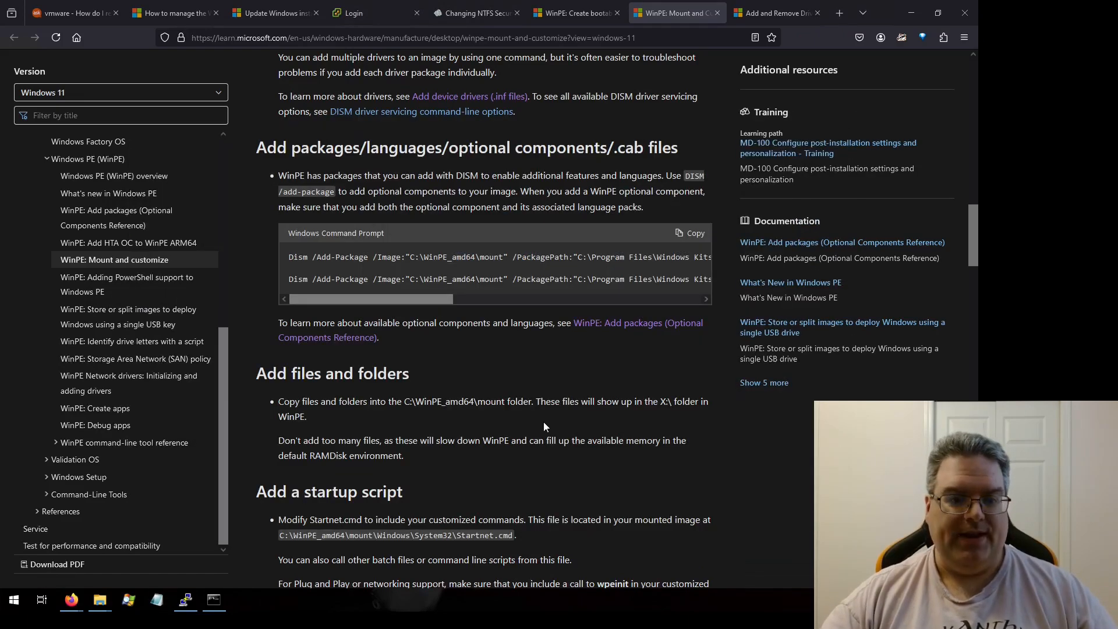
Step: Check the package installation progress in the Deployment and Imaging Tools command prompt, then read the Add files and folders and startup script sections
{"action": "left_click", "coordinate": [214, 600]}
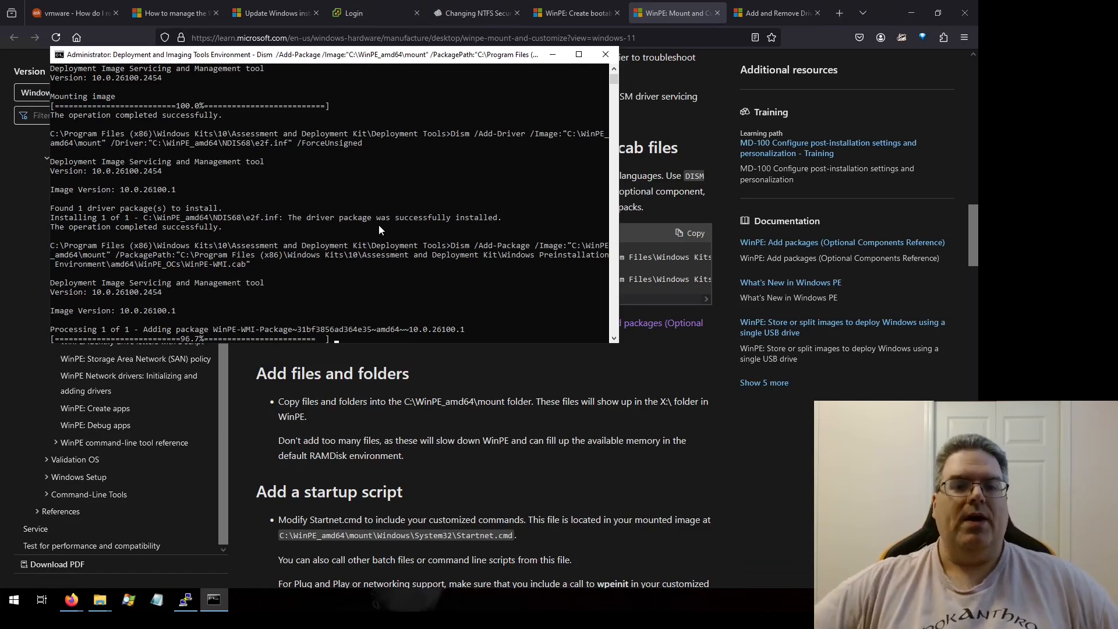
{"action": "left_click", "coordinate": [734, 427]}
{"action": "scroll", "coordinate": [701, 409], "scroll_direction": "down", "scroll_amount": 2}
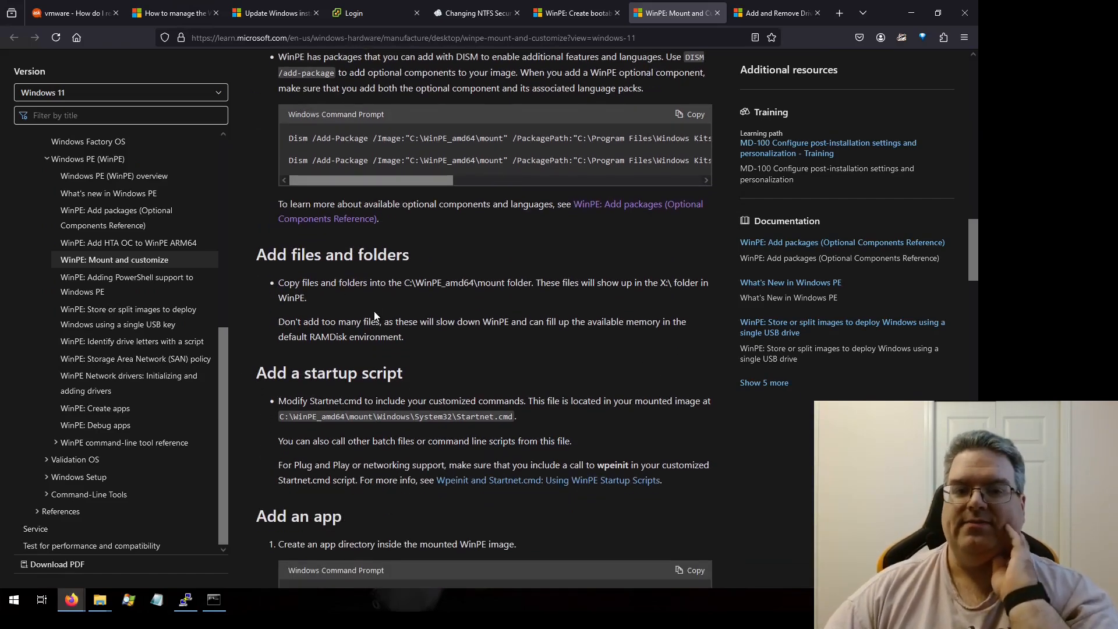
{"action": "scroll", "coordinate": [374, 311], "scroll_direction": "down", "scroll_amount": 1}
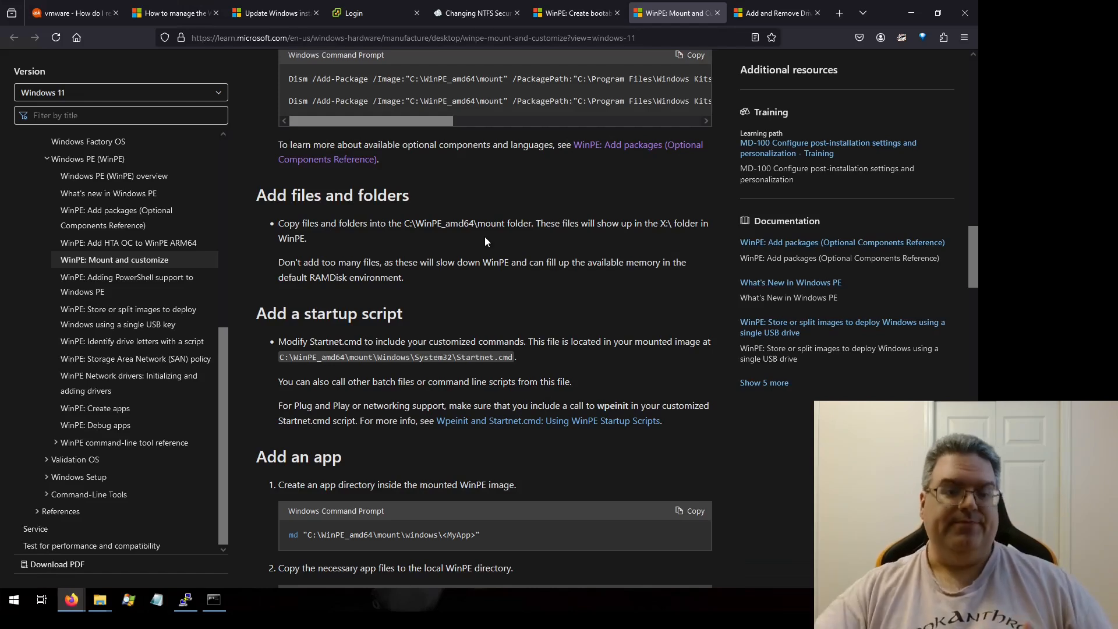
Step: Browse the C:\WinPE_amd64 working folders in File Explorer, examining the media\sources folder that holds boot.wim
{"action": "left_click", "coordinate": [99, 600]}
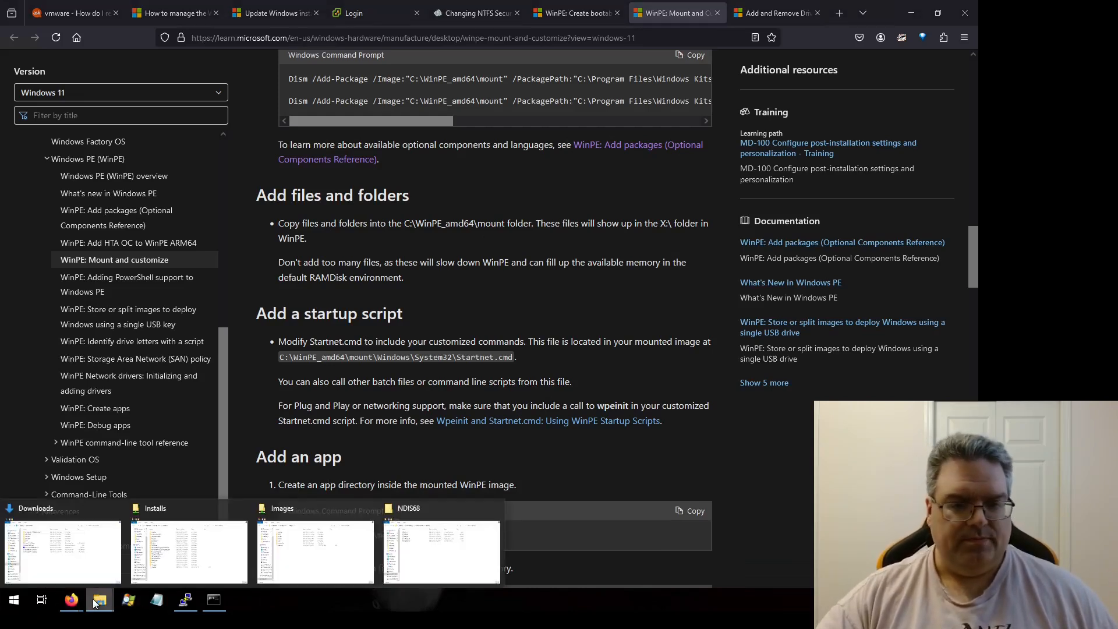
{"action": "left_click", "coordinate": [456, 548]}
{"action": "left_click", "coordinate": [273, 73]}
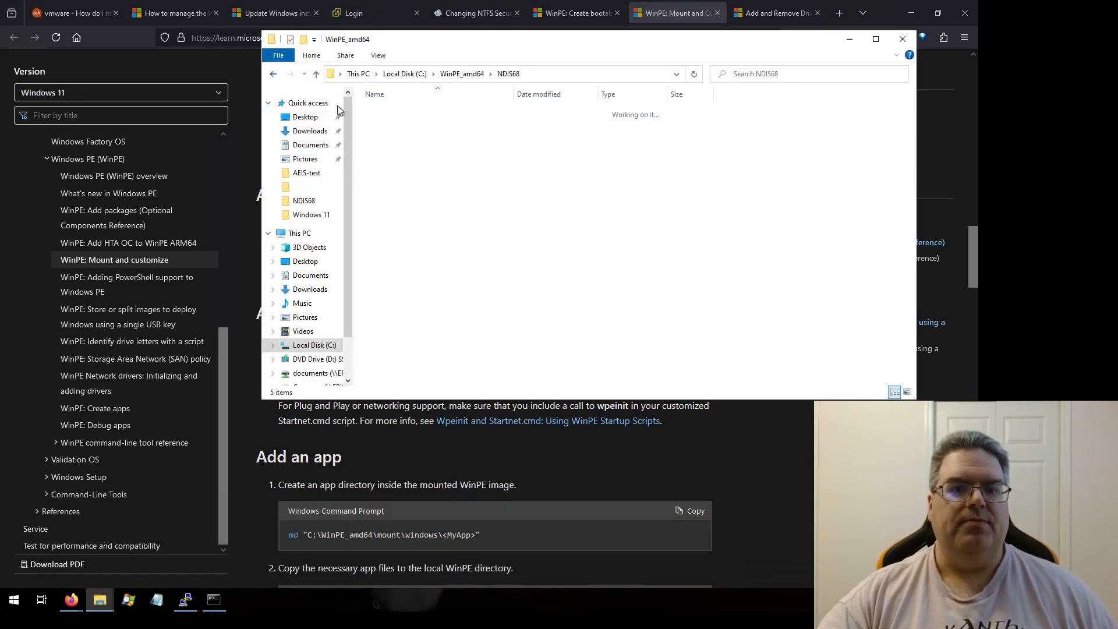
{"action": "double_click", "coordinate": [387, 121]}
{"action": "scroll", "coordinate": [400, 270], "scroll_direction": "down", "scroll_amount": 6}
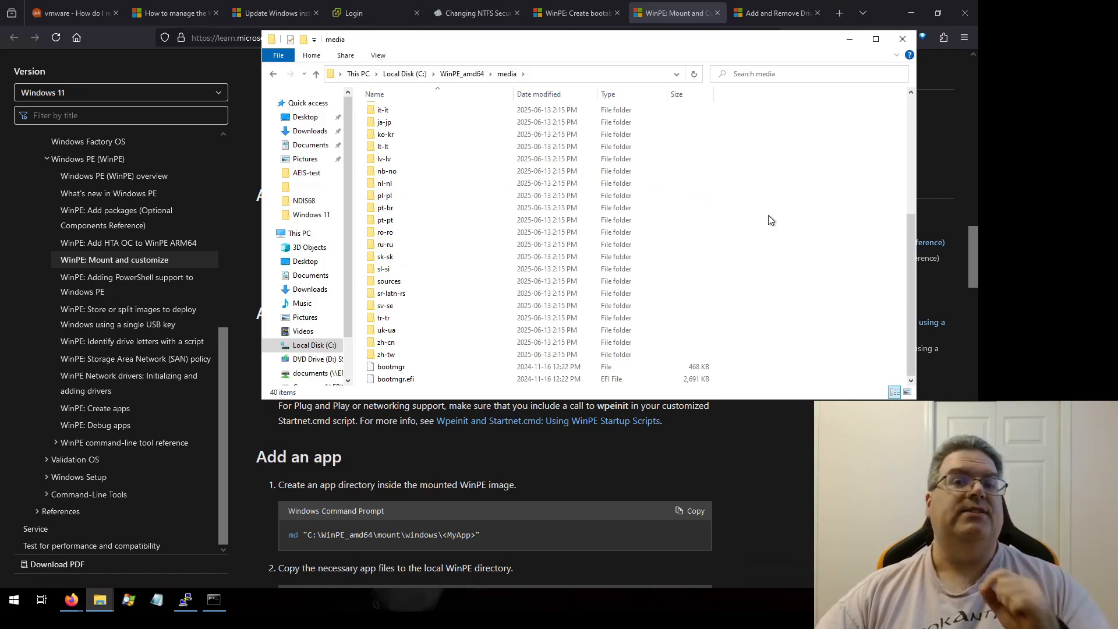
{"action": "double_click", "coordinate": [399, 281]}
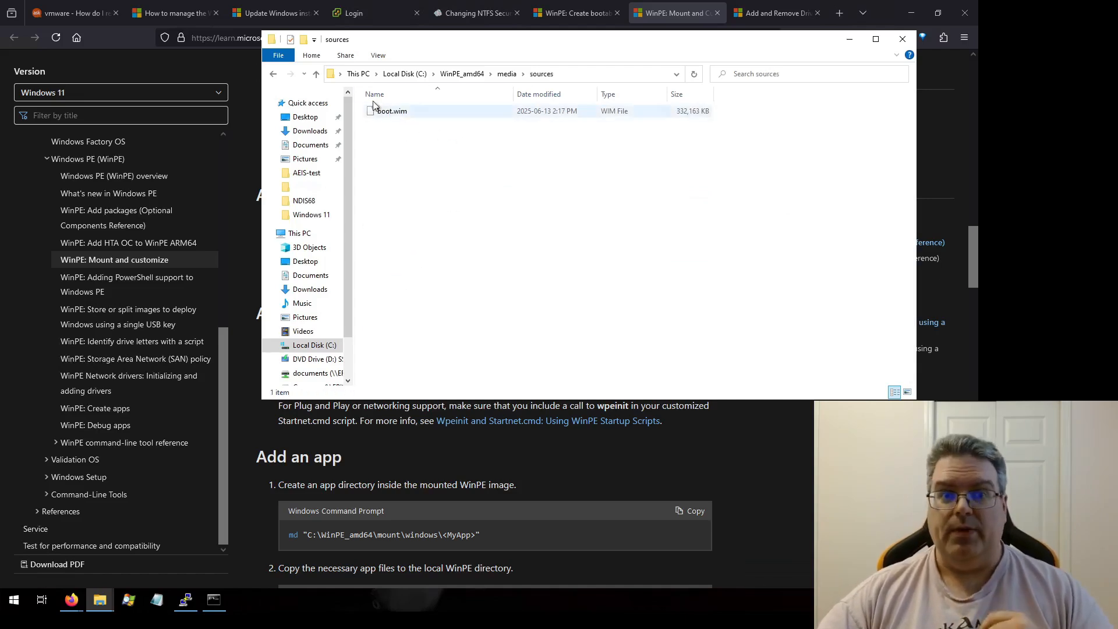
{"action": "left_click", "coordinate": [274, 73]}
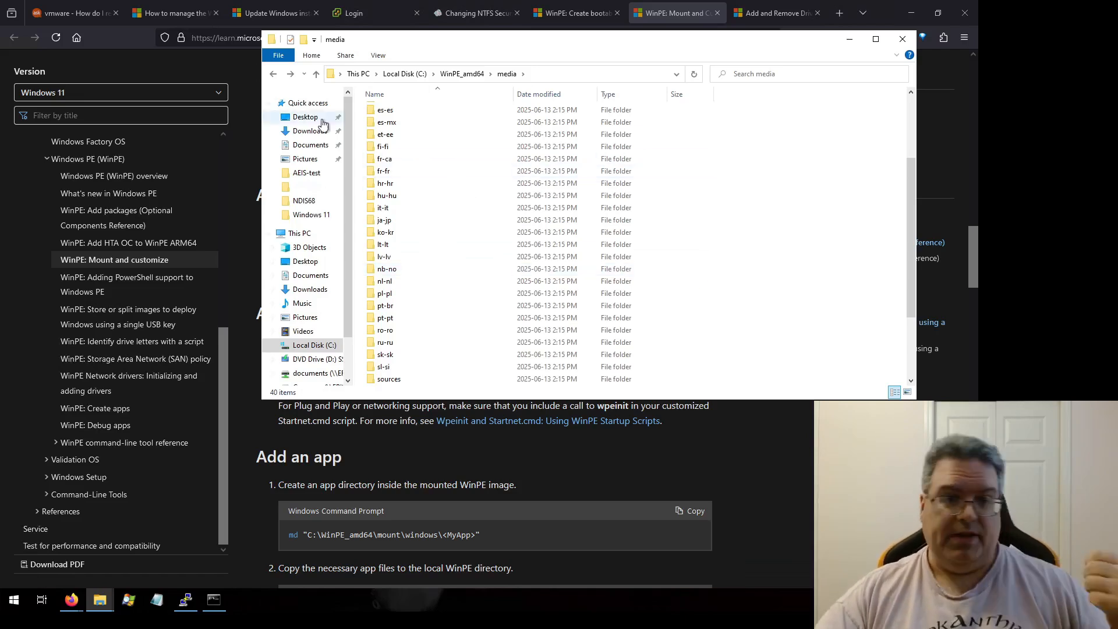
{"action": "left_click", "coordinate": [273, 73]}
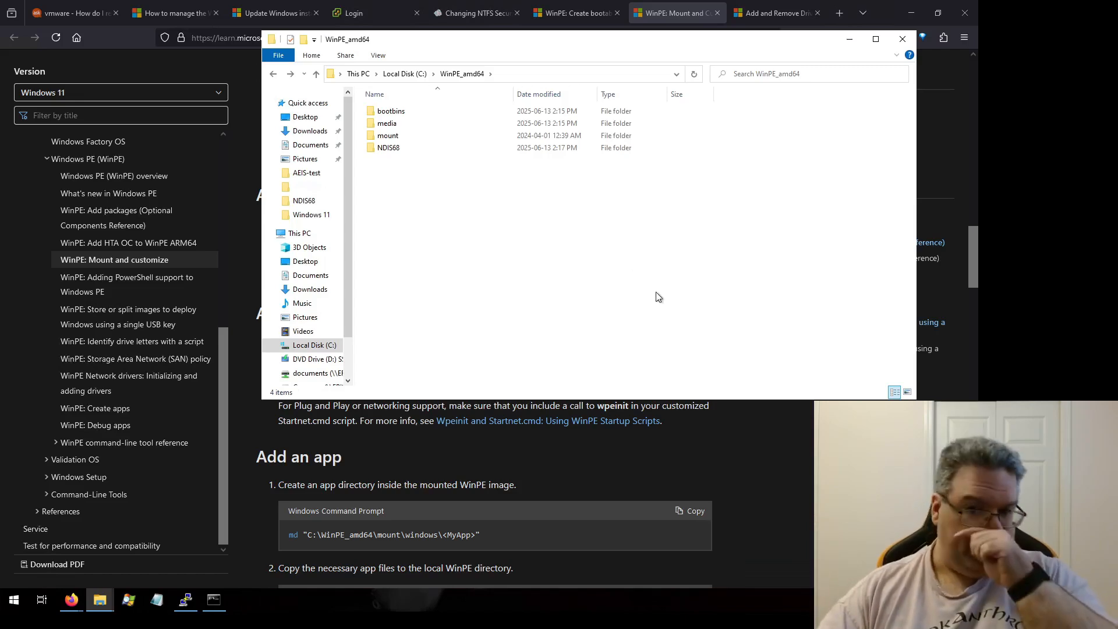
{"action": "left_click", "coordinate": [718, 409]}
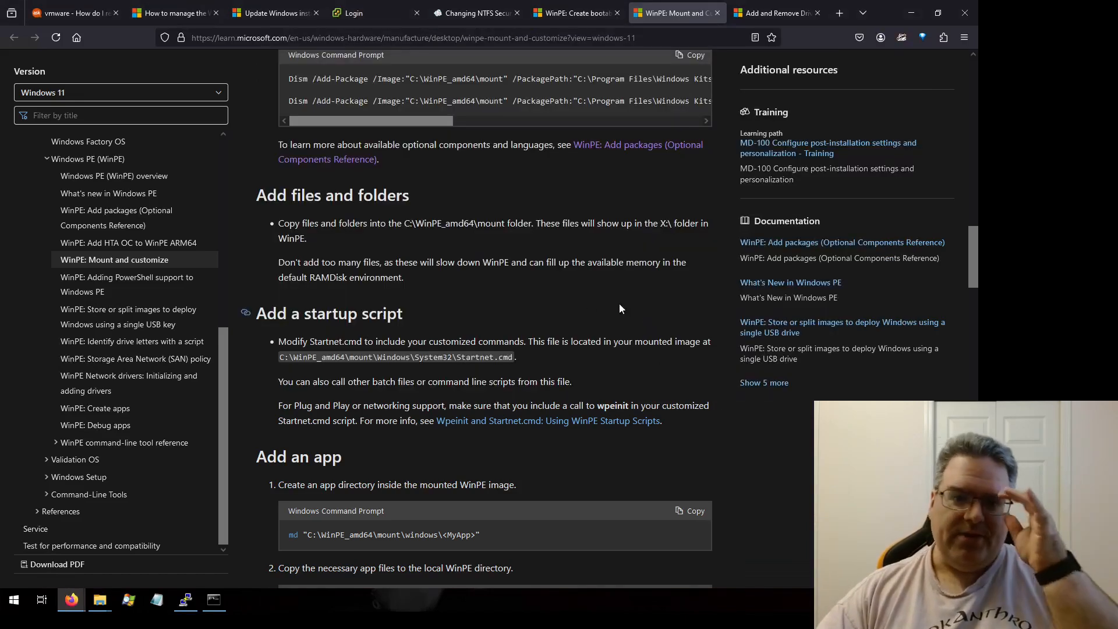
Step: Navigate to C:\WinPE_amd64\mount\Windows\System32 and open startnet.cmd in Notepad for editing, placing the cursor on a new line
{"action": "left_click", "coordinate": [214, 601]}
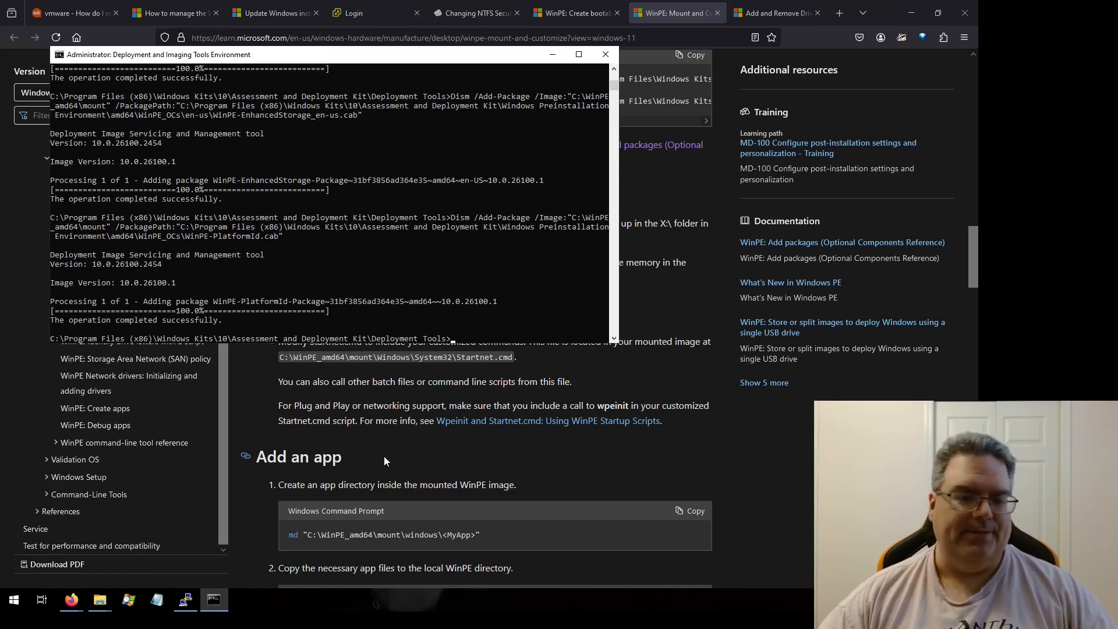
{"action": "mouse_move", "coordinate": [102, 599]}
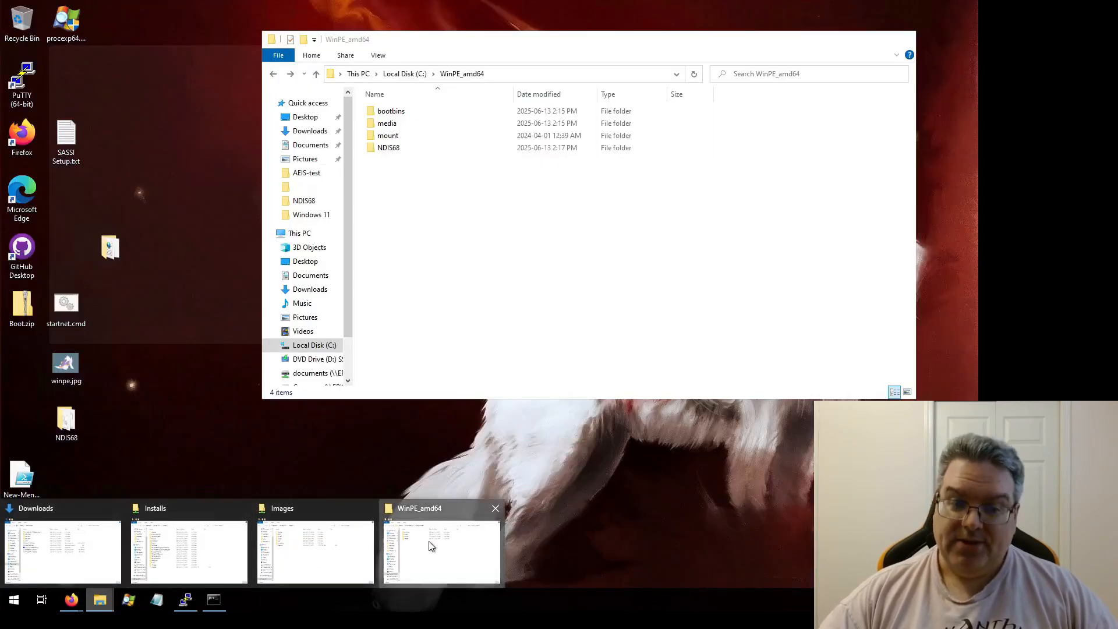
{"action": "left_click", "coordinate": [430, 544]}
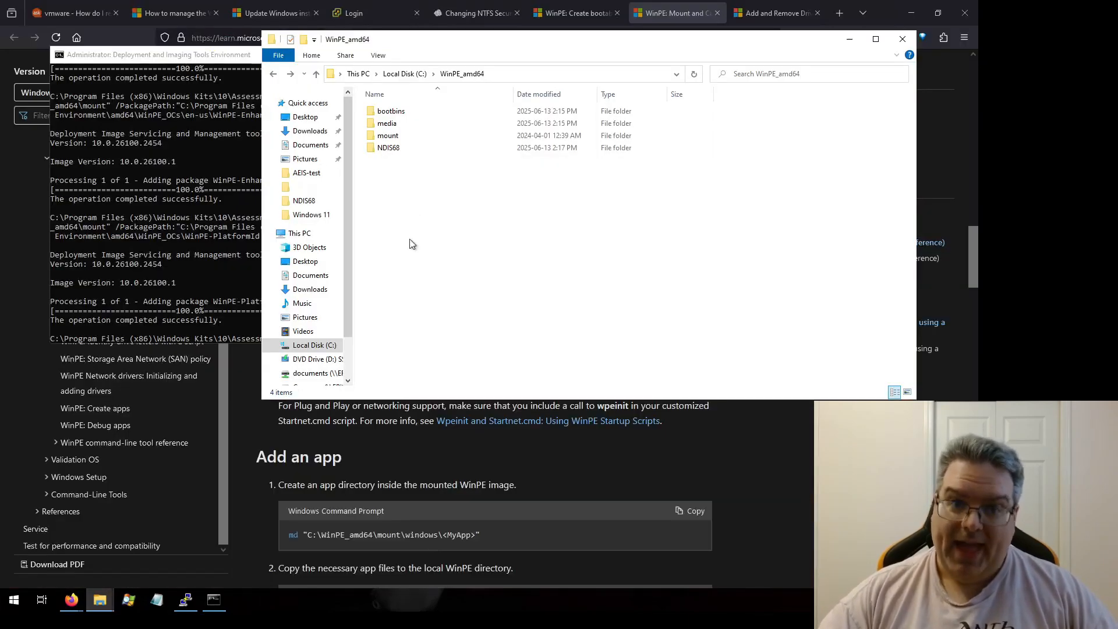
{"action": "double_click", "coordinate": [389, 135]}
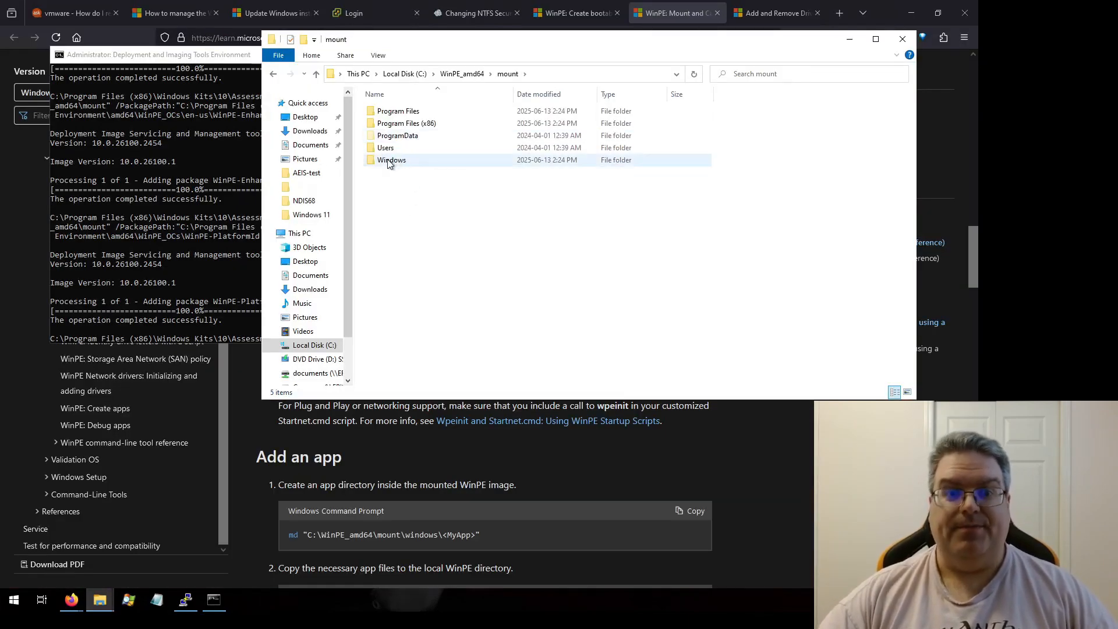
{"action": "double_click", "coordinate": [402, 160]}
{"action": "scroll", "coordinate": [408, 239], "scroll_direction": "down", "scroll_amount": 3}
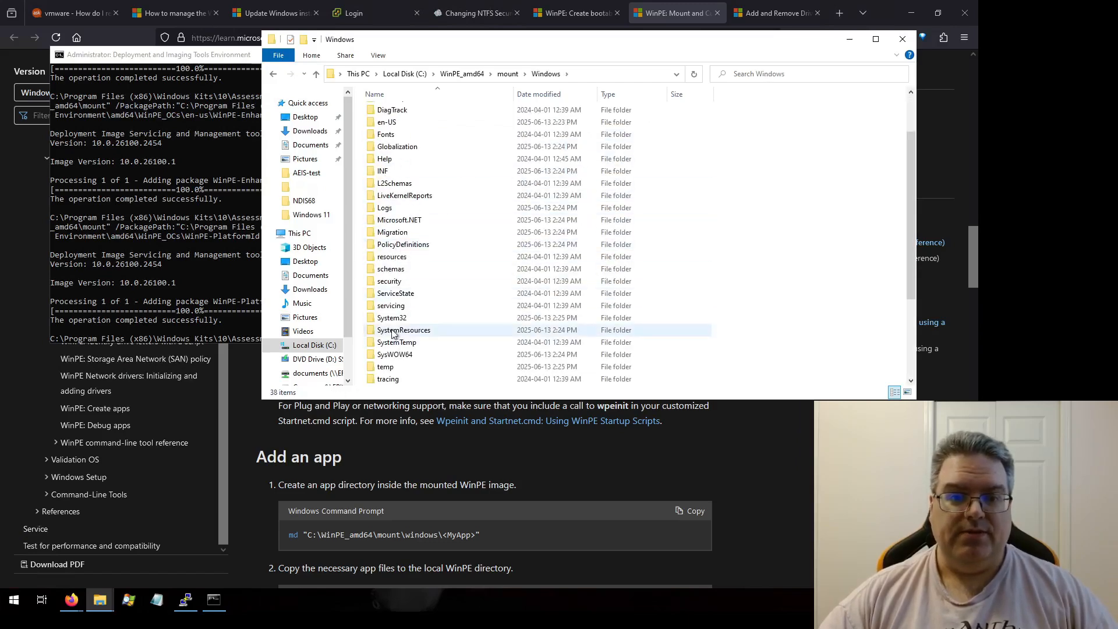
{"action": "double_click", "coordinate": [476, 316]}
{"action": "type", "text": "startnet"}
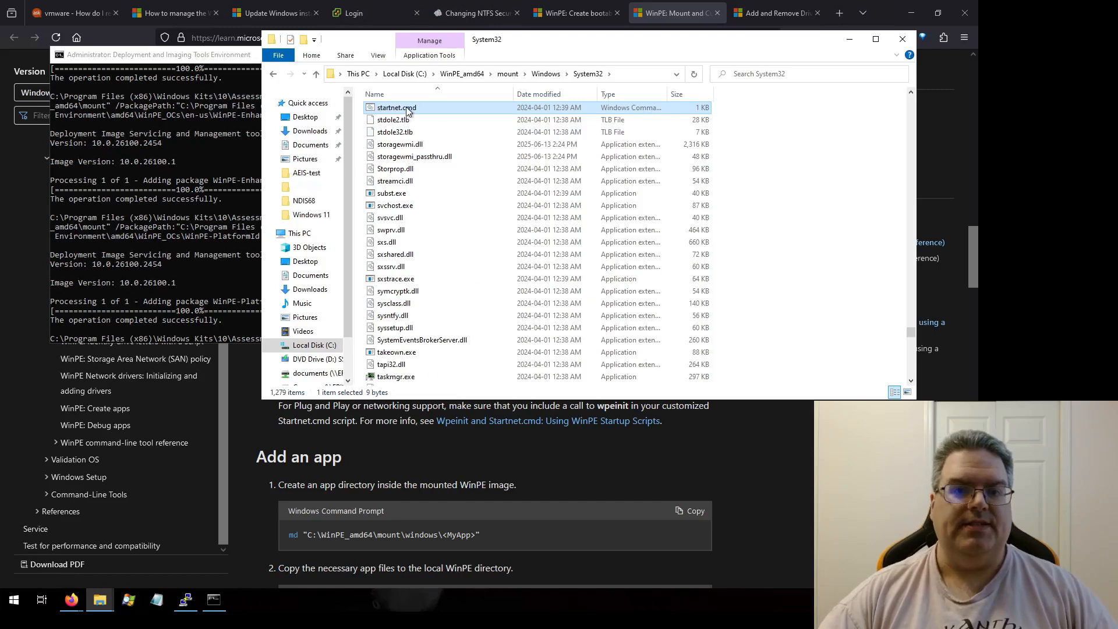
{"action": "right_click", "coordinate": [406, 108]}
{"action": "left_click", "coordinate": [442, 129]}
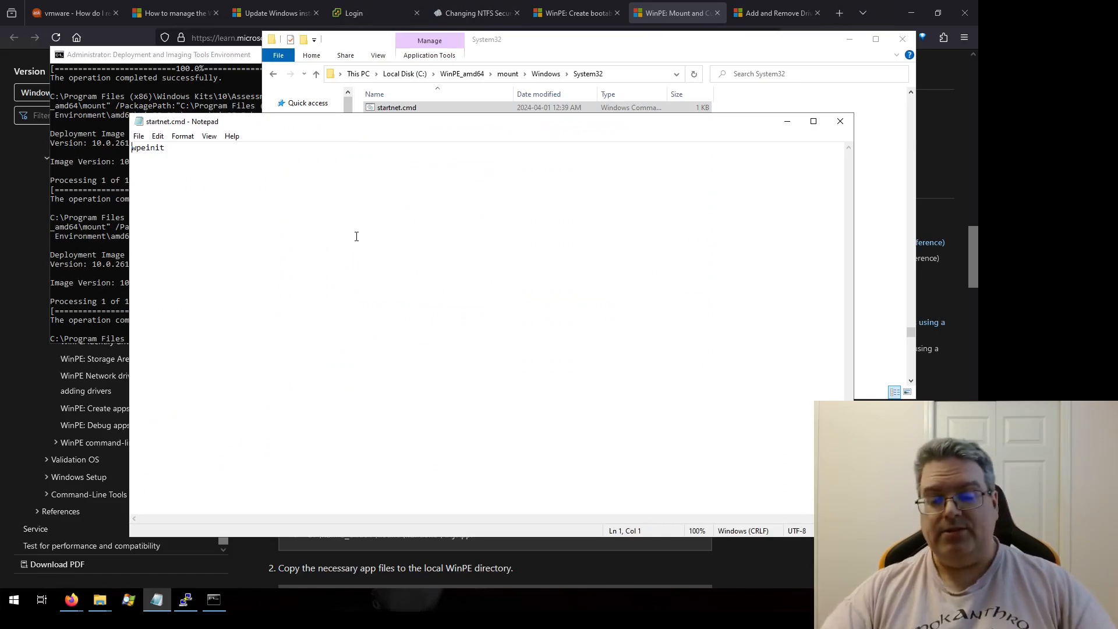
{"action": "left_click", "coordinate": [366, 282]}
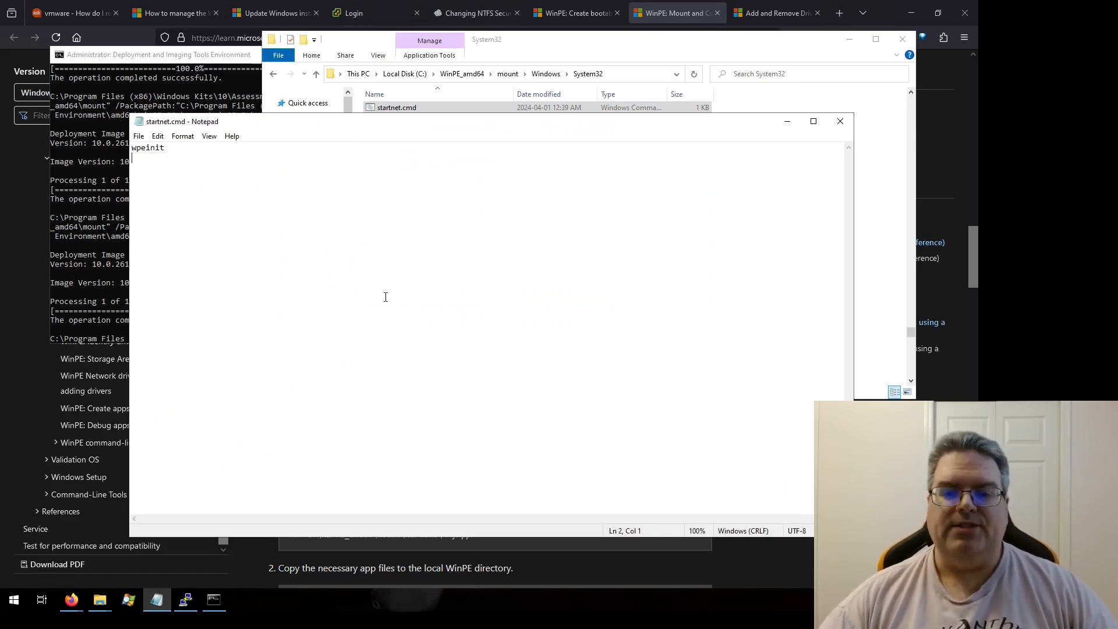
Step: Open the Wpeinit and Startnet.cmd: Using WinPE Startup Scripts page in a new tab, read it, and return to Mount and customize
{"action": "left_click", "coordinate": [776, 581]}
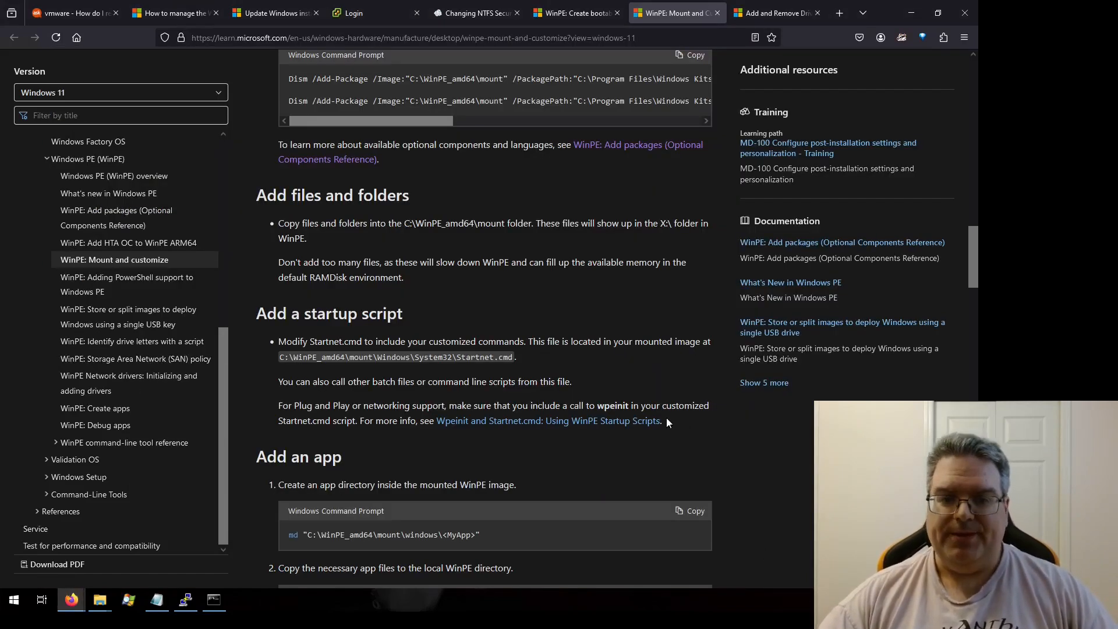
{"action": "right_click", "coordinate": [597, 421]}
{"action": "left_click", "coordinate": [649, 177]}
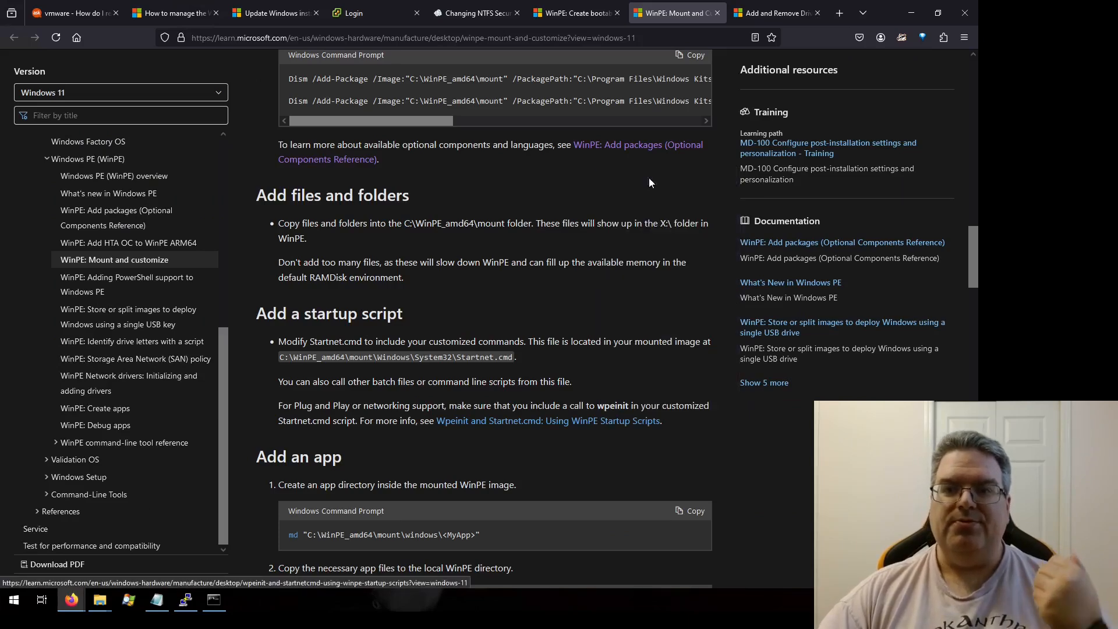
{"action": "left_click", "coordinate": [692, 15]}
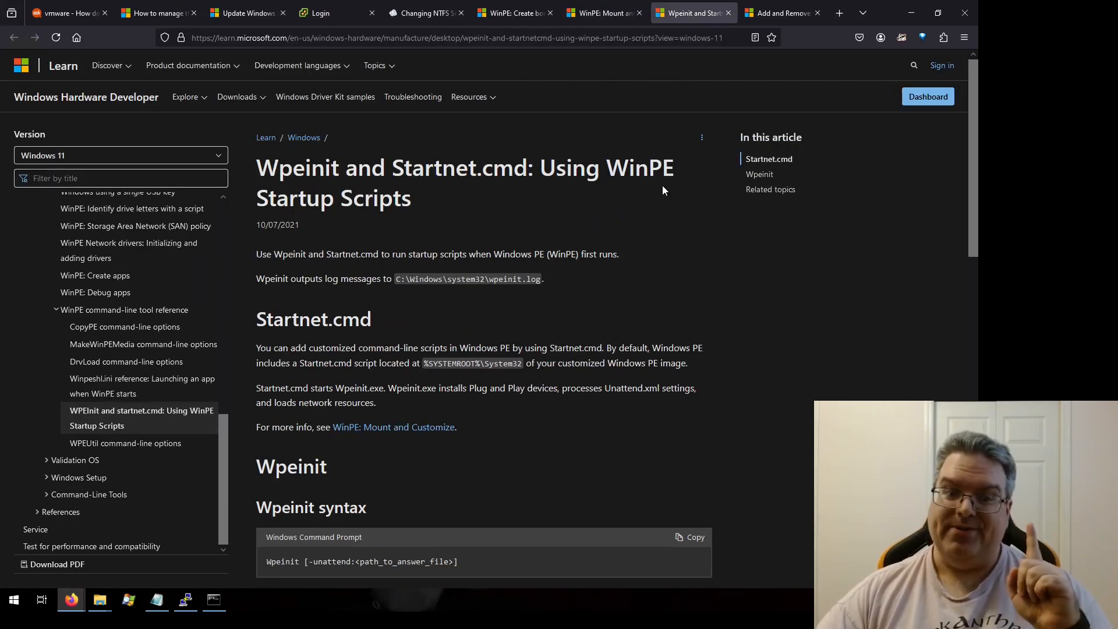
{"action": "scroll", "coordinate": [662, 185], "scroll_direction": "down", "scroll_amount": 10}
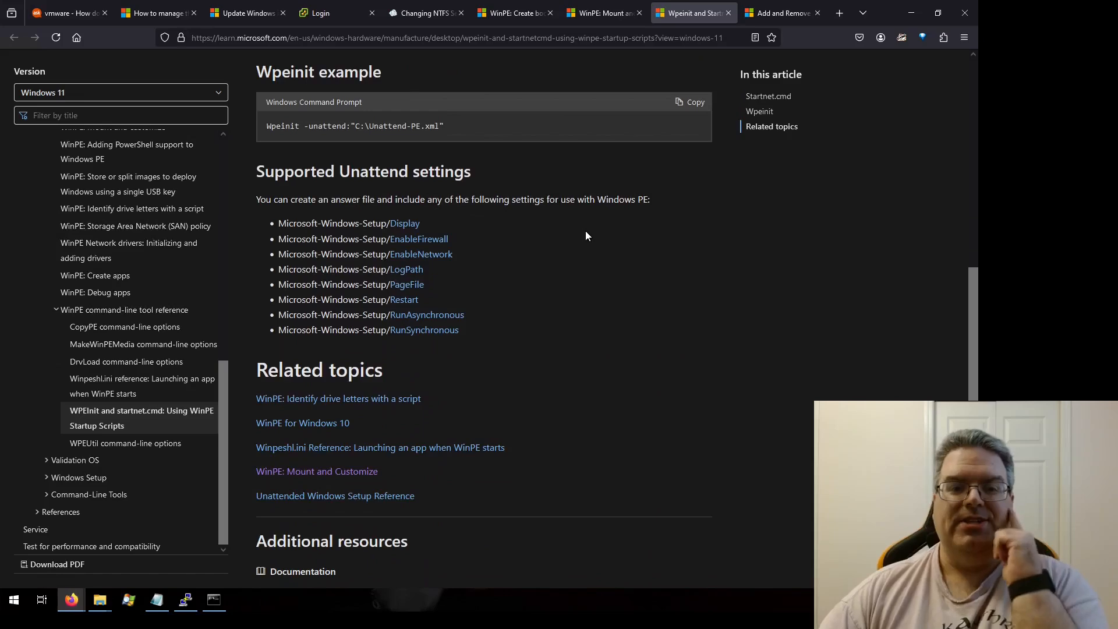
{"action": "scroll", "coordinate": [589, 234], "scroll_direction": "up", "scroll_amount": 5}
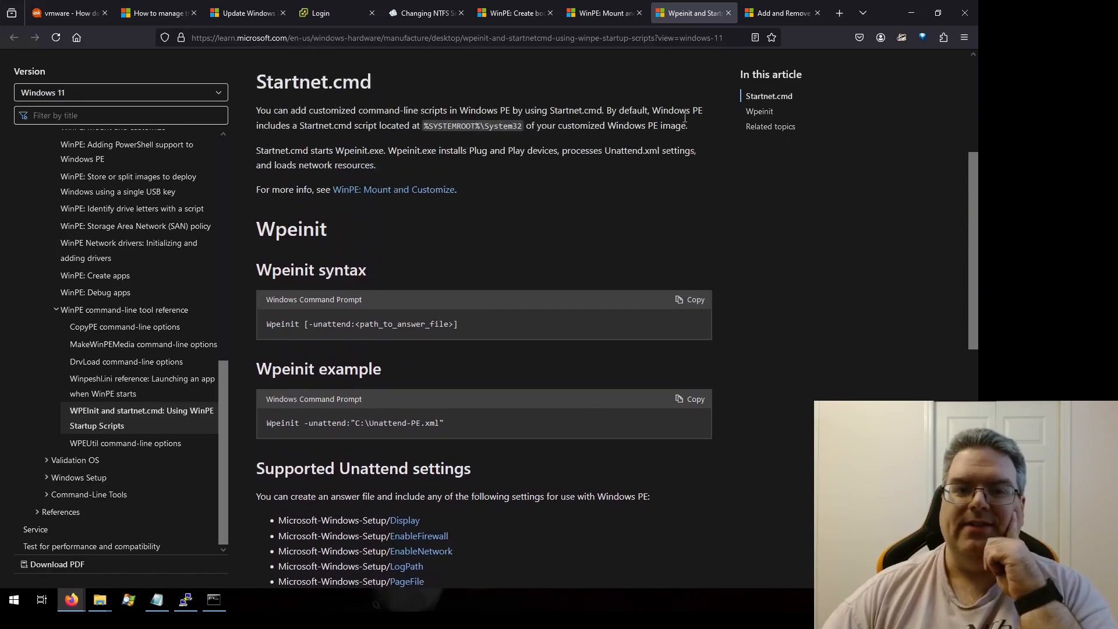
{"action": "left_click", "coordinate": [727, 13]}
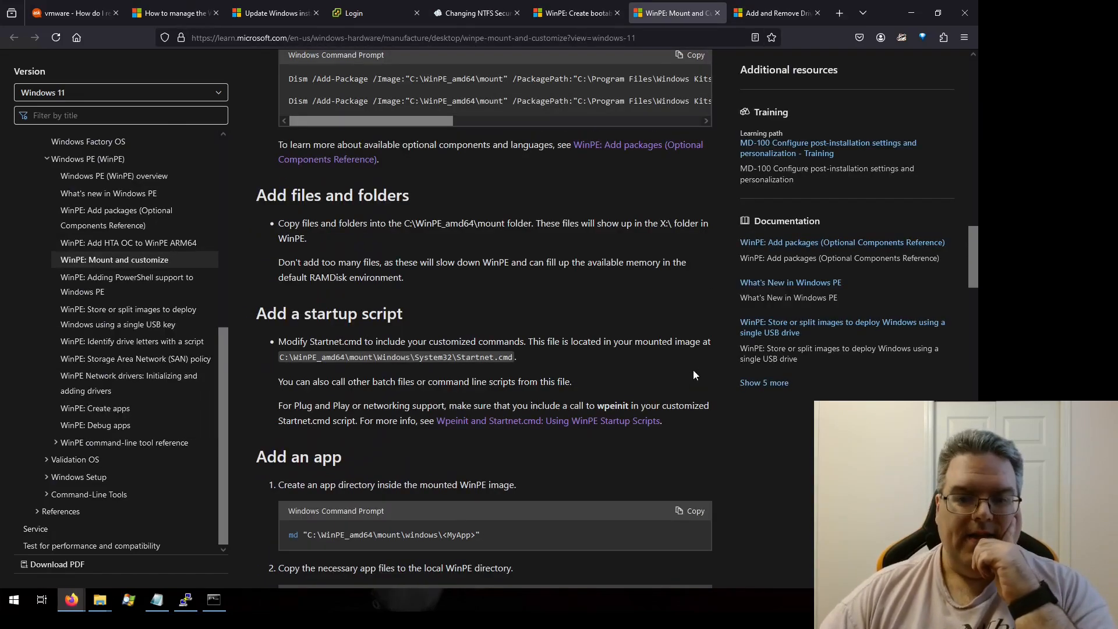
Step: Copy the powercfg high performance command from the documentation and paste it into startnet.cmd on a new line after wpeinit
{"action": "scroll", "coordinate": [693, 377], "scroll_direction": "down", "scroll_amount": 3}
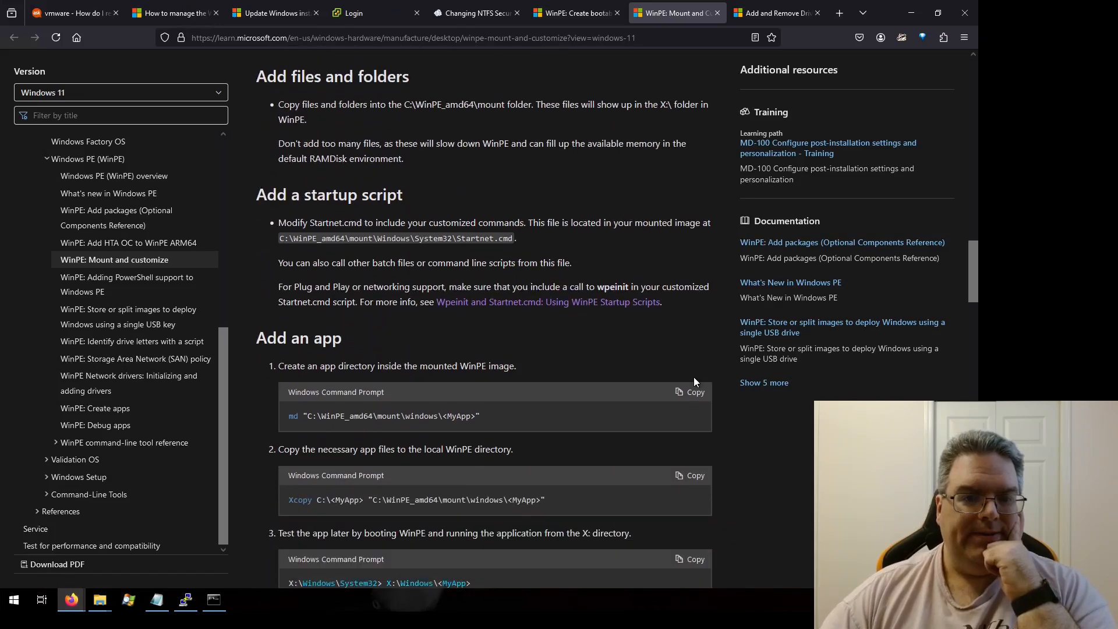
{"action": "scroll", "coordinate": [694, 376], "scroll_direction": "down", "scroll_amount": 15}
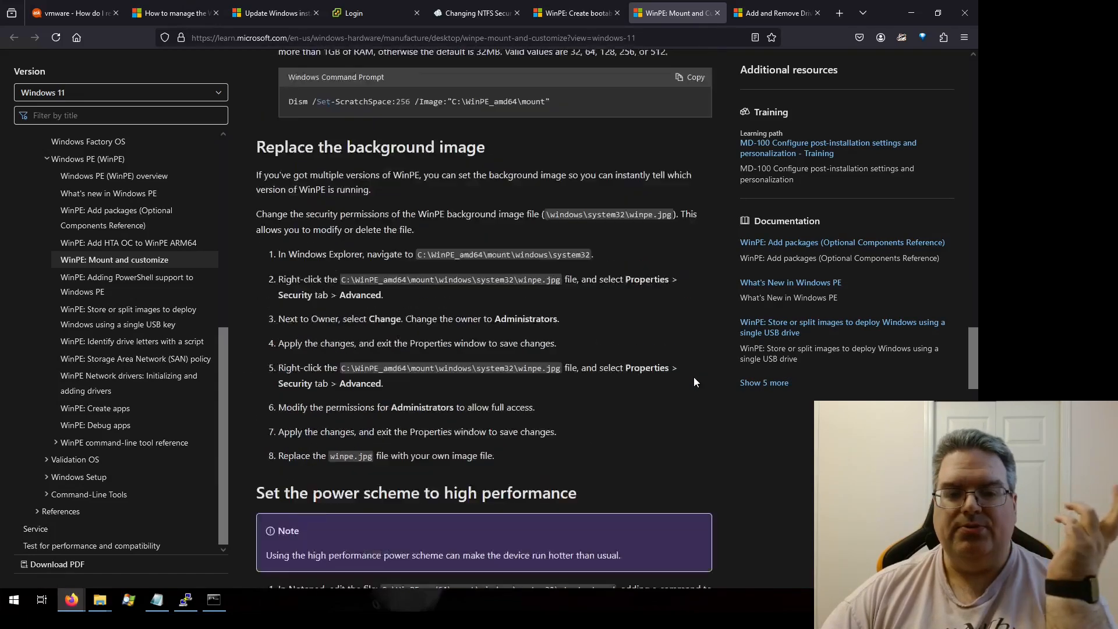
{"action": "scroll", "coordinate": [654, 364], "scroll_direction": "down", "scroll_amount": 4}
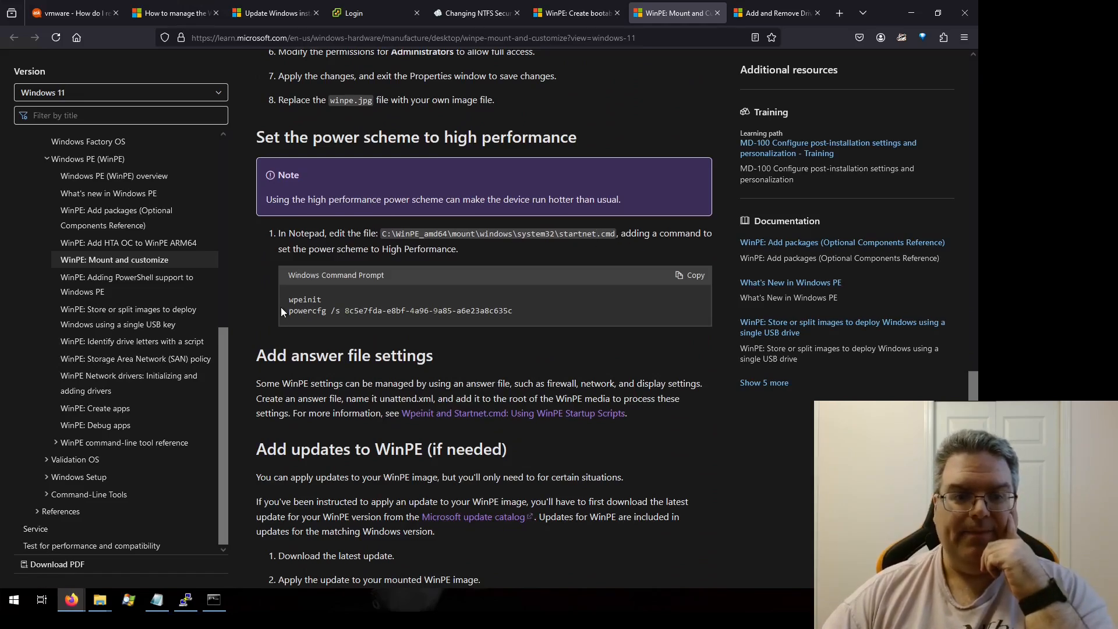
{"action": "left_click_drag", "start_coordinate": [288, 311], "coordinate": [515, 313]}
{"action": "key", "text": "ctrl+c"}
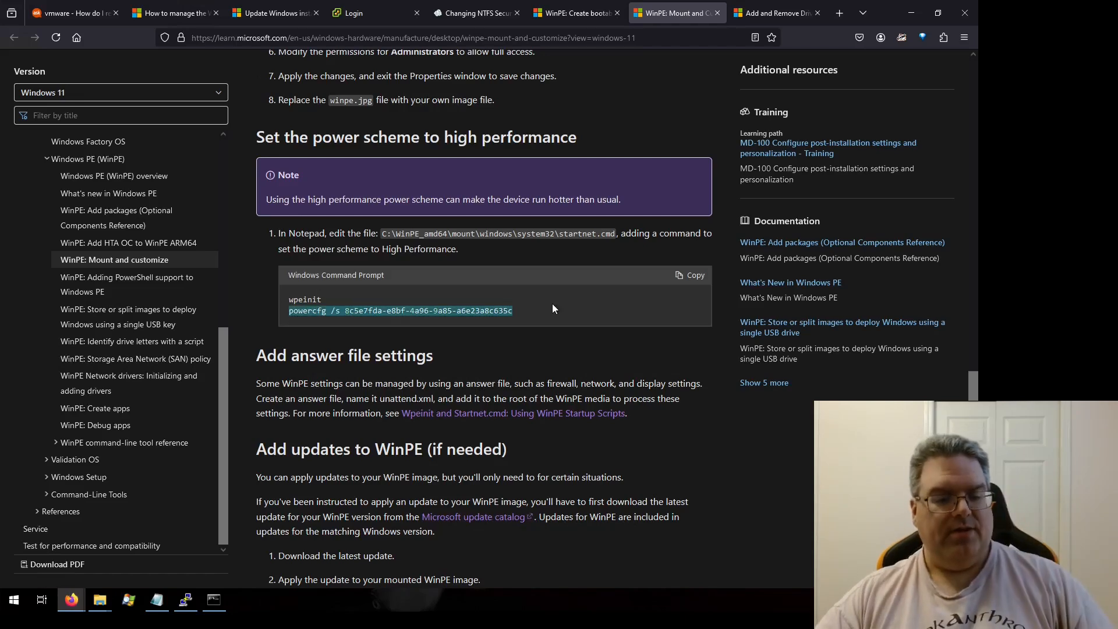
{"action": "left_click", "coordinate": [620, 349]}
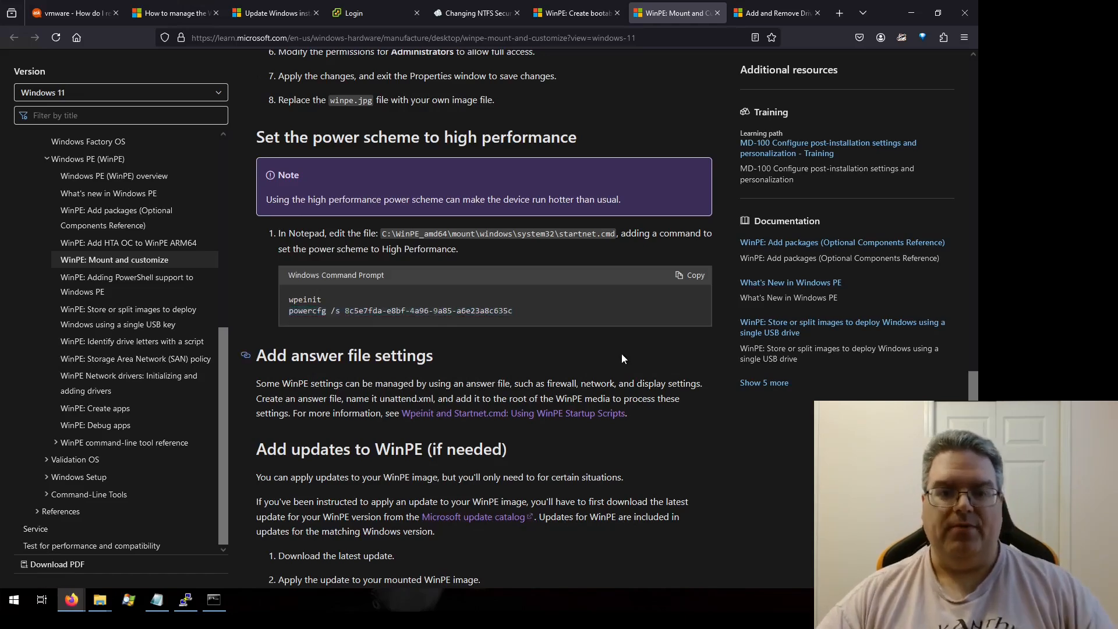
{"action": "left_click", "coordinate": [167, 600]}
{"action": "key", "text": "ctrl+v"}
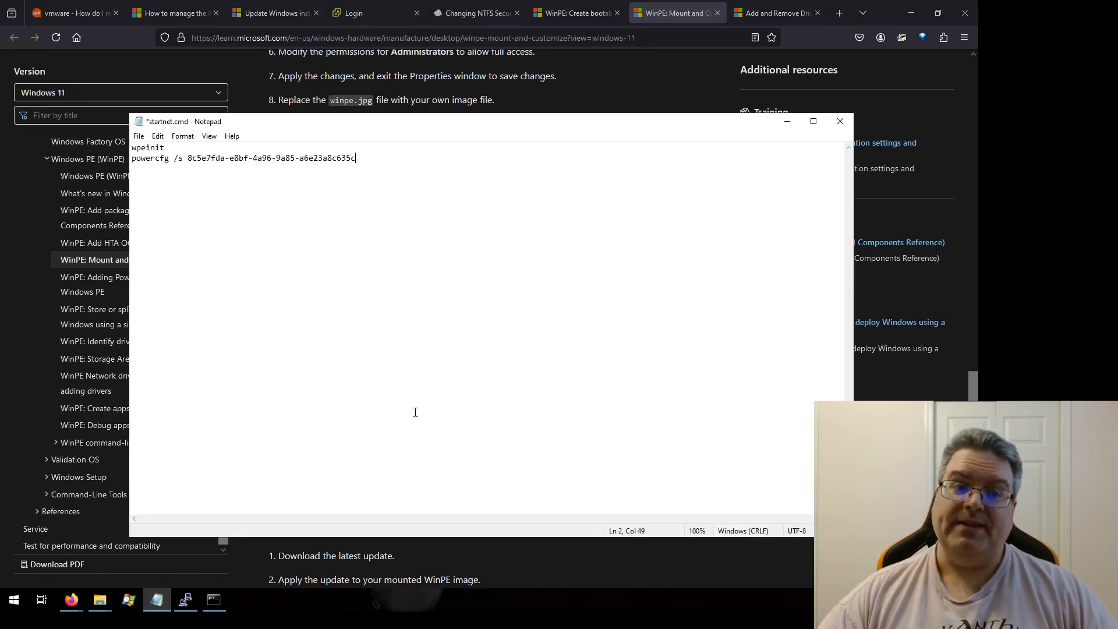
{"action": "key", "text": "Return"}
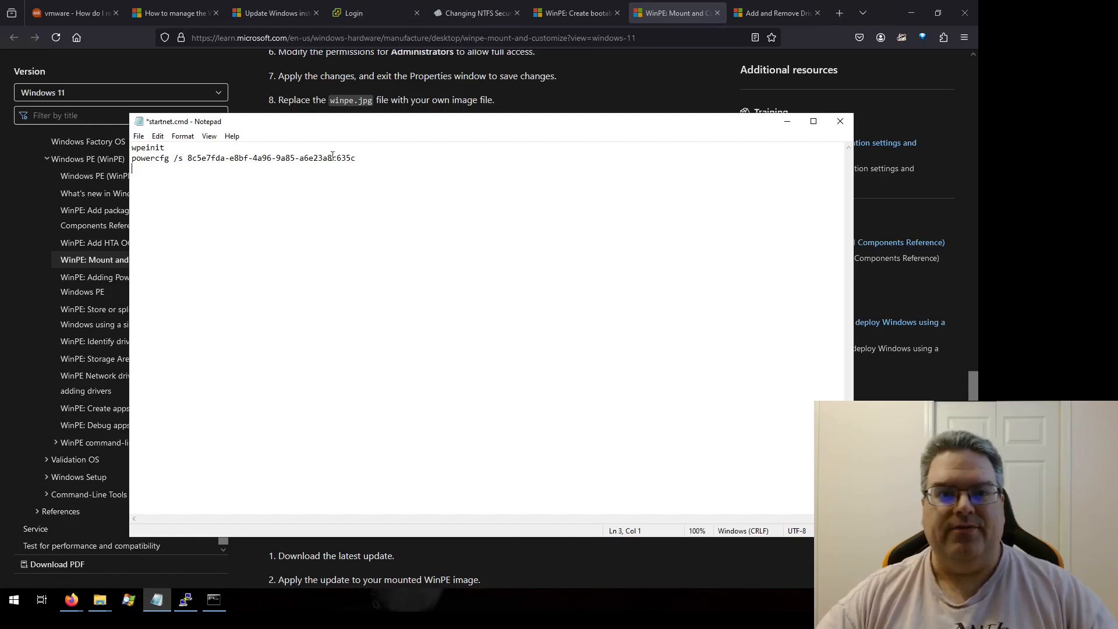
Step: Try to save startnet.cmd over the existing file in System32, then close Notepad without saving
{"action": "left_click", "coordinate": [595, 96]}
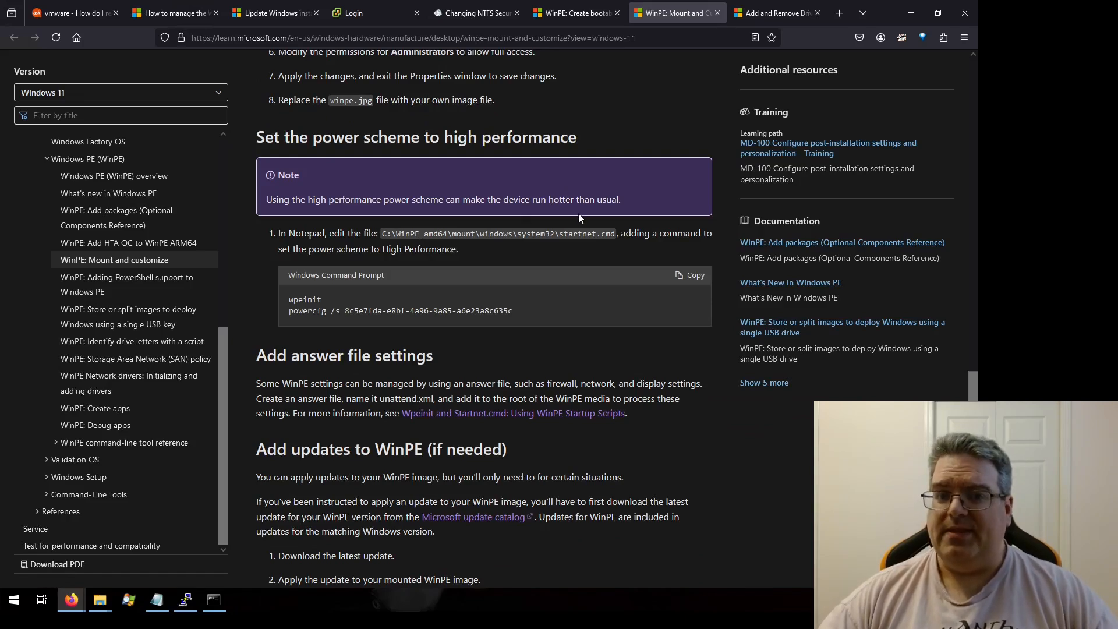
{"action": "key", "text": "alt+Tab"}
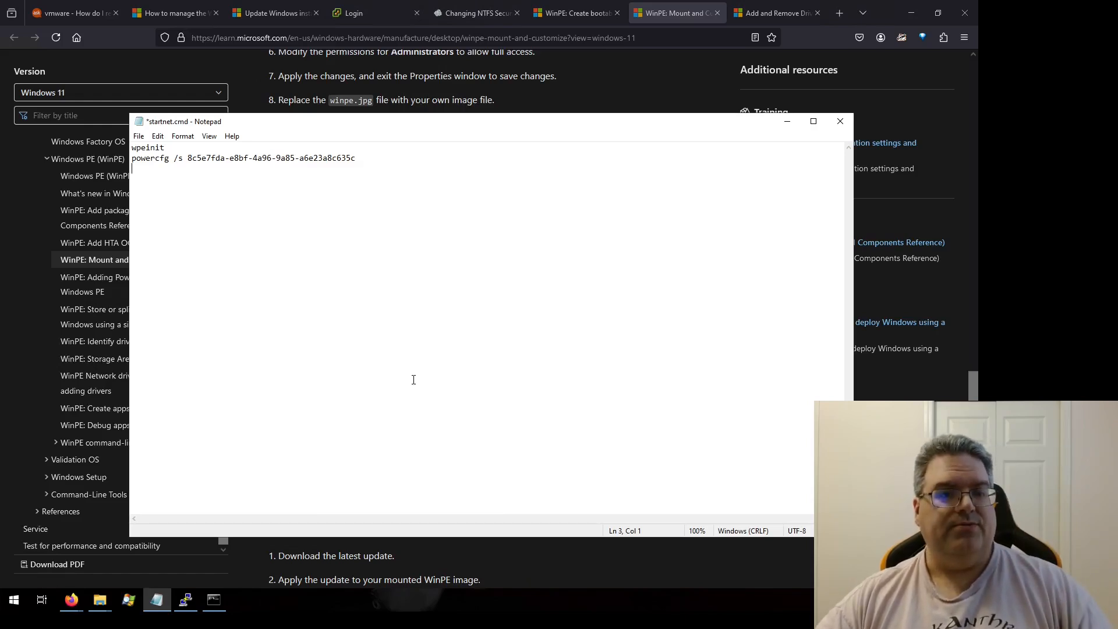
{"action": "key", "text": "ctrl+shift+s"}
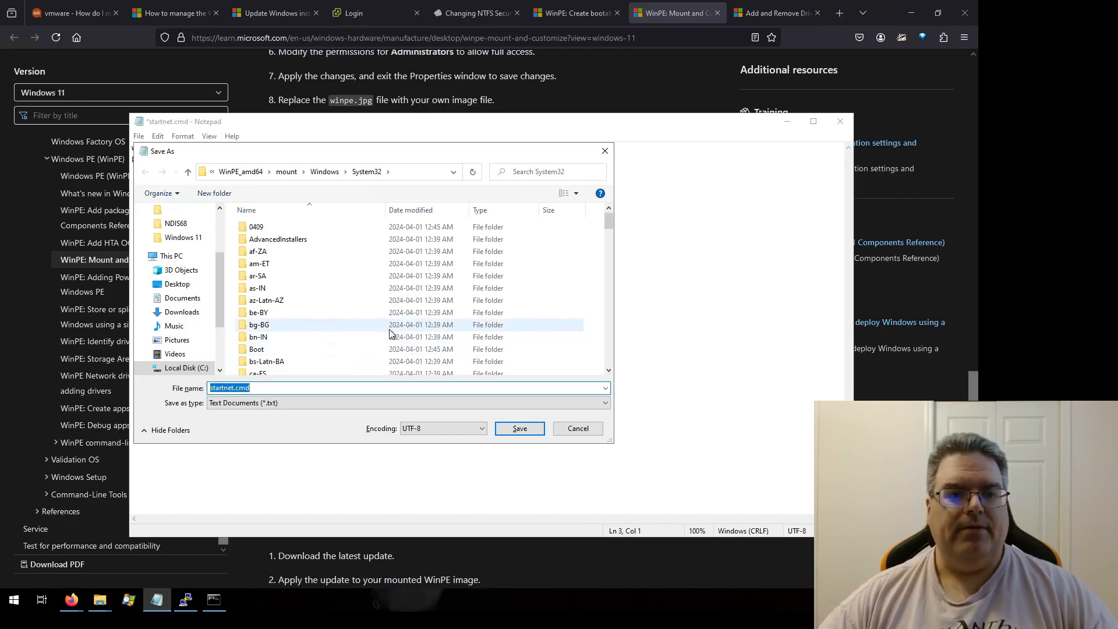
{"action": "mouse_move", "coordinate": [607, 221]}
{"action": "left_mouse_down"}
{"action": "mouse_move", "coordinate": [595, 256]}
{"action": "mouse_move", "coordinate": [596, 217]}
{"action": "left_mouse_up"}
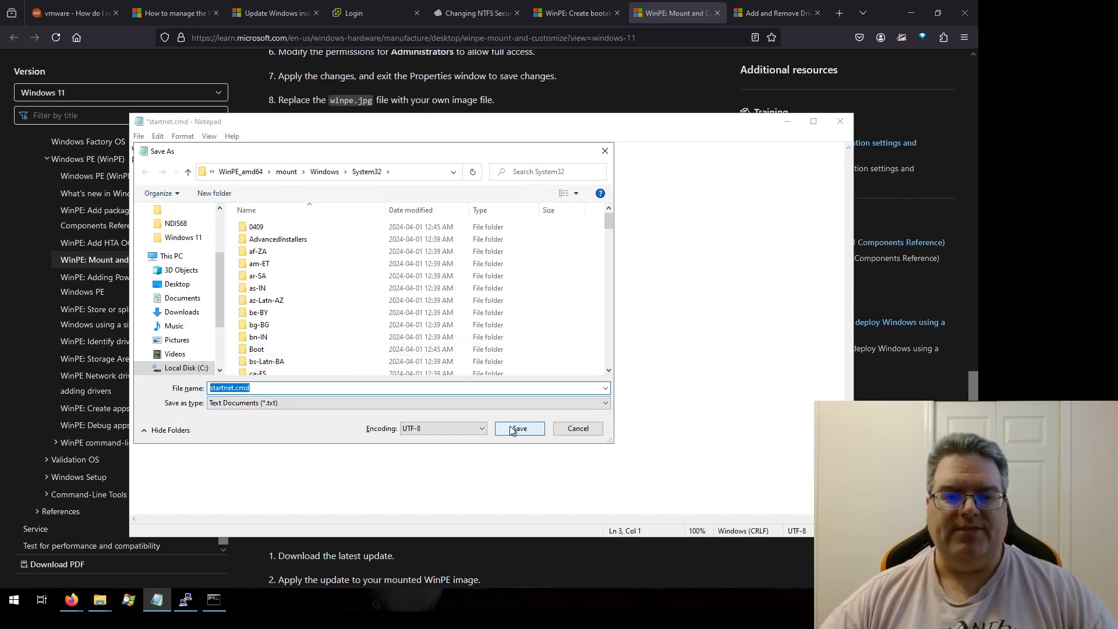
{"action": "left_click", "coordinate": [477, 389]}
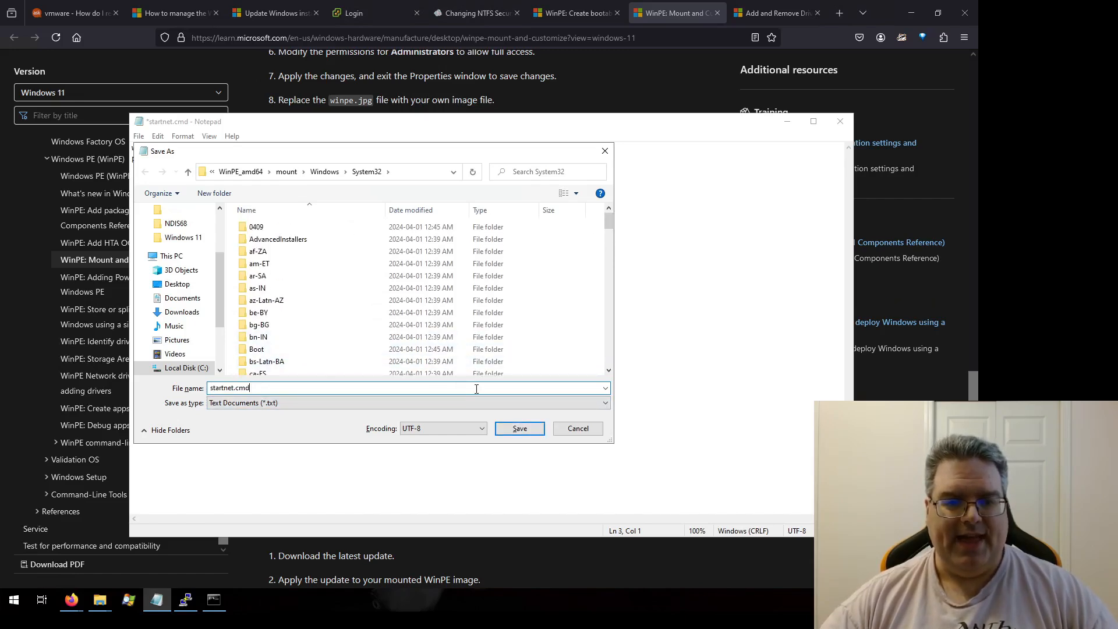
{"action": "left_click", "coordinate": [518, 429]}
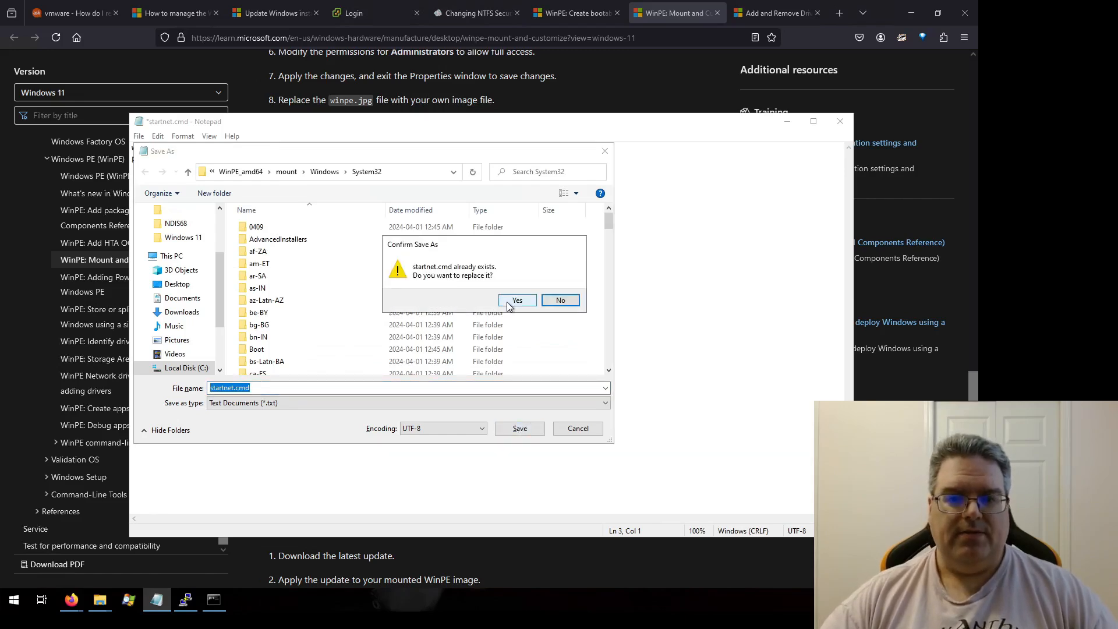
{"action": "left_click", "coordinate": [508, 301]}
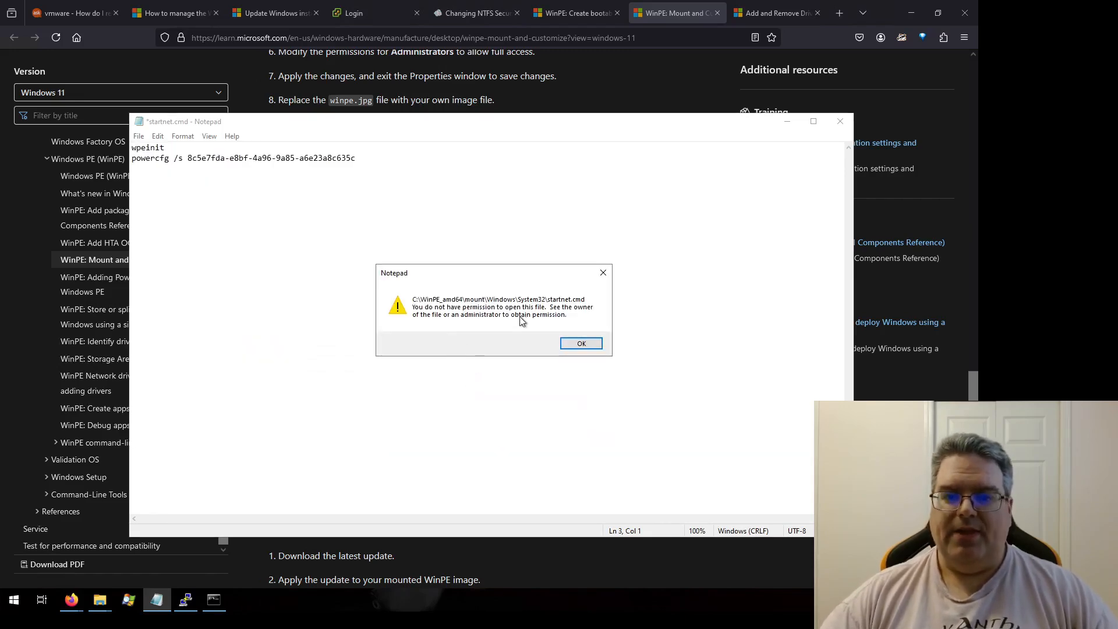
{"action": "left_click", "coordinate": [580, 346]}
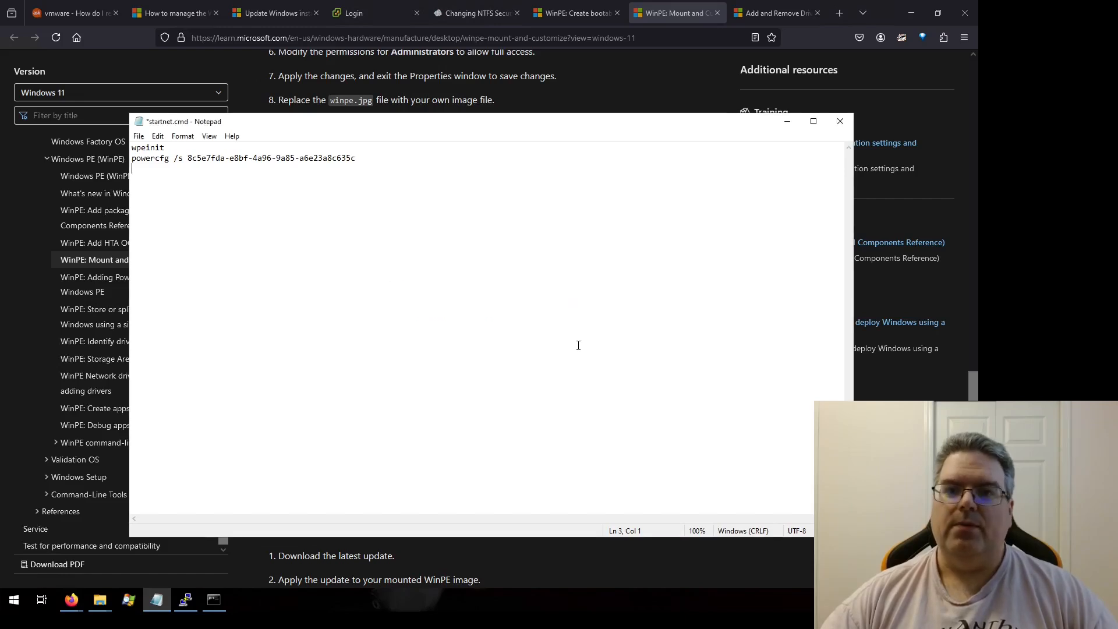
{"action": "left_click", "coordinate": [840, 121]}
{"action": "left_click", "coordinate": [508, 306]}
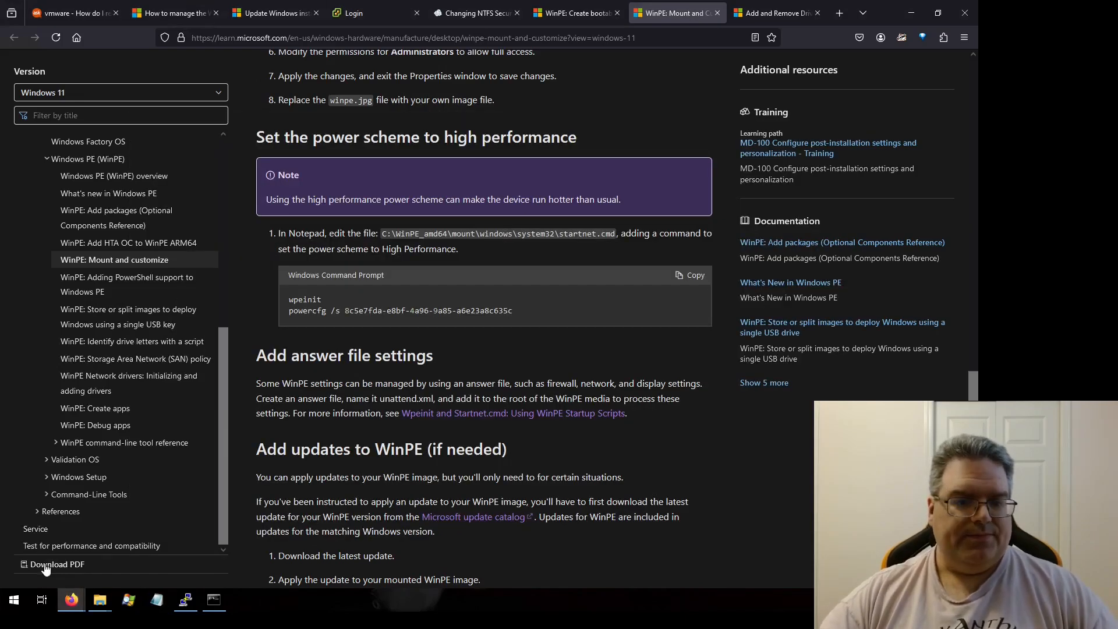
Step: Inspect startnet.cmd's properties, security permissions and advanced security settings without changing anything
{"action": "left_click", "coordinate": [99, 599]}
{"action": "left_click", "coordinate": [440, 529]}
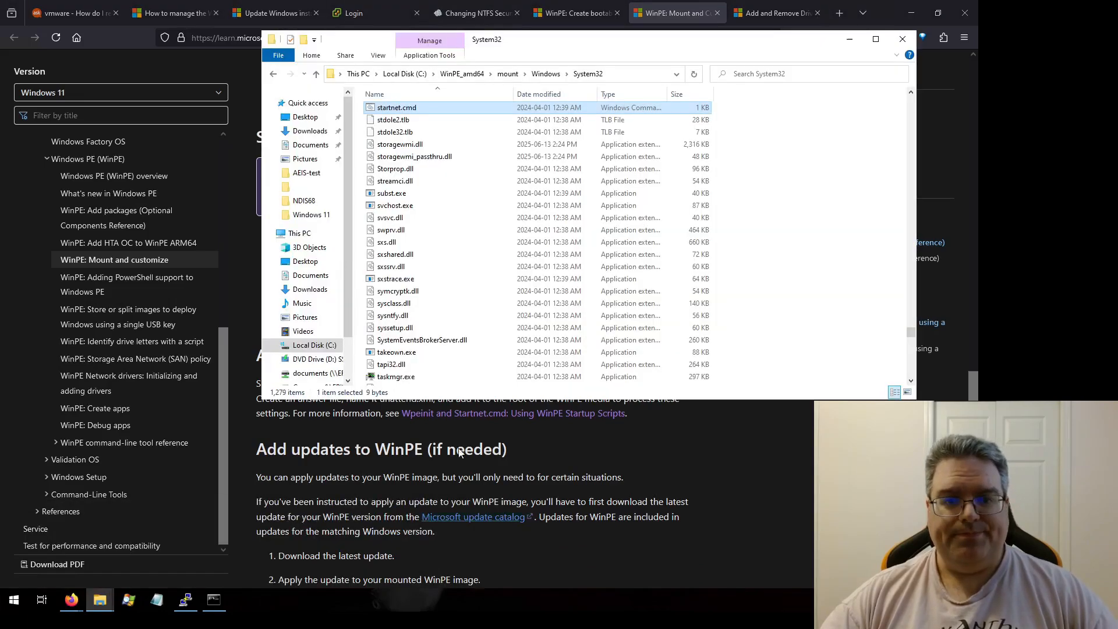
{"action": "right_click", "coordinate": [418, 108]}
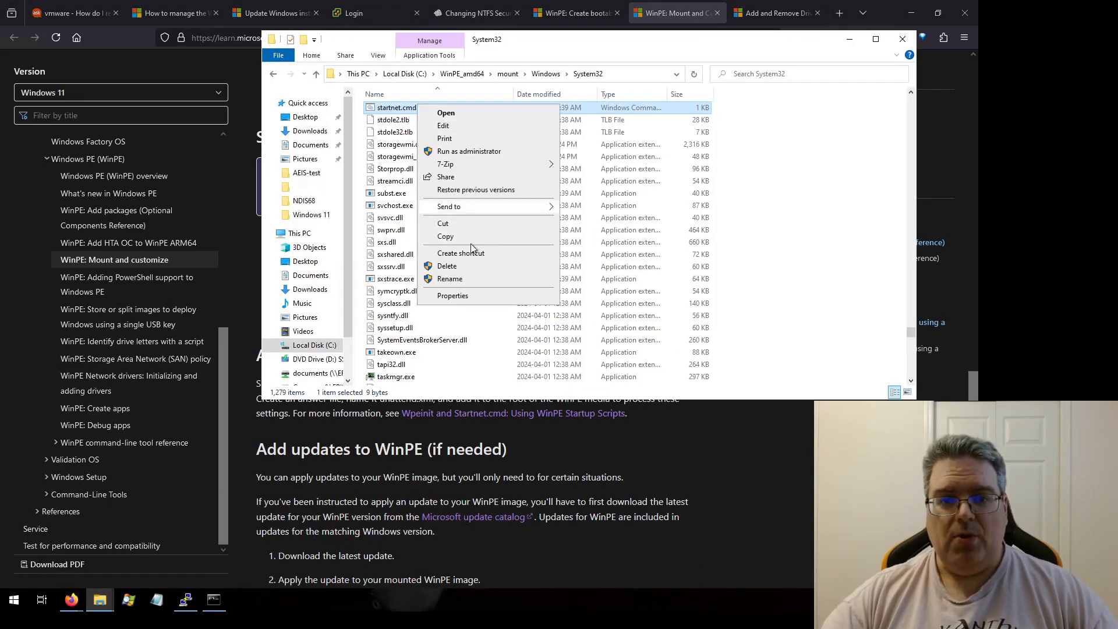
{"action": "left_click", "coordinate": [457, 295]}
{"action": "left_click", "coordinate": [496, 134]}
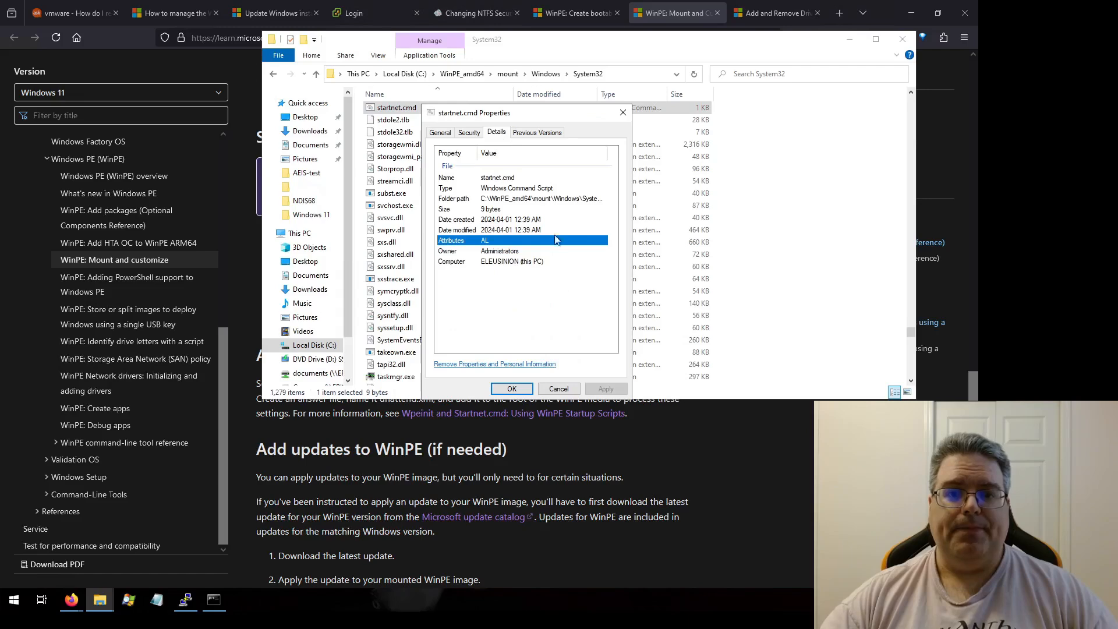
{"action": "left_click", "coordinate": [471, 134]}
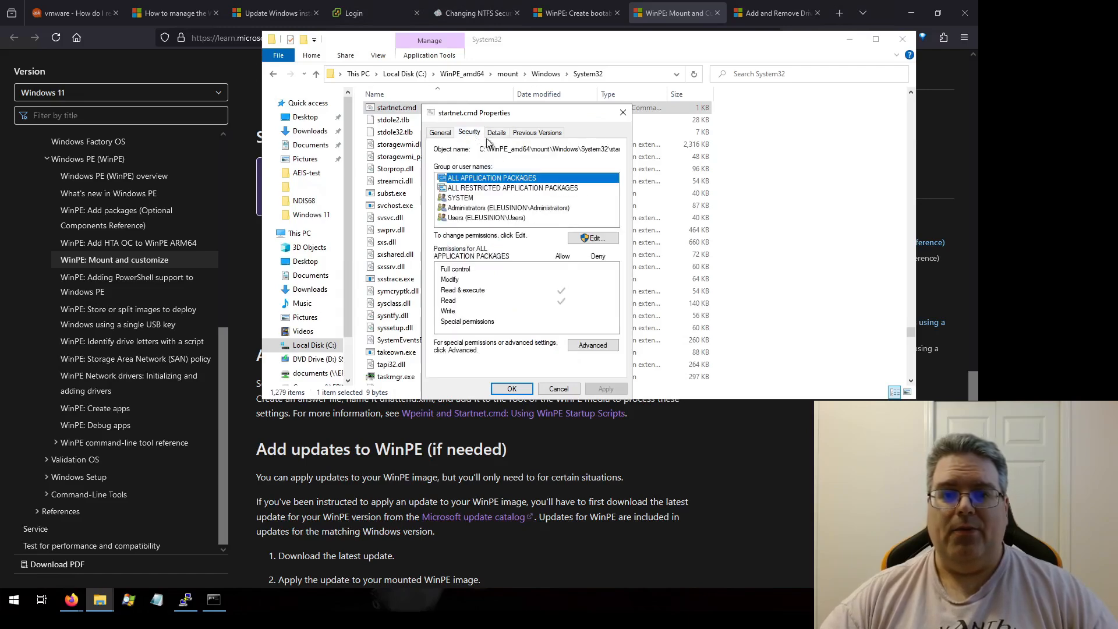
{"action": "left_click", "coordinate": [592, 345]}
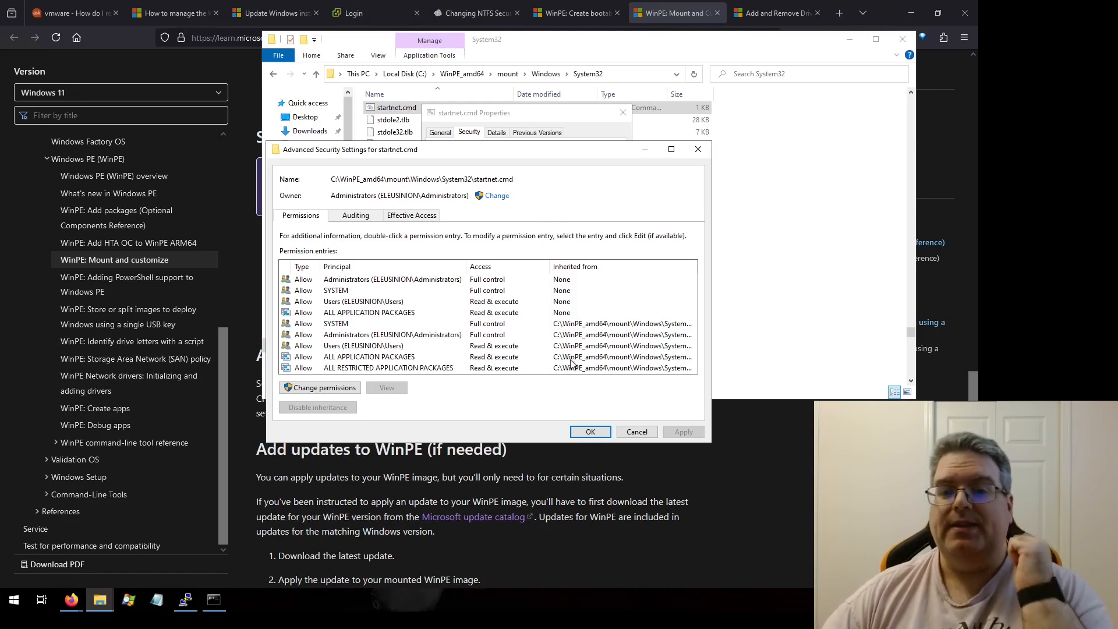
{"action": "left_click", "coordinate": [636, 432]}
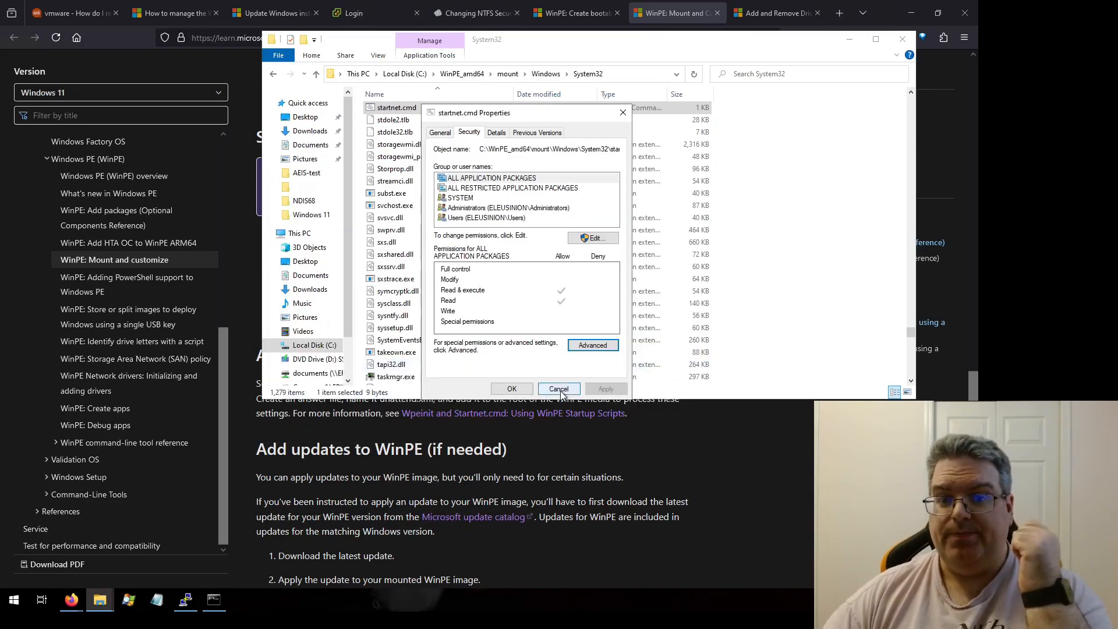
{"action": "left_click", "coordinate": [543, 388]}
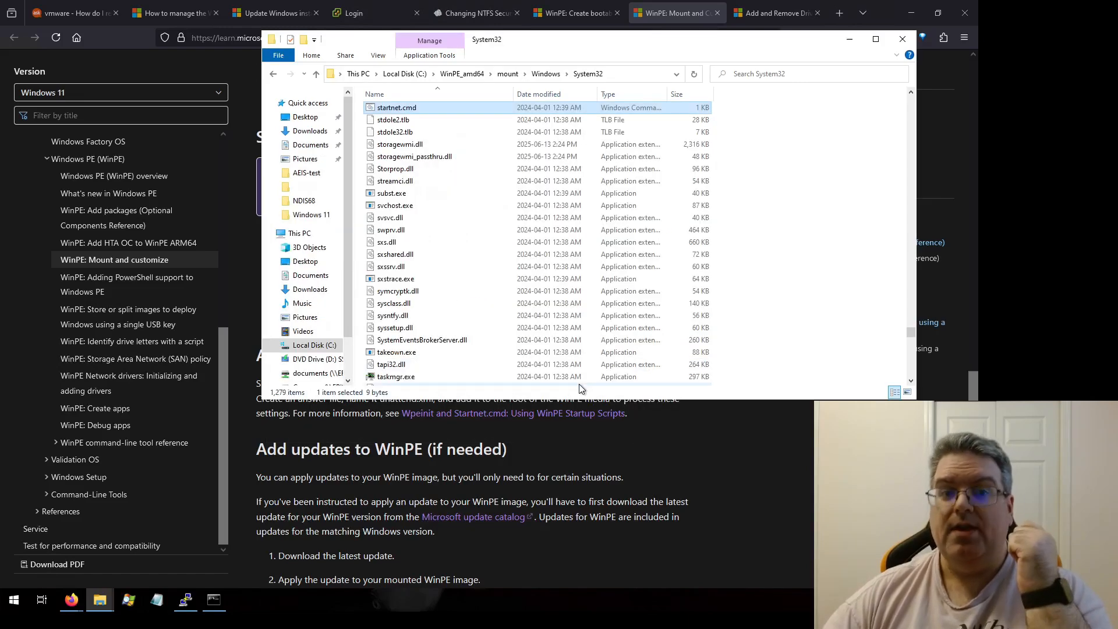
Step: Launch Notepad as administrator and open startnet.cmd from the mounted image's System32 folder
{"action": "right_click", "coordinate": [157, 600]}
{"action": "right_click", "coordinate": [137, 557]}
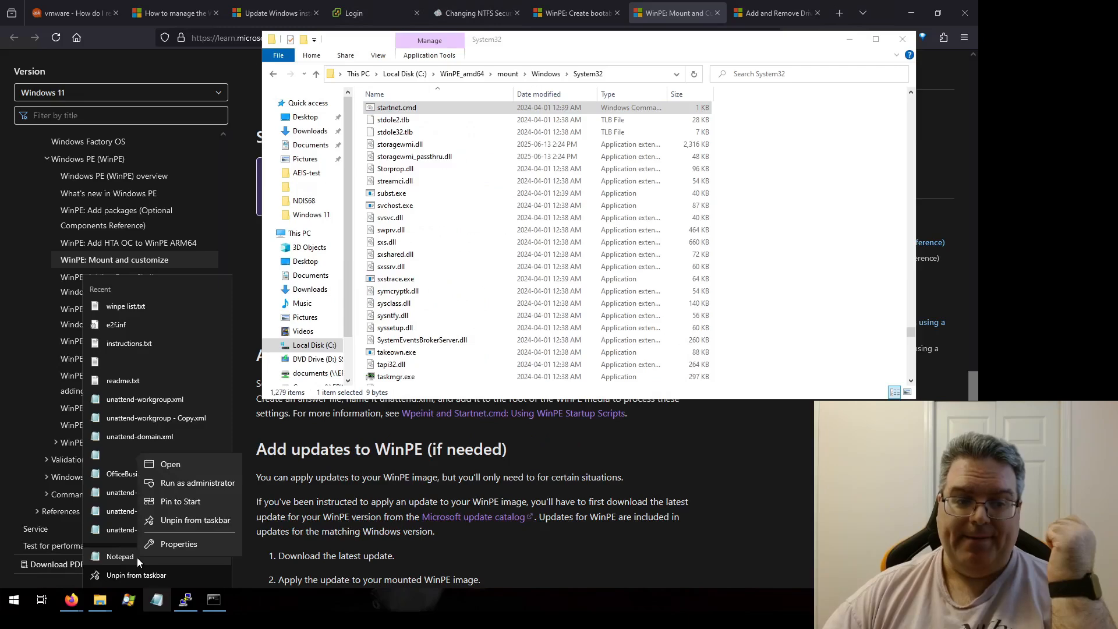
{"action": "left_click", "coordinate": [214, 482]}
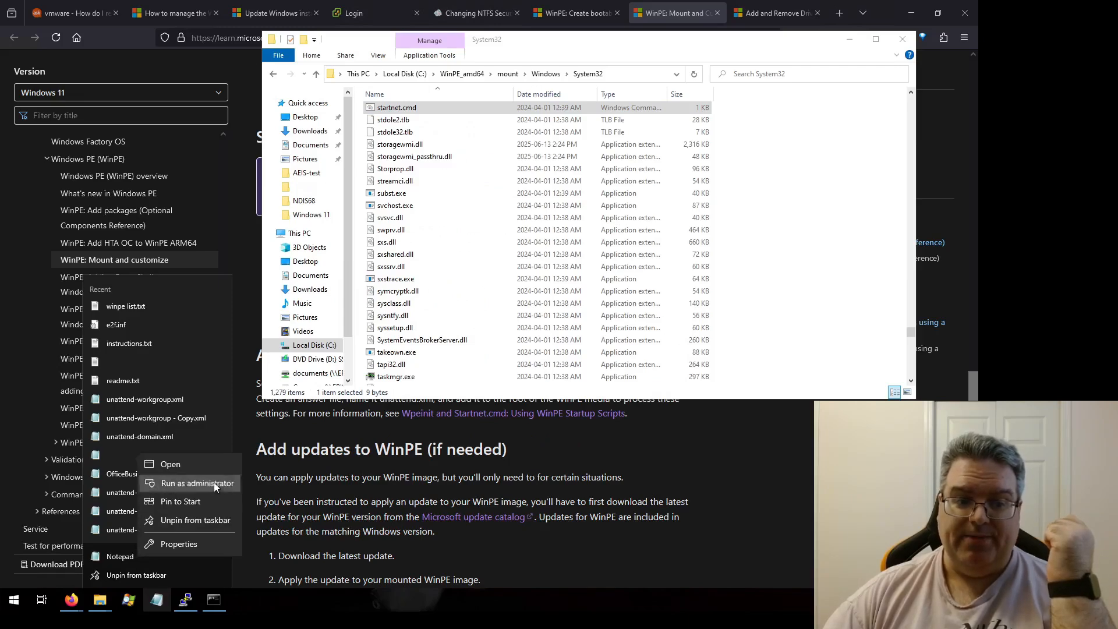
{"action": "left_click", "coordinate": [430, 378]}
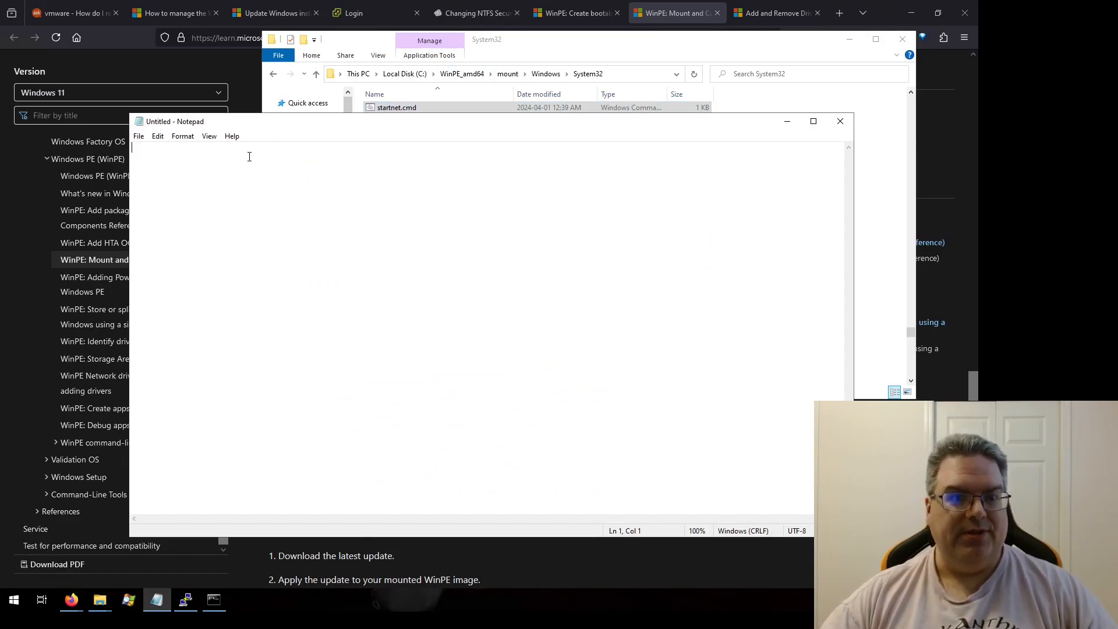
{"action": "left_click", "coordinate": [140, 136]}
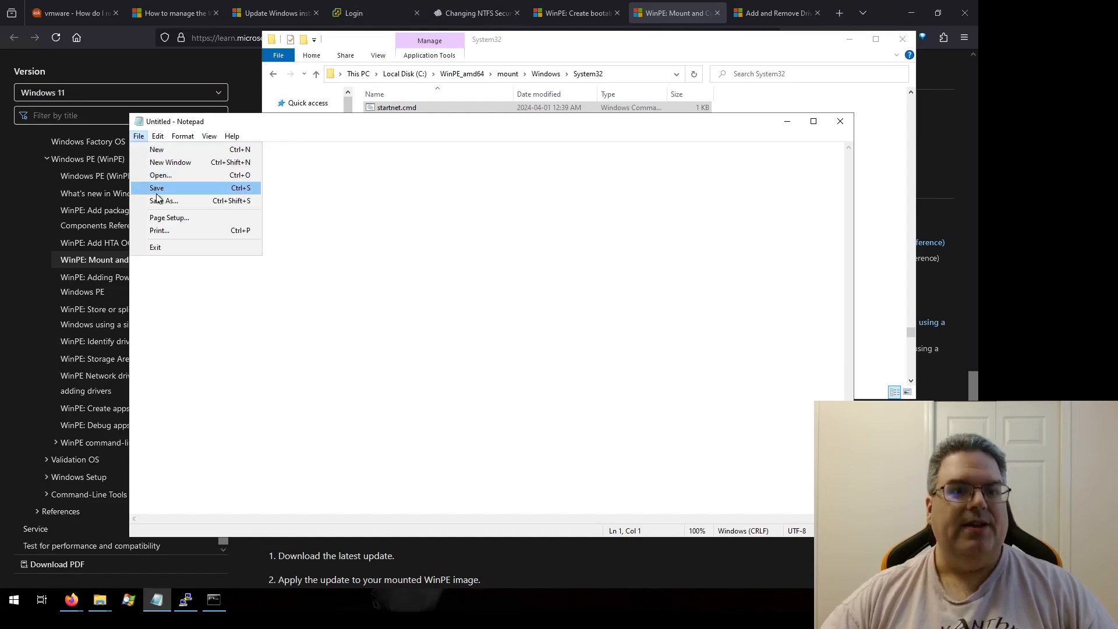
{"action": "left_click", "coordinate": [160, 177]}
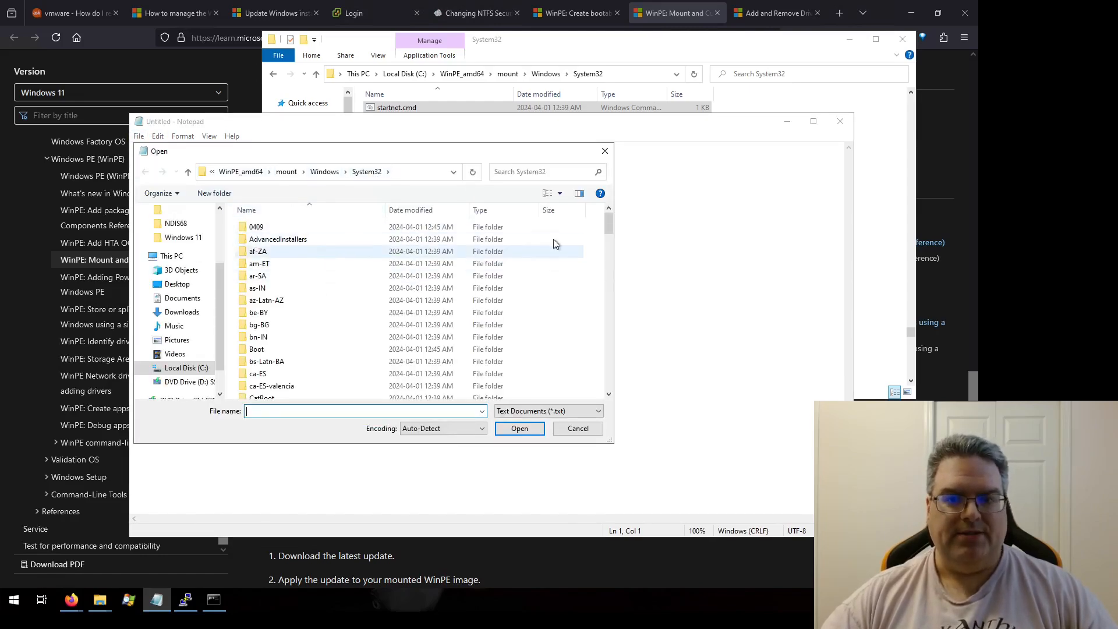
{"action": "type", "text": "startnet.cmd"}
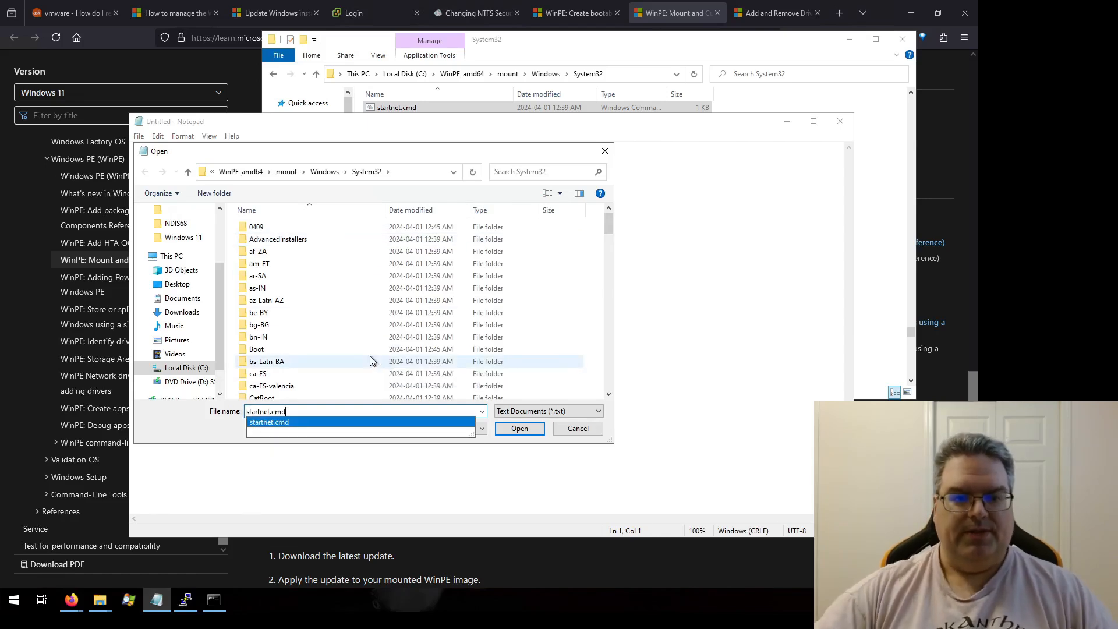
{"action": "key", "text": "Return"}
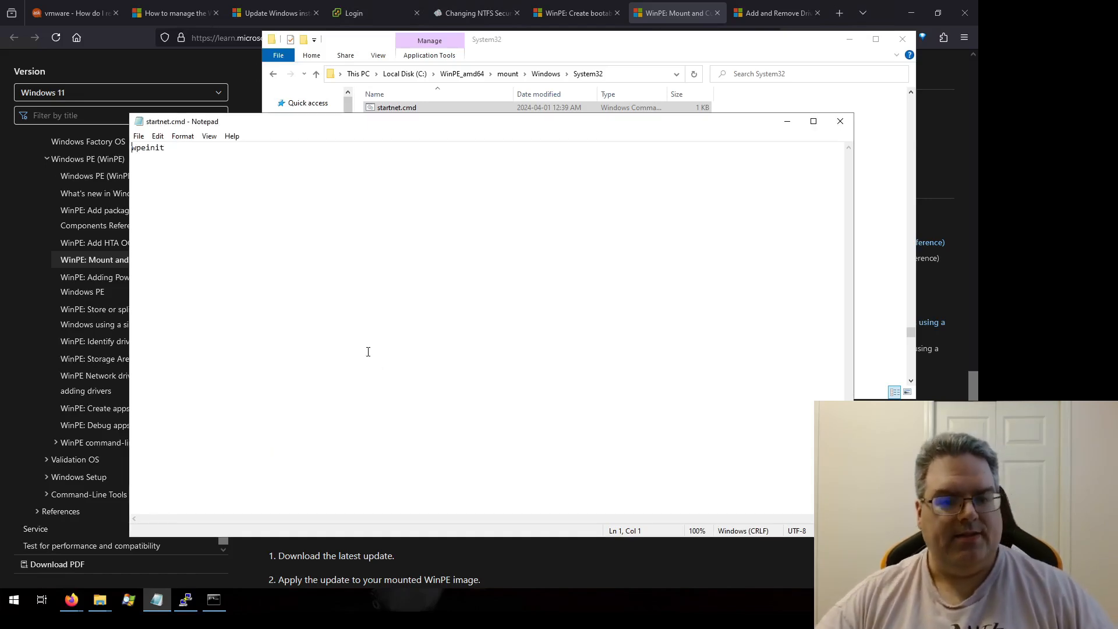
Step: Paste the powercfg /s 8c5e7fda-e8bf-4a96-9a85-a6e23a8c635c command on a new line, save startnet.cmd and close Notepad
{"action": "type", "text": "powercfg /s 8c5e7fda-e8bf-4a96-9a85-a6e23a8c635c"}
{"action": "key", "text": "Return"}
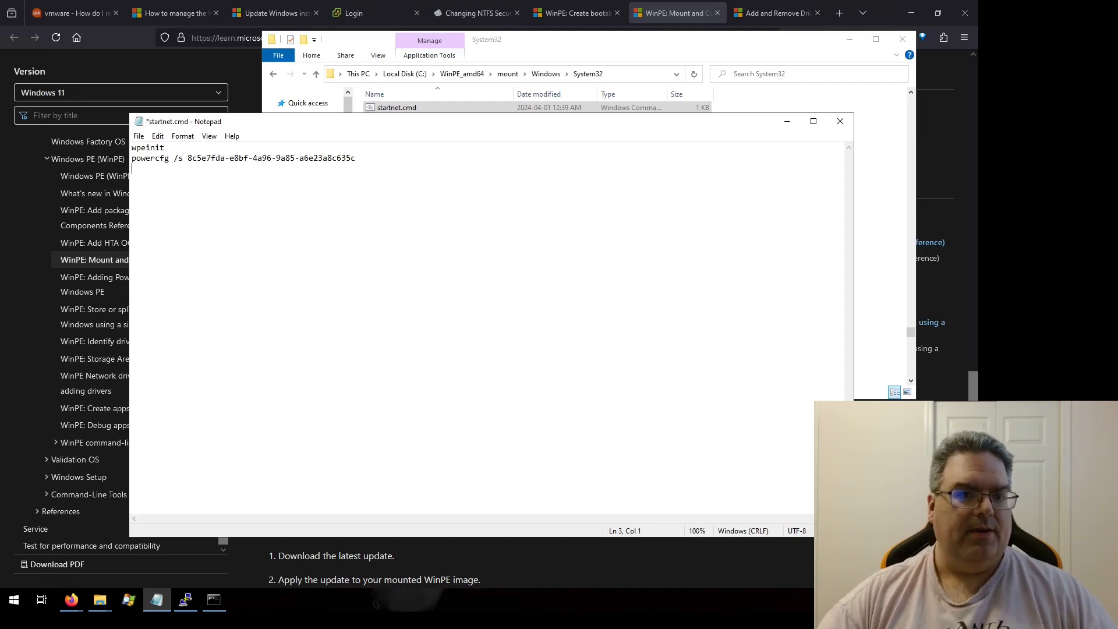
{"action": "key", "text": "ctrl+s"}
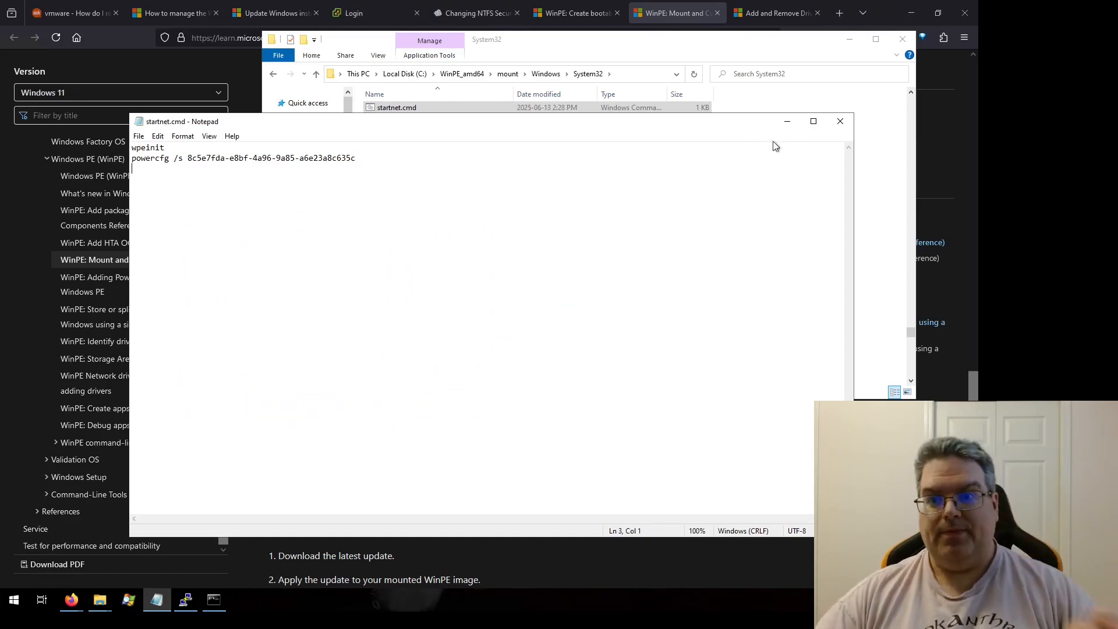
{"action": "left_click", "coordinate": [840, 121]}
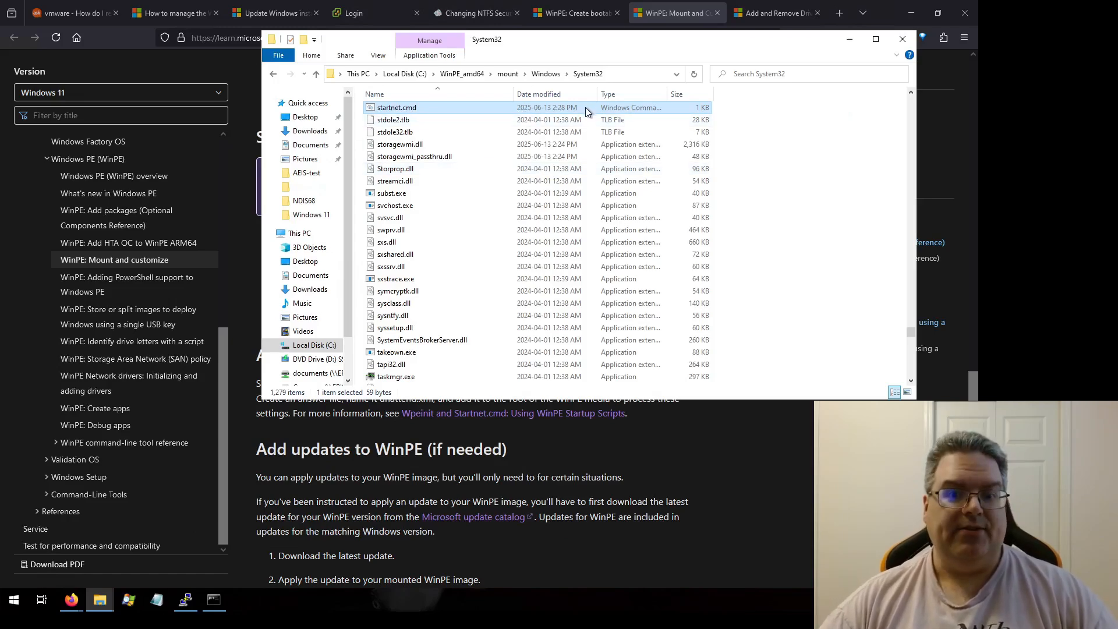
{"action": "left_click", "coordinate": [652, 410]}
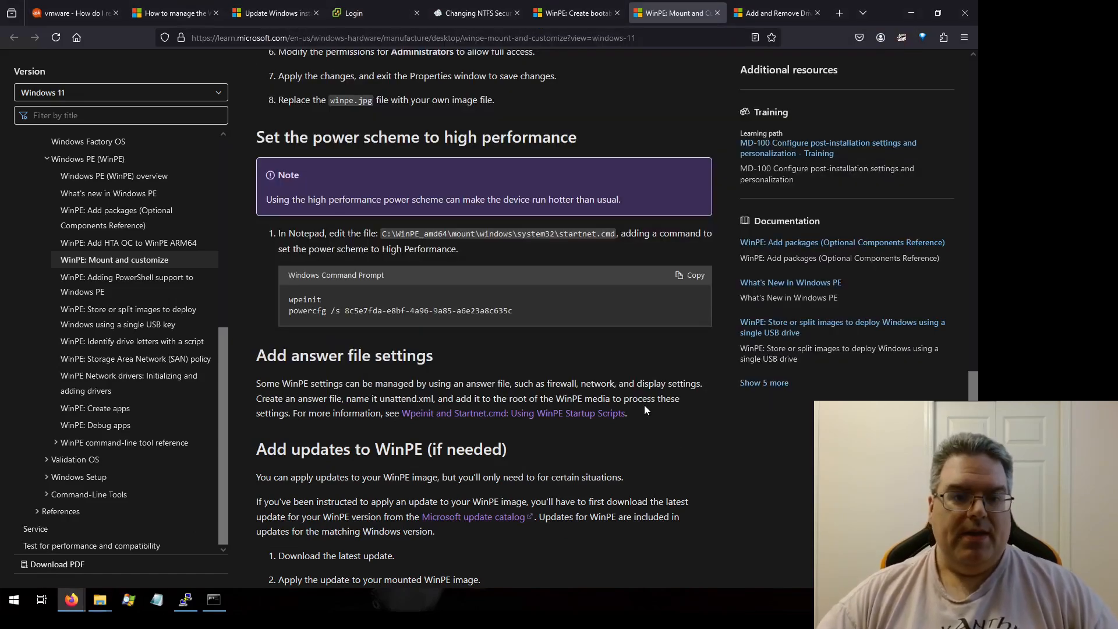
{"action": "scroll", "coordinate": [643, 410], "scroll_direction": "up", "scroll_amount": 4}
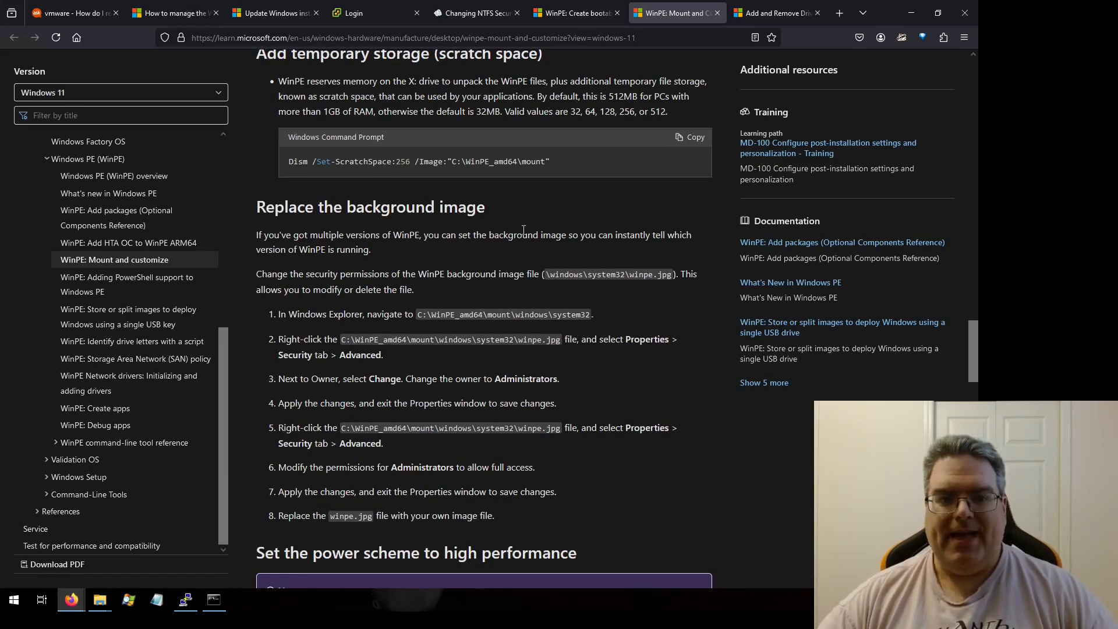
Step: Change the owner of winpe.jpg in the mounted image's System32 folder to the local Administrators group
{"action": "scroll", "coordinate": [495, 209], "scroll_direction": "down", "scroll_amount": 2}
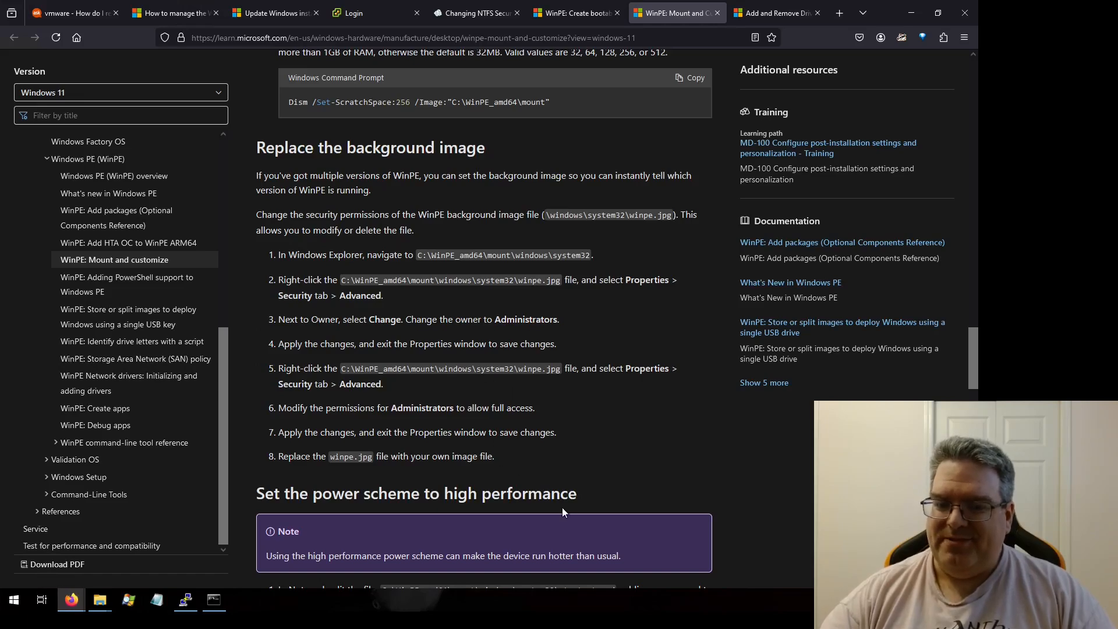
{"action": "mouse_move", "coordinate": [99, 599]}
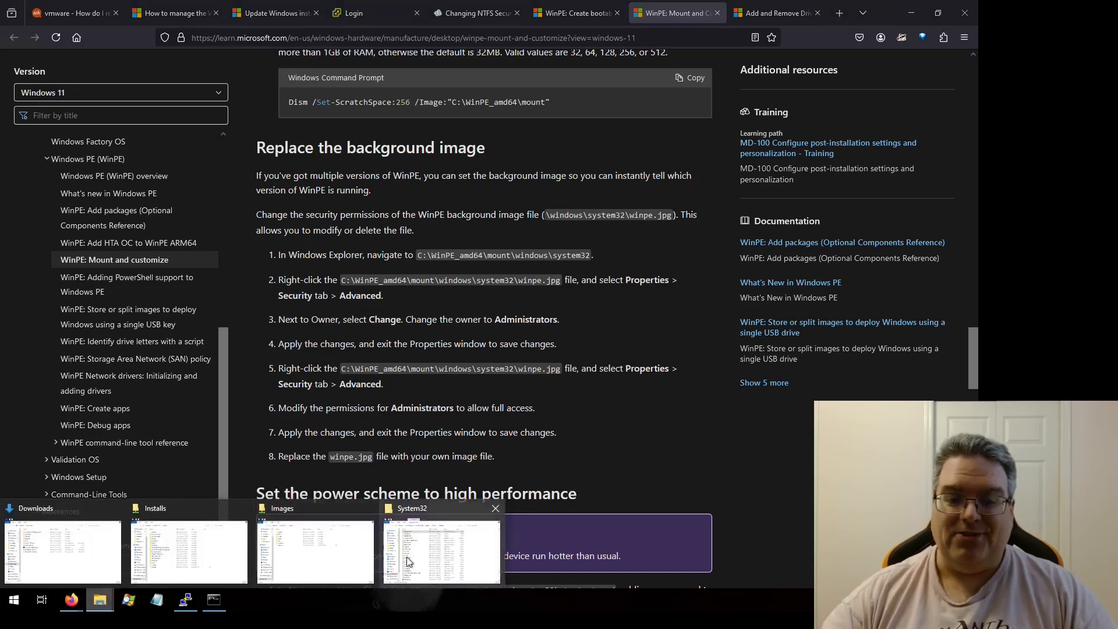
{"action": "left_click", "coordinate": [372, 550]}
{"action": "type", "text": "winpe"}
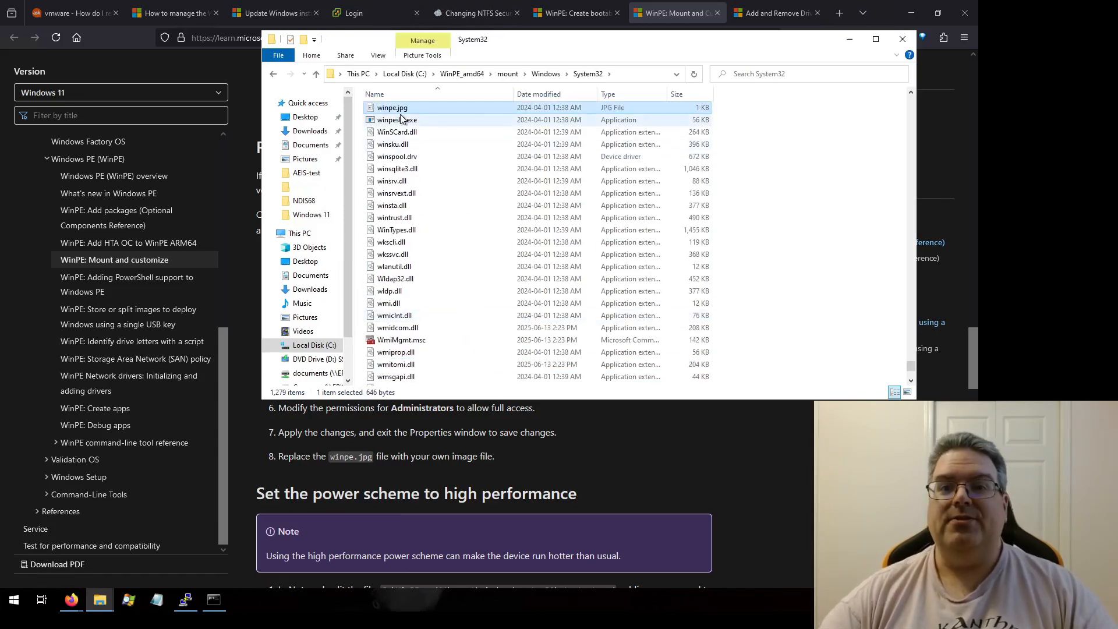
{"action": "right_click", "coordinate": [401, 109]}
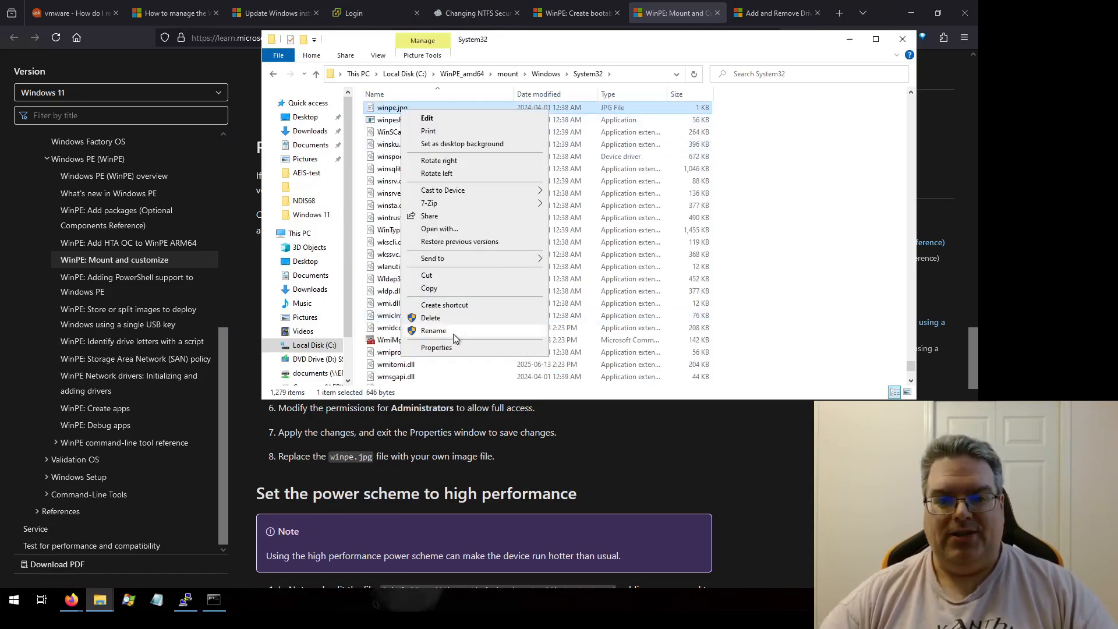
{"action": "left_click", "coordinate": [443, 348]}
{"action": "left_click", "coordinate": [452, 138]}
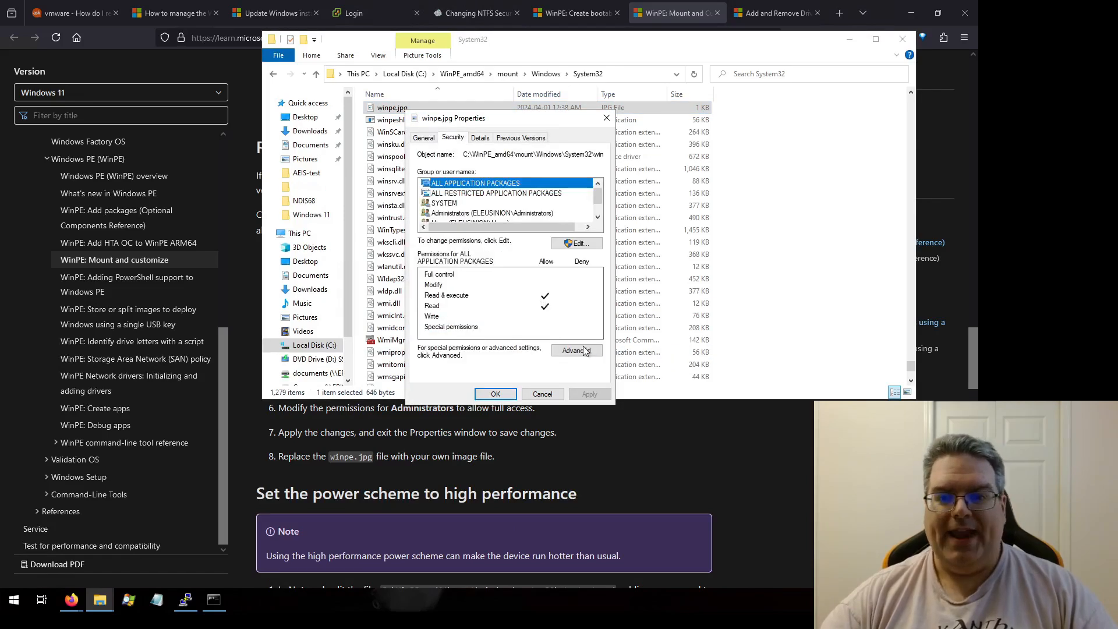
{"action": "left_click", "coordinate": [580, 349]}
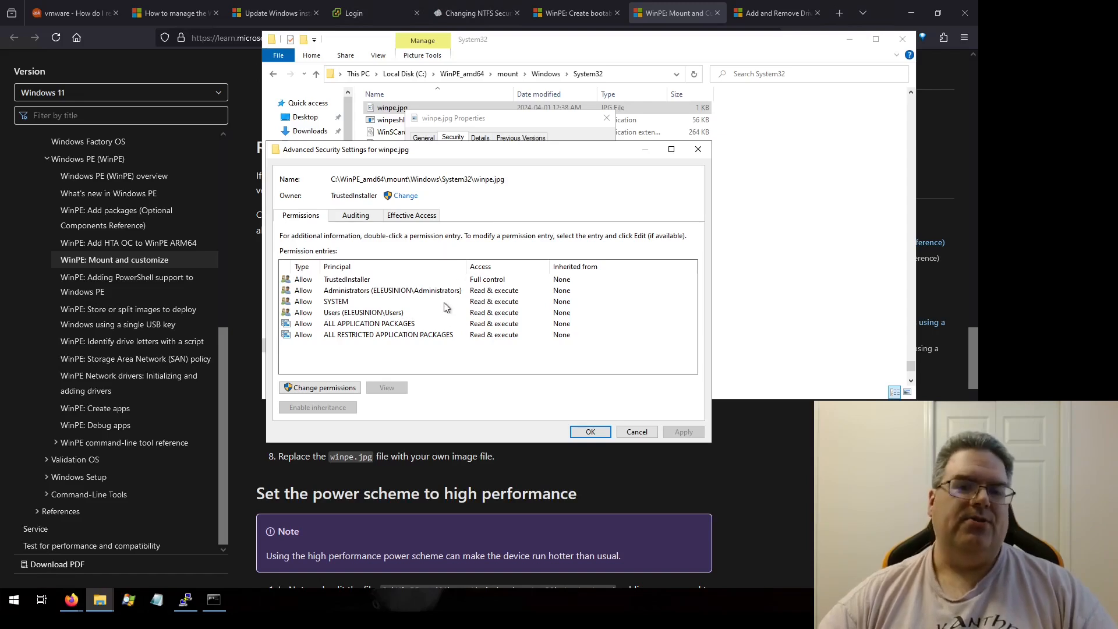
{"action": "left_click", "coordinate": [410, 198]}
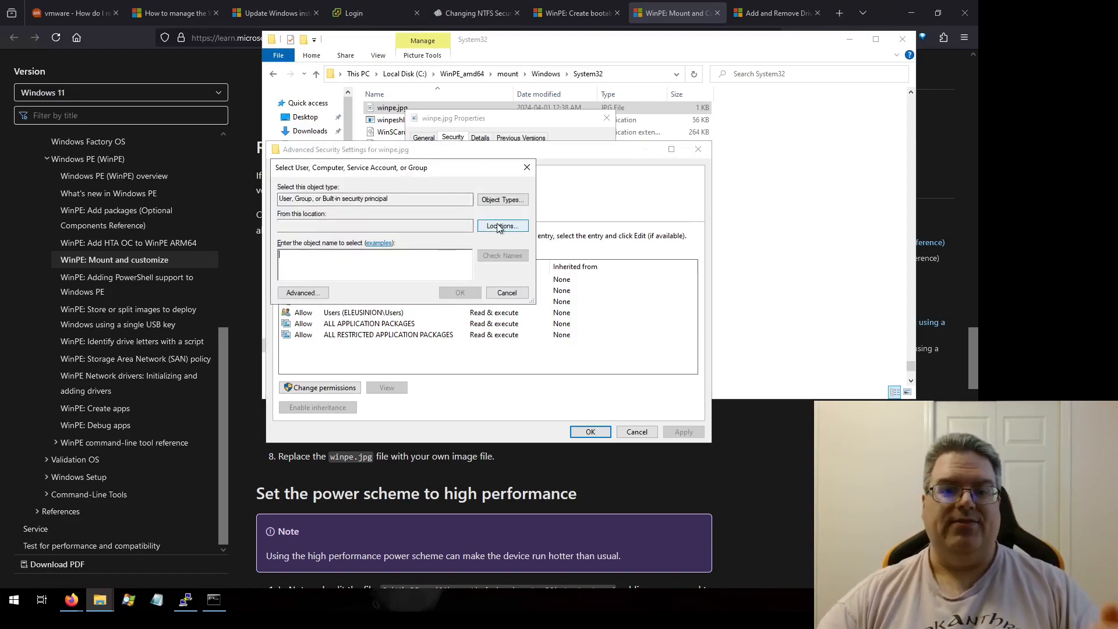
{"action": "left_click", "coordinate": [490, 228]}
{"action": "left_click", "coordinate": [336, 235]}
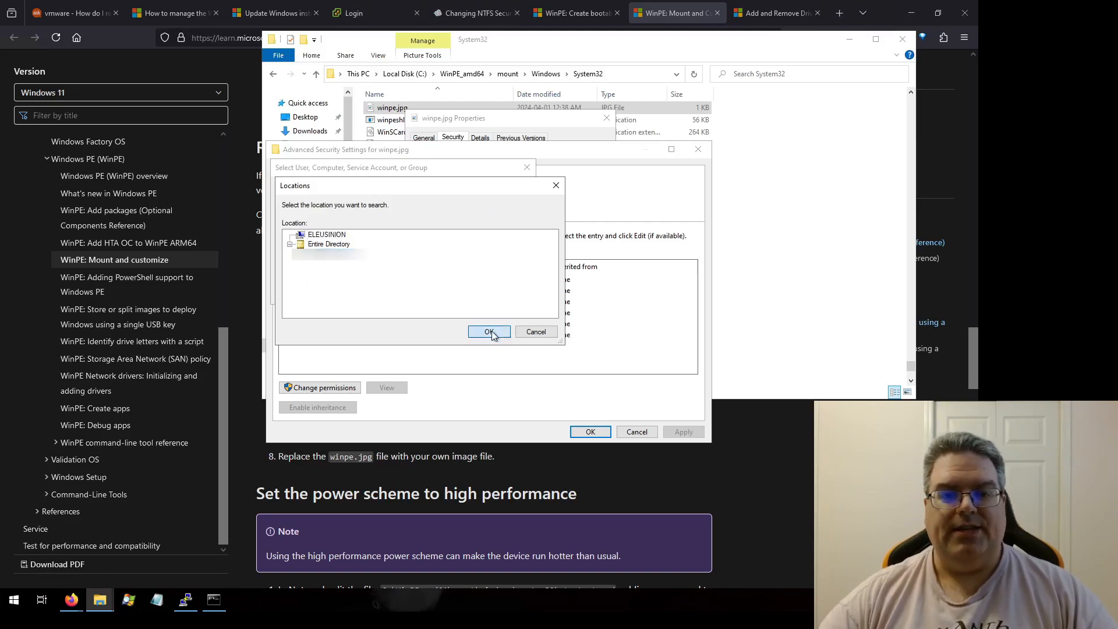
{"action": "left_click", "coordinate": [489, 331]}
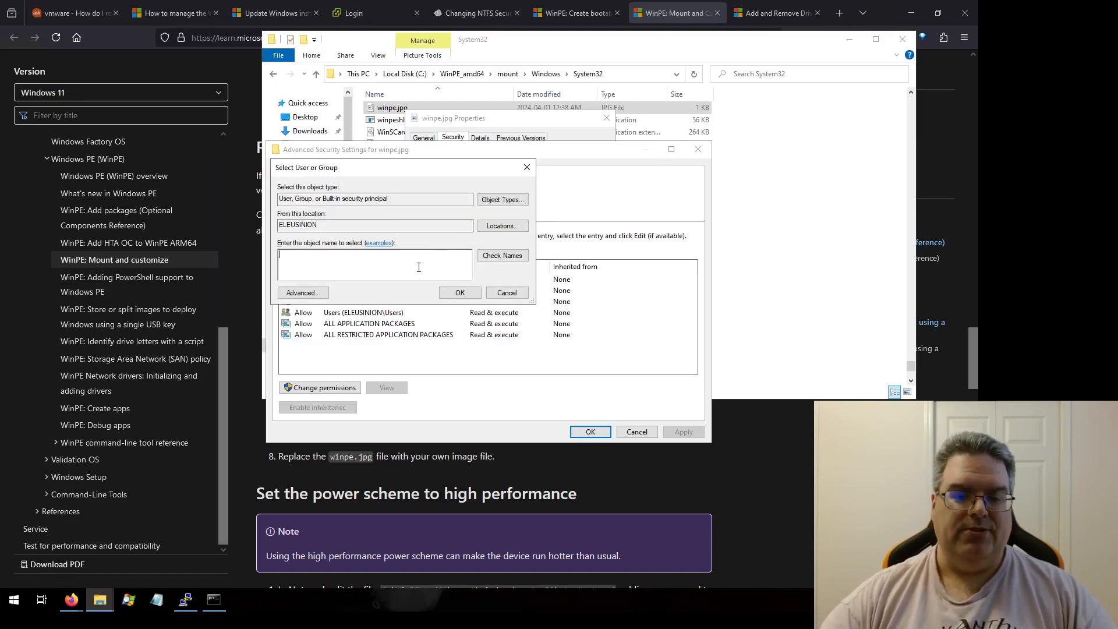
{"action": "type", "text": "Administrators"}
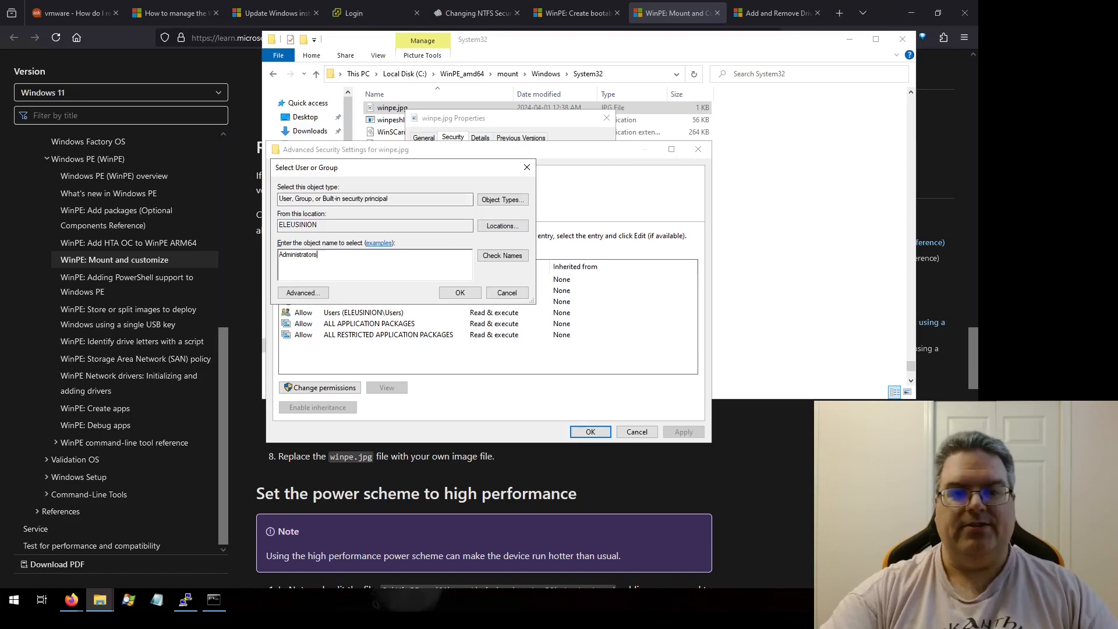
{"action": "key", "text": "Return"}
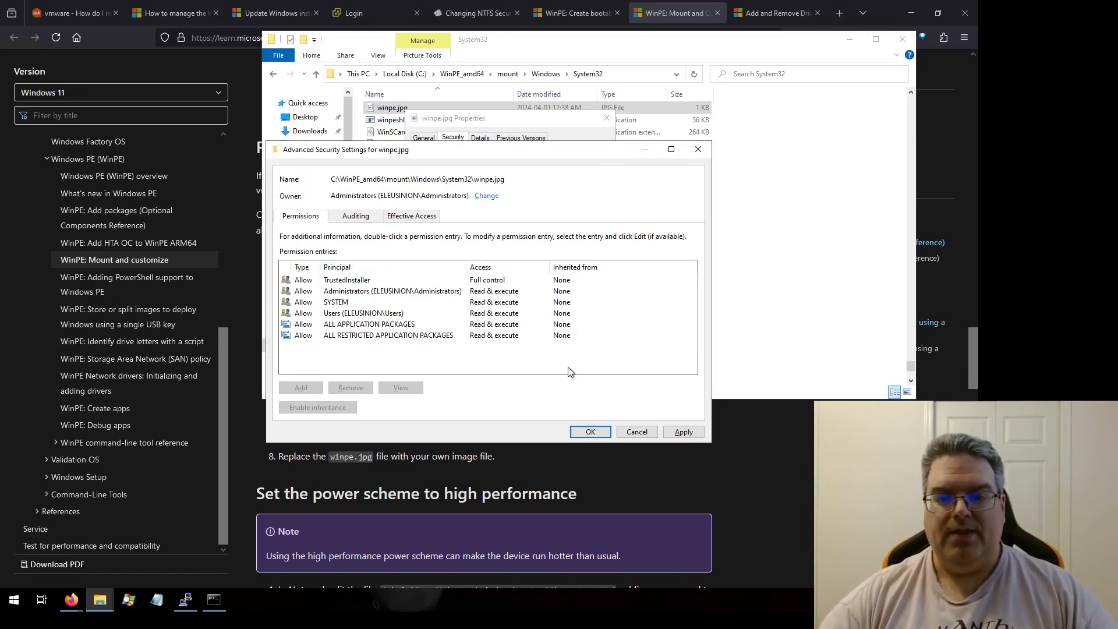
{"action": "left_click", "coordinate": [589, 432]}
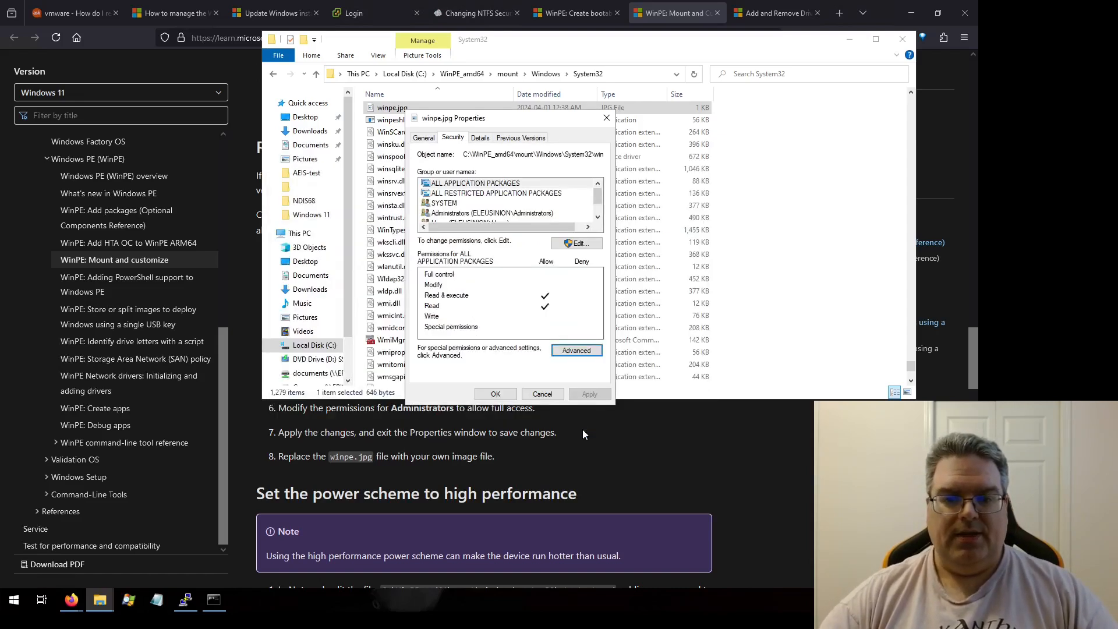
Step: Grant the Administrators group Full control over winpe.jpg and apply the permission change
{"action": "left_click", "coordinate": [576, 355]}
{"action": "left_click", "coordinate": [383, 291]}
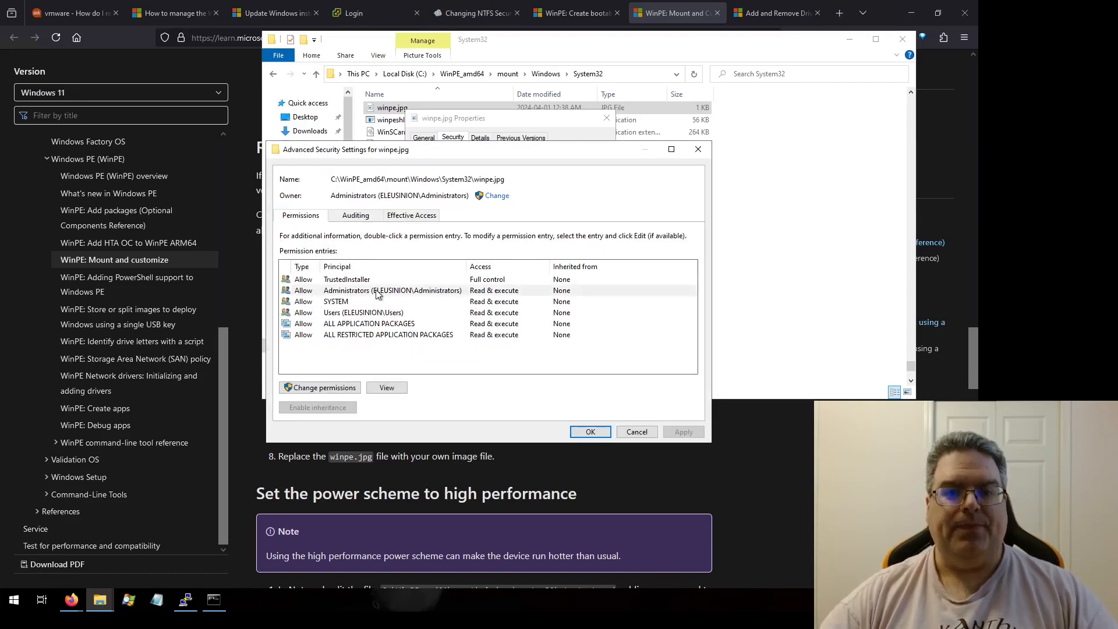
{"action": "left_click", "coordinate": [326, 392]}
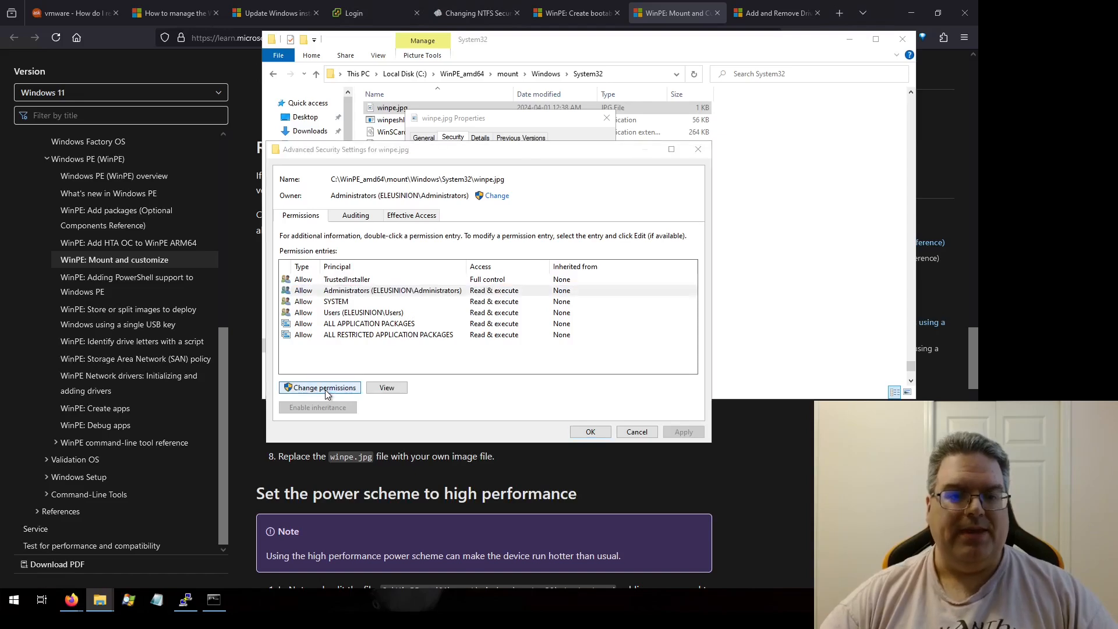
{"action": "left_click", "coordinate": [400, 291]}
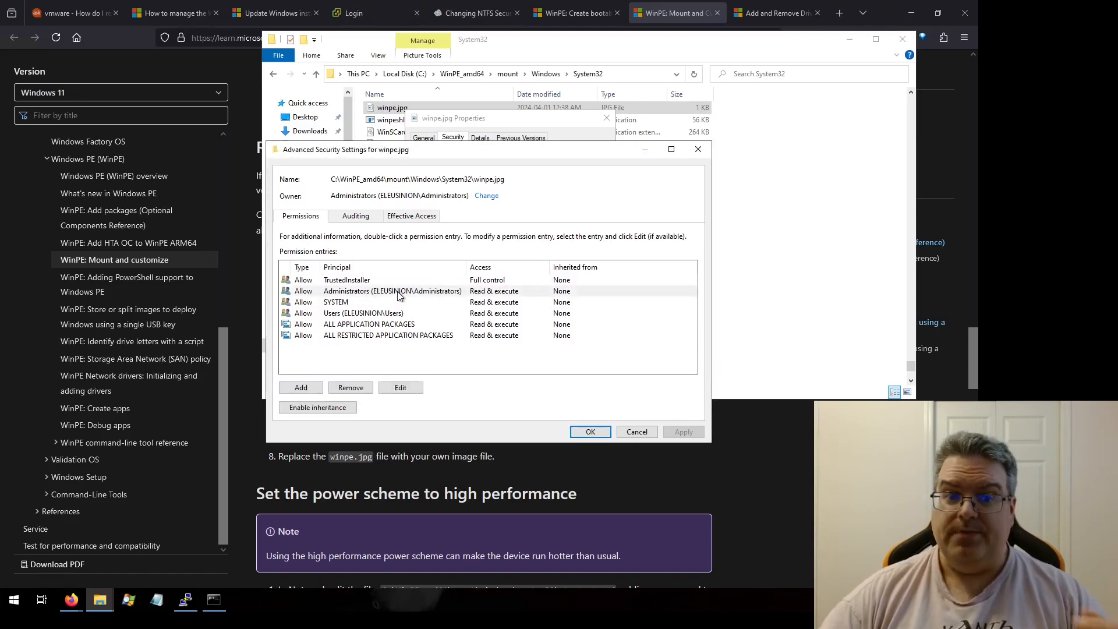
{"action": "left_click", "coordinate": [399, 387]}
{"action": "left_click", "coordinate": [307, 226]}
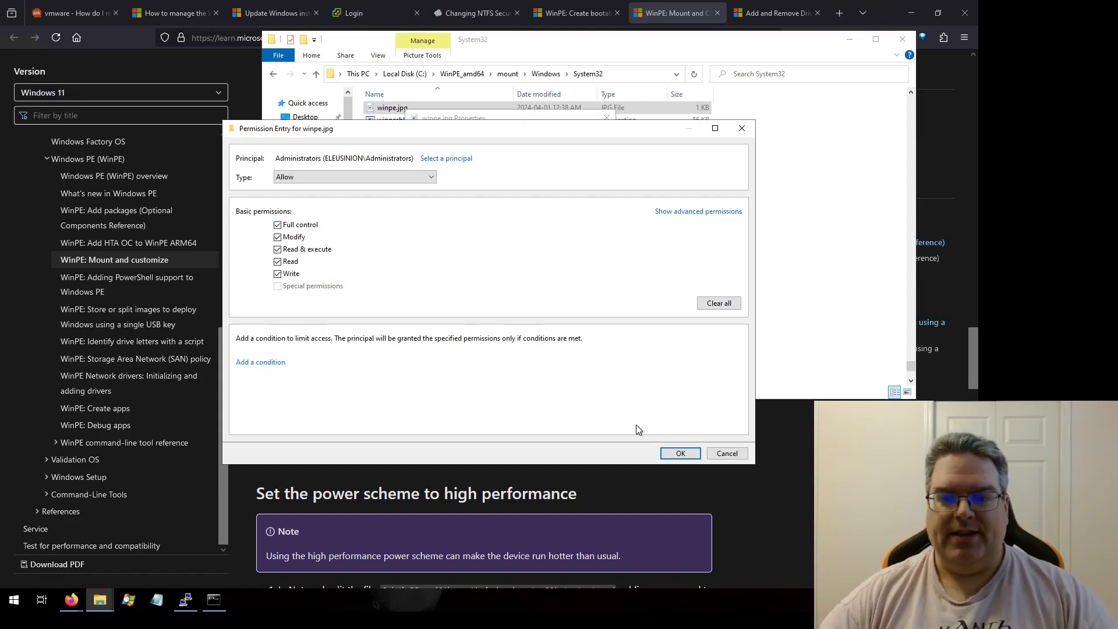
{"action": "left_click", "coordinate": [675, 454]}
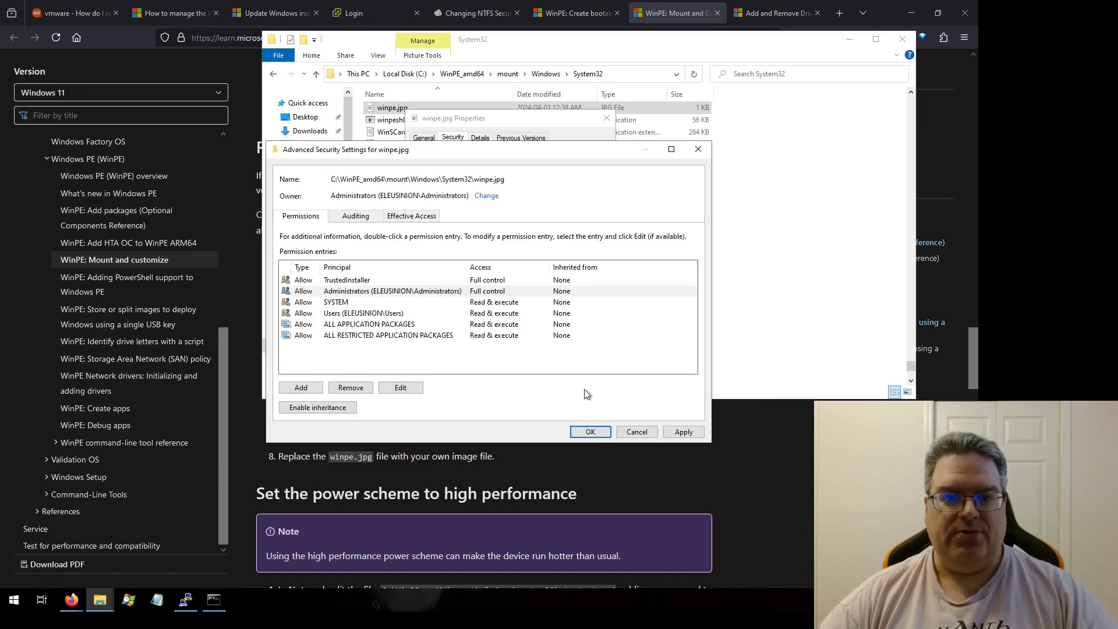
{"action": "left_click", "coordinate": [595, 435]}
{"action": "left_click", "coordinate": [495, 393]}
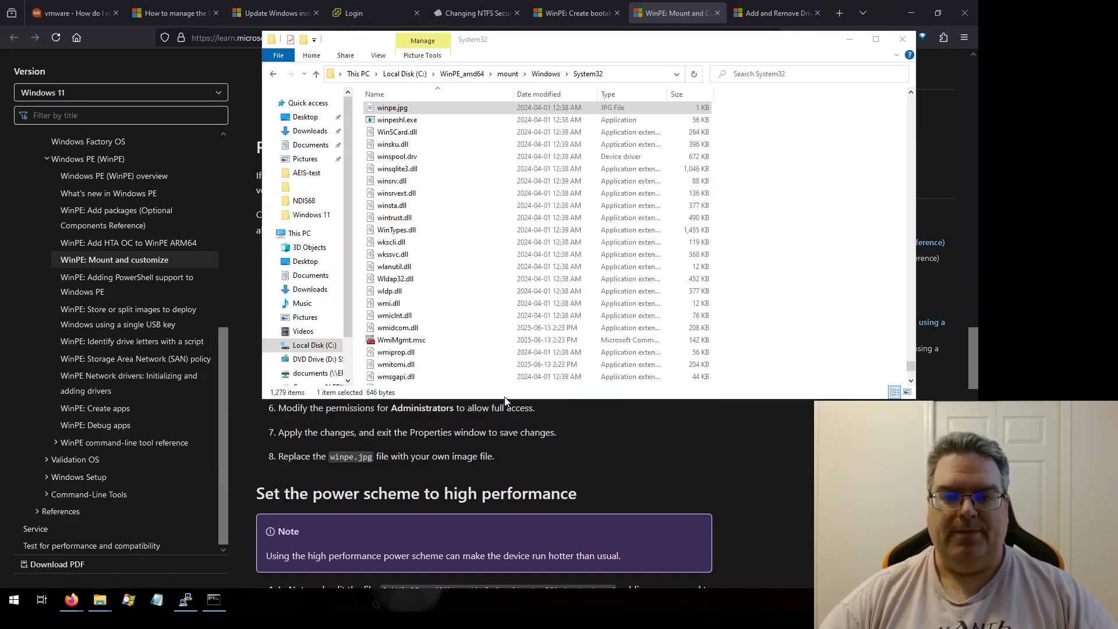
Step: Copy the custom winpe.jpg from the desktop into the mounted System32 folder, replacing the existing file
{"action": "left_click", "coordinate": [893, 39]}
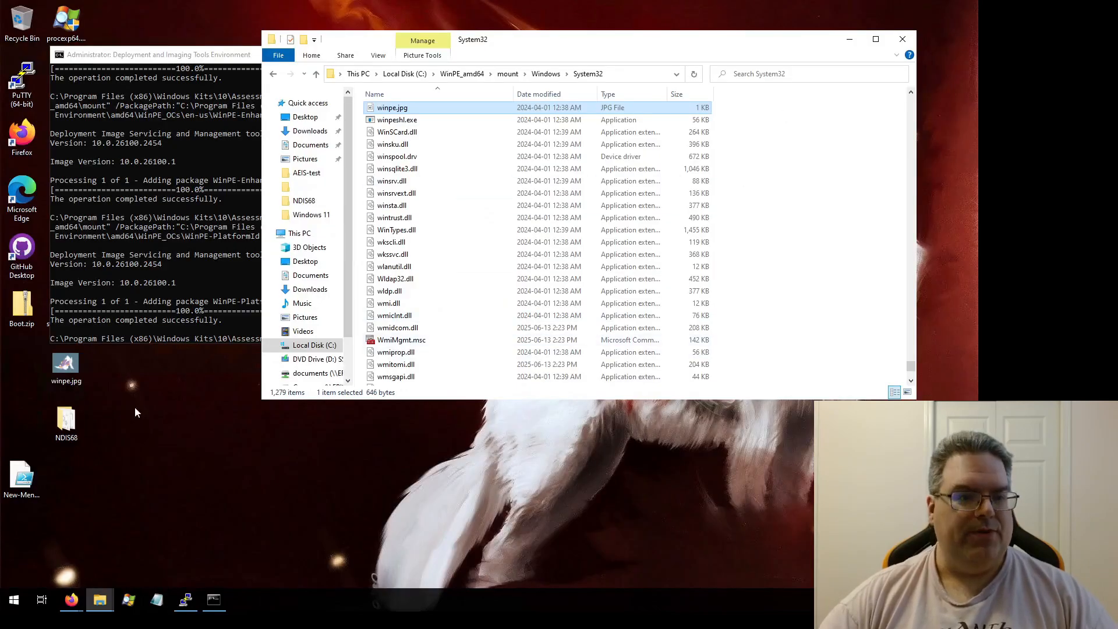
{"action": "left_click", "coordinate": [61, 369]}
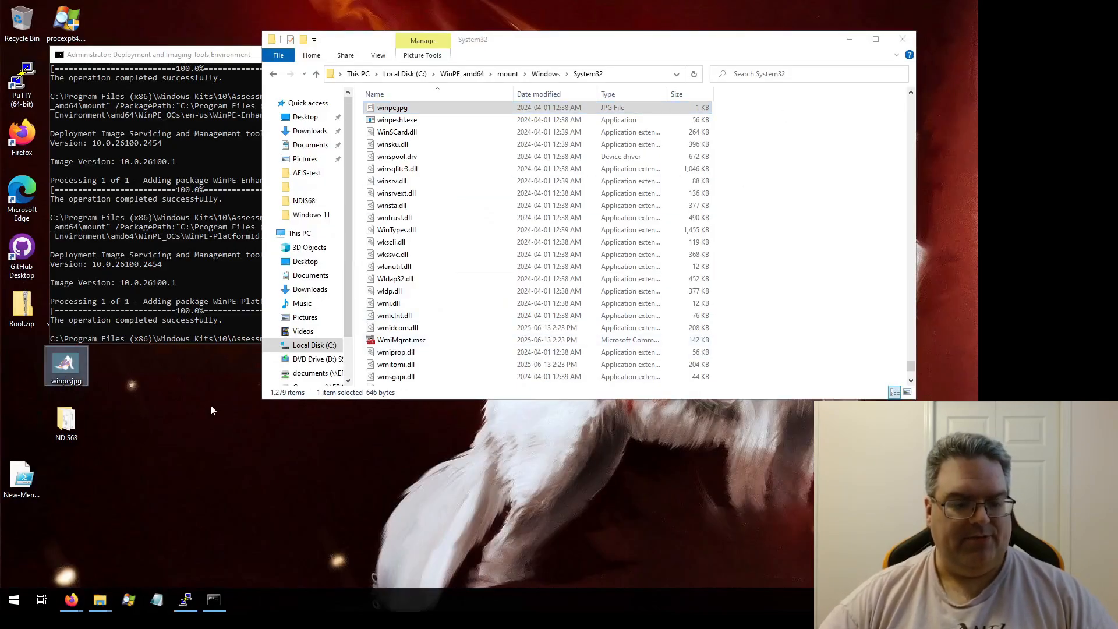
{"action": "left_click", "coordinate": [802, 251]}
{"action": "key", "text": "ctrl+v"}
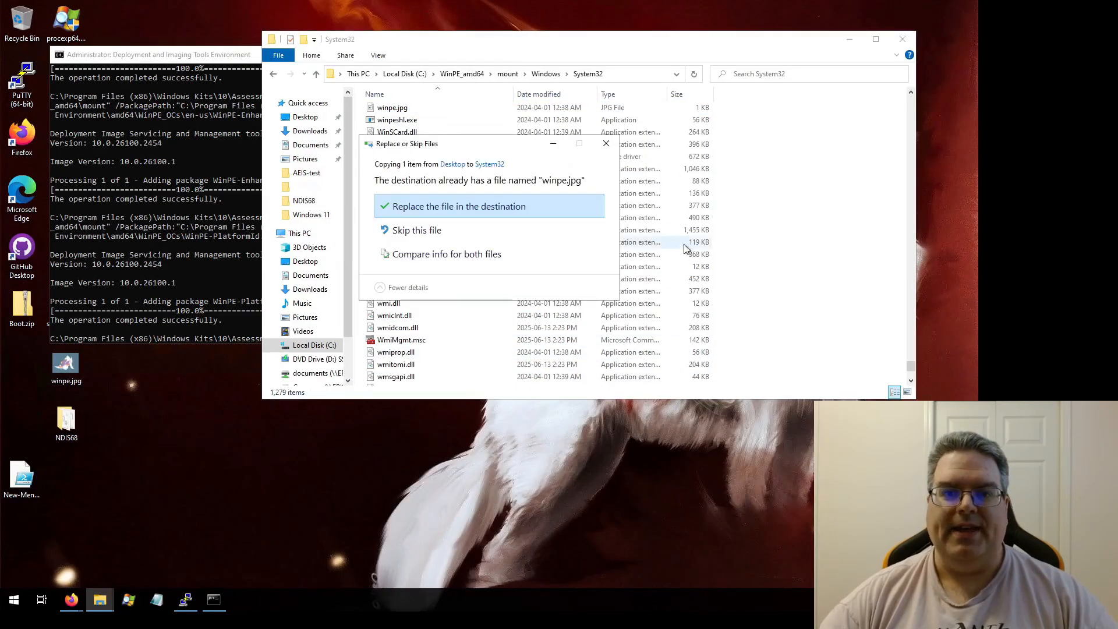
{"action": "left_click", "coordinate": [516, 204]}
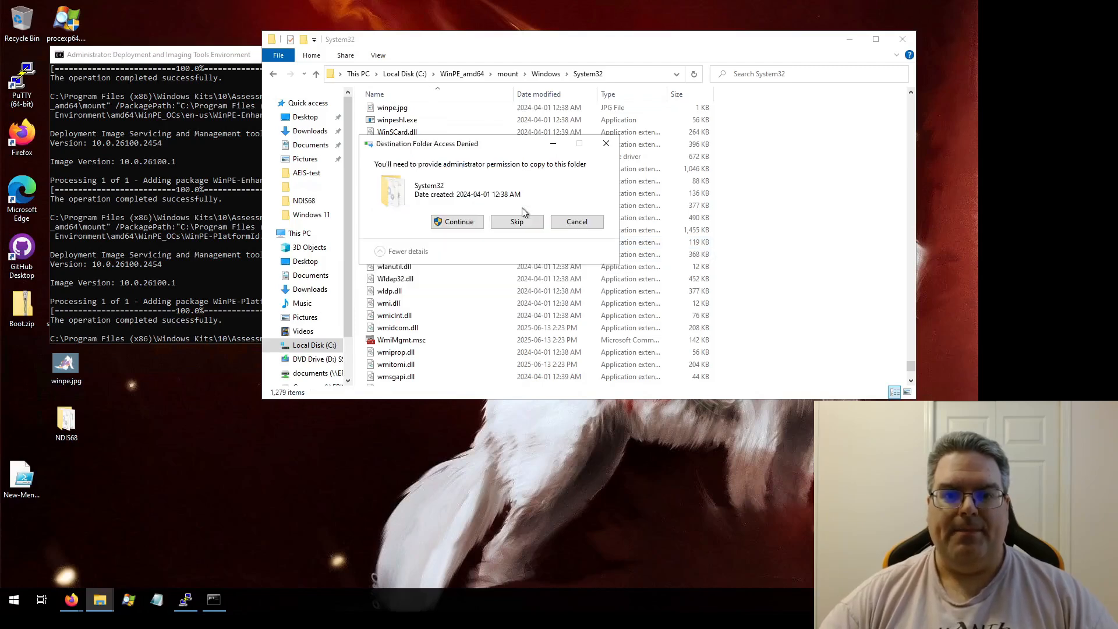
{"action": "left_click", "coordinate": [465, 221]}
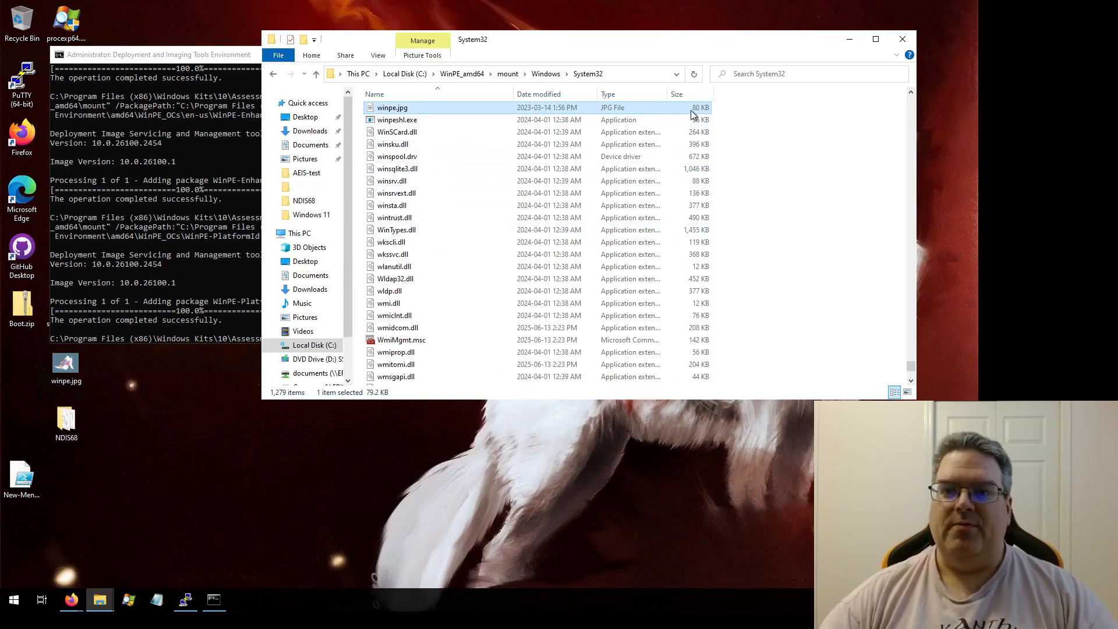
Step: Remove Full control and Modify from the Administrators' permissions on the new winpe.jpg and apply
{"action": "right_click", "coordinate": [400, 110]}
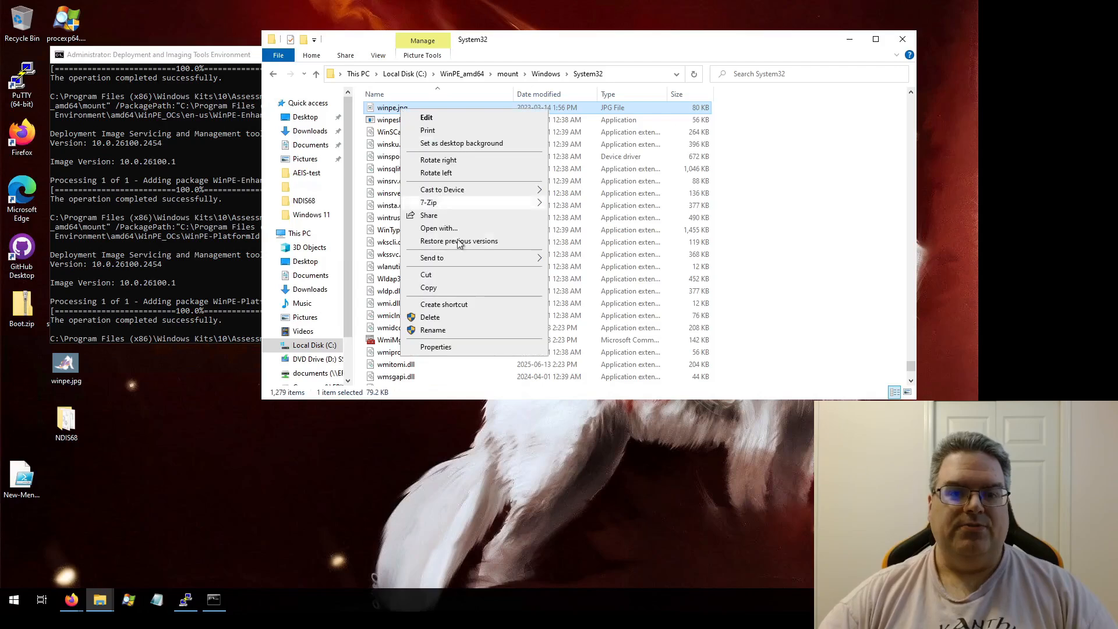
{"action": "left_click", "coordinate": [452, 347]}
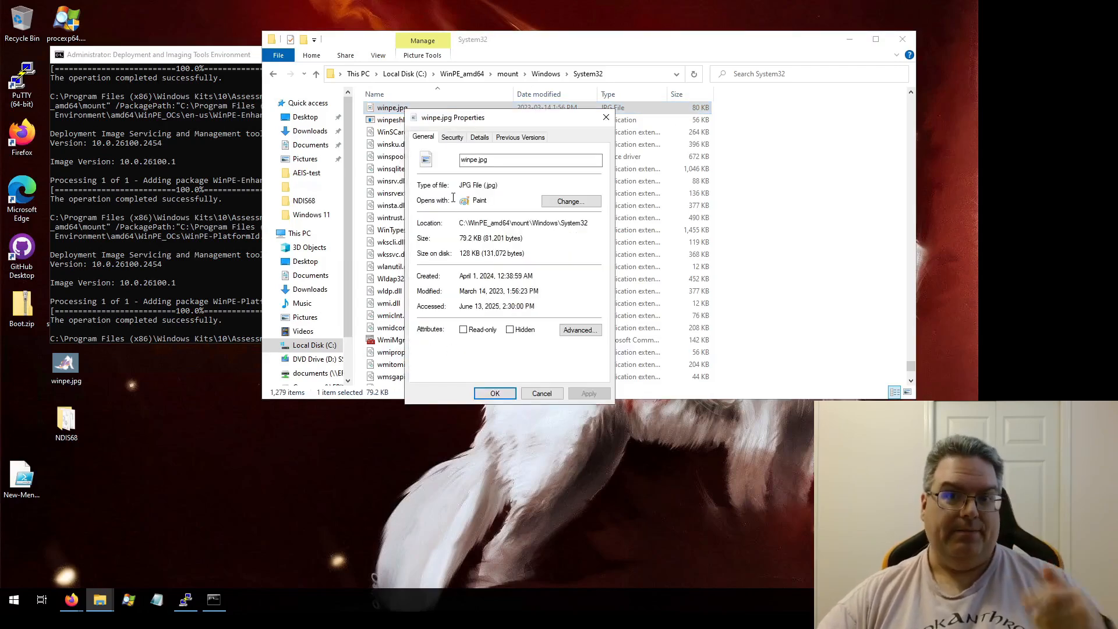
{"action": "left_click", "coordinate": [452, 137]}
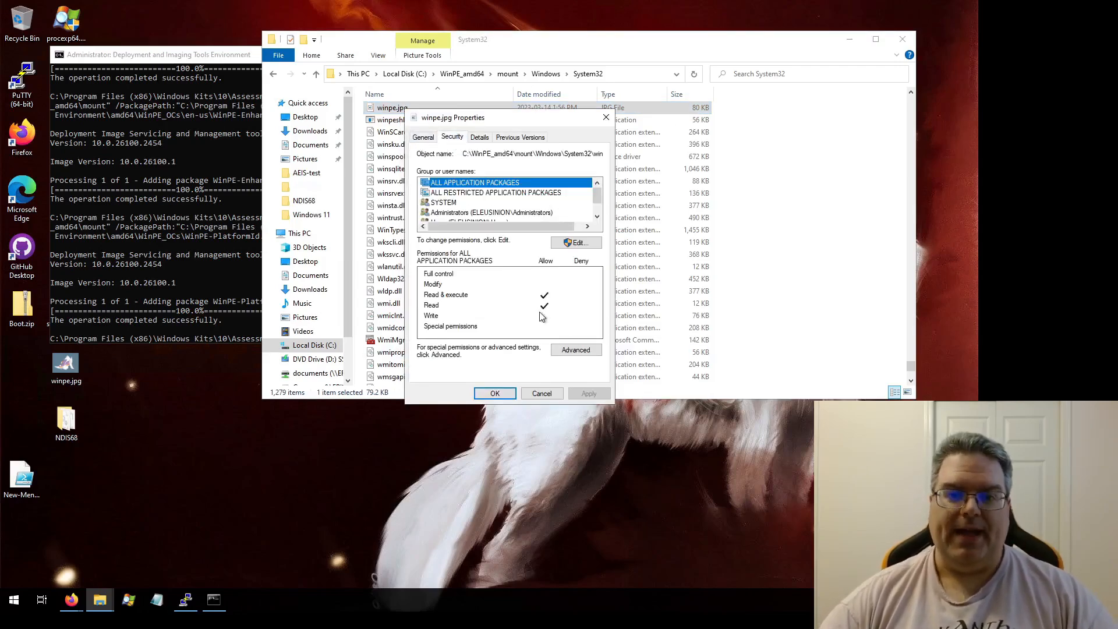
{"action": "left_click", "coordinate": [575, 351]}
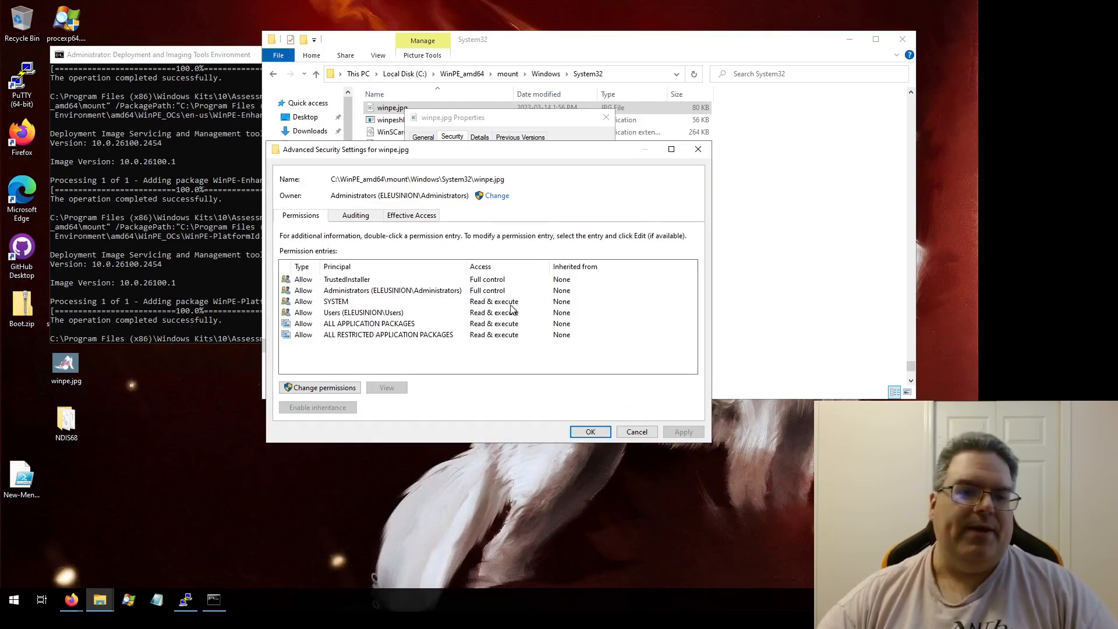
{"action": "left_click", "coordinate": [349, 387]}
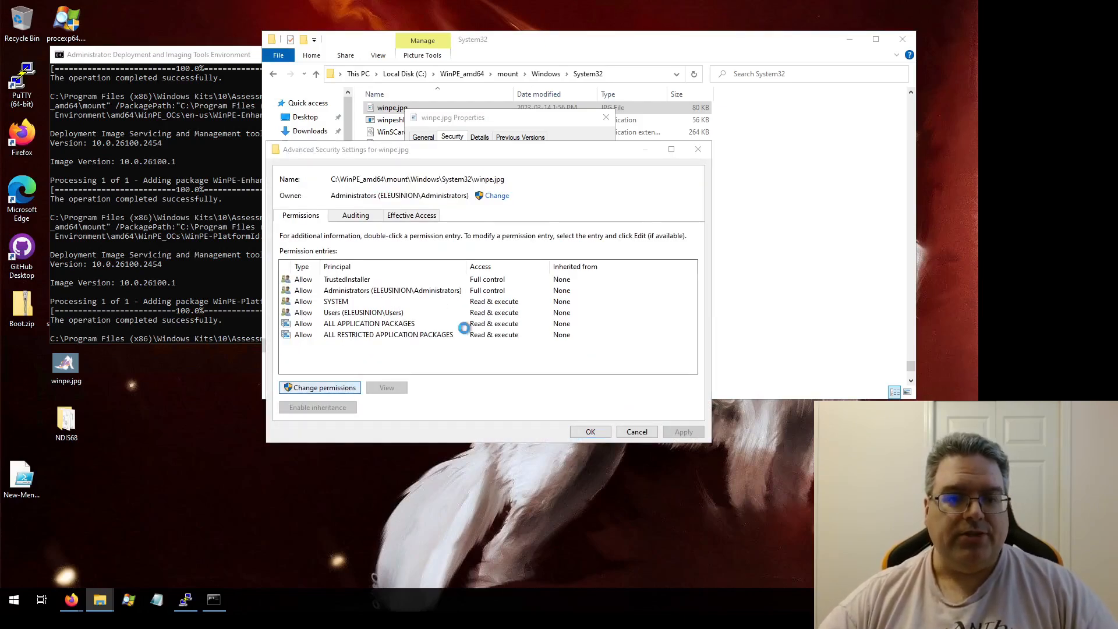
{"action": "left_click", "coordinate": [427, 291]}
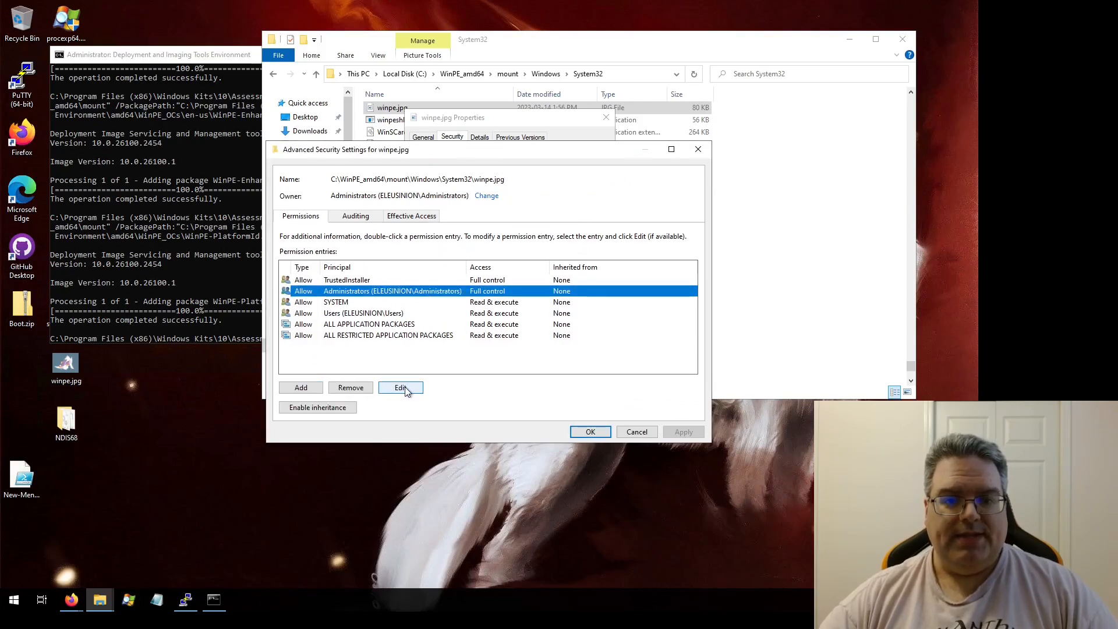
{"action": "left_click", "coordinate": [401, 387]}
{"action": "left_click", "coordinate": [309, 225]}
{"action": "left_click", "coordinate": [300, 237]}
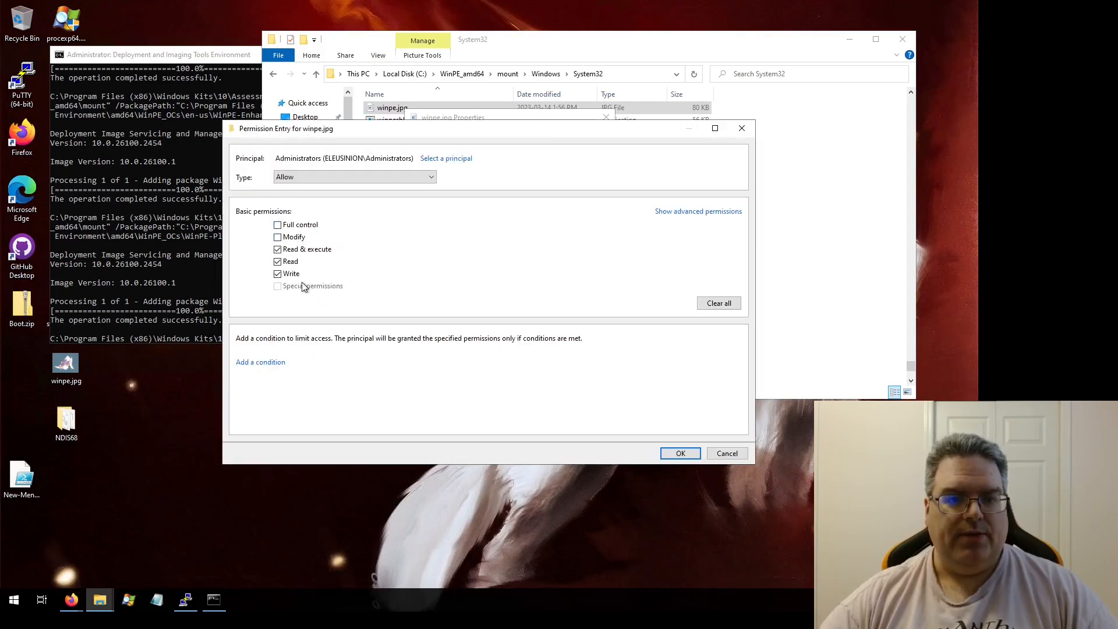
{"action": "left_click", "coordinate": [680, 452]}
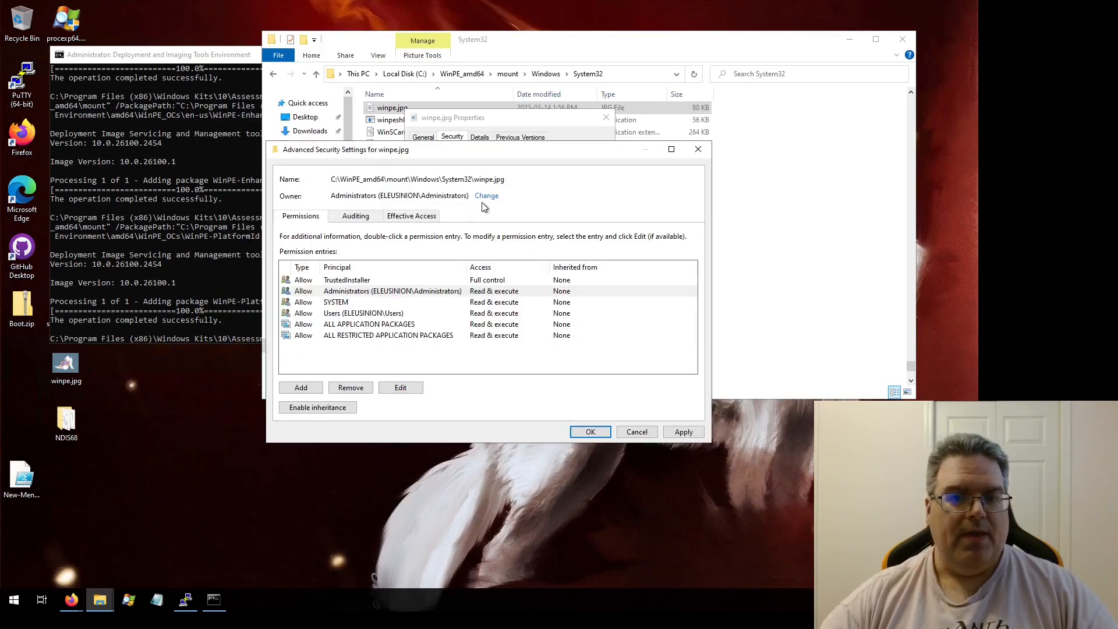
{"action": "left_click", "coordinate": [684, 432]}
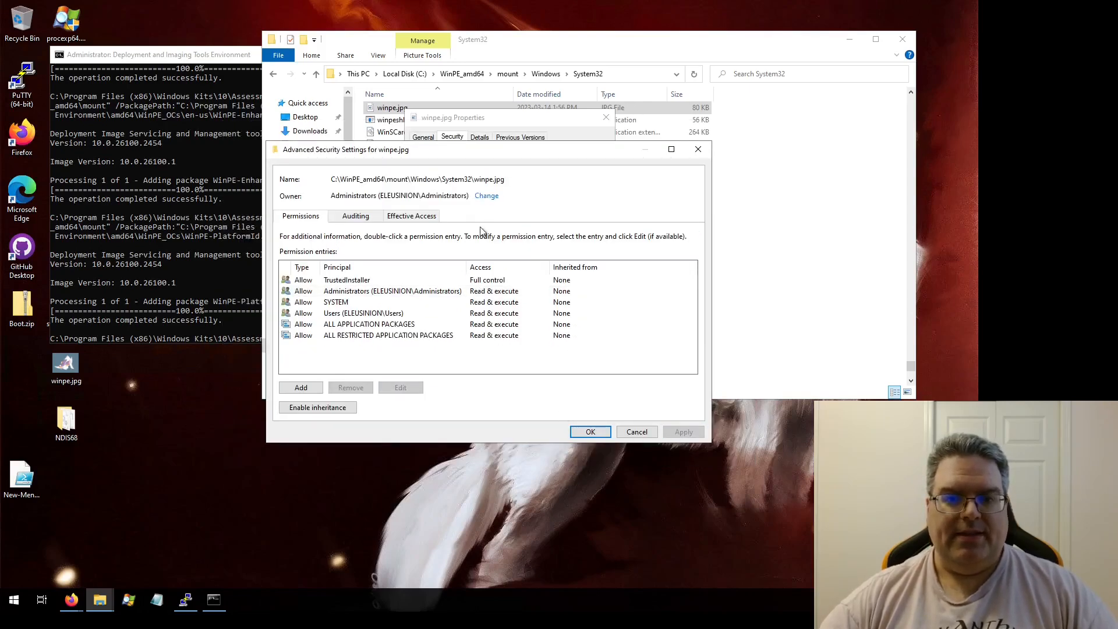
Step: Change the owner of winpe.jpg back to NT SERVICE\TrustedInstaller and confirm the advanced security settings
{"action": "left_click", "coordinate": [486, 196]}
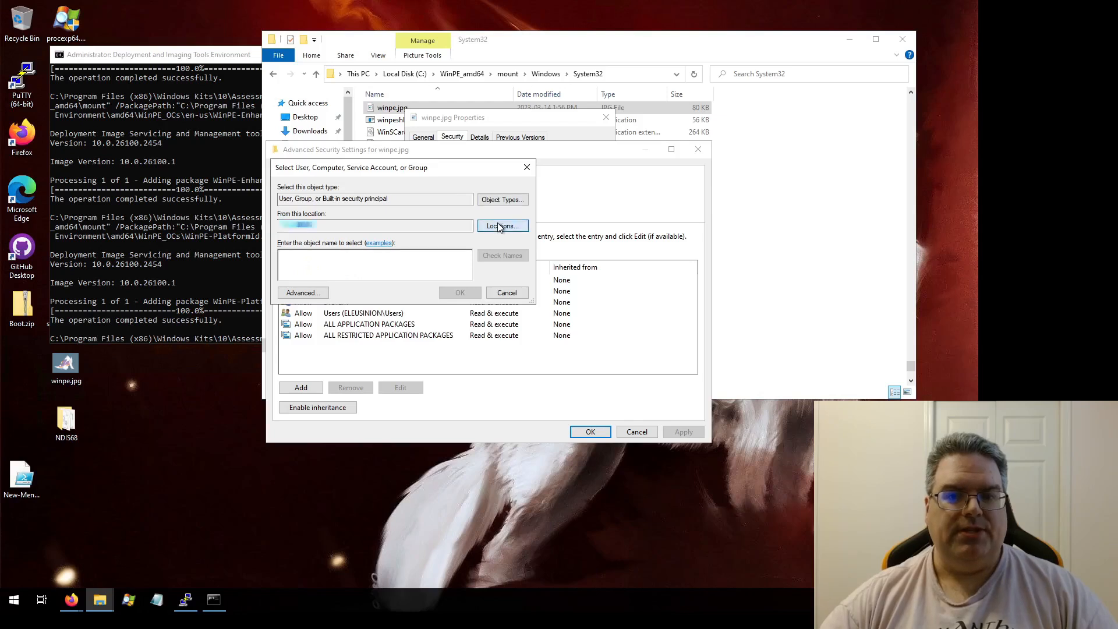
{"action": "left_click", "coordinate": [497, 224]}
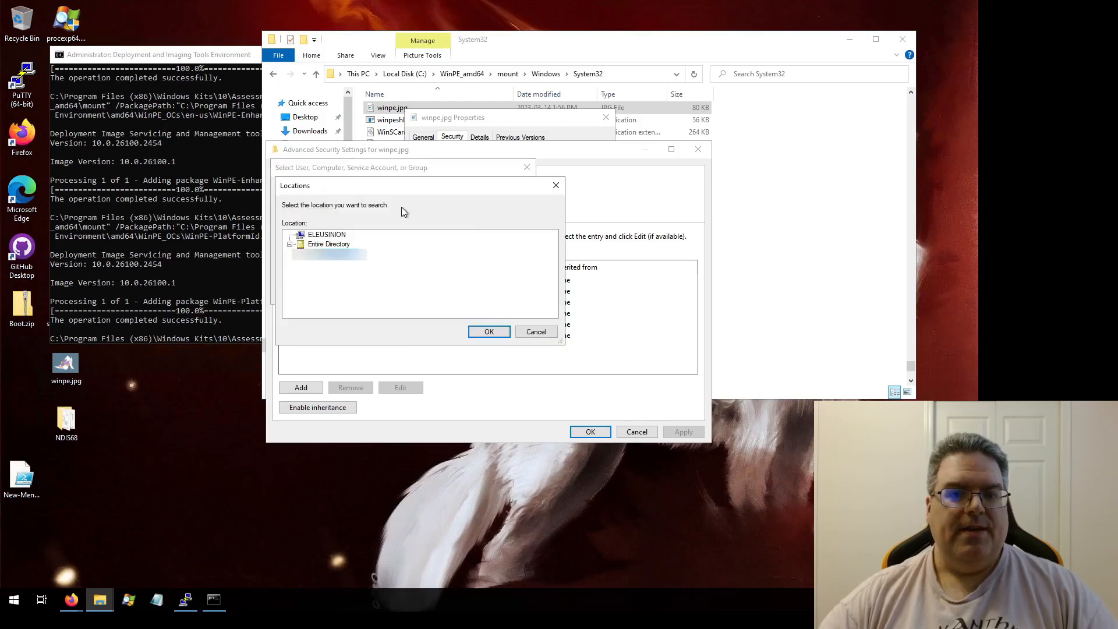
{"action": "left_click", "coordinate": [499, 332]}
{"action": "type", "text": "T"}
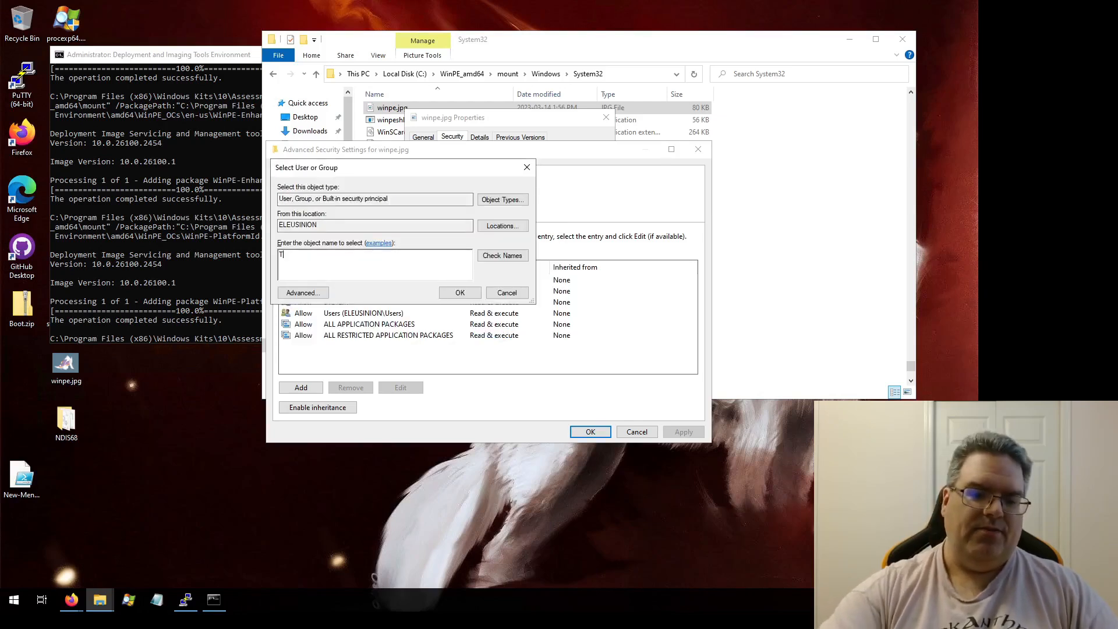
{"action": "type", "text": "rustedInstalle"}
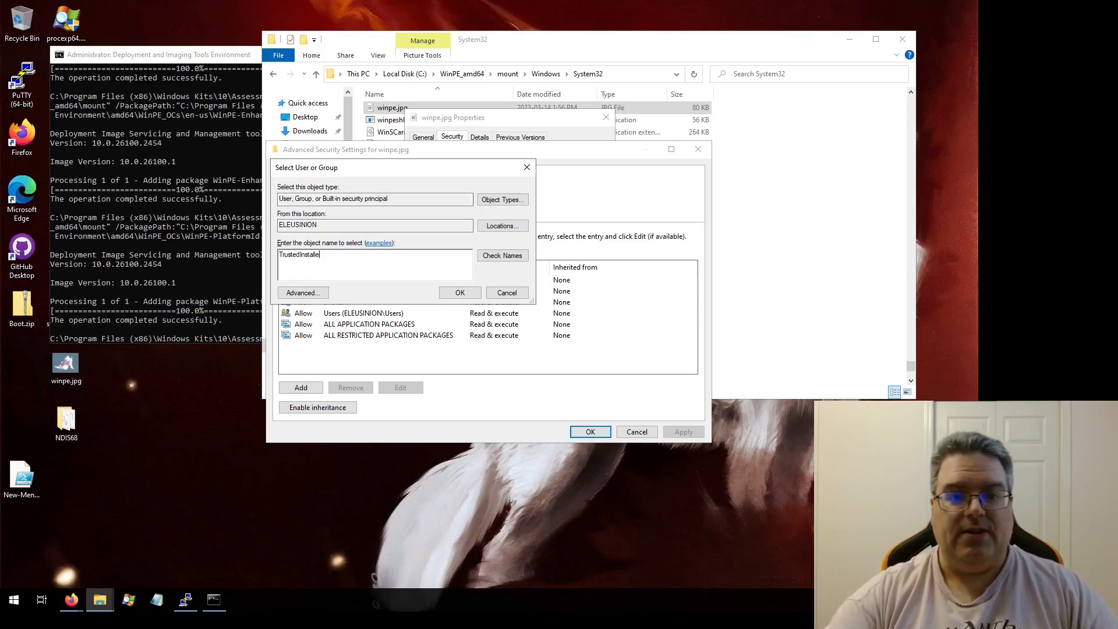
{"action": "type", "text": "r"}
{"action": "key", "text": "Return"}
{"action": "key", "text": "Return"}
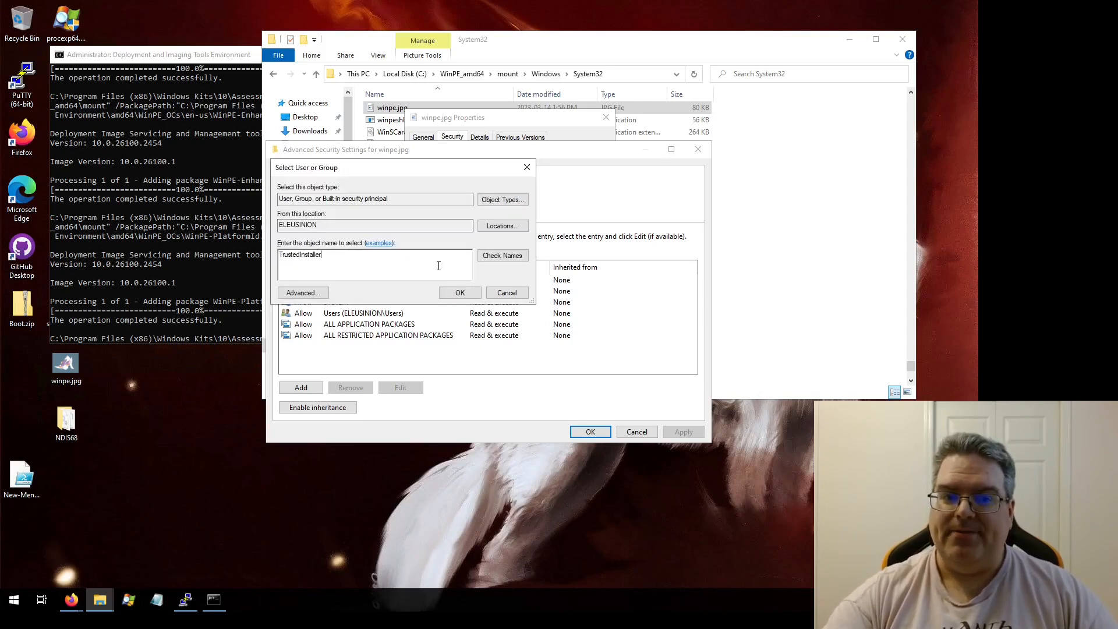
{"action": "type", "text": "NT SERVICE\\"}
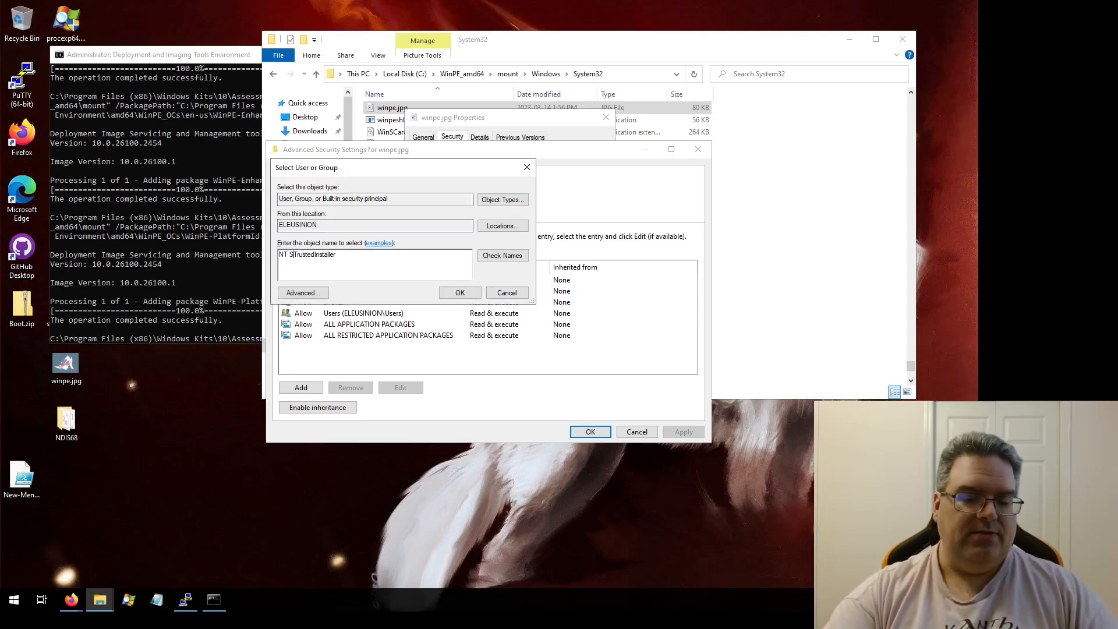
{"action": "type", "text": "\\"}
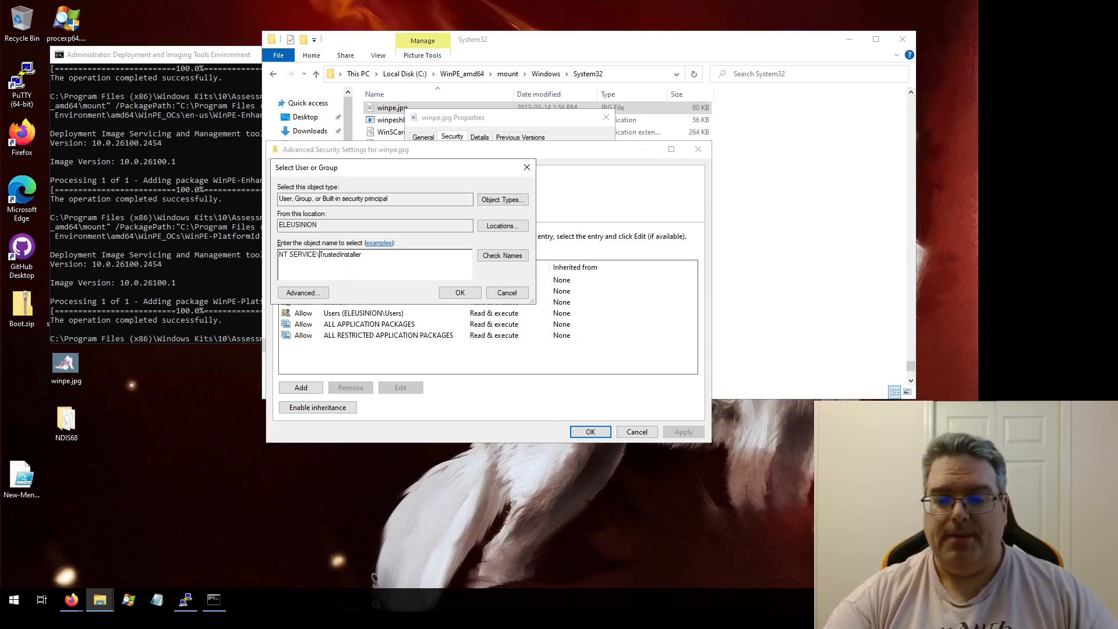
{"action": "left_click", "coordinate": [362, 255]}
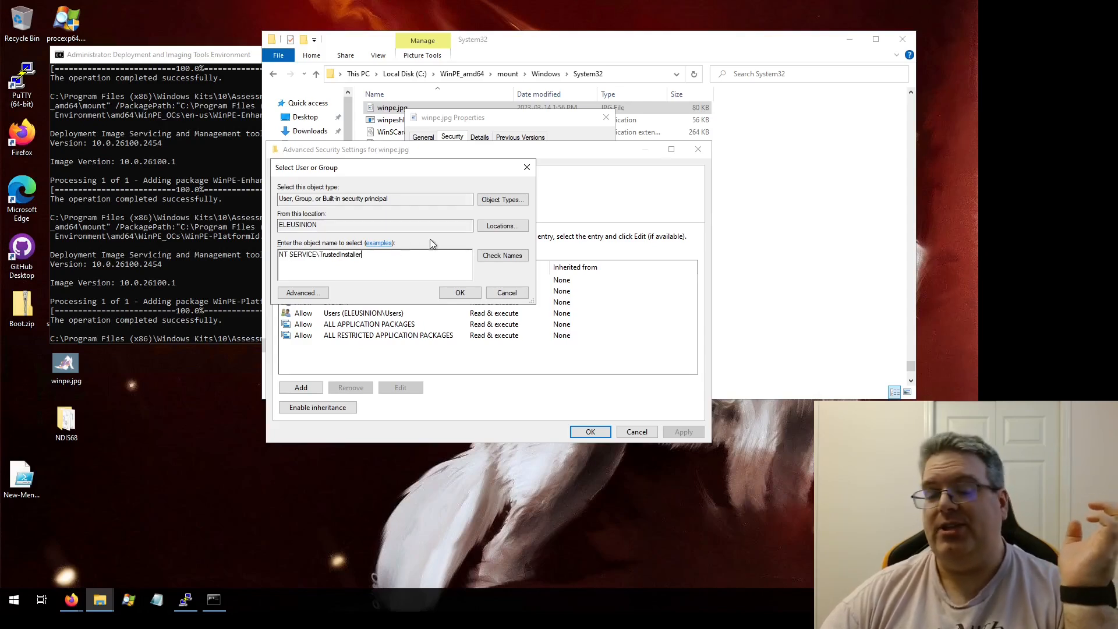
{"action": "left_click", "coordinate": [460, 293]}
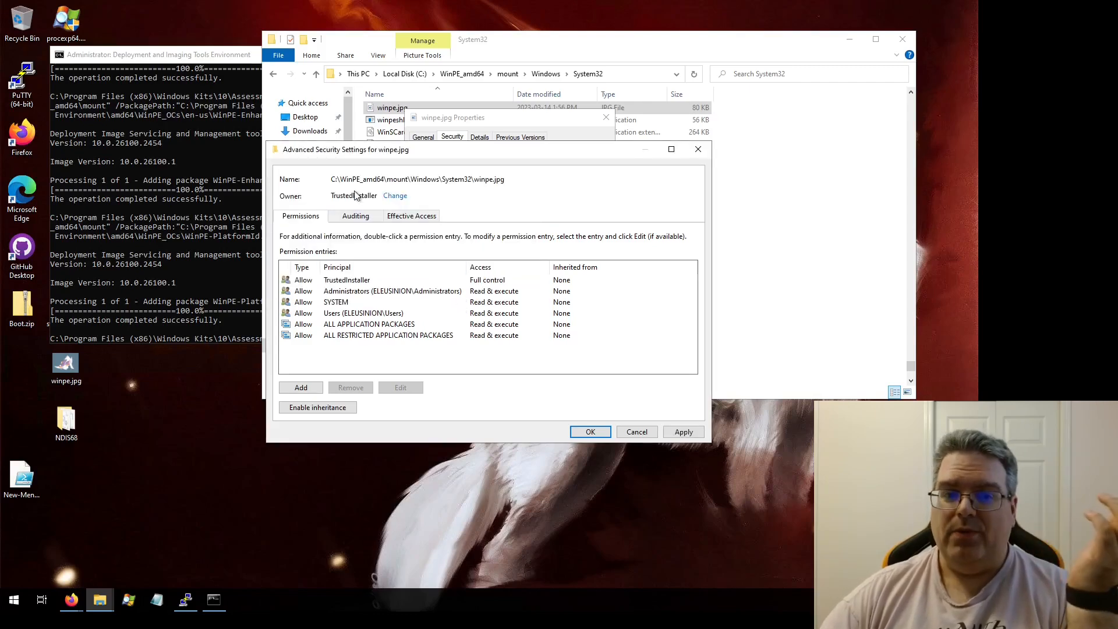
{"action": "left_click", "coordinate": [588, 432]}
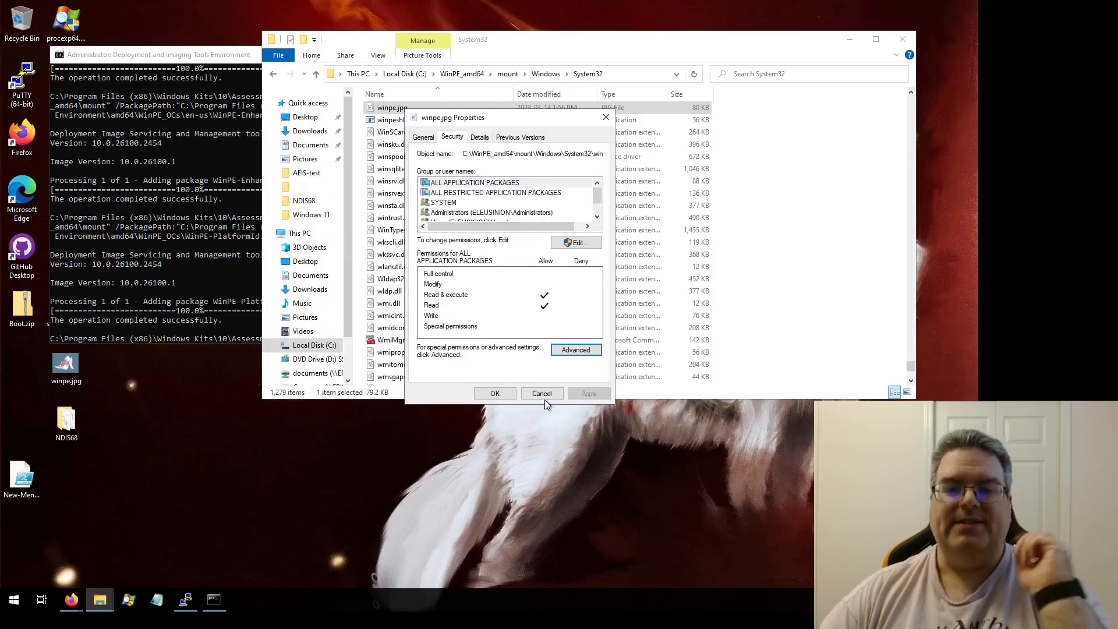
Step: Reopen the advanced security settings to check the file's owner, then close the properties dialog
{"action": "left_click", "coordinate": [575, 351]}
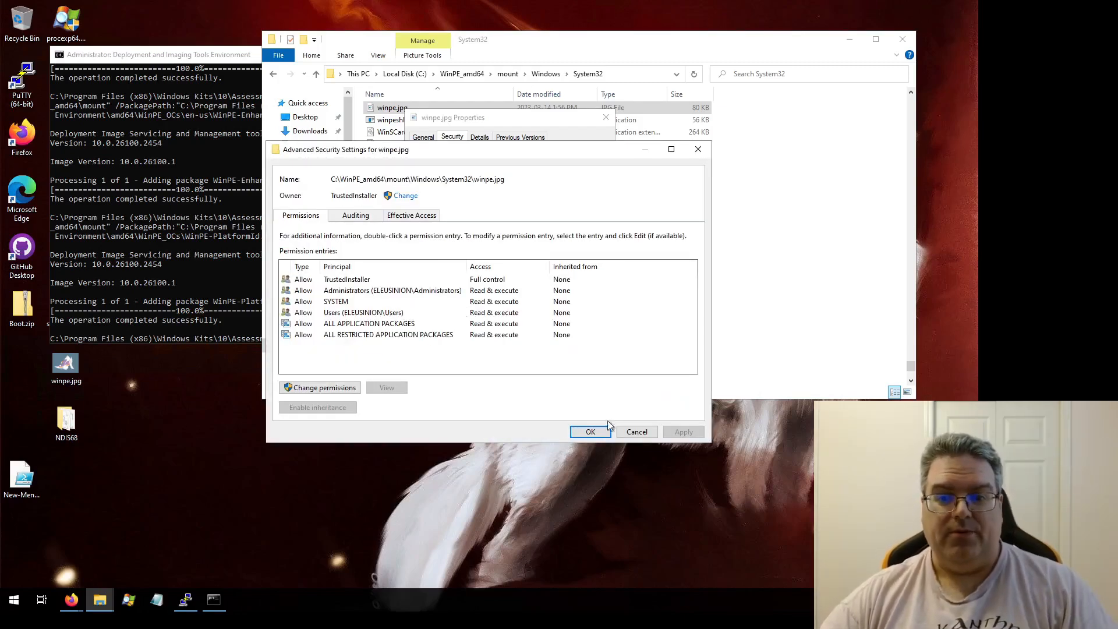
{"action": "left_click", "coordinate": [618, 432]}
{"action": "left_click", "coordinate": [495, 392]}
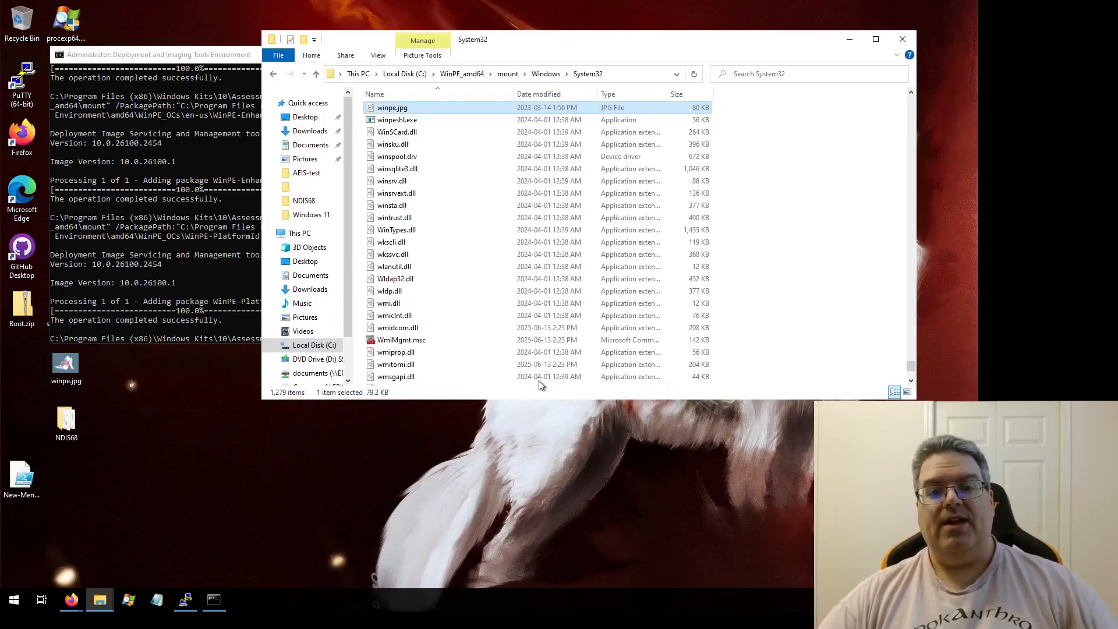
{"action": "left_click", "coordinate": [275, 75]}
{"action": "left_click", "coordinate": [276, 76]}
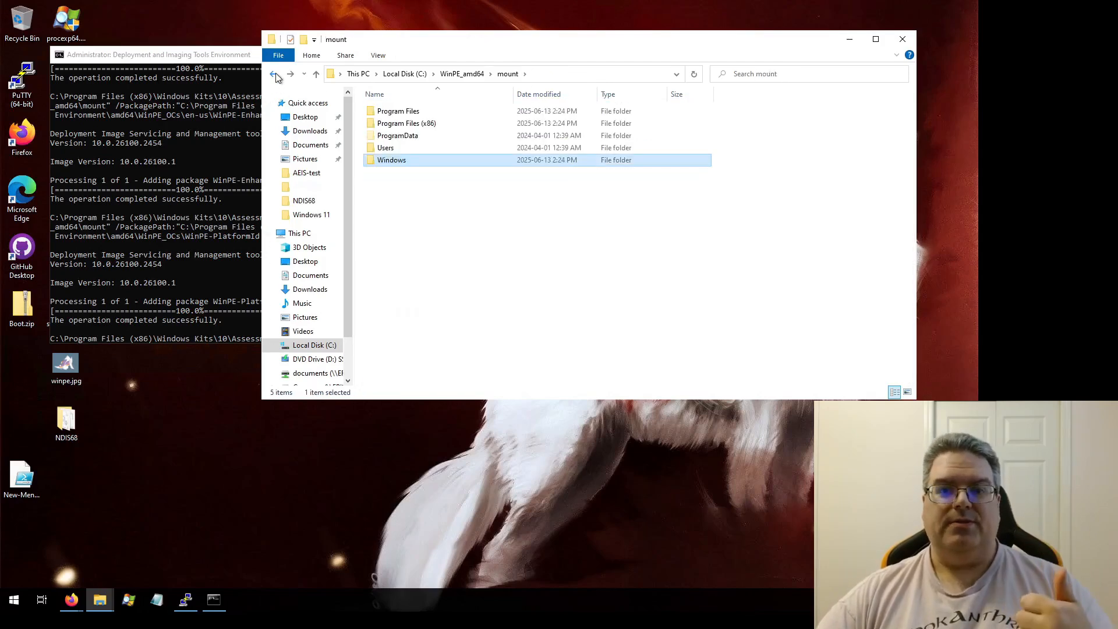
{"action": "left_click", "coordinate": [275, 76]}
{"action": "left_click", "coordinate": [452, 218]}
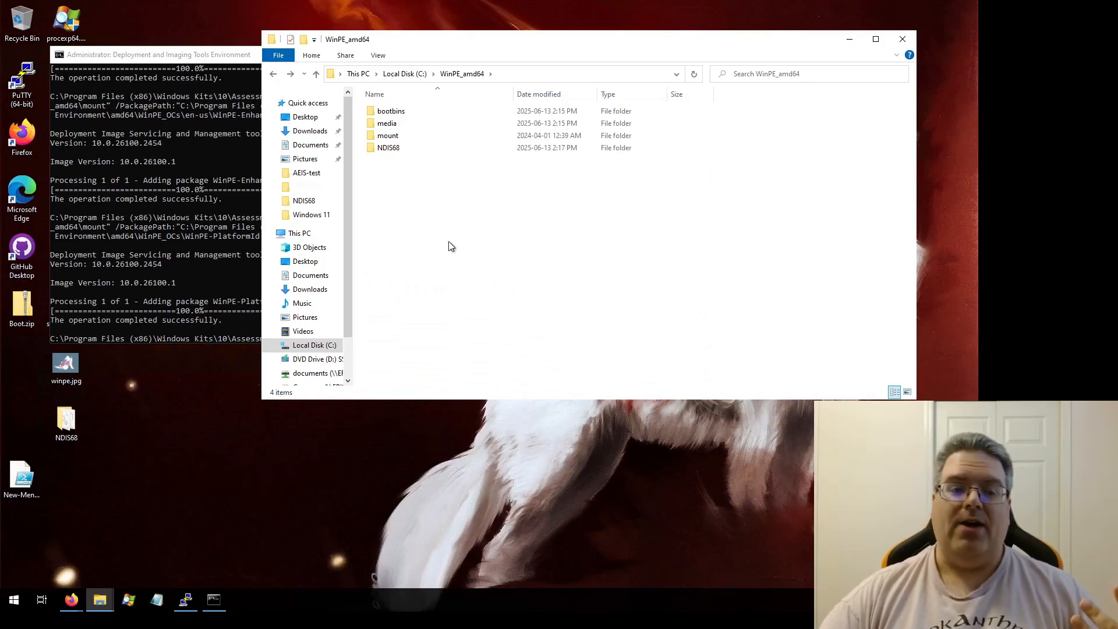
Step: Review the remaining WinPE mount-and-customize steps and the create-bootable-media documentation in the browser
{"action": "left_click", "coordinate": [72, 600]}
{"action": "left_click", "coordinate": [90, 550]}
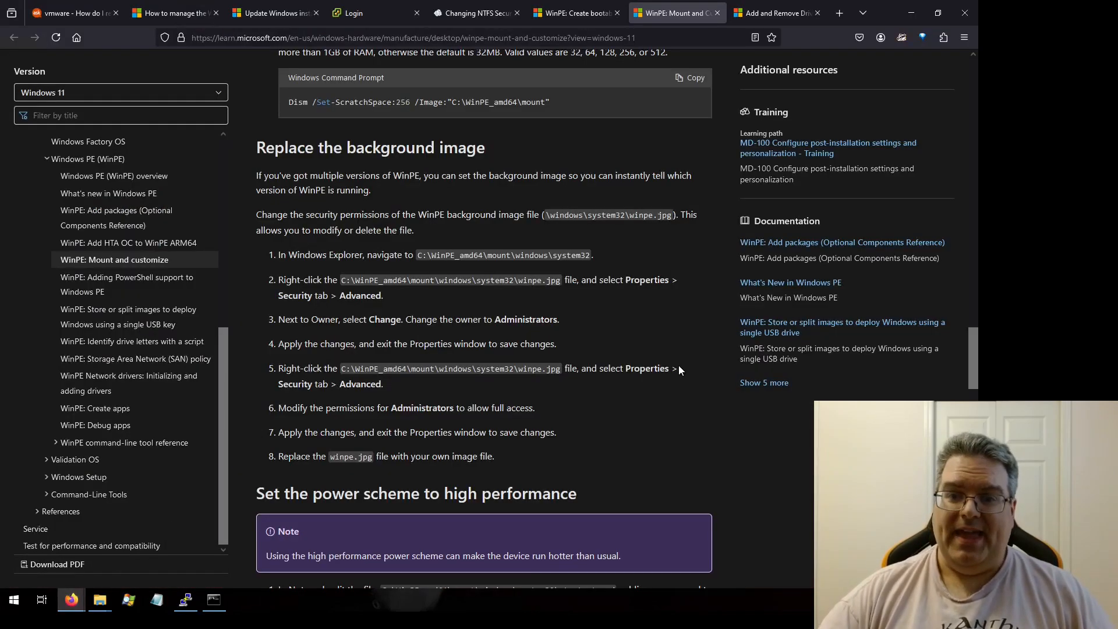
{"action": "scroll", "coordinate": [681, 368], "scroll_direction": "up", "scroll_amount": 15}
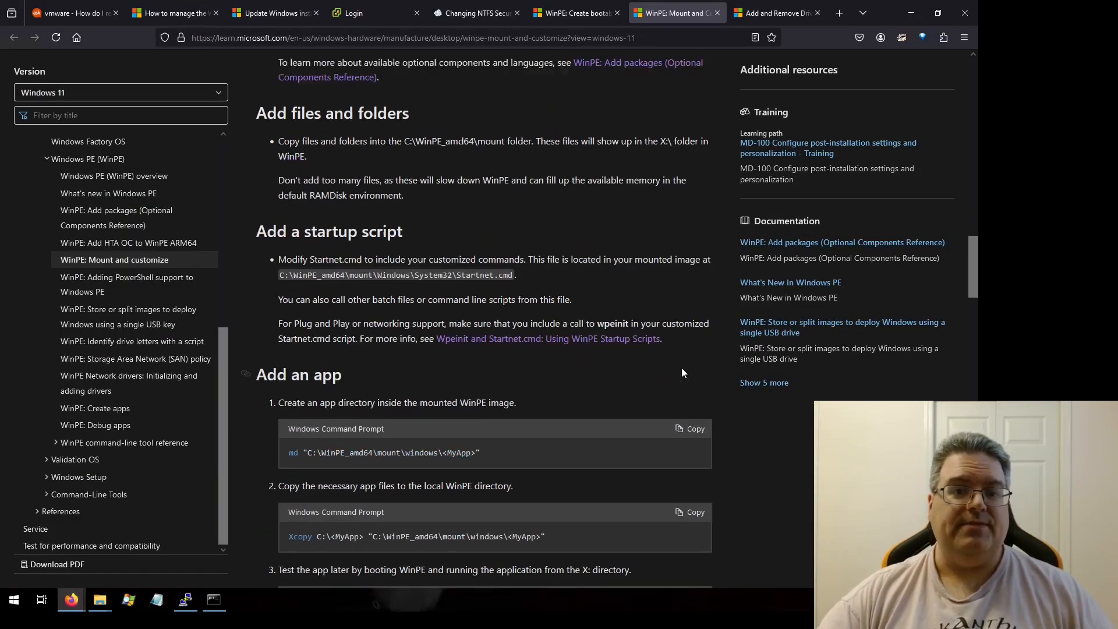
{"action": "scroll", "coordinate": [682, 373], "scroll_direction": "up", "scroll_amount": 6}
{"action": "scroll", "coordinate": [681, 372], "scroll_direction": "down", "scroll_amount": 12}
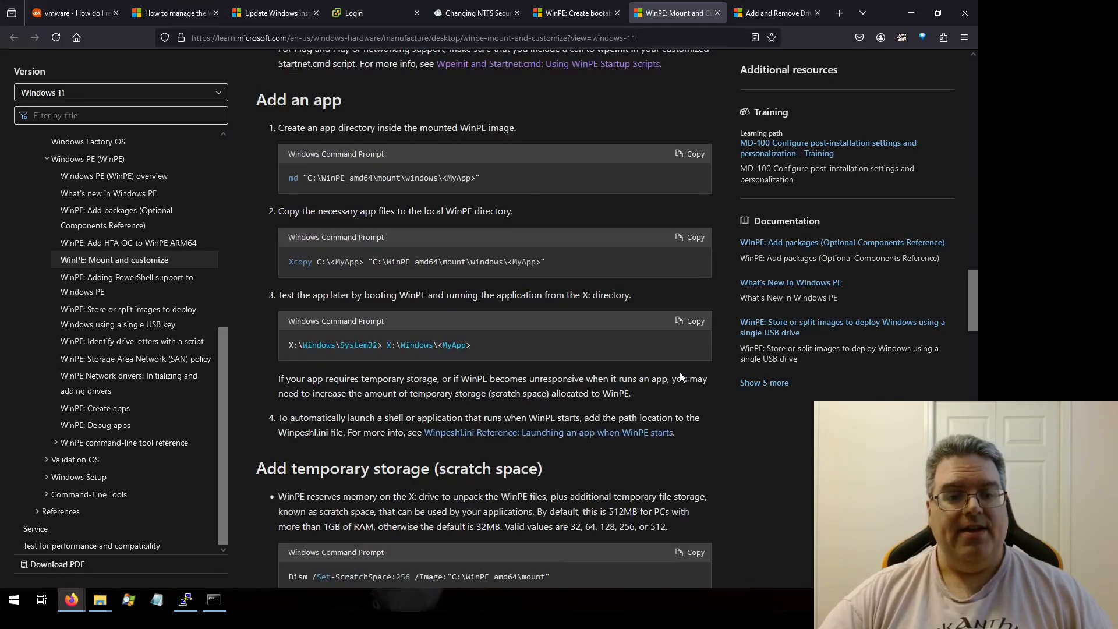
{"action": "scroll", "coordinate": [679, 372], "scroll_direction": "down", "scroll_amount": 6}
{"action": "scroll", "coordinate": [668, 376], "scroll_direction": "up", "scroll_amount": 7}
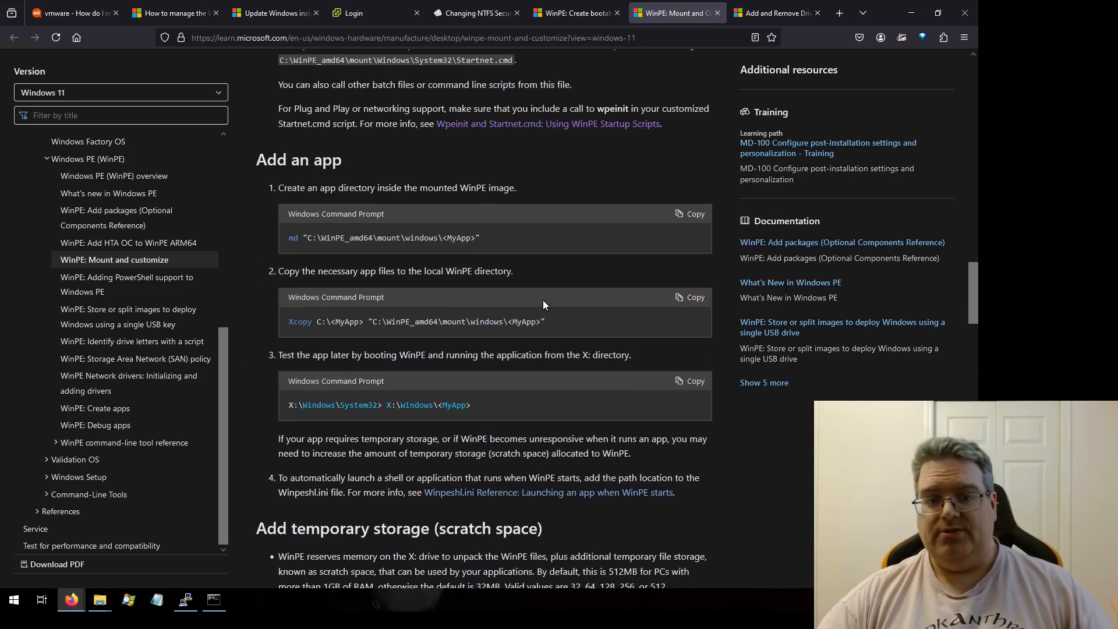
{"action": "scroll", "coordinate": [543, 302], "scroll_direction": "down", "scroll_amount": 14}
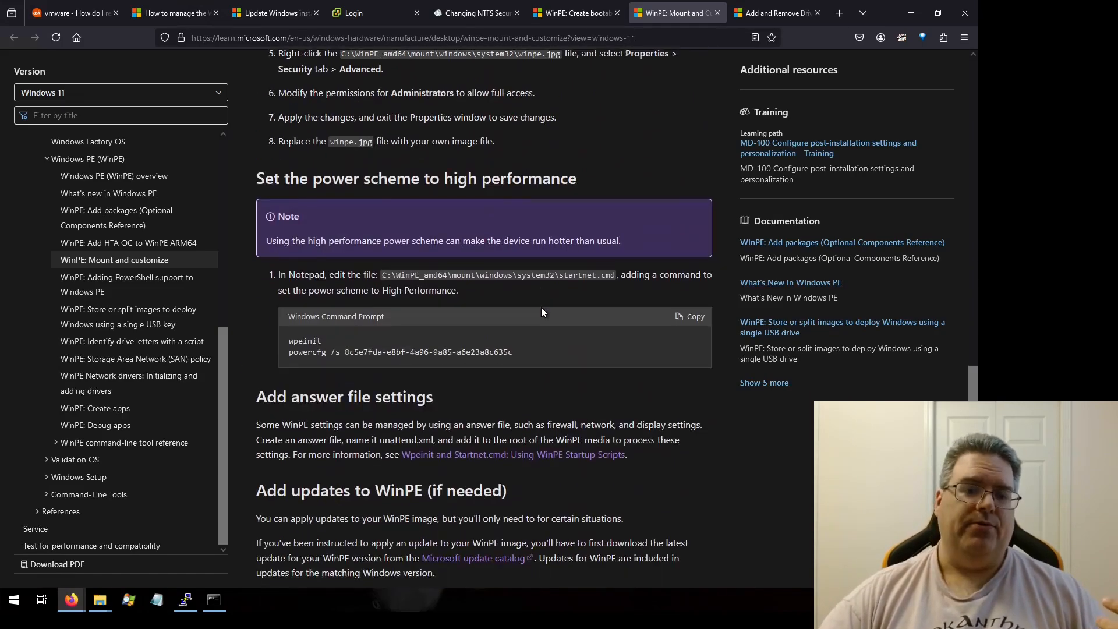
{"action": "scroll", "coordinate": [539, 307], "scroll_direction": "down", "scroll_amount": 4}
{"action": "scroll", "coordinate": [417, 291], "scroll_direction": "down", "scroll_amount": 6}
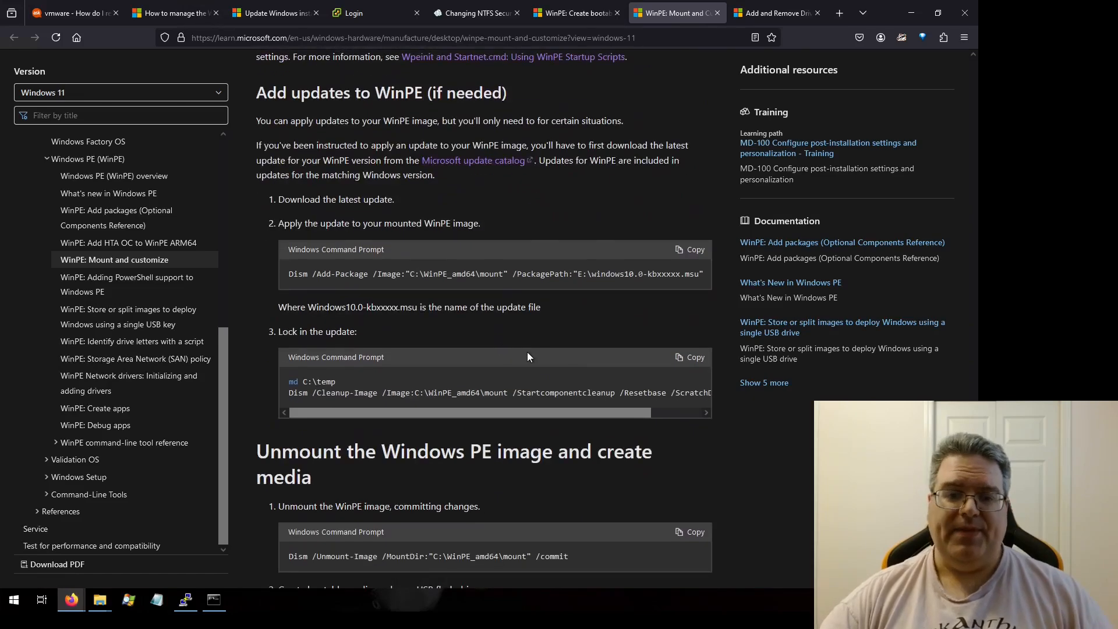
{"action": "scroll", "coordinate": [694, 399], "scroll_direction": "down", "scroll_amount": 3}
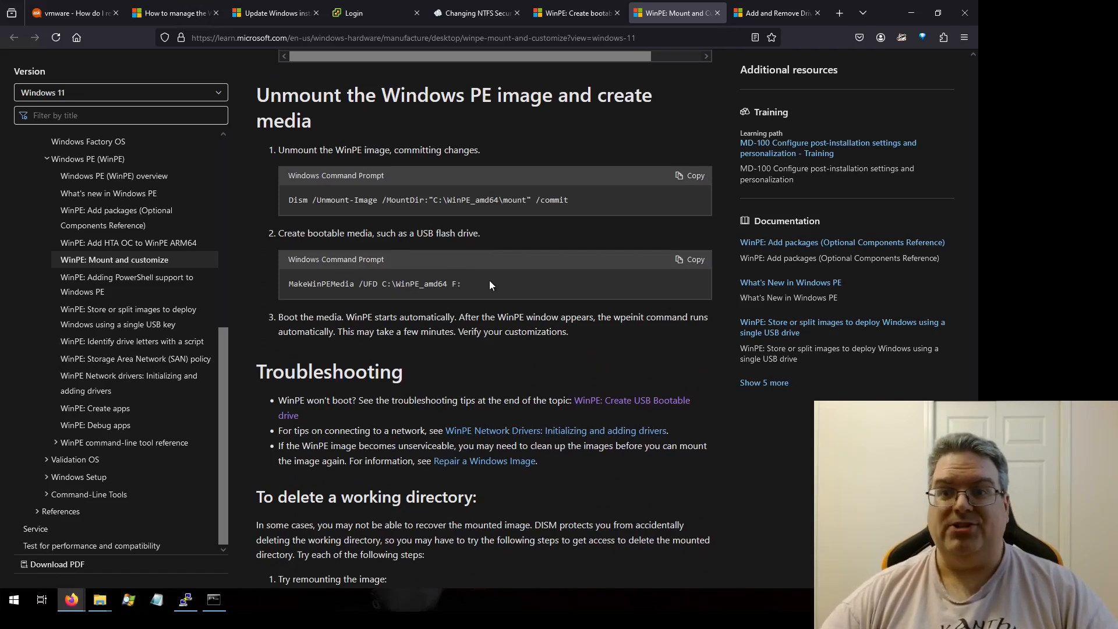
{"action": "left_click", "coordinate": [574, 14]}
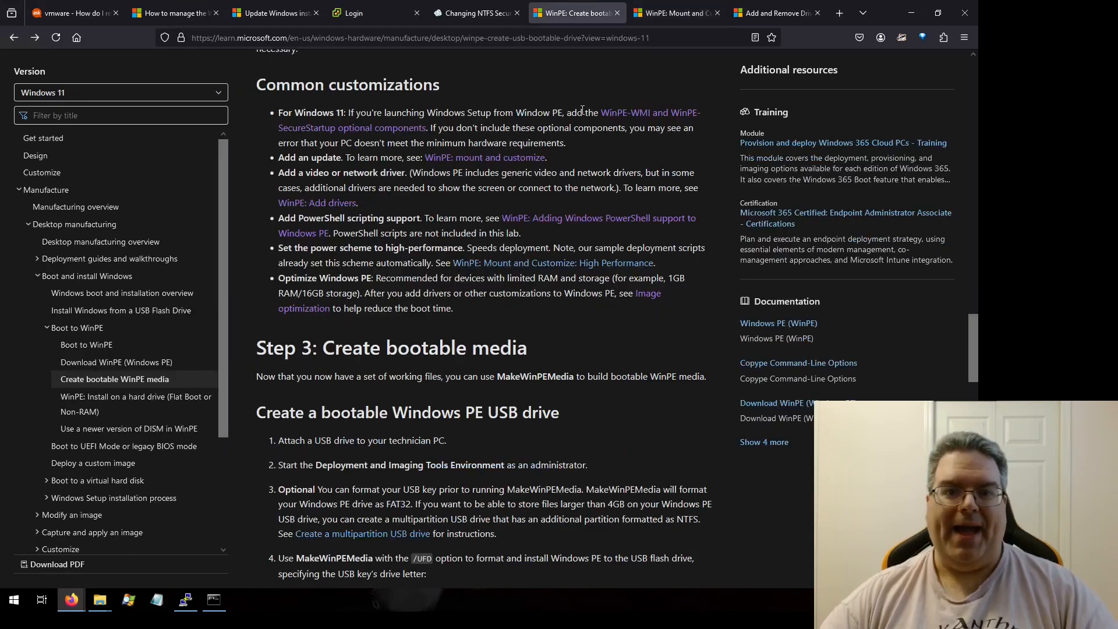
{"action": "scroll", "coordinate": [512, 291], "scroll_direction": "down", "scroll_amount": 3}
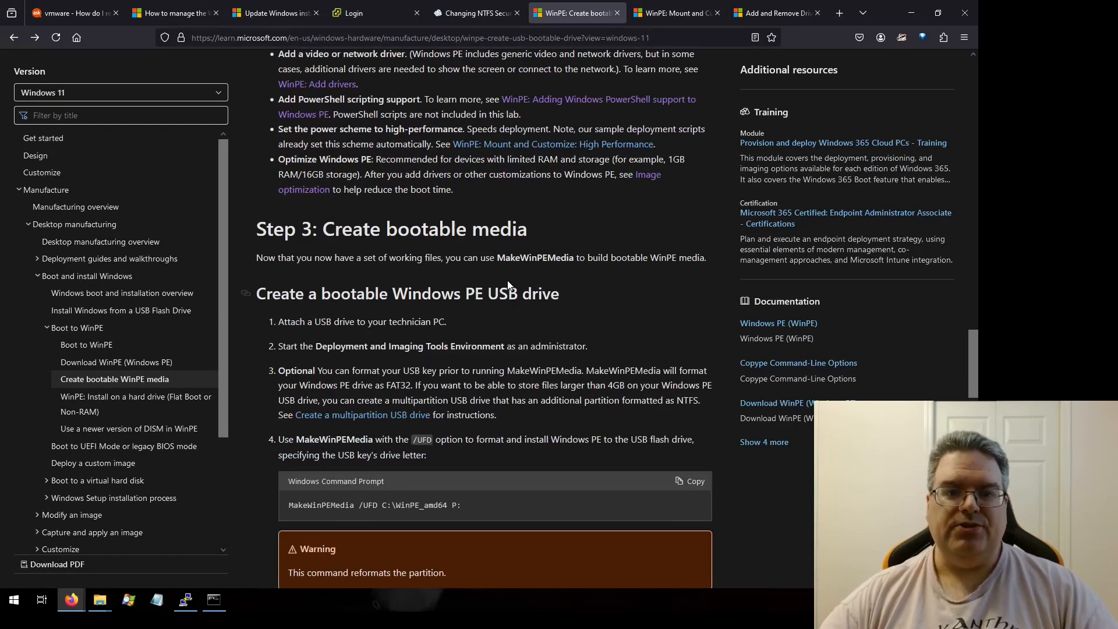
{"action": "scroll", "coordinate": [472, 310], "scroll_direction": "down", "scroll_amount": 3}
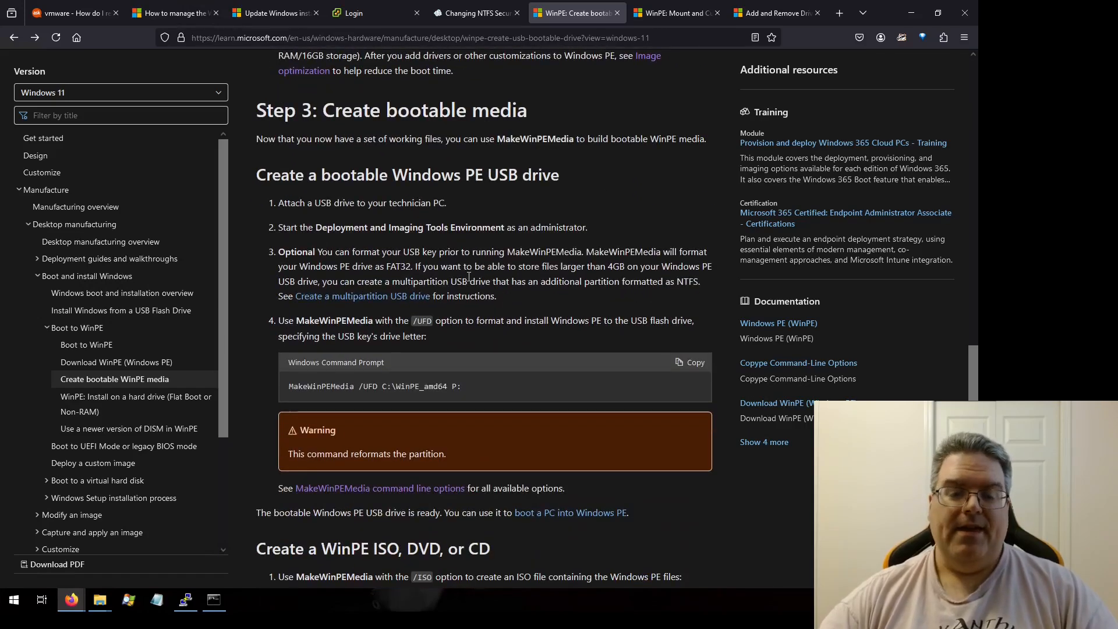
{"action": "scroll", "coordinate": [469, 277], "scroll_direction": "down", "scroll_amount": 5}
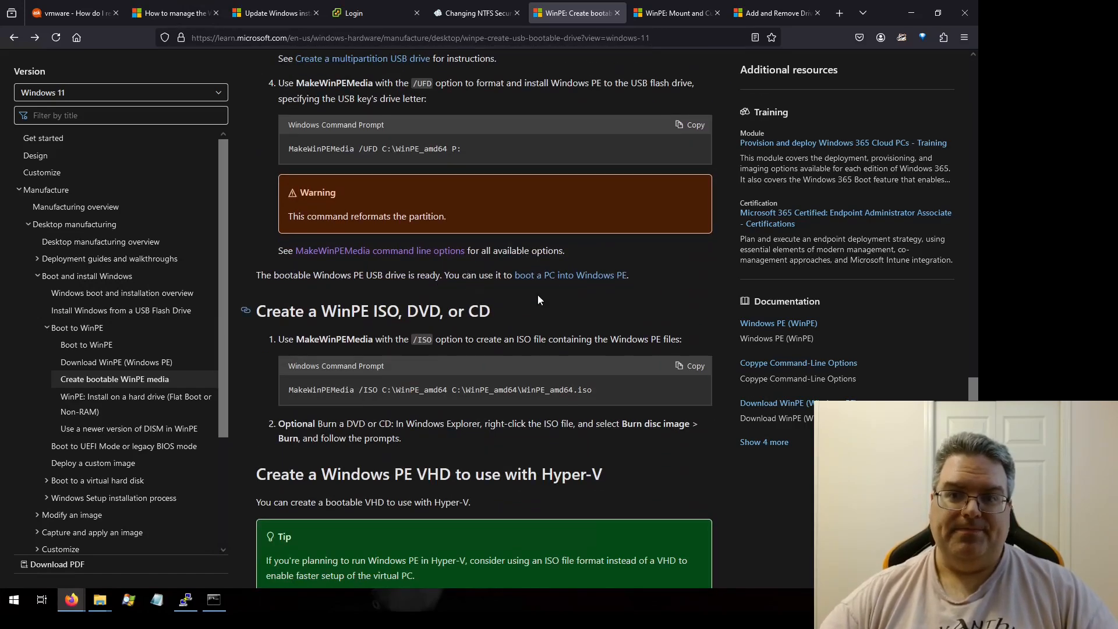
Step: Browse the WinPE_amd64 working folder to locate boot.wim inside media\sources
{"action": "left_click", "coordinate": [214, 599]}
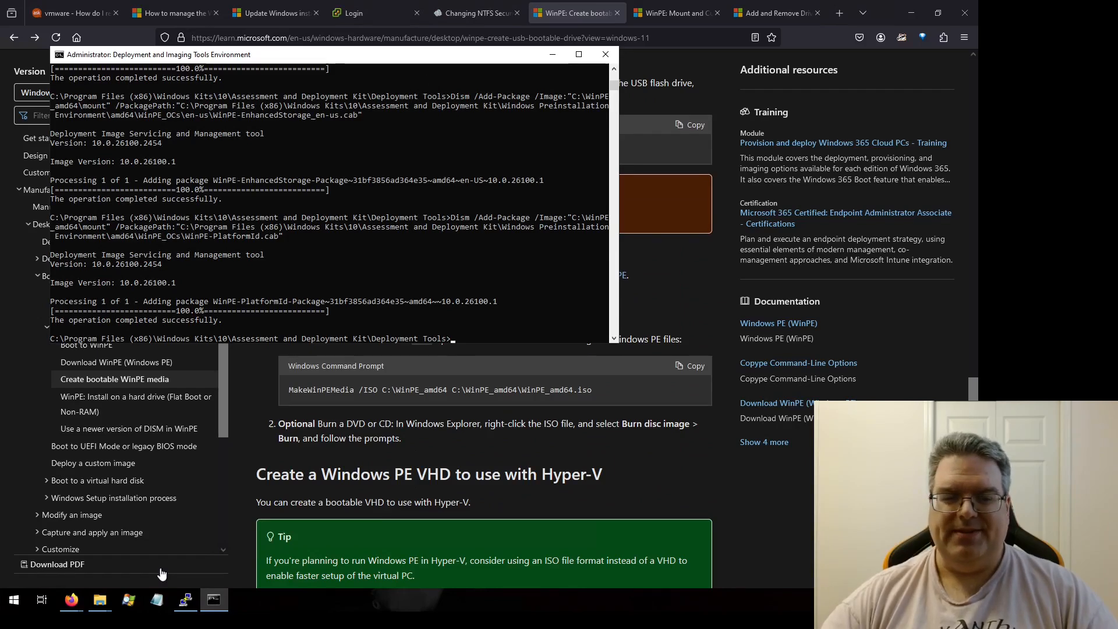
{"action": "left_click", "coordinate": [99, 601]}
{"action": "left_click", "coordinate": [428, 547]}
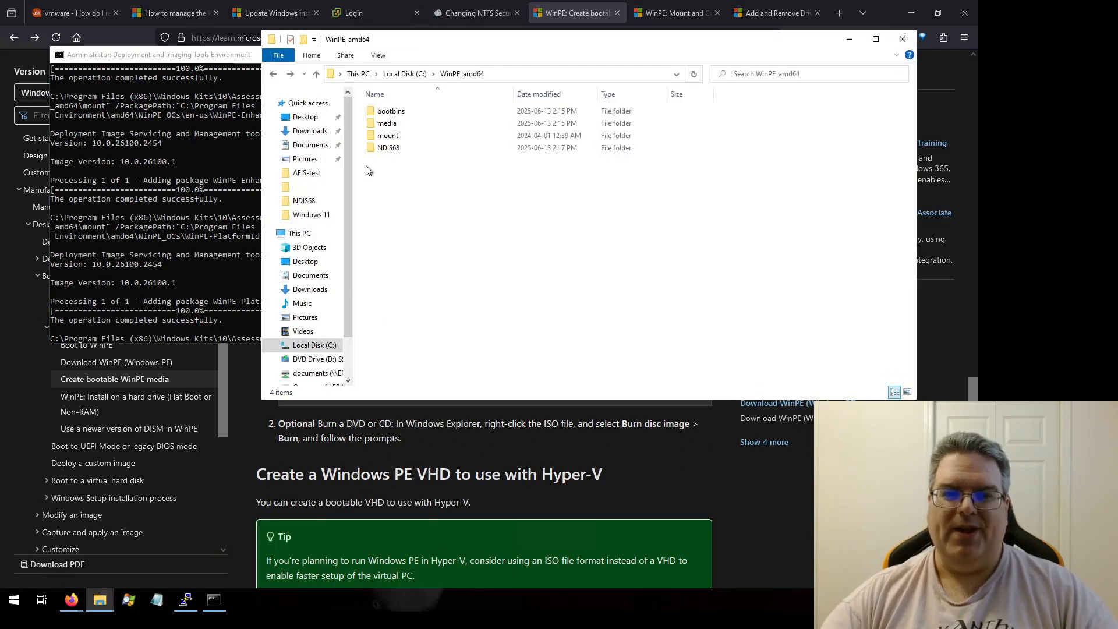
{"action": "double_click", "coordinate": [372, 138]}
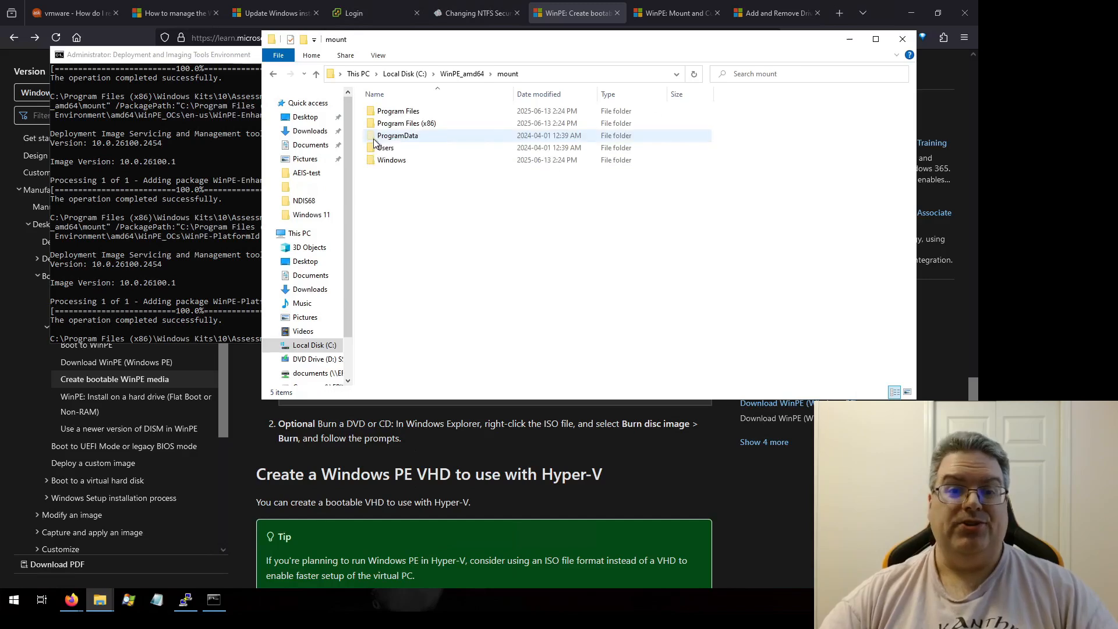
{"action": "left_click", "coordinate": [273, 74]}
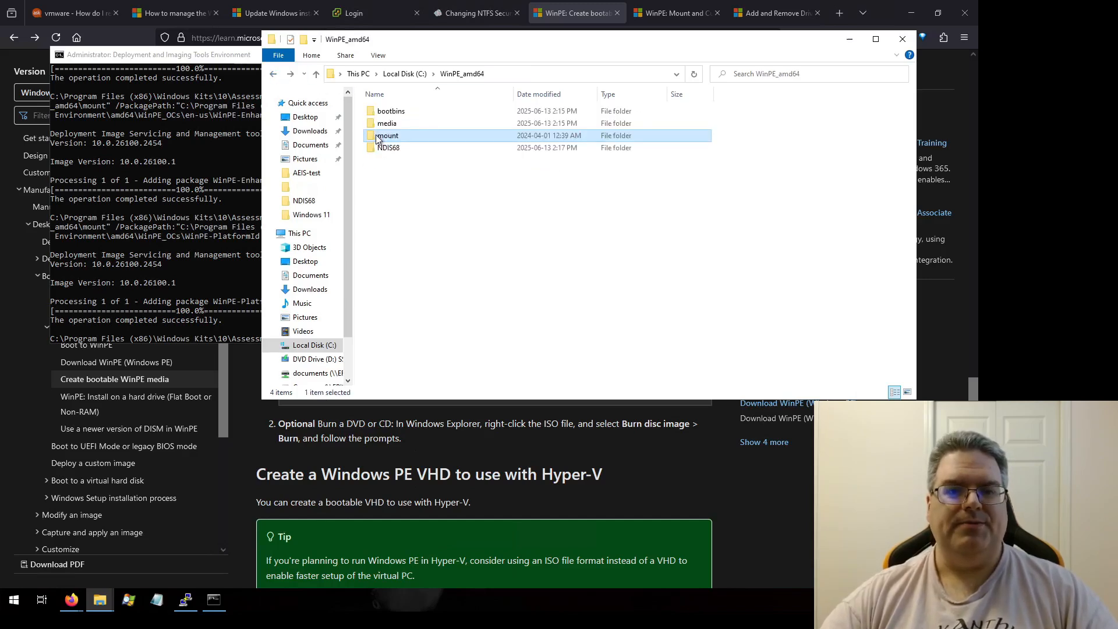
{"action": "double_click", "coordinate": [384, 135]}
{"action": "scroll", "coordinate": [410, 278], "scroll_direction": "down", "scroll_amount": 5}
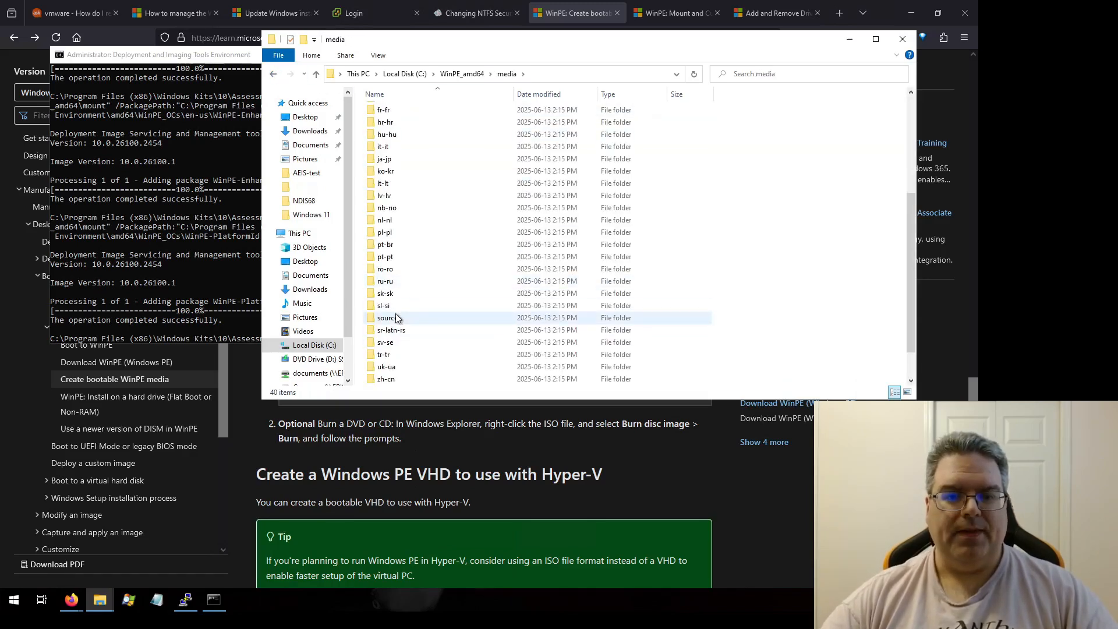
{"action": "double_click", "coordinate": [394, 318]}
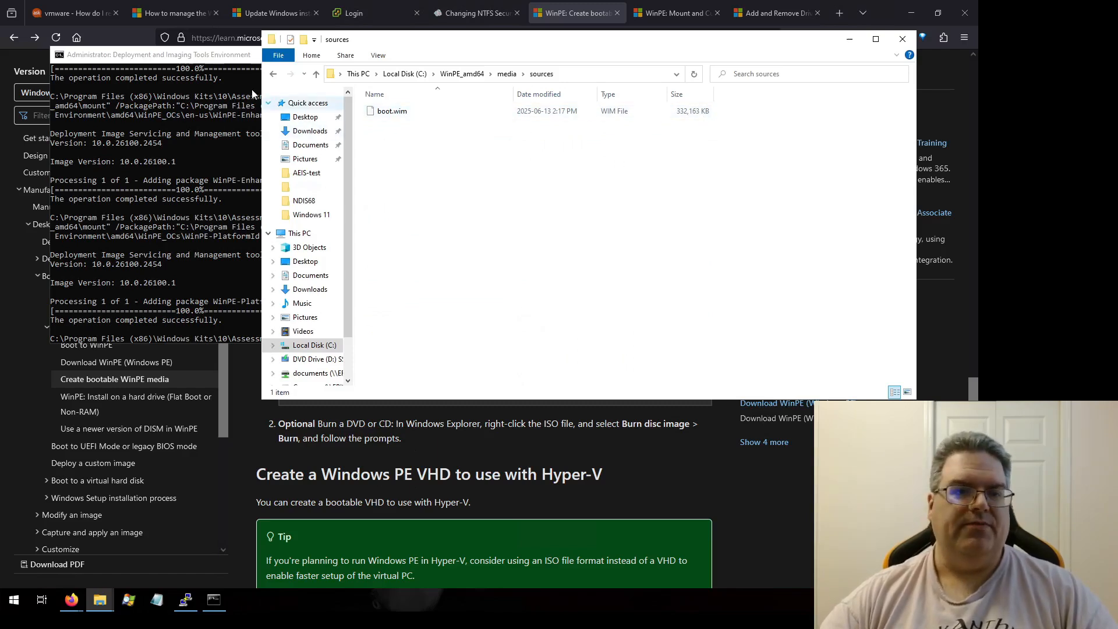
{"action": "left_click", "coordinate": [224, 66]}
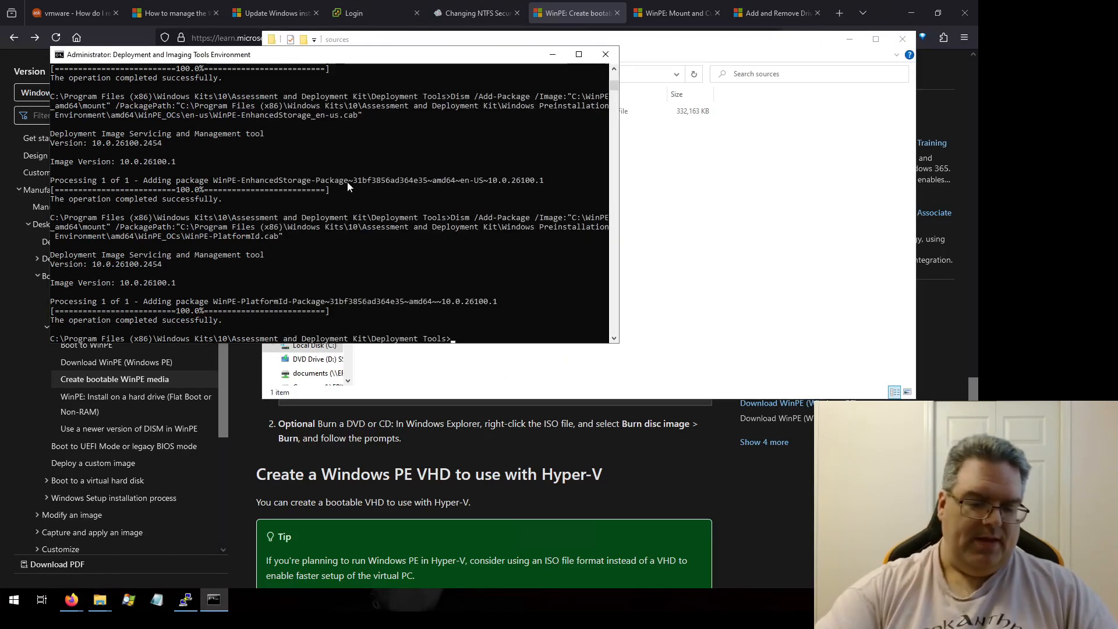
Step: Unmount the WinPE image from C:\WinPE_amd64\mount and commit the changes with Dism /Unmount-Image /Commit /CheckIntegrity
{"action": "key", "text": "Up"}
{"action": "key", "text": "Up"}
{"action": "key", "text": "Up"}
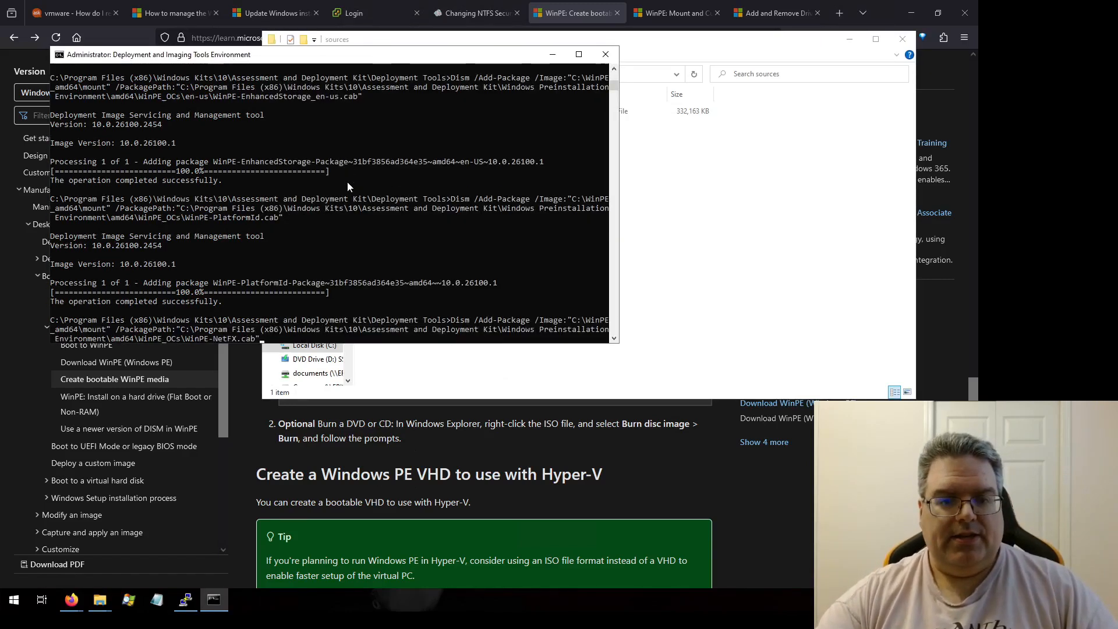
{"action": "key", "text": "Up"}
{"action": "key", "text": "Up"}
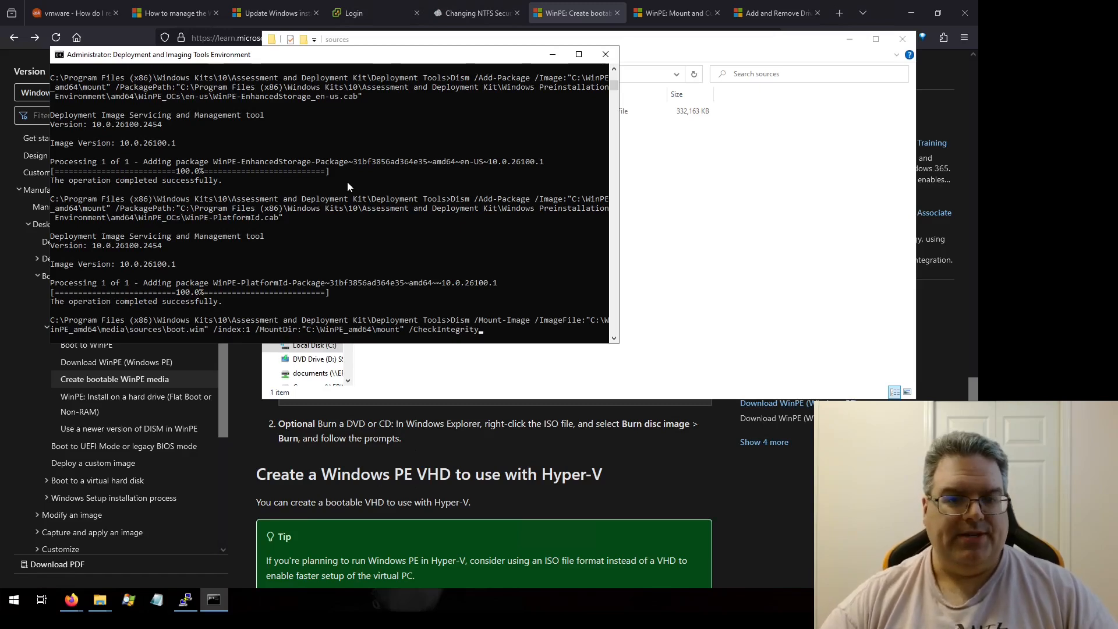
{"action": "key", "text": "Left"}
{"action": "key", "text": "Left"}
{"action": "key", "text": "Left"}
{"action": "key", "text": "Left"}
{"action": "key", "text": "Left"}
{"action": "key", "text": "Left"}
{"action": "key", "text": "Left"}
{"action": "key", "text": "Left"}
{"action": "key", "text": "Left"}
{"action": "key", "text": "Left"}
{"action": "key", "text": "Left"}
{"action": "key", "text": "Left"}
{"action": "key", "text": "Left"}
{"action": "key", "text": "Left"}
{"action": "key", "text": "Left"}
{"action": "key", "text": "Left"}
{"action": "key", "text": "Left"}
{"action": "key", "text": "Left"}
{"action": "key", "text": "Left"}
{"action": "key", "text": "Left"}
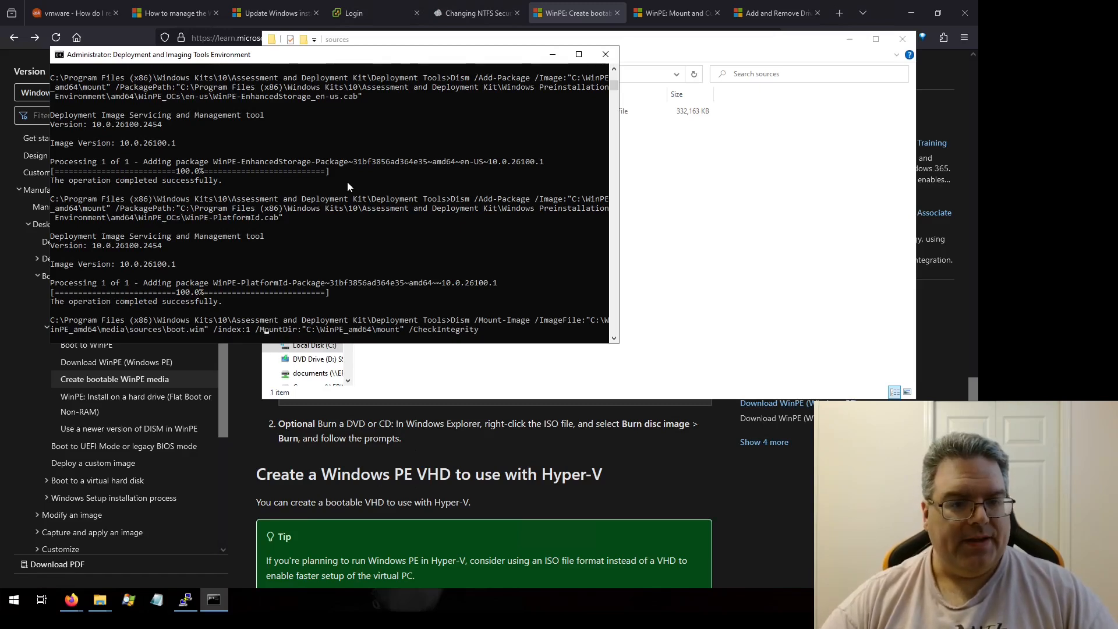
{"action": "key", "text": "BackSpace"}
{"action": "key", "text": "BackSpace"}
{"action": "key", "text": "BackSpace"}
{"action": "key", "text": "BackSpace"}
{"action": "key", "text": "BackSpace"}
{"action": "key", "text": "BackSpace"}
{"action": "key", "text": "BackSpace"}
{"action": "key", "text": "BackSpace"}
{"action": "key", "text": "BackSpace"}
{"action": "key", "text": "BackSpace"}
{"action": "key", "text": "BackSpace"}
{"action": "key", "text": "BackSpace"}
{"action": "key", "text": "BackSpace"}
{"action": "key", "text": "BackSpace"}
{"action": "key", "text": "BackSpace"}
{"action": "key", "text": "BackSpace"}
{"action": "key", "text": "BackSpace"}
{"action": "key", "text": "BackSpace"}
{"action": "key", "text": "BackSpace"}
{"action": "key", "text": "BackSpace"}
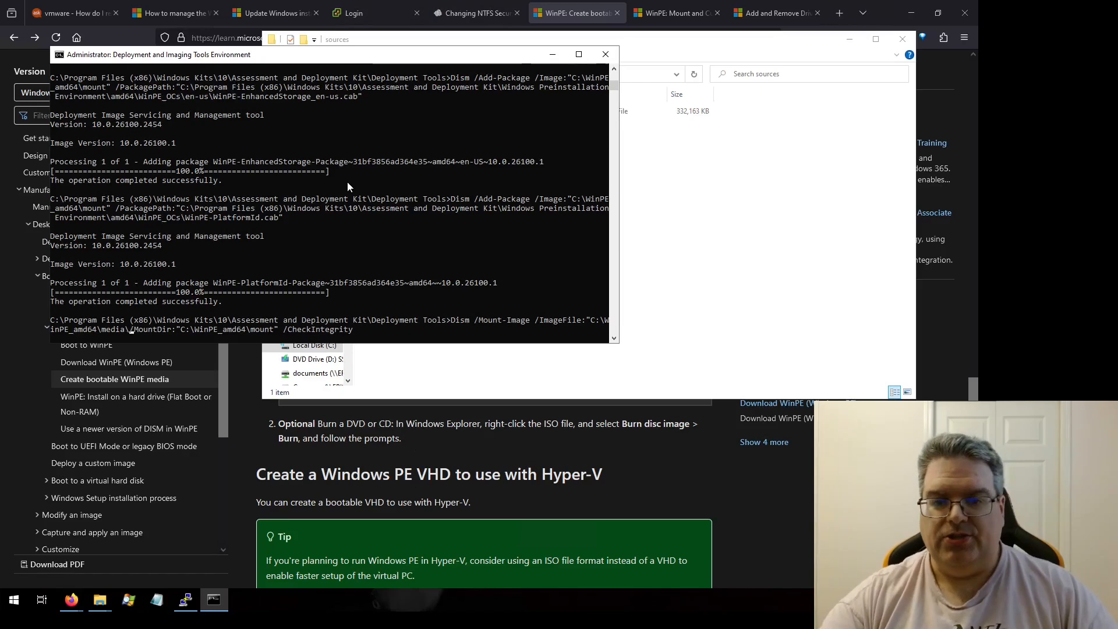
{"action": "key", "text": "BackSpace"}
{"action": "key", "text": "BackSpace"}
{"action": "key", "text": "BackSpace"}
{"action": "key", "text": "BackSpace"}
{"action": "key", "text": "BackSpace"}
{"action": "key", "text": "BackSpace"}
{"action": "key", "text": "BackSpace"}
{"action": "key", "text": "BackSpace"}
{"action": "key", "text": "BackSpace"}
{"action": "key", "text": "BackSpace"}
{"action": "key", "text": "BackSpace"}
{"action": "key", "text": "BackSpace"}
{"action": "key", "text": "BackSpace"}
{"action": "key", "text": "BackSpace"}
{"action": "key", "text": "BackSpace"}
{"action": "key", "text": "BackSpace"}
{"action": "key", "text": "BackSpace"}
{"action": "key", "text": "BackSpace"}
{"action": "key", "text": "BackSpace"}
{"action": "key", "text": "BackSpace"}
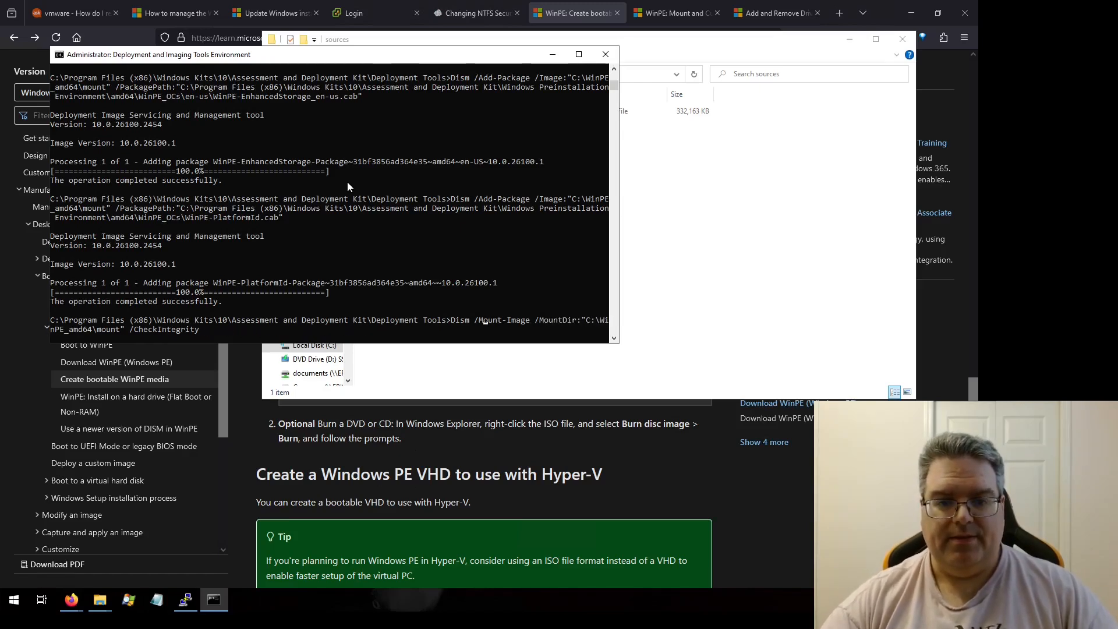
{"action": "key", "text": "Delete"}
{"action": "type", "text": "Un"}
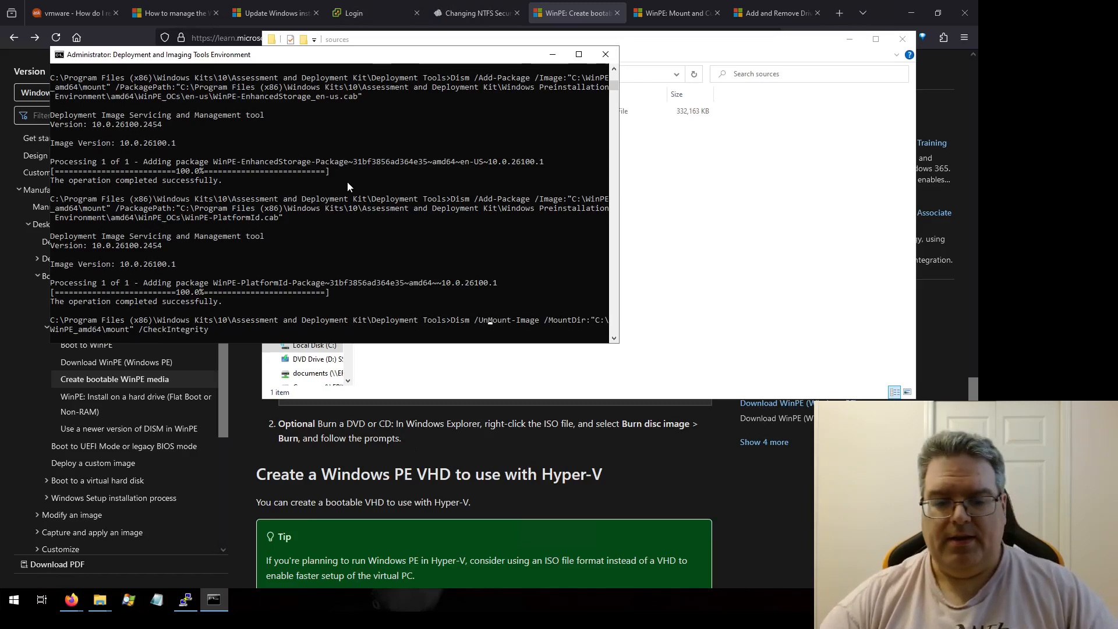
{"action": "type", "text": "m"}
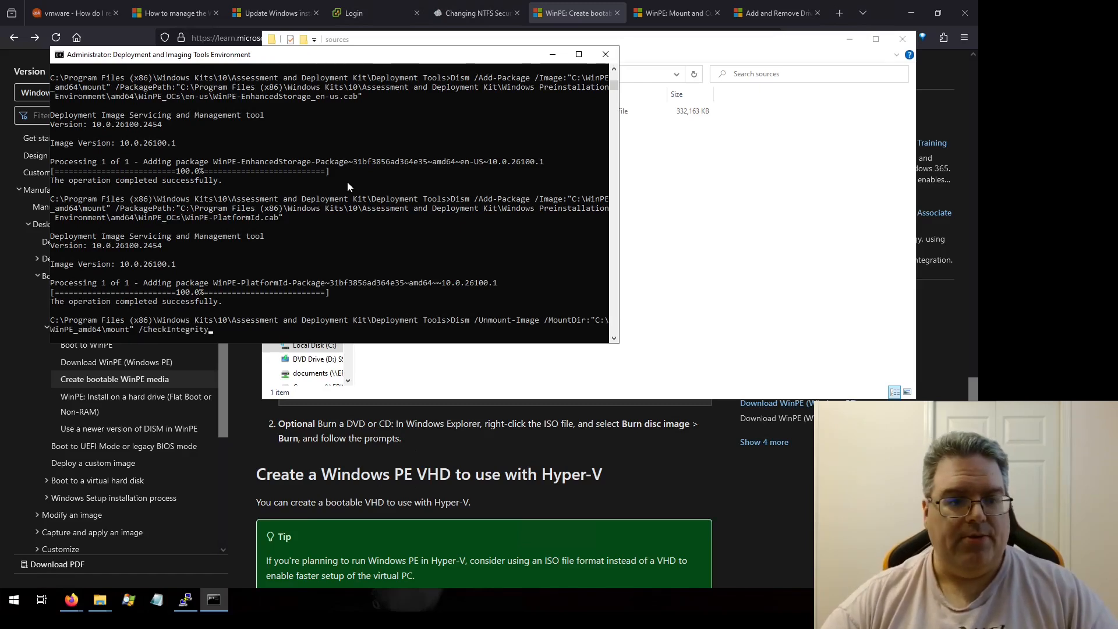
{"action": "key", "text": "Left"}
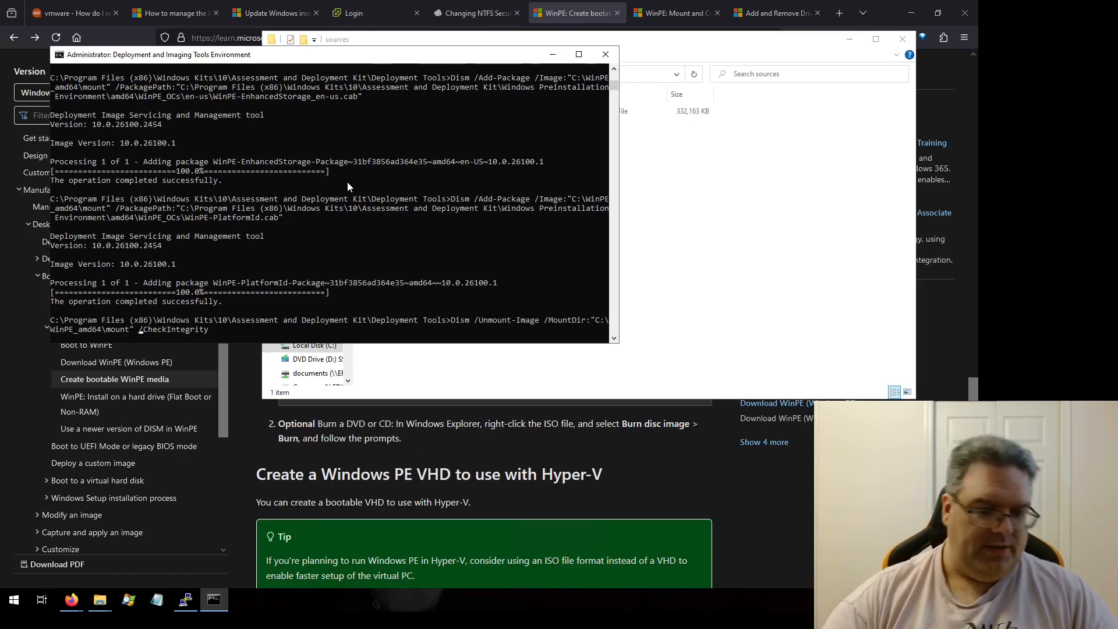
{"action": "type", "text": "/Commit"}
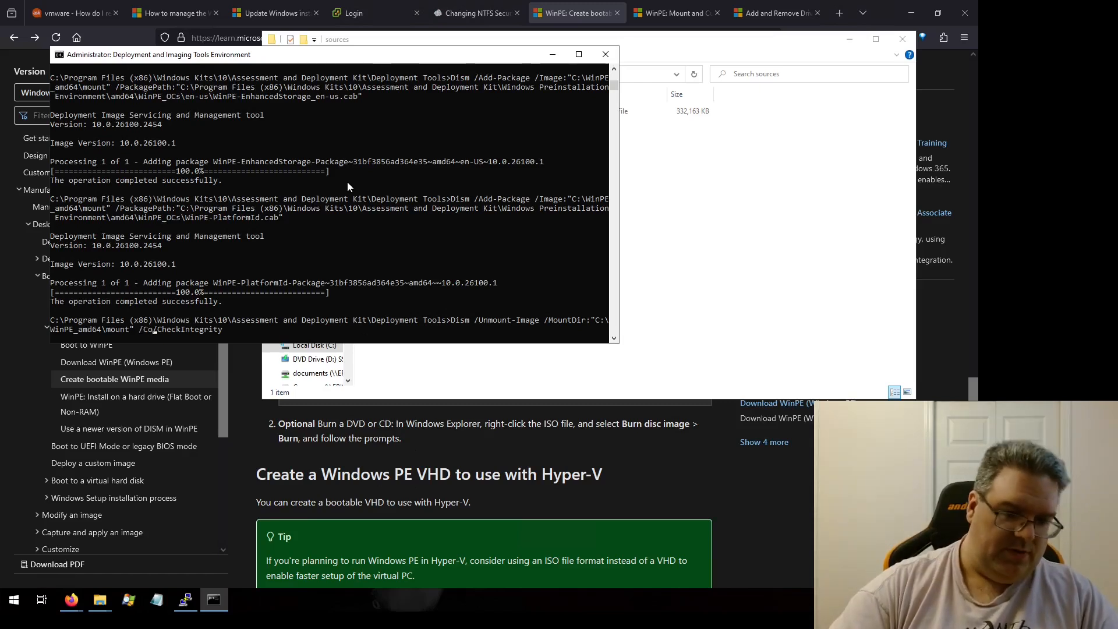
{"action": "key", "text": "End"}
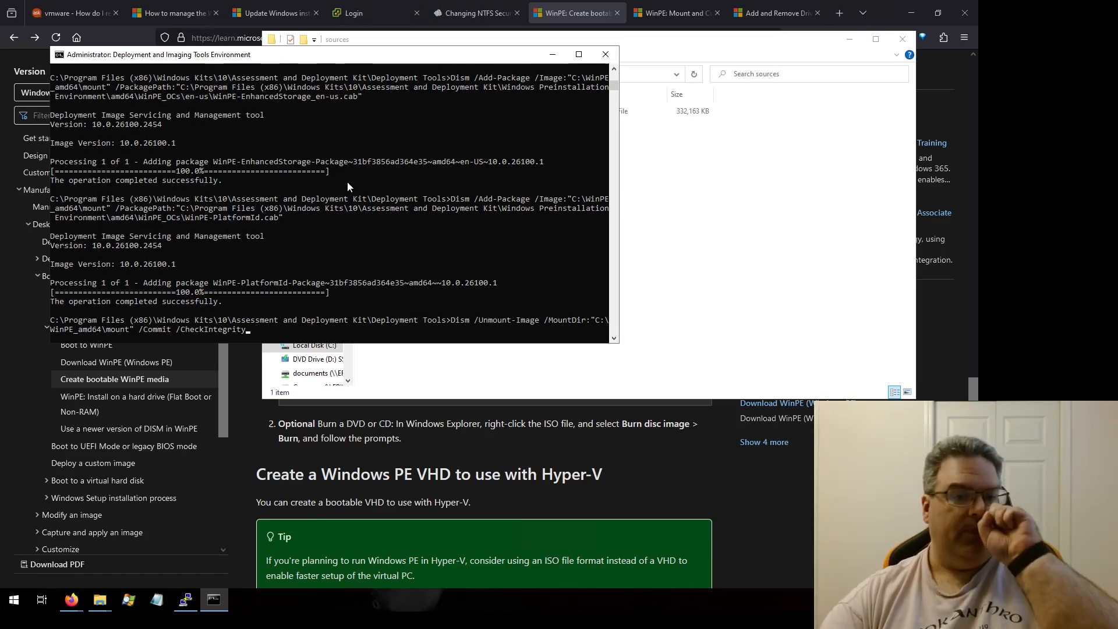
{"action": "key", "text": "Return"}
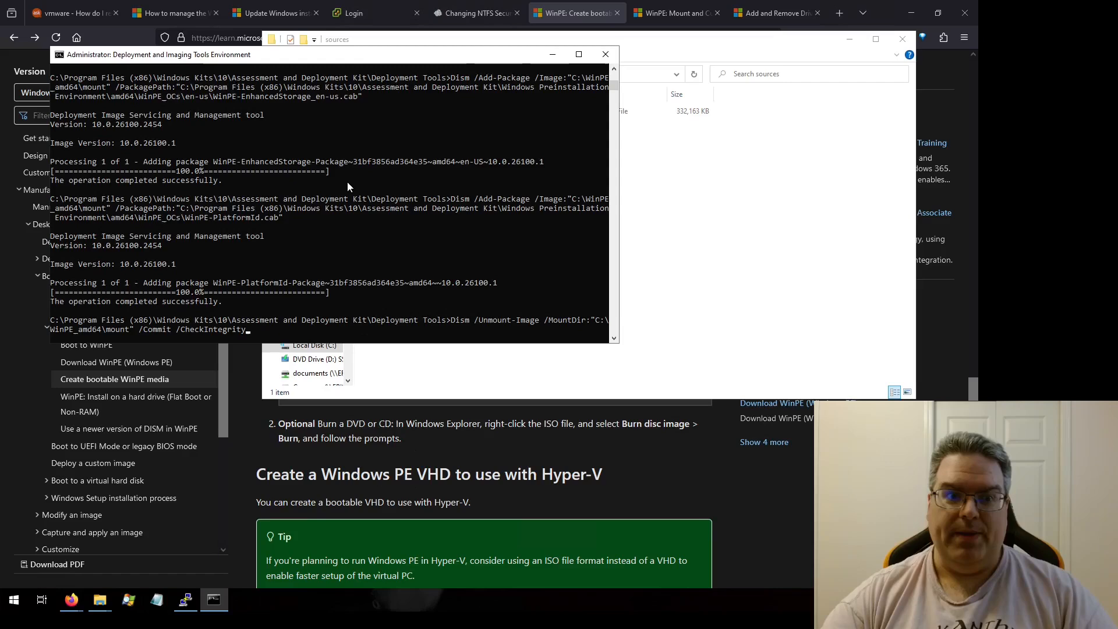
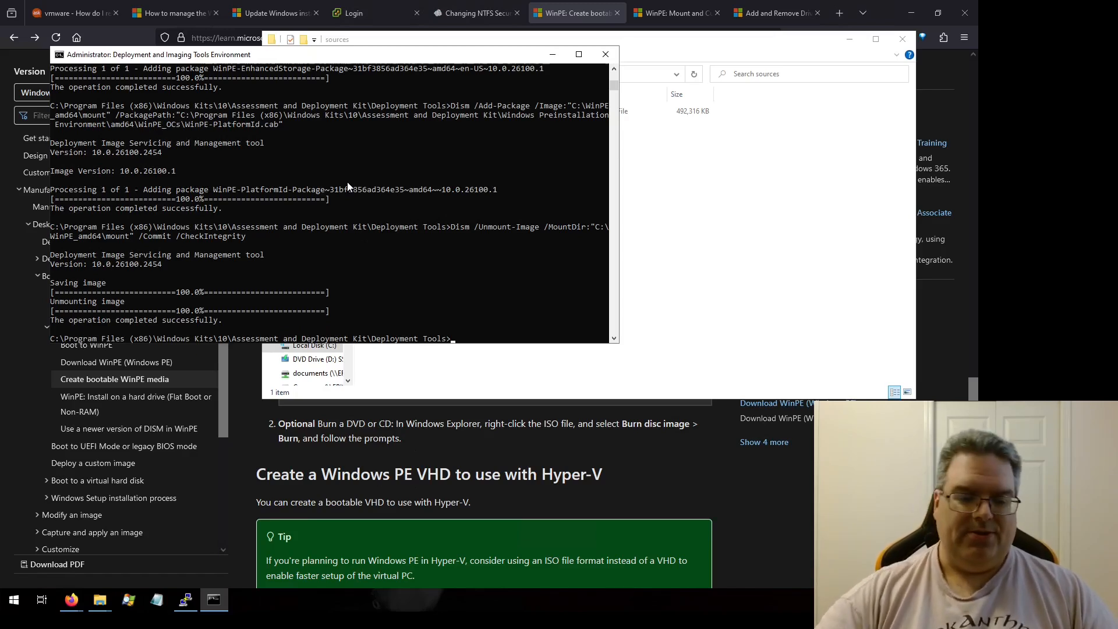
{"action": "type", "text": "Dism /Ex"}
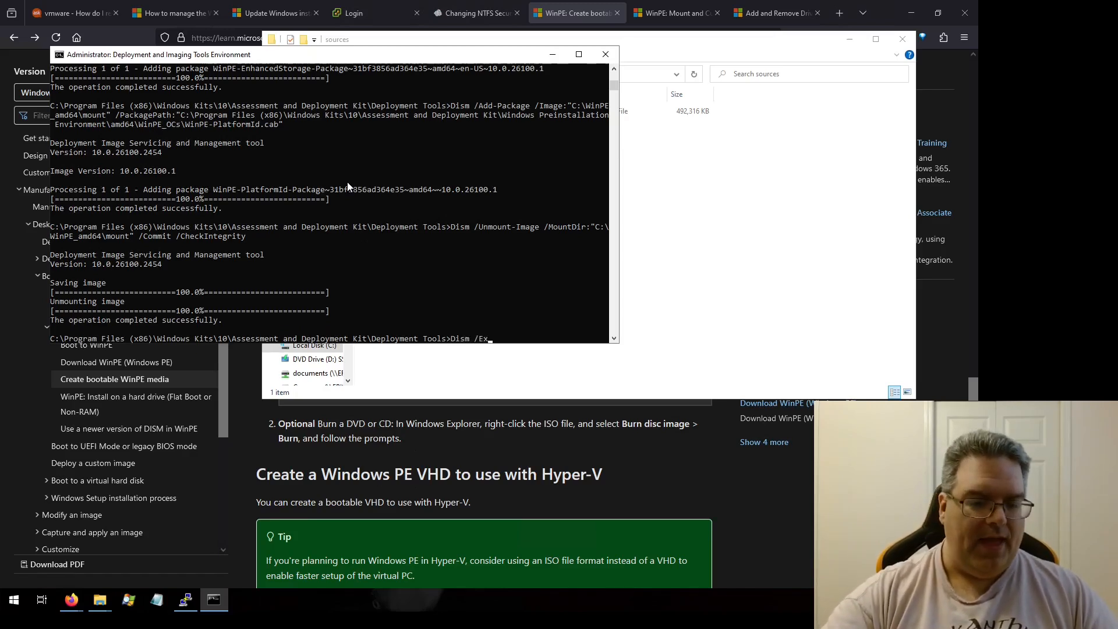
{"action": "type", "text": "port-Image"}
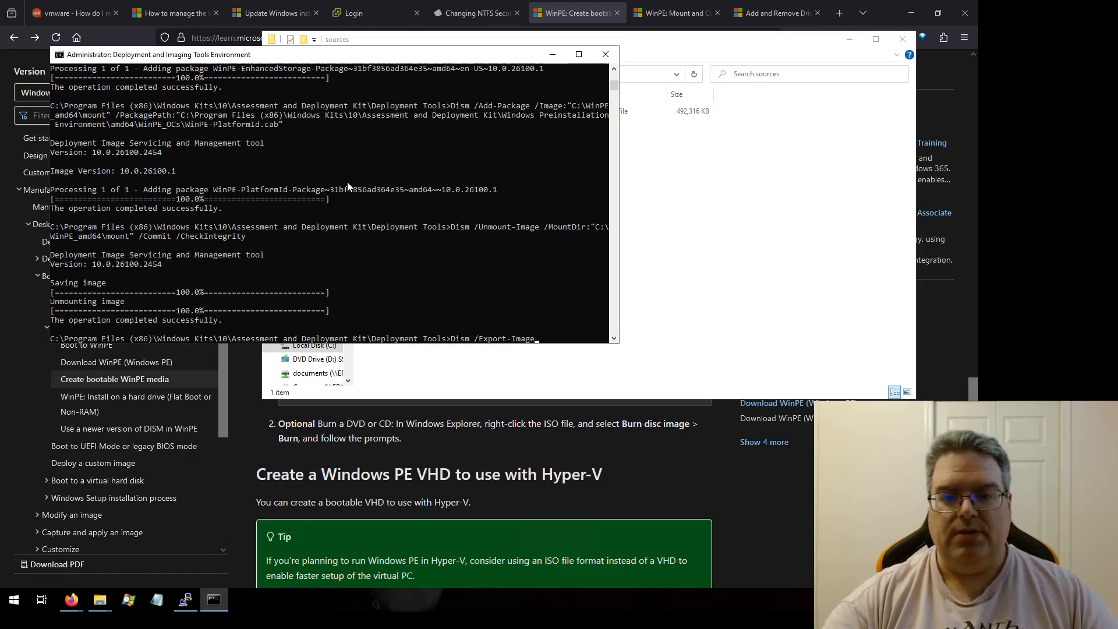
{"action": "key", "text": "BackSpace"}
{"action": "key", "text": "BackSpace"}
{"action": "key", "text": "BackSpace"}
{"action": "key", "text": "BackSpace"}
{"action": "key", "text": "BackSpace"}
{"action": "key", "text": "BackSpace"}
{"action": "key", "text": "BackSpace"}
{"action": "key", "text": "BackSpace"}
{"action": "key", "text": "BackSpace"}
{"action": "key", "text": "BackSpace"}
{"action": "key", "text": "BackSpace"}
{"action": "key", "text": "BackSpace"}
{"action": "key", "text": "BackSpace"}
{"action": "key", "text": "BackSpace"}
{"action": "key", "text": "BackSpace"}
{"action": "key", "text": "BackSpace"}
{"action": "key", "text": "BackSpace"}
Step: Recall the earlier mount command and rewrite it as Dism /Export-Image with /SourceImageFile of media\sources\boot.wim and /SourceIndex:1
{"action": "key", "text": "Up"}
{"action": "key", "text": "Up"}
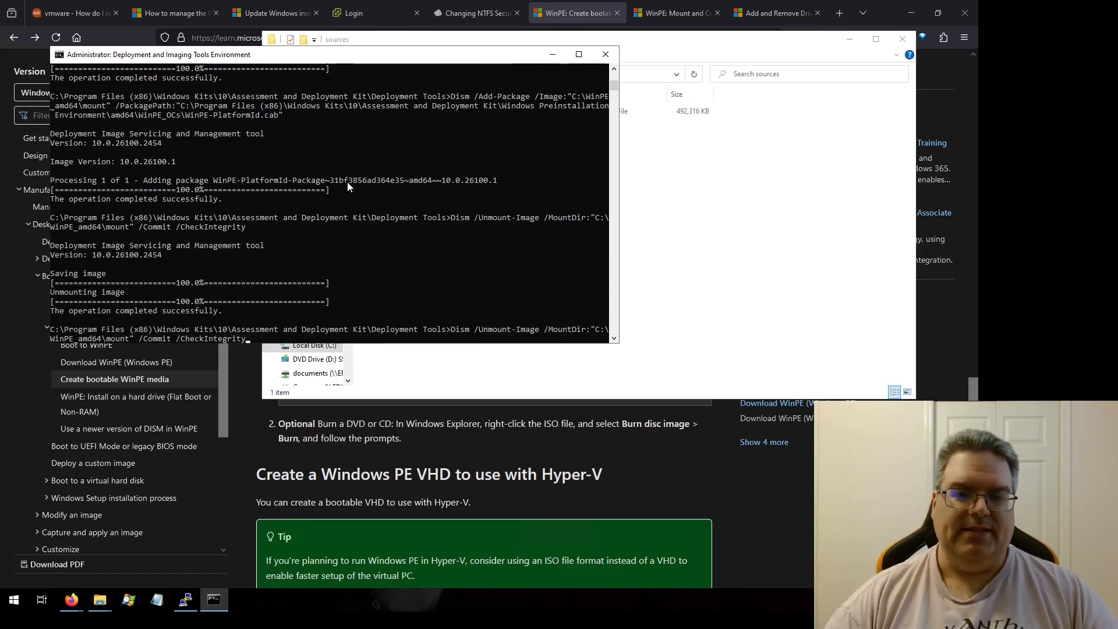
{"action": "key", "text": "Up"}
{"action": "key", "text": "Up"}
{"action": "key", "text": "Up"}
{"action": "key", "text": "Up"}
{"action": "key", "text": "Up"}
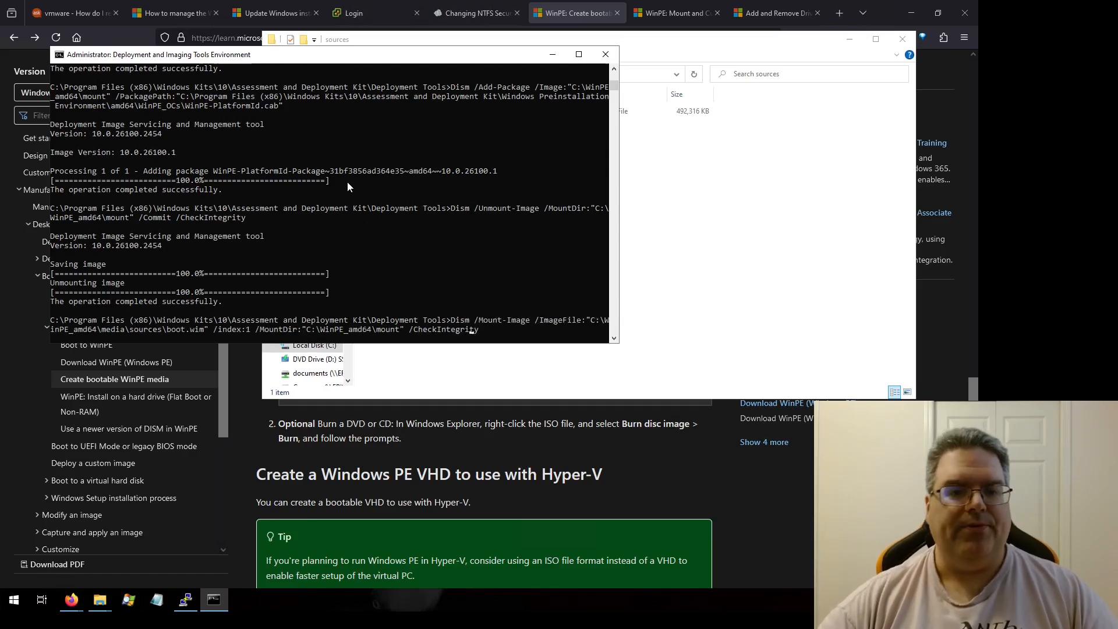
{"action": "key", "text": "Left"}
{"action": "key", "text": "Left"}
{"action": "key", "text": "Left"}
{"action": "key", "text": "Left"}
{"action": "key", "text": "Left"}
{"action": "key", "text": "Left"}
{"action": "key", "text": "Left"}
{"action": "key", "text": "Left"}
{"action": "key", "text": "Left"}
{"action": "key", "text": "Left"}
{"action": "key", "text": "Left"}
{"action": "key", "text": "Left"}
{"action": "key", "text": "Left"}
{"action": "key", "text": "Left"}
{"action": "key", "text": "Left"}
{"action": "key", "text": "Left"}
{"action": "key", "text": "Left"}
{"action": "key", "text": "Left"}
{"action": "key", "text": "Left"}
{"action": "key", "text": "Home"}
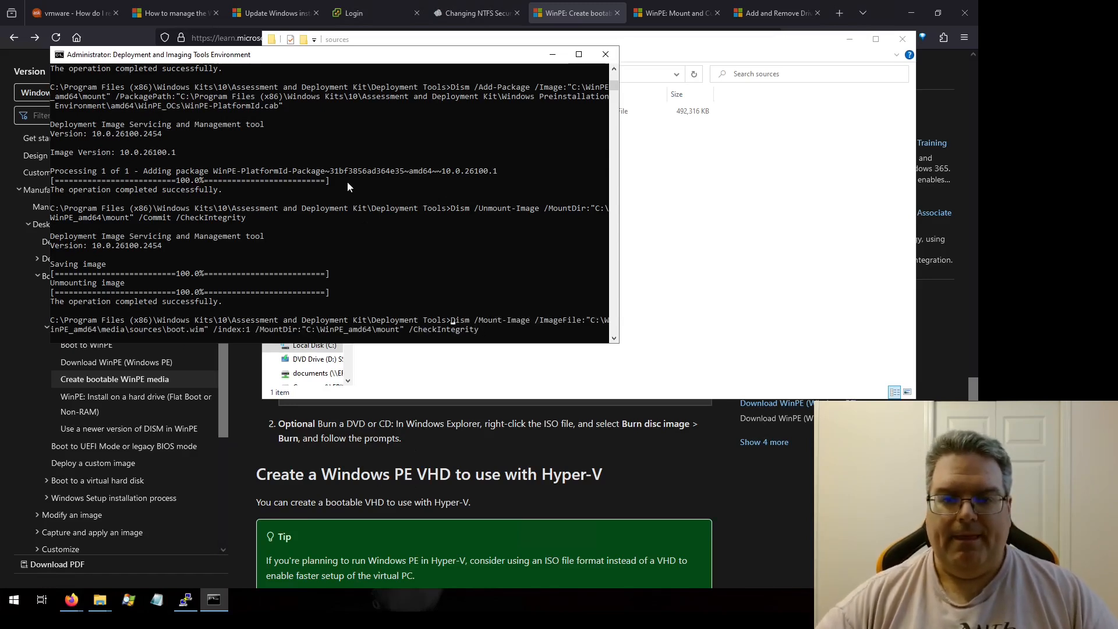
{"action": "key", "text": "Right"}
{"action": "key", "text": "Delete"}
{"action": "key", "text": "Delete"}
{"action": "key", "text": "Delete"}
{"action": "key", "text": "Delete"}
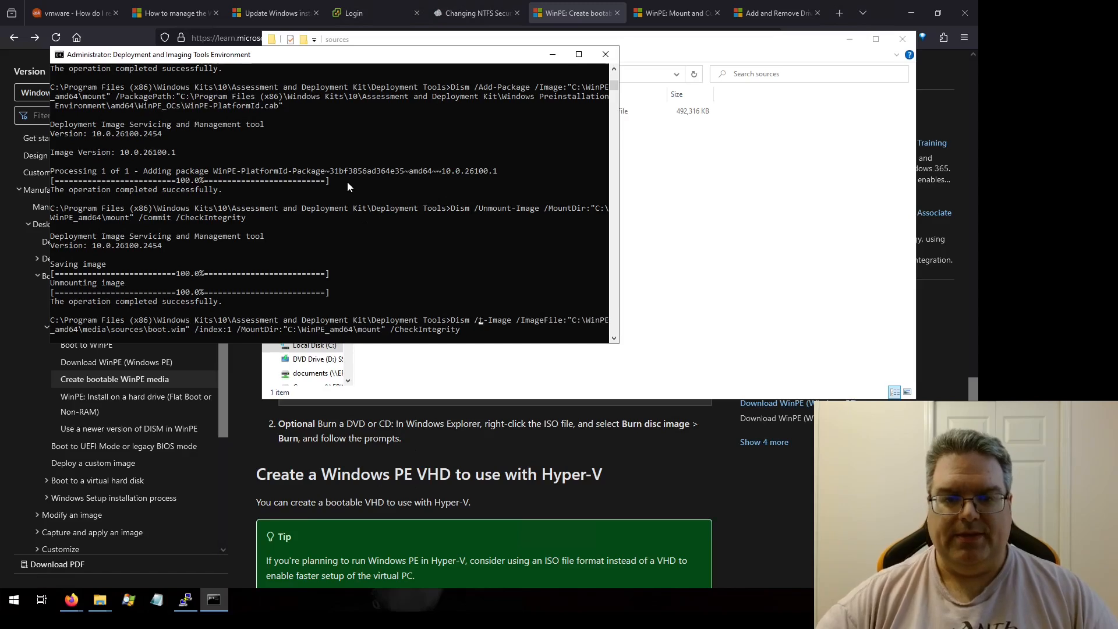
{"action": "type", "text": "Export-Image /"}
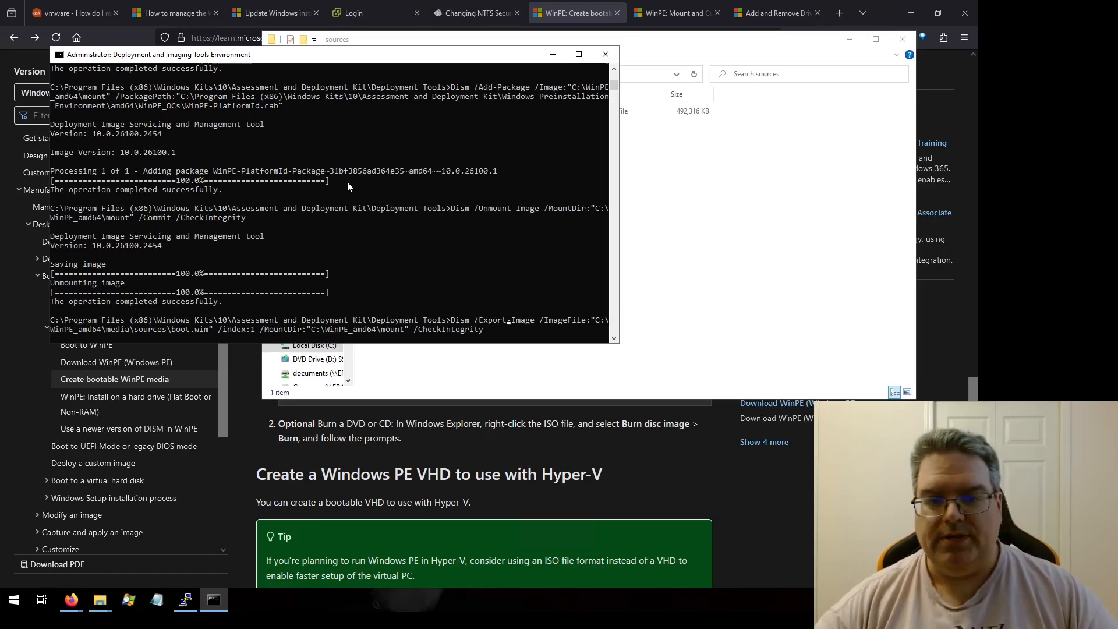
{"action": "type", "text": "Source"}
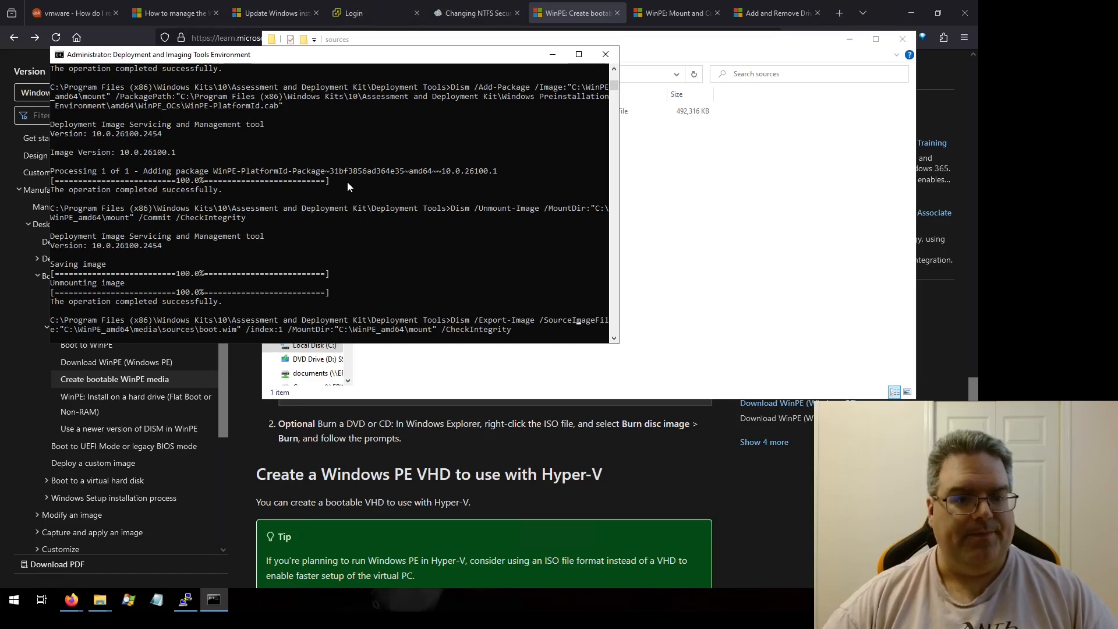
{"action": "key", "text": "Right"}
{"action": "key", "text": "Right"}
{"action": "key", "text": "Right"}
{"action": "key", "text": "Right"}
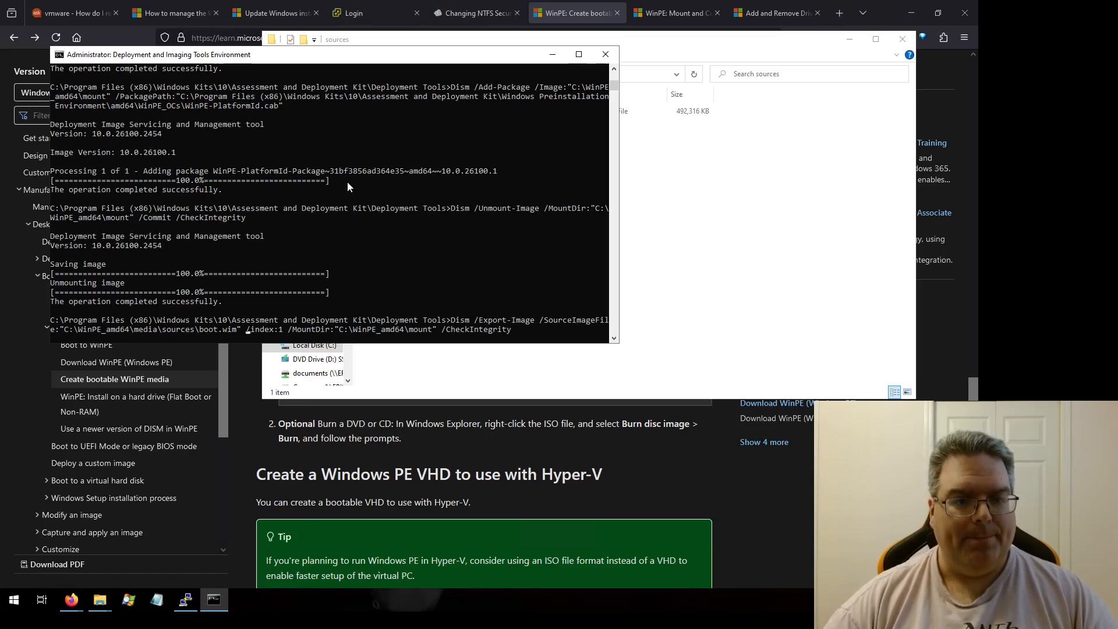
{"action": "type", "text": "SourceI"}
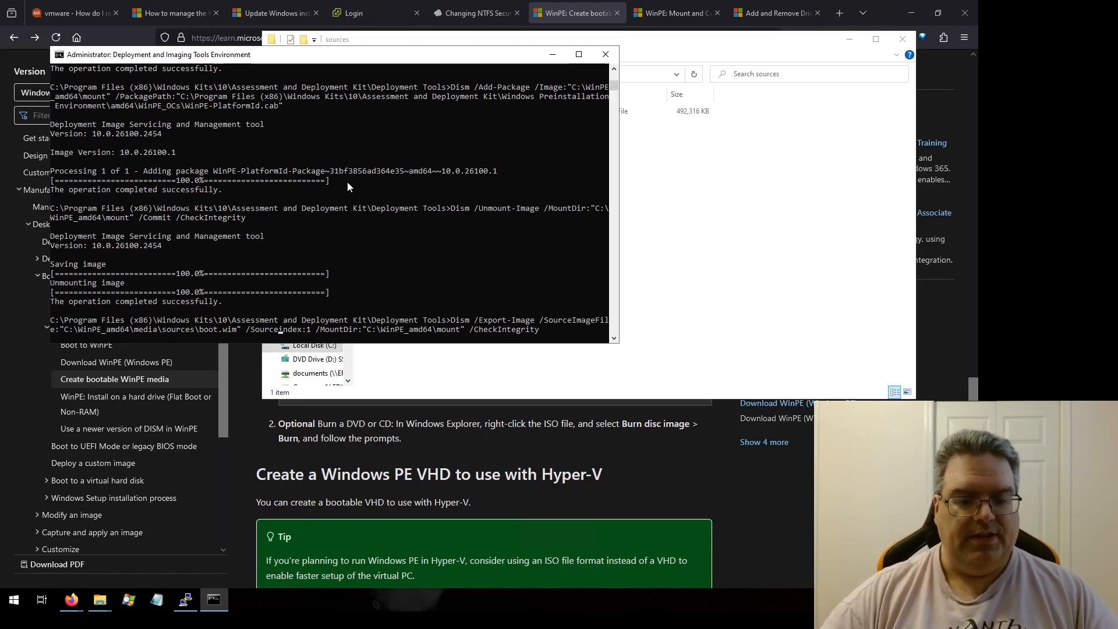
{"action": "key", "text": "Delete"}
{"action": "key", "text": "Right"}
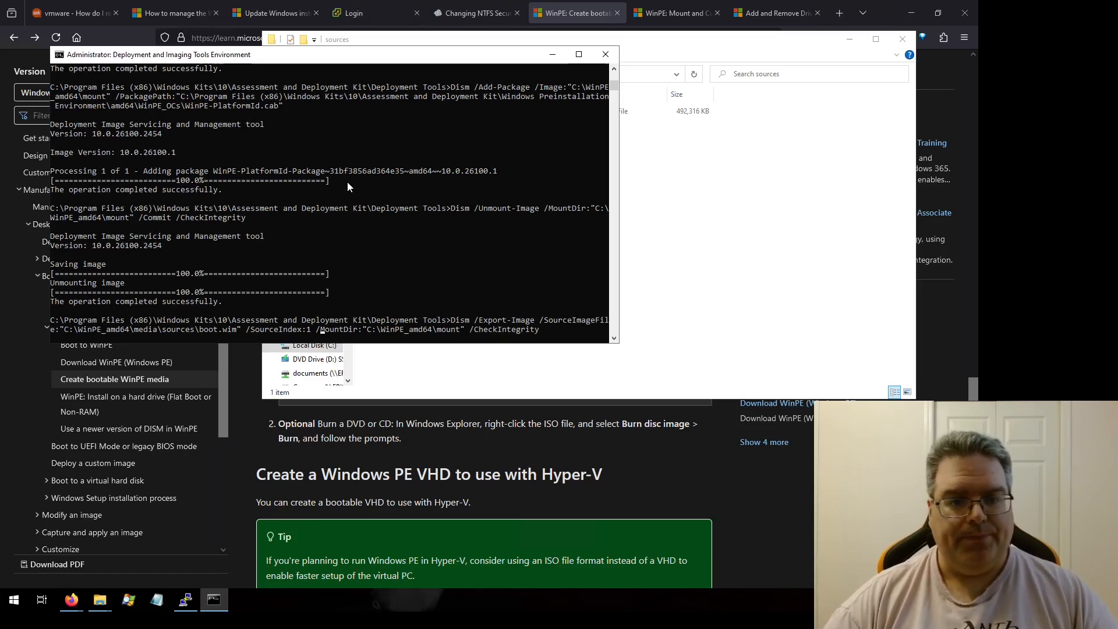
{"action": "key", "text": "Right"}
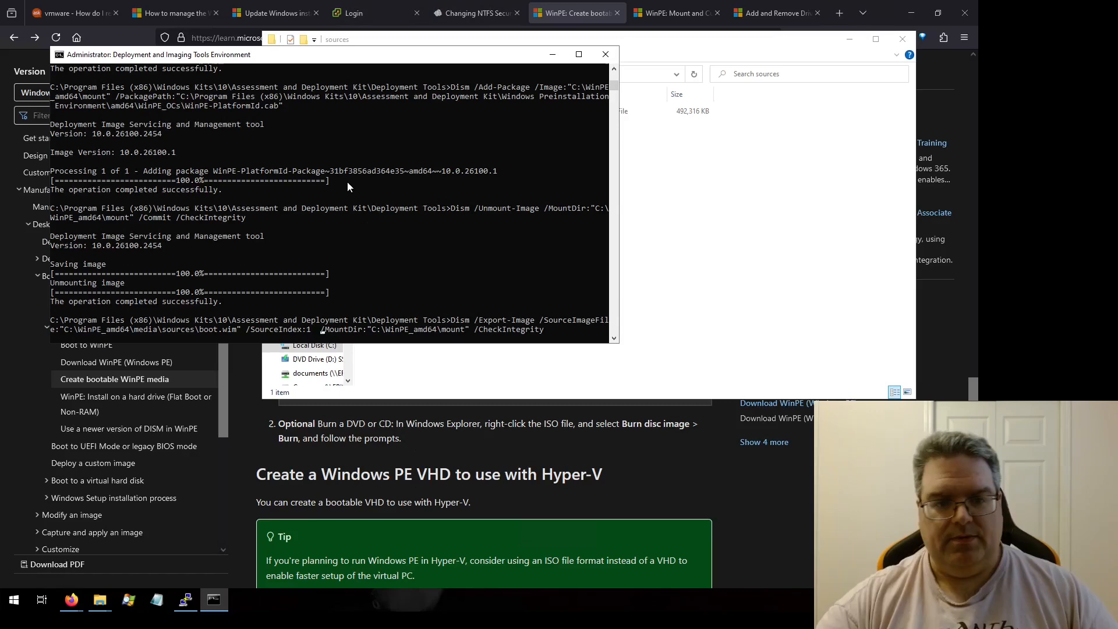
Step: Add /DestinationImageFile:"C:\WinPE_amd64\media\sources\newboot.wim" and /Compress:max to the export command and run it
{"action": "type", "text": "/Destination"}
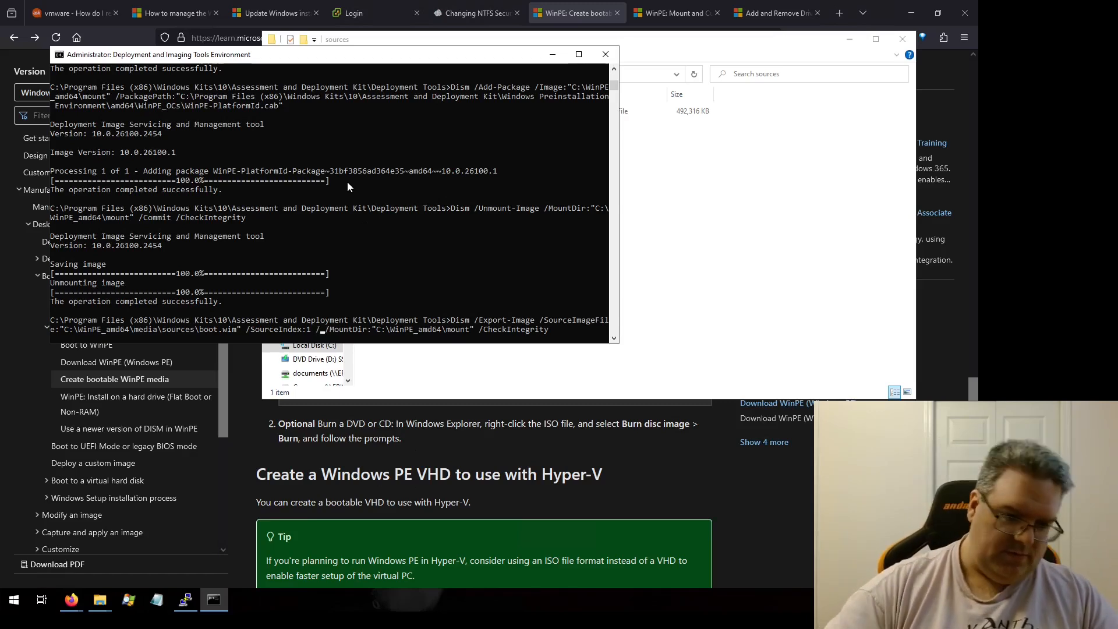
{"action": "type", "text": "ImageFile:"}
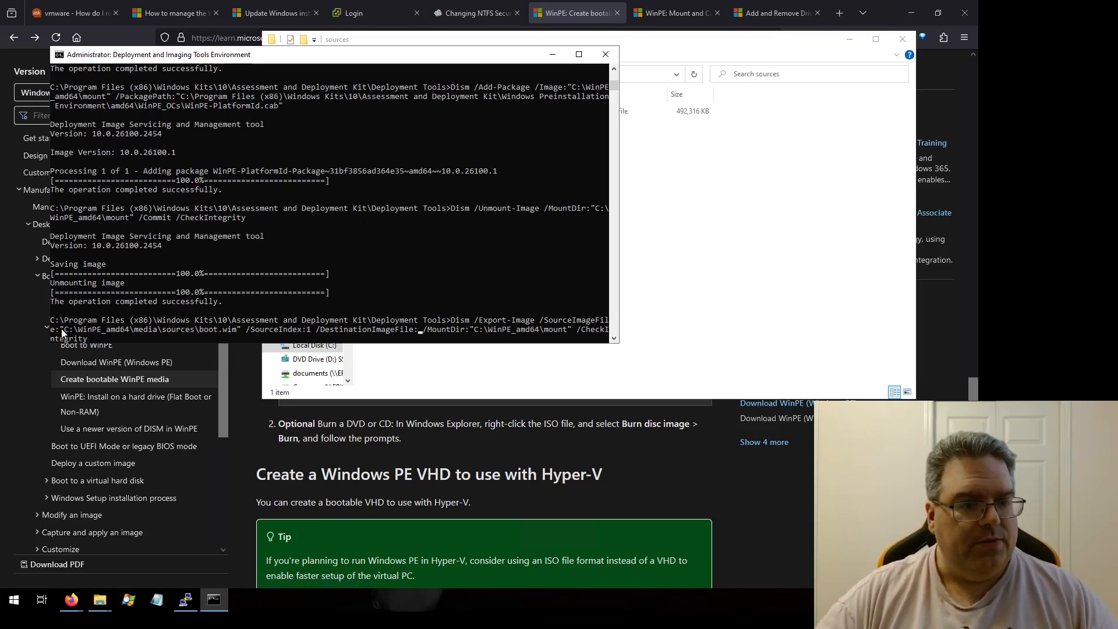
{"action": "left_click_drag", "start_coordinate": [60, 330], "coordinate": [240, 331]}
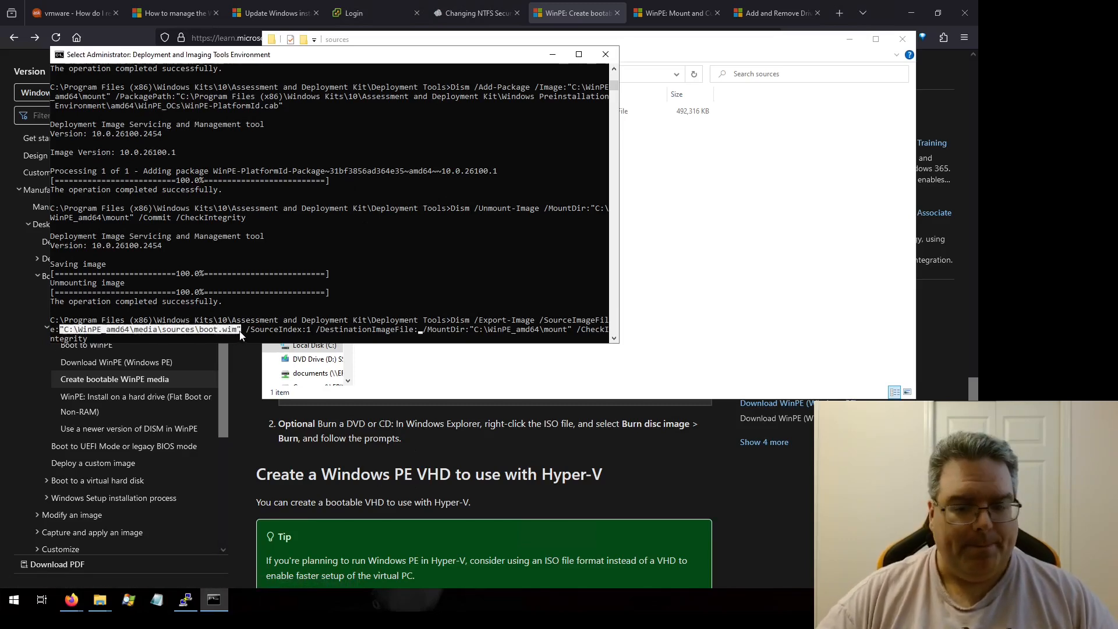
{"action": "key", "text": "ctrl+c"}
{"action": "key", "text": "ctrl+v"}
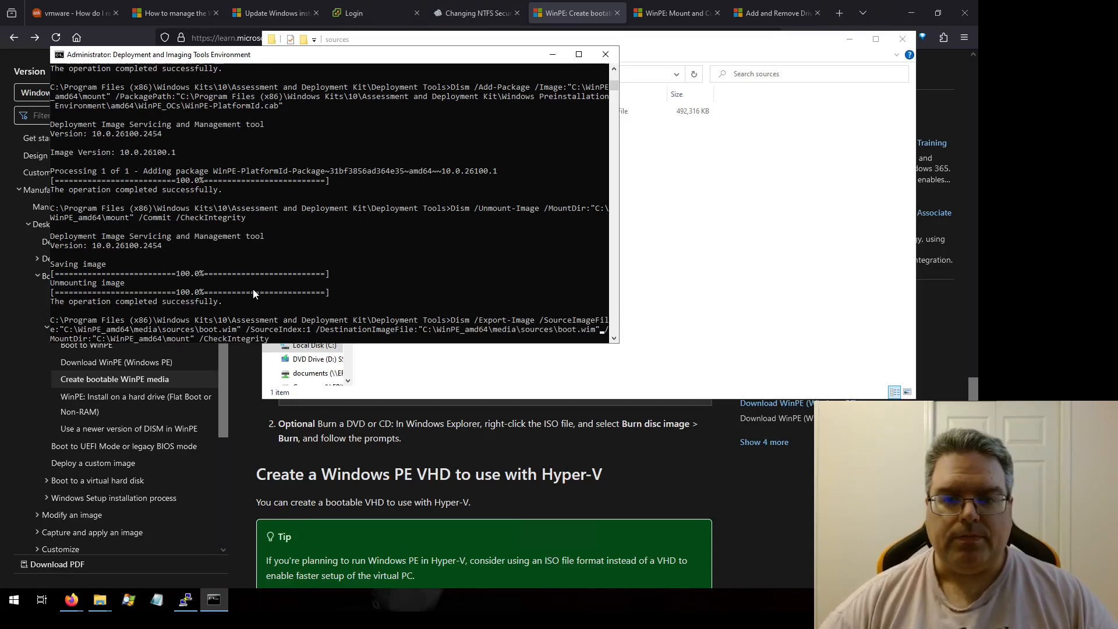
{"action": "key", "text": "Left"}
{"action": "key", "text": "Left"}
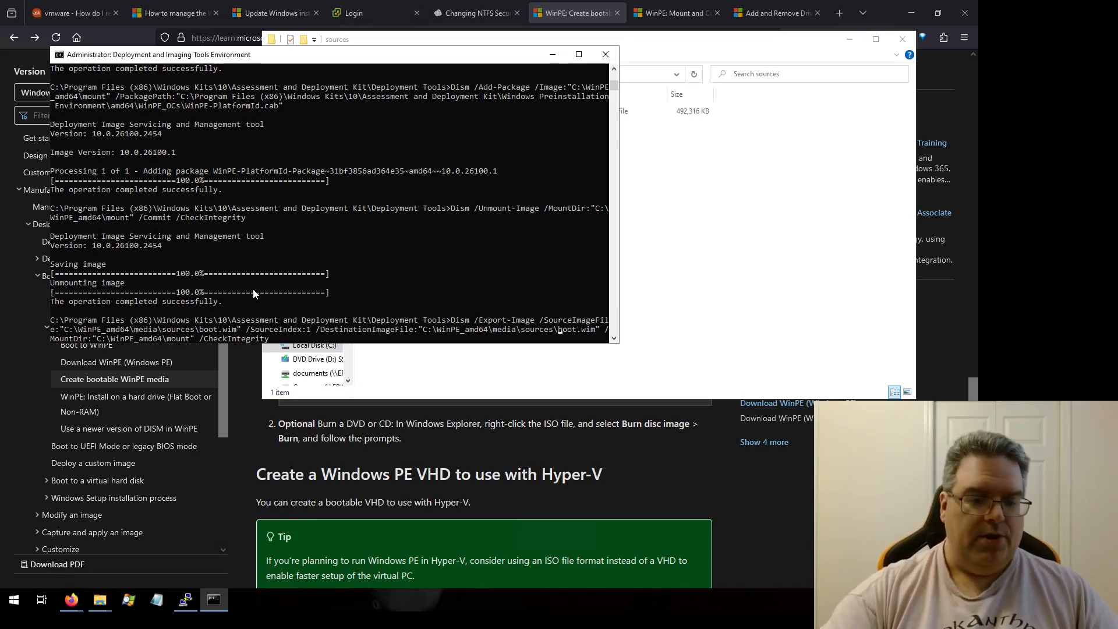
{"action": "type", "text": "new"}
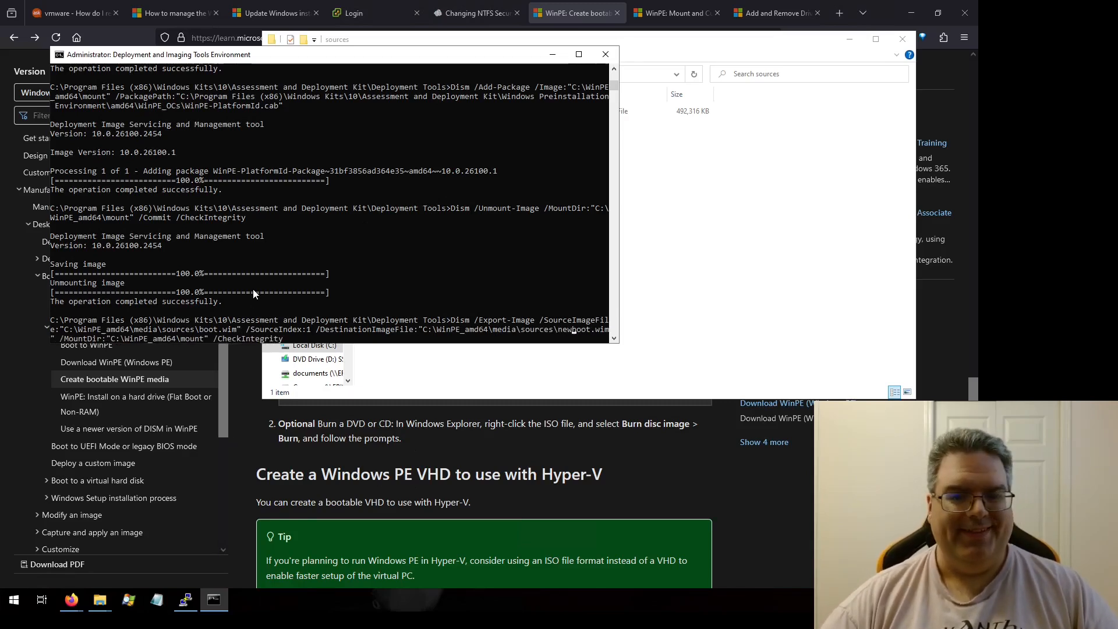
{"action": "key", "text": "Right"}
{"action": "key", "text": "Right"}
{"action": "key", "text": "Right"}
{"action": "key", "text": "Right"}
{"action": "key", "text": "Right"}
{"action": "key", "text": "Right"}
{"action": "key", "text": "Right"}
{"action": "key", "text": "Right"}
{"action": "key", "text": "Right"}
{"action": "key", "text": "Right"}
{"action": "key", "text": "Right"}
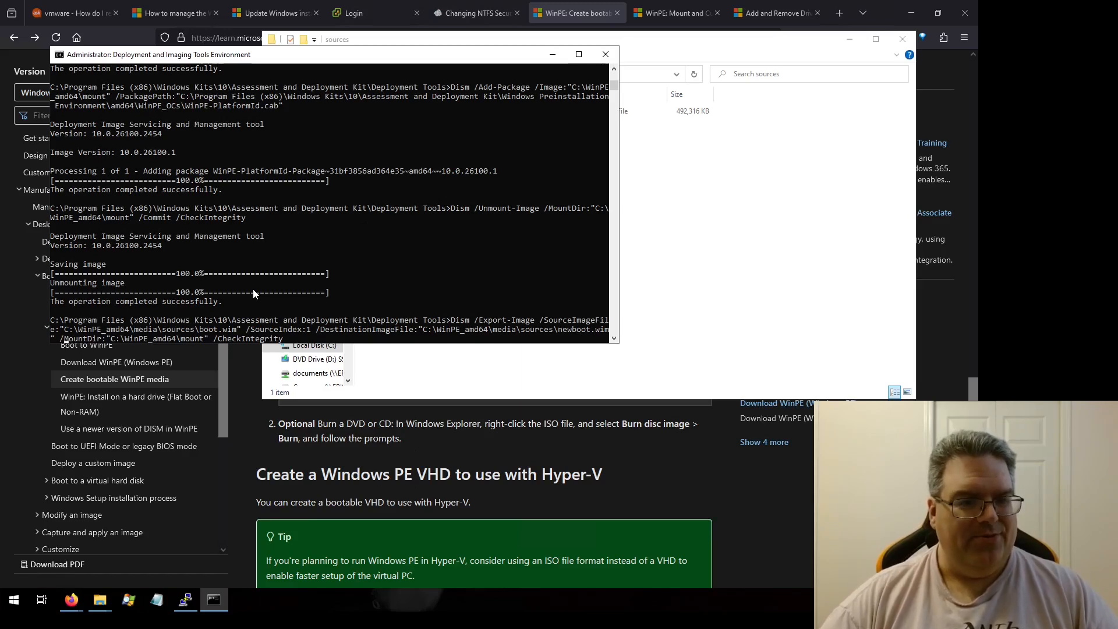
{"action": "key", "text": "Delete"}
{"action": "key", "text": "Delete"}
{"action": "key", "text": "Delete"}
{"action": "key", "text": "Delete"}
{"action": "key", "text": "Delete"}
{"action": "key", "text": "Delete"}
{"action": "key", "text": "Delete"}
{"action": "key", "text": "Delete"}
{"action": "key", "text": "Delete"}
{"action": "key", "text": "Delete"}
{"action": "key", "text": "Delete"}
{"action": "key", "text": "Delete"}
{"action": "key", "text": "Delete"}
{"action": "key", "text": "Delete"}
{"action": "key", "text": "Delete"}
{"action": "key", "text": "Delete"}
{"action": "key", "text": "Delete"}
{"action": "key", "text": "Delete"}
{"action": "key", "text": "Delete"}
{"action": "key", "text": "Delete"}
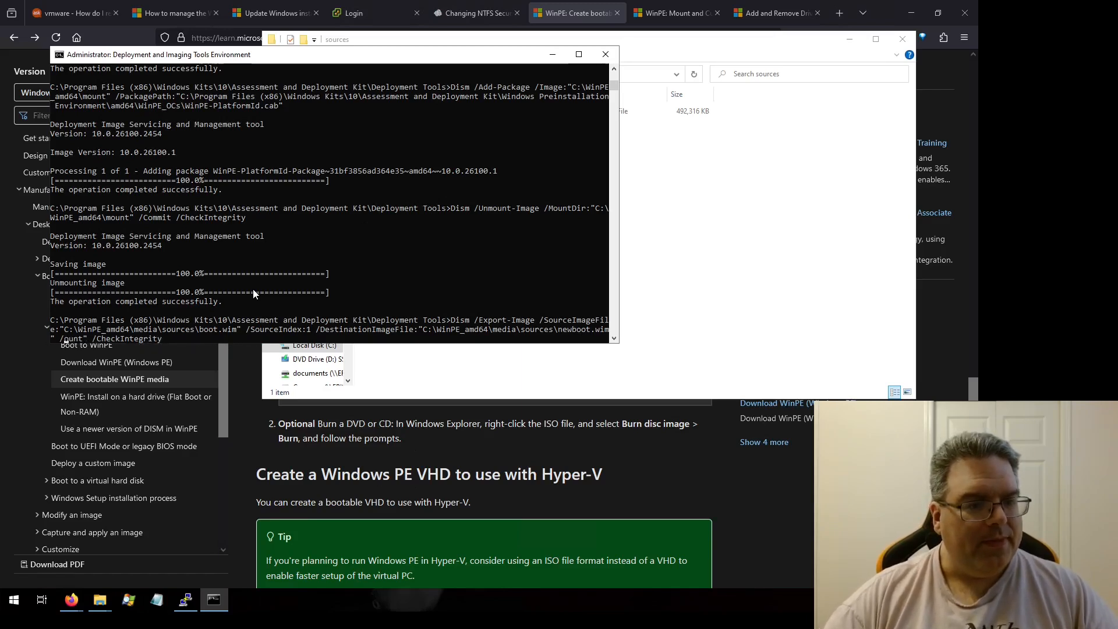
{"action": "key", "text": "Delete"}
{"action": "key", "text": "Delete"}
{"action": "key", "text": "Delete"}
{"action": "key", "text": "Delete"}
{"action": "type", "text": "Compress:ma"}
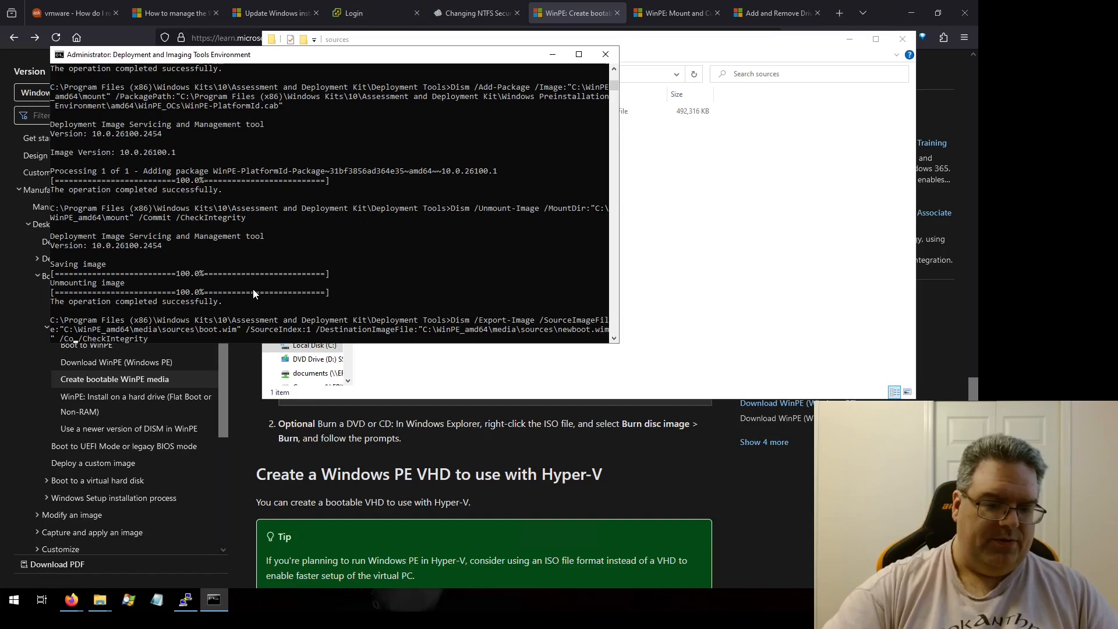
{"action": "type", "text": "x"}
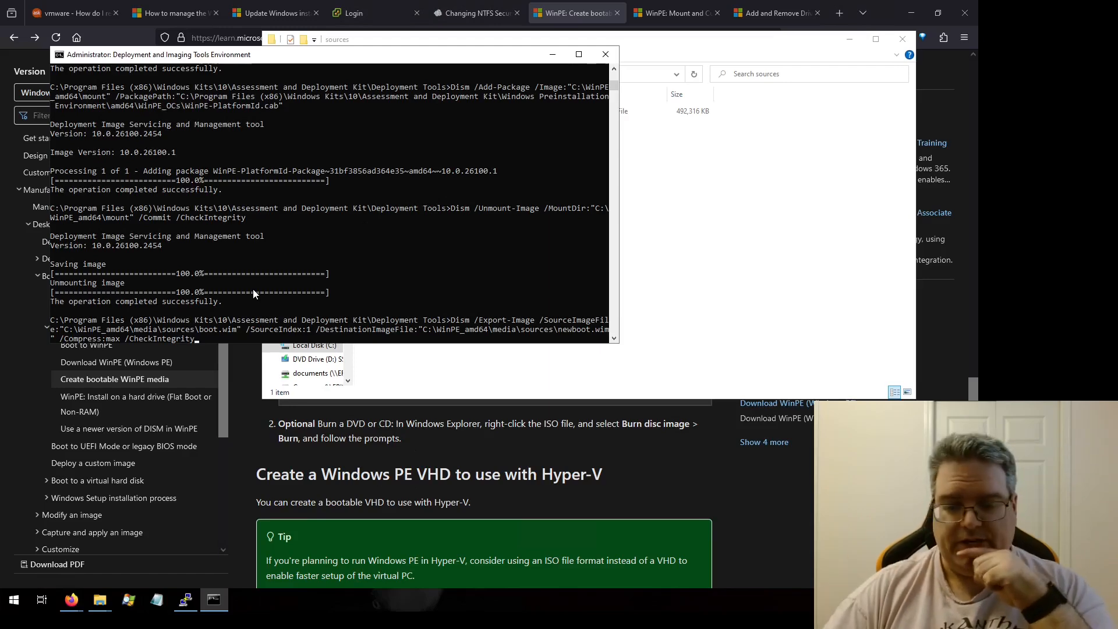
{"action": "key", "text": "Return"}
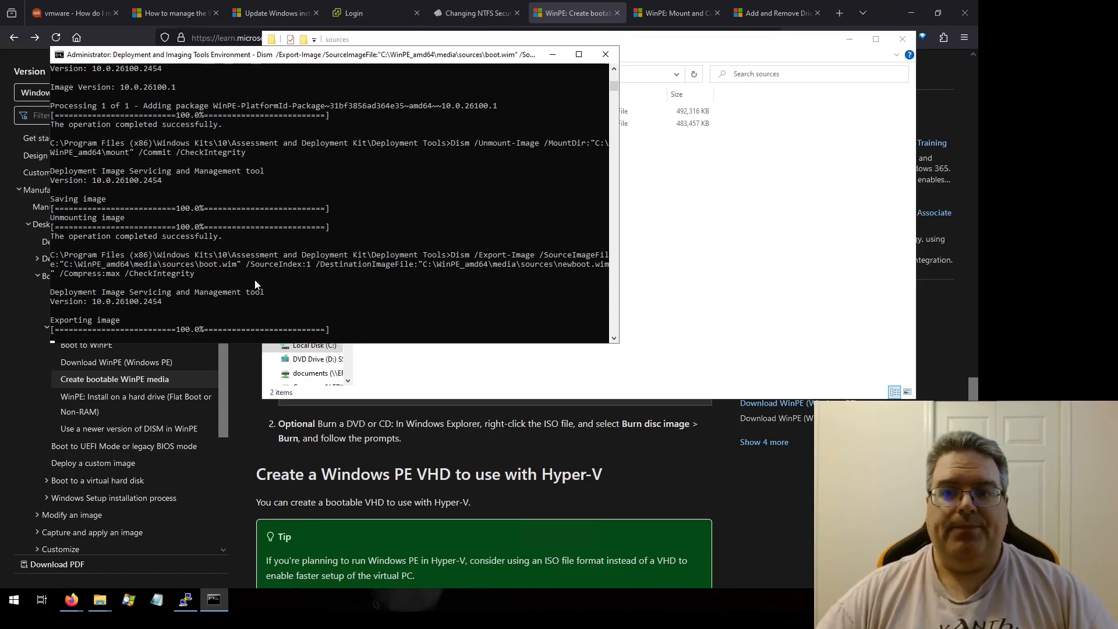
Step: Compare the two WIM files in media\sources and permanently delete the original boot.wim with administrator permission
{"action": "left_click", "coordinate": [729, 56]}
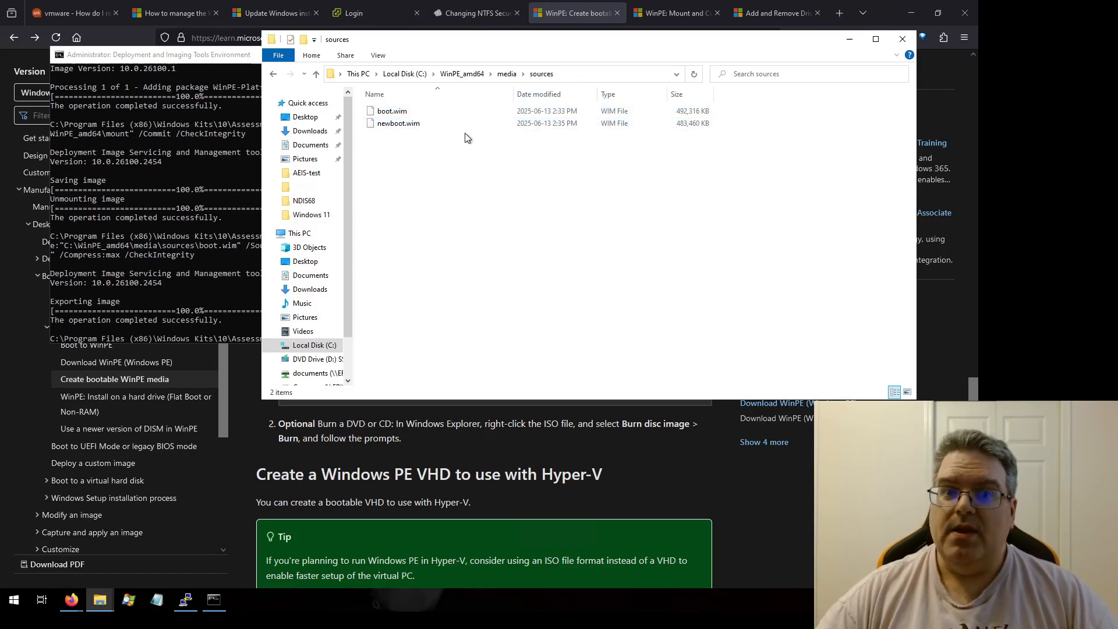
{"action": "left_click", "coordinate": [406, 114]}
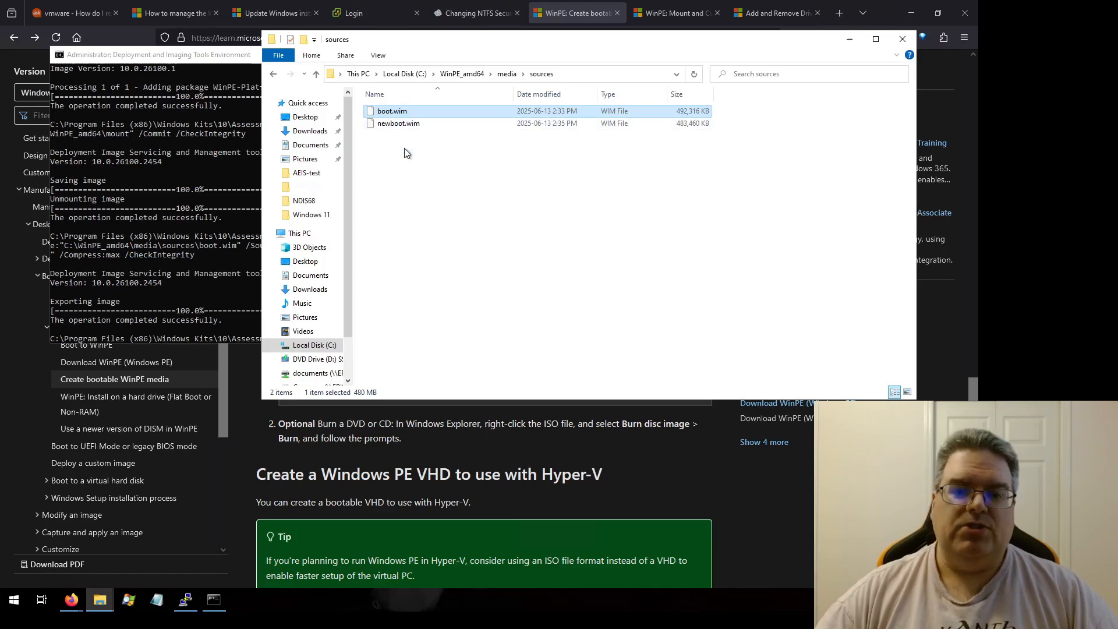
{"action": "left_click", "coordinate": [409, 124]}
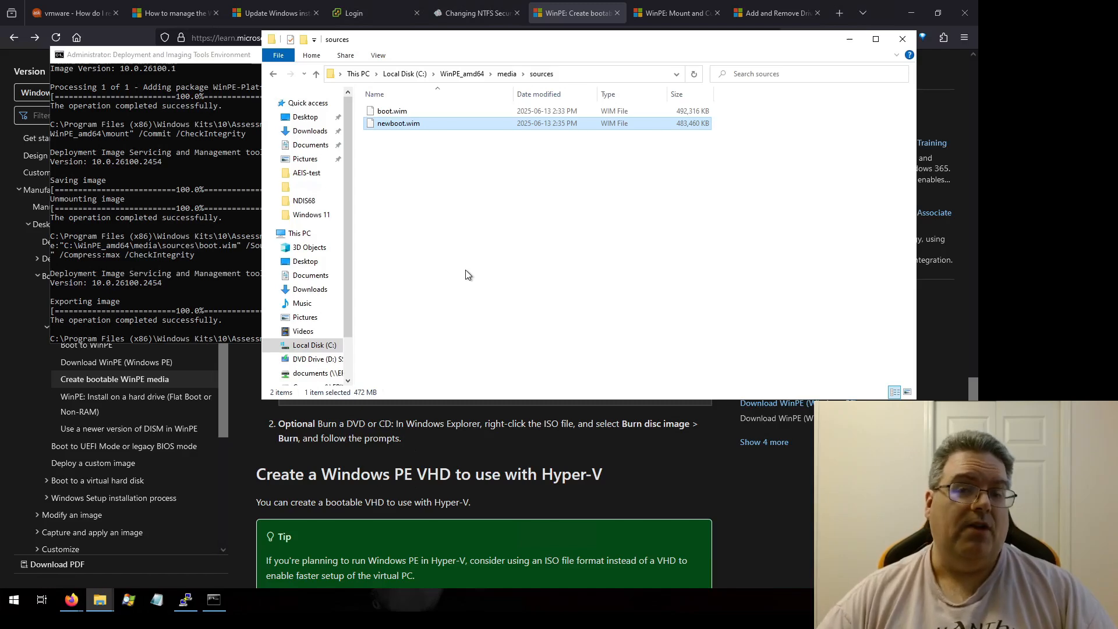
{"action": "left_click", "coordinate": [410, 110]}
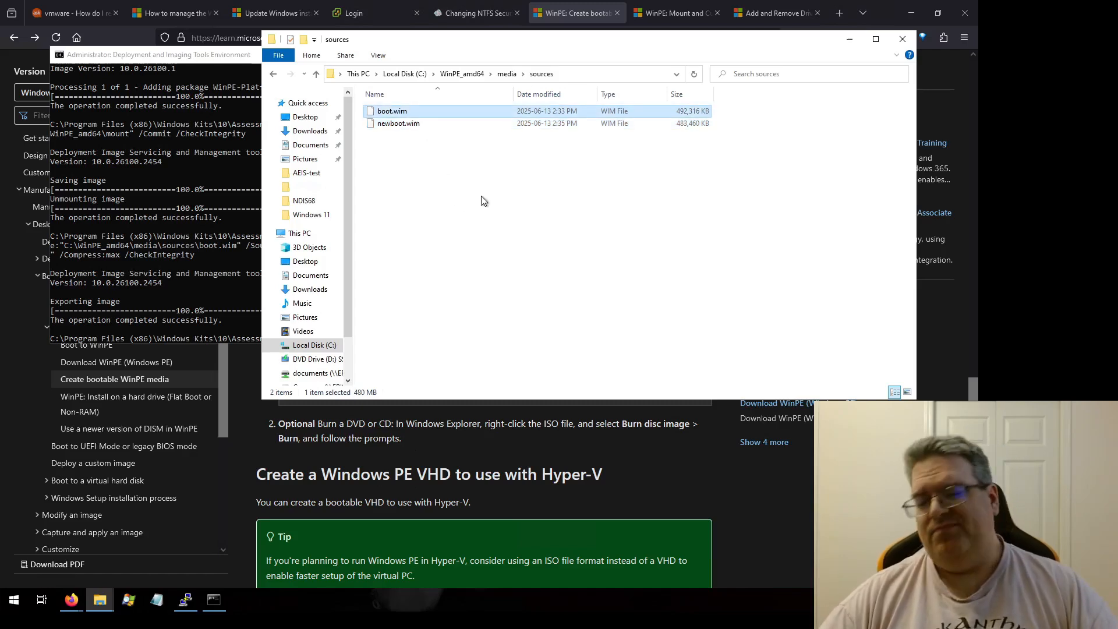
{"action": "key", "text": "shift+Delete"}
{"action": "key", "text": "Return"}
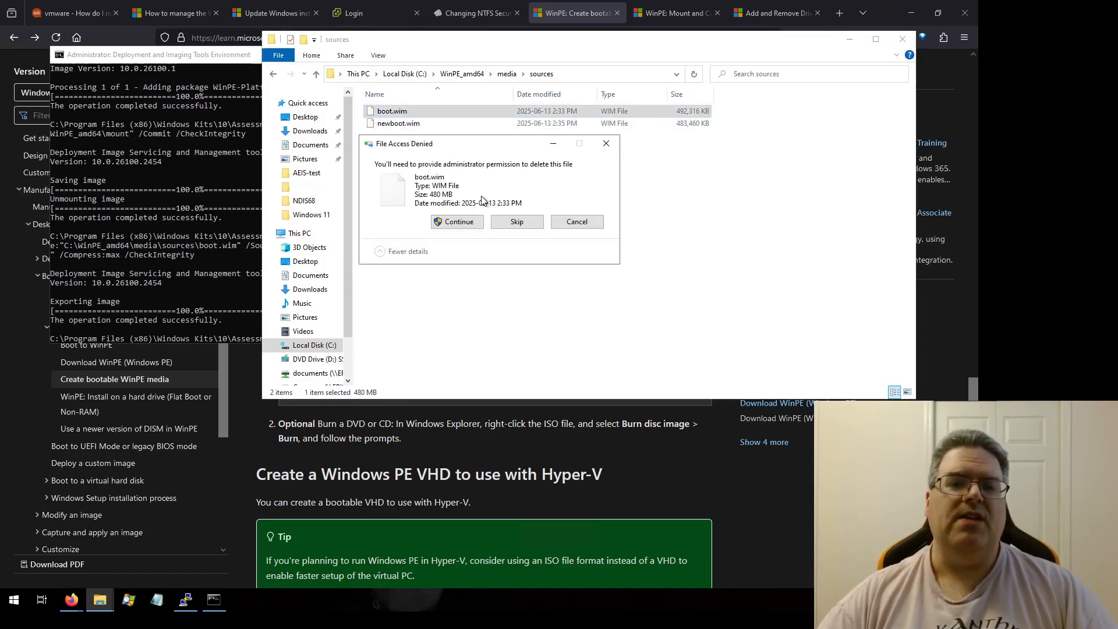
{"action": "left_click", "coordinate": [460, 222]}
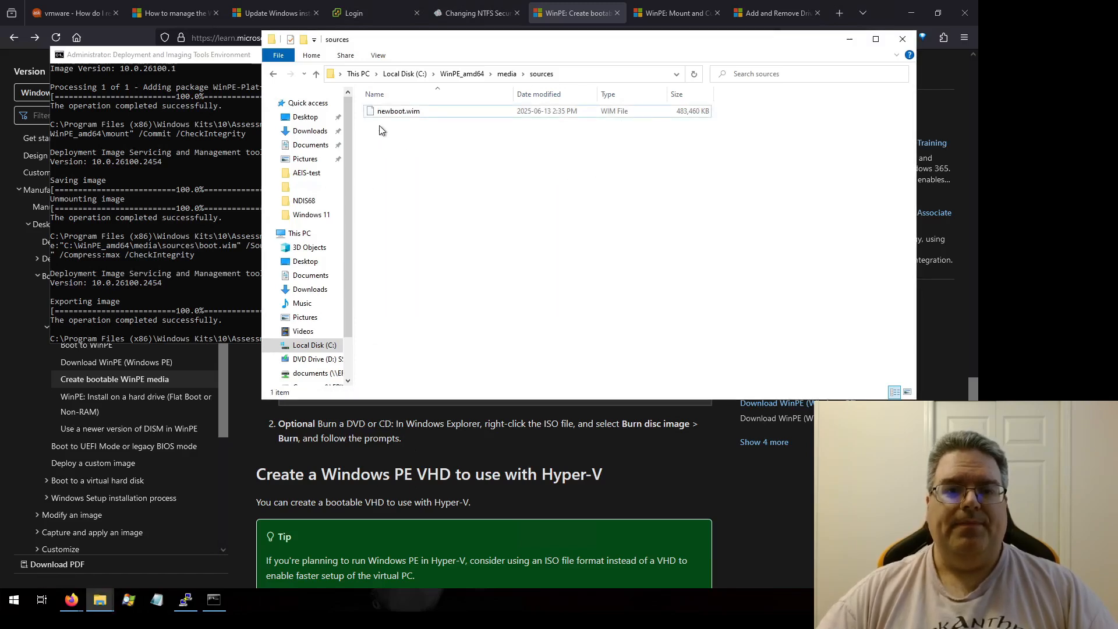
Step: Rename newboot.wim to boot.wim with administrator permission, then go up to the WinPE_amd64 folder
{"action": "left_click", "coordinate": [382, 112]}
{"action": "key", "text": "F2"}
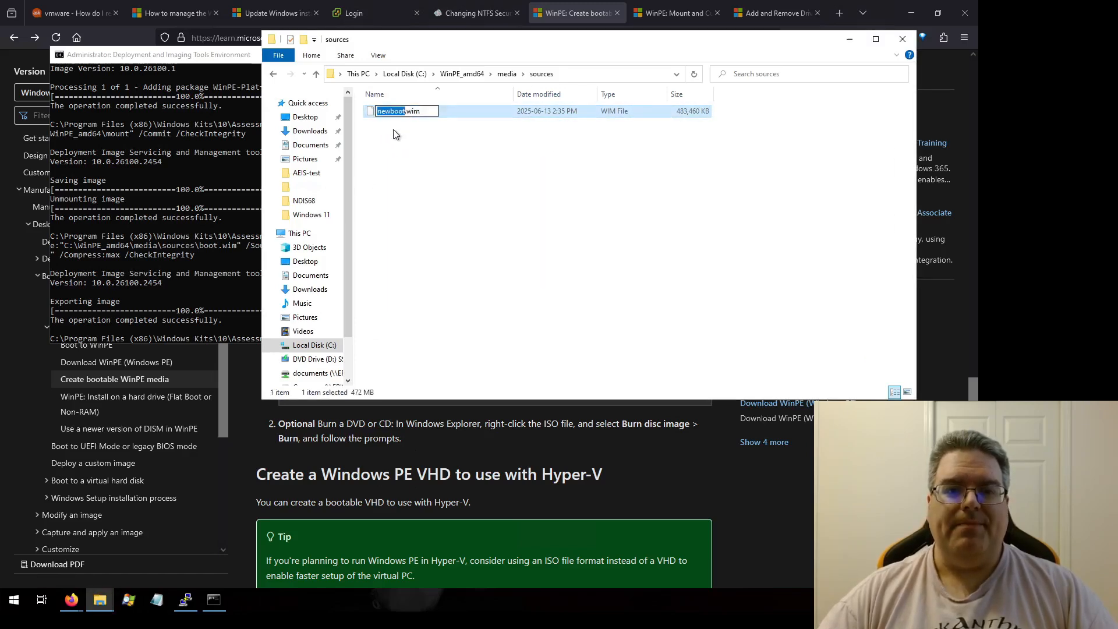
{"action": "left_click", "coordinate": [391, 111]}
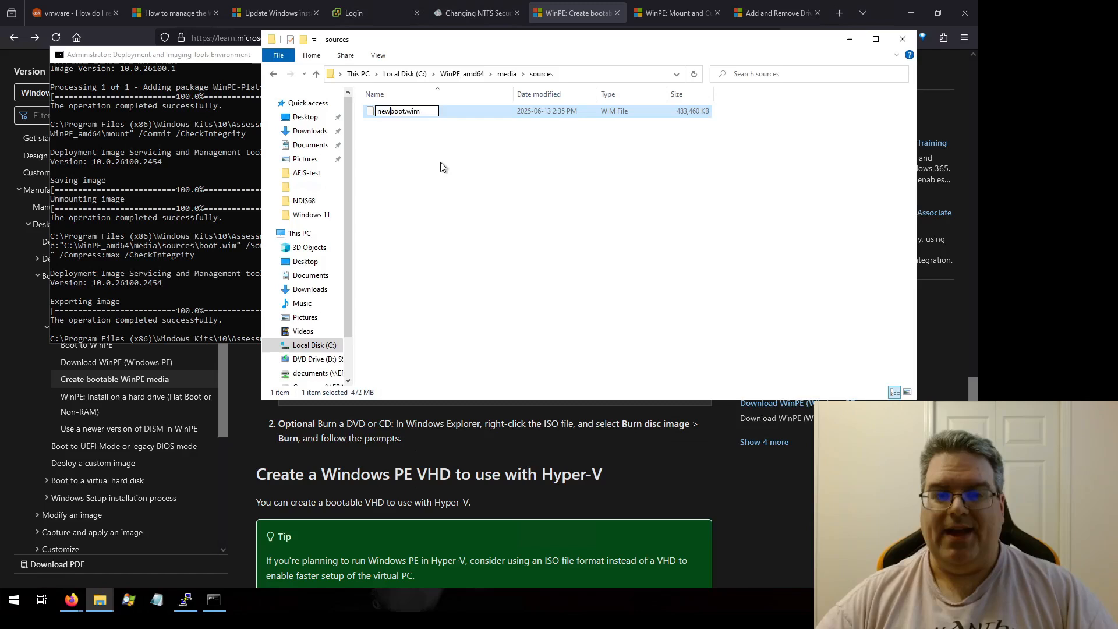
{"action": "key", "text": "BackSpace"}
{"action": "key", "text": "BackSpace"}
{"action": "key", "text": "BackSpace"}
{"action": "key", "text": "Return"}
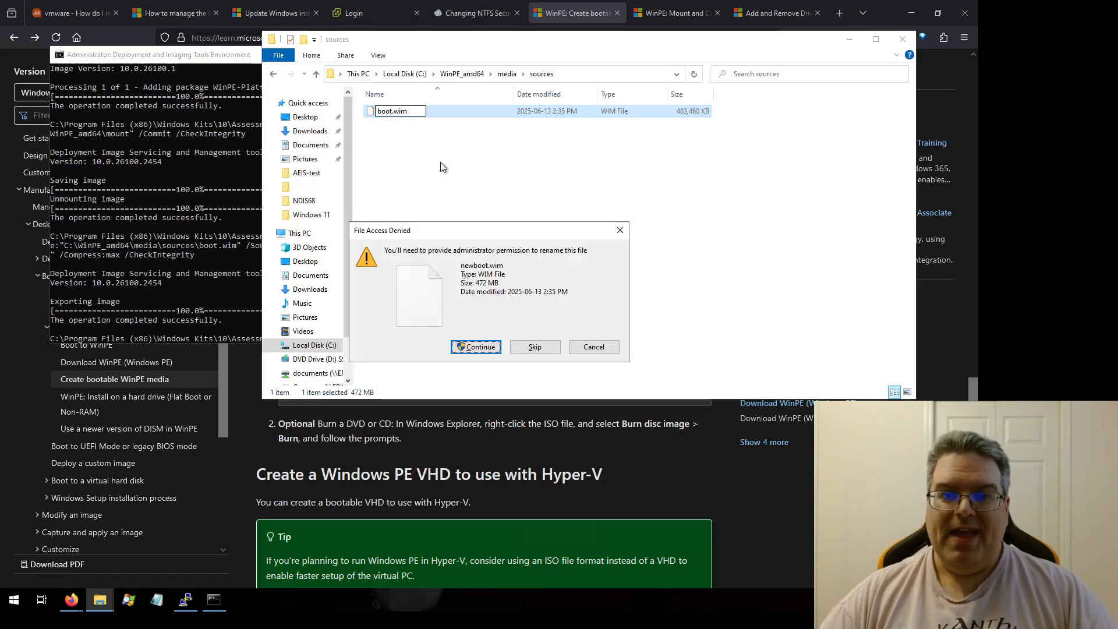
{"action": "left_click", "coordinate": [469, 348]}
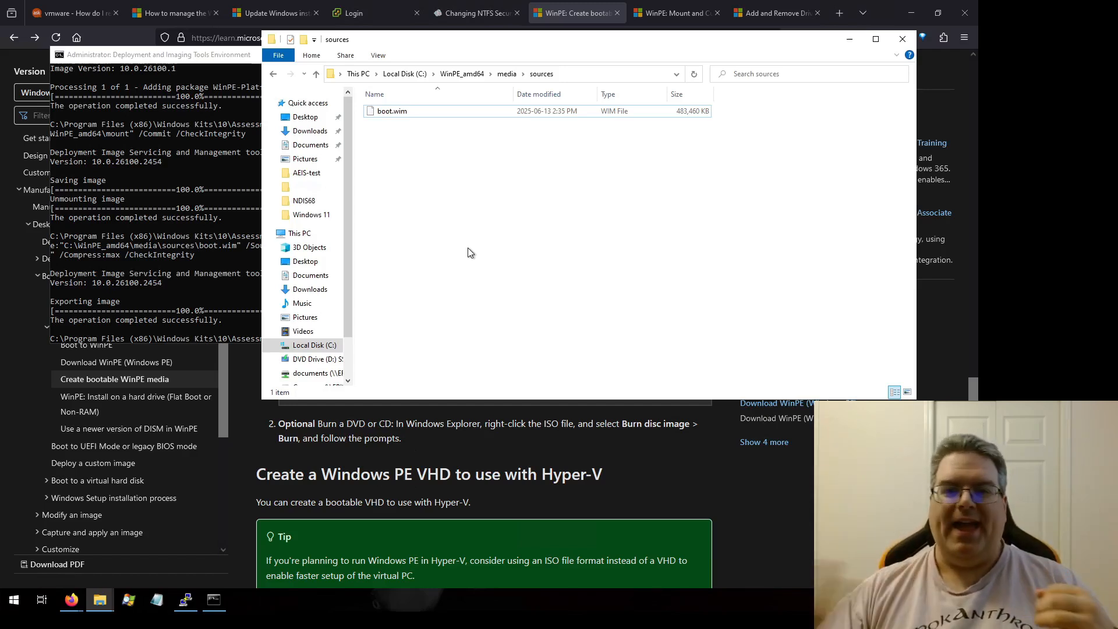
{"action": "left_click", "coordinate": [273, 74]}
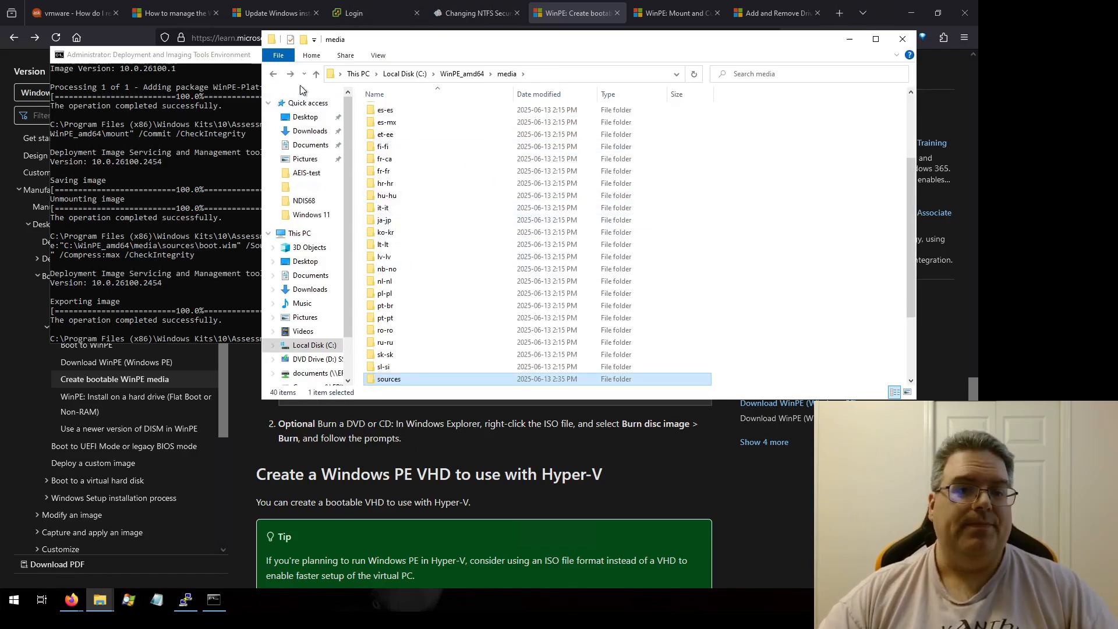
{"action": "left_click", "coordinate": [273, 75]}
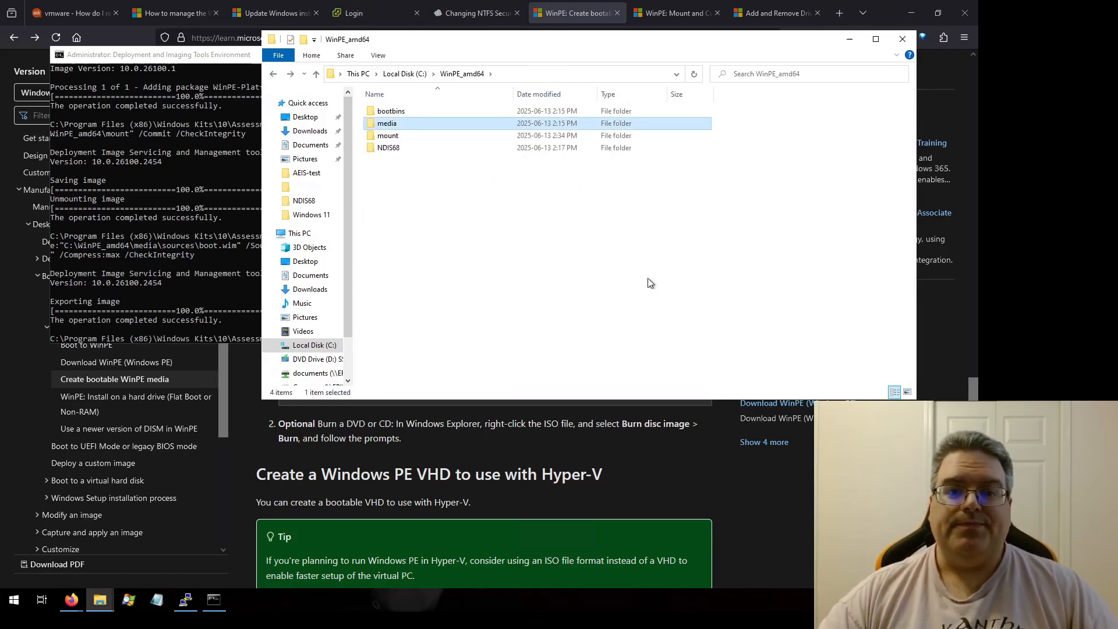
Step: Review the documentation's instructions for creating bootable WinPE USB, ISO and VHD media
{"action": "left_click", "coordinate": [182, 59]}
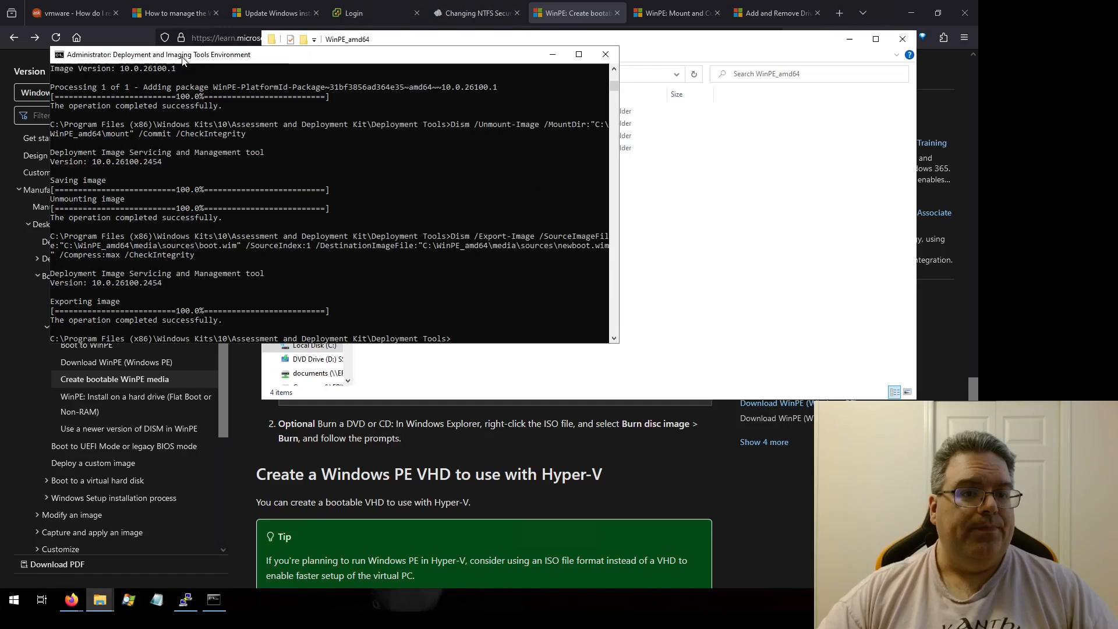
{"action": "left_click", "coordinate": [647, 480]}
{"action": "scroll", "coordinate": [616, 395], "scroll_direction": "up", "scroll_amount": 7}
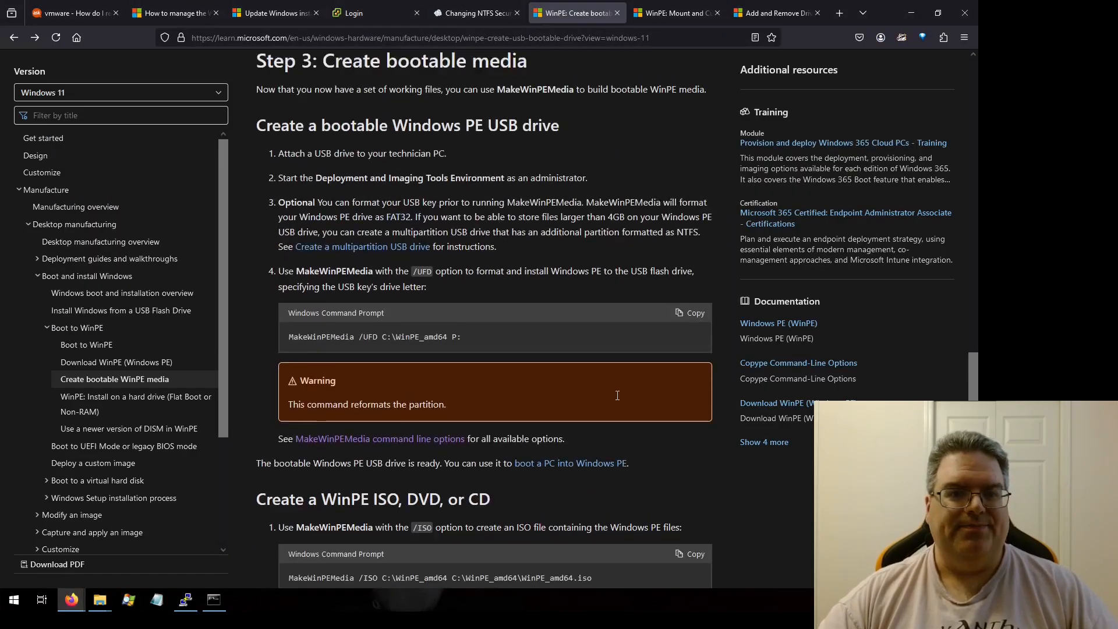
{"action": "scroll", "coordinate": [600, 370], "scroll_direction": "down", "scroll_amount": 4}
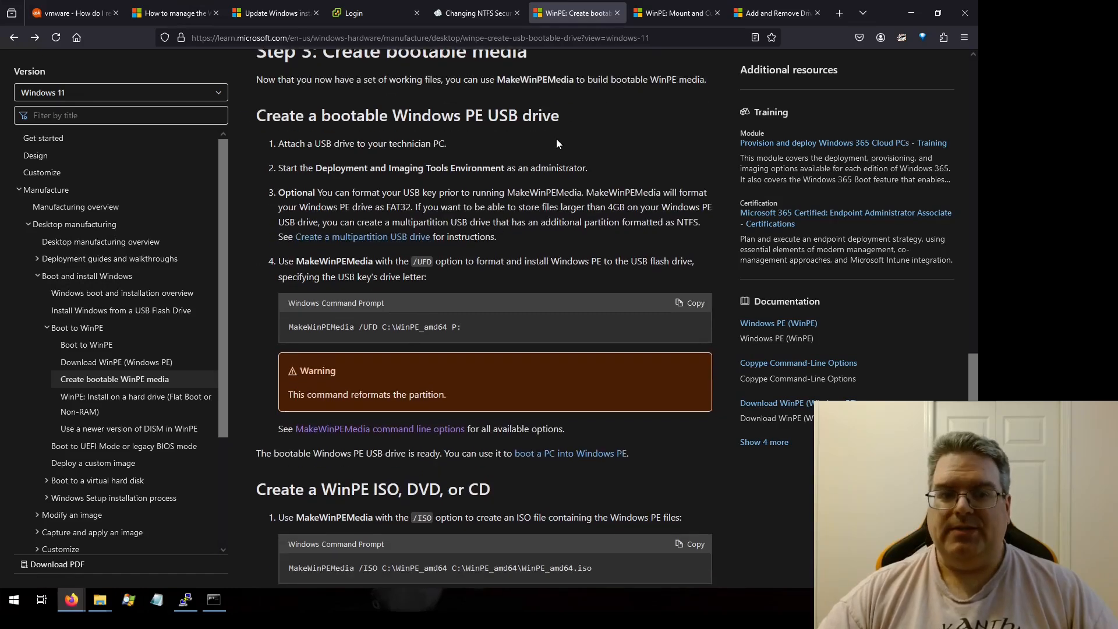
{"action": "scroll", "coordinate": [556, 140], "scroll_direction": "down", "scroll_amount": 2}
{"action": "scroll", "coordinate": [557, 144], "scroll_direction": "down", "scroll_amount": 3}
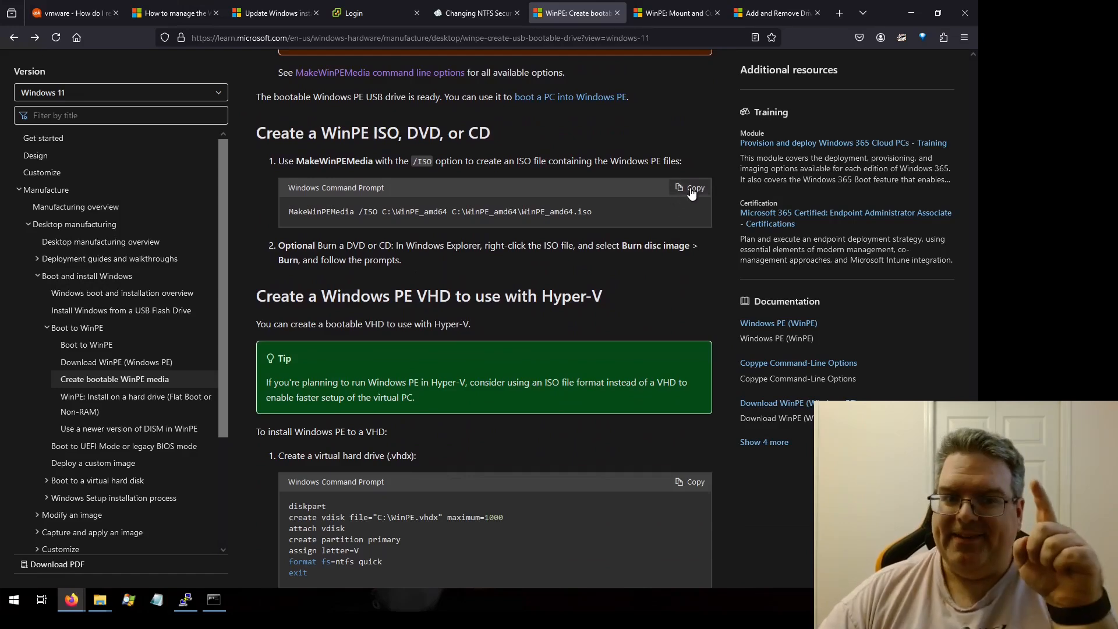
{"action": "scroll", "coordinate": [627, 310], "scroll_direction": "down", "scroll_amount": 6}
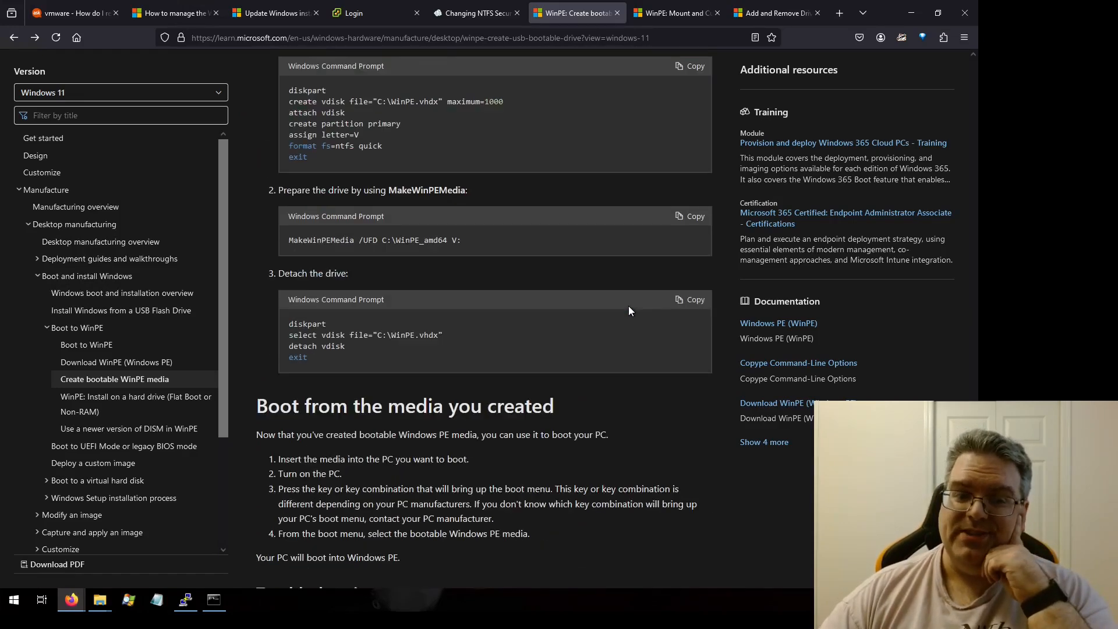
{"action": "scroll", "coordinate": [629, 311], "scroll_direction": "up", "scroll_amount": 8}
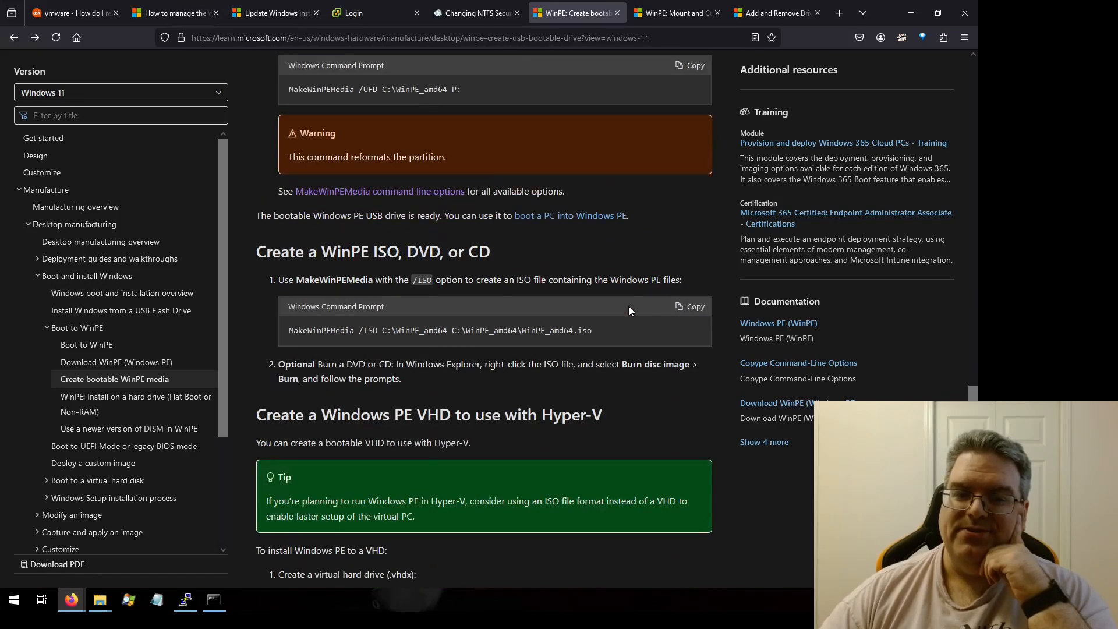
{"action": "scroll", "coordinate": [697, 261], "scroll_direction": "down", "scroll_amount": 2}
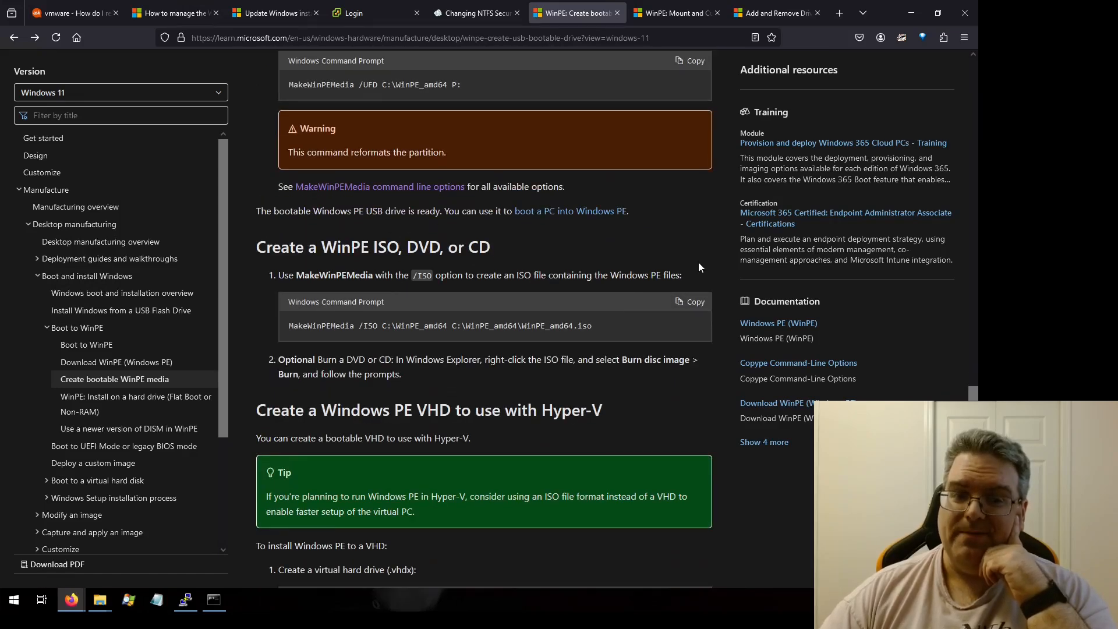
Step: Copy the MakeWinPEMedia /ISO command and run it to create C:\WinPE_amd64\WinPE_amd64-v2011.iso
{"action": "left_click", "coordinate": [690, 187]}
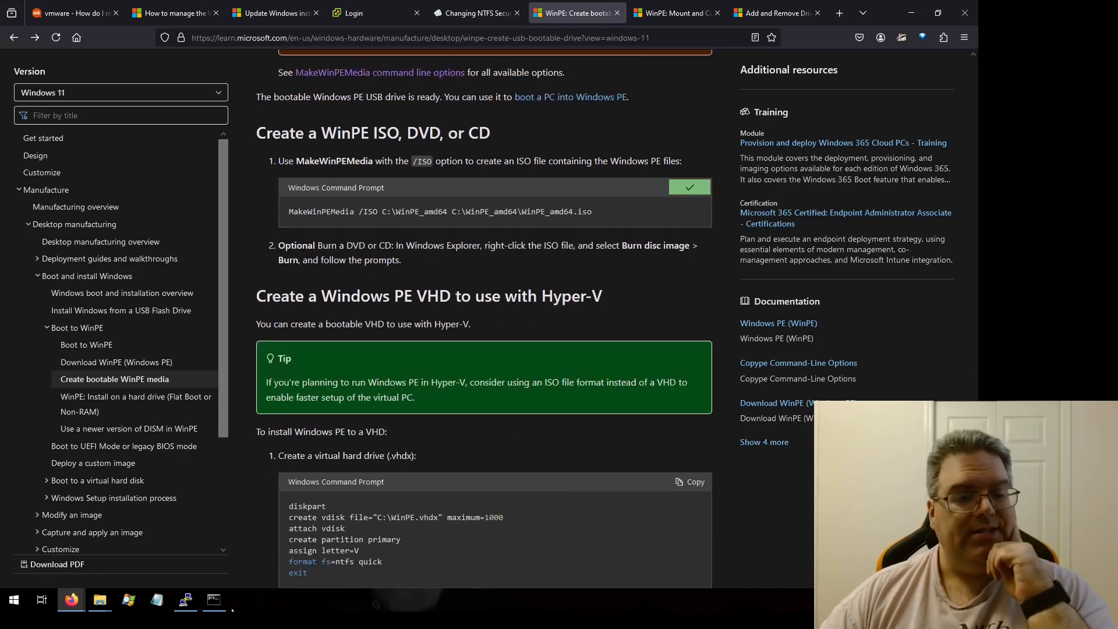
{"action": "left_click", "coordinate": [214, 600]}
{"action": "right_click", "coordinate": [410, 256]}
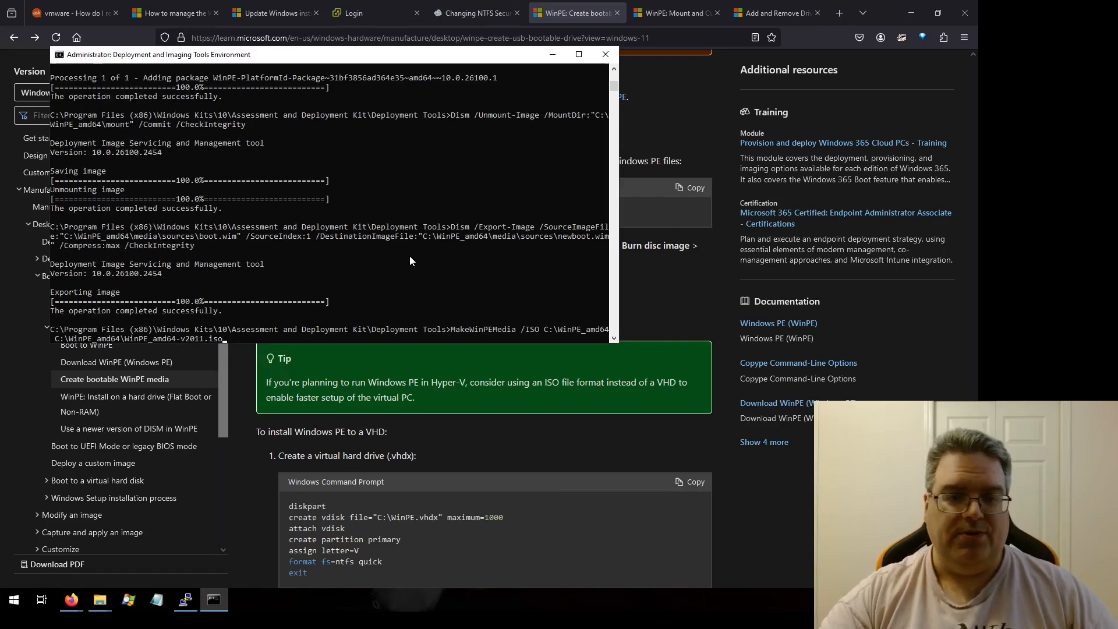
{"action": "key", "text": "Return"}
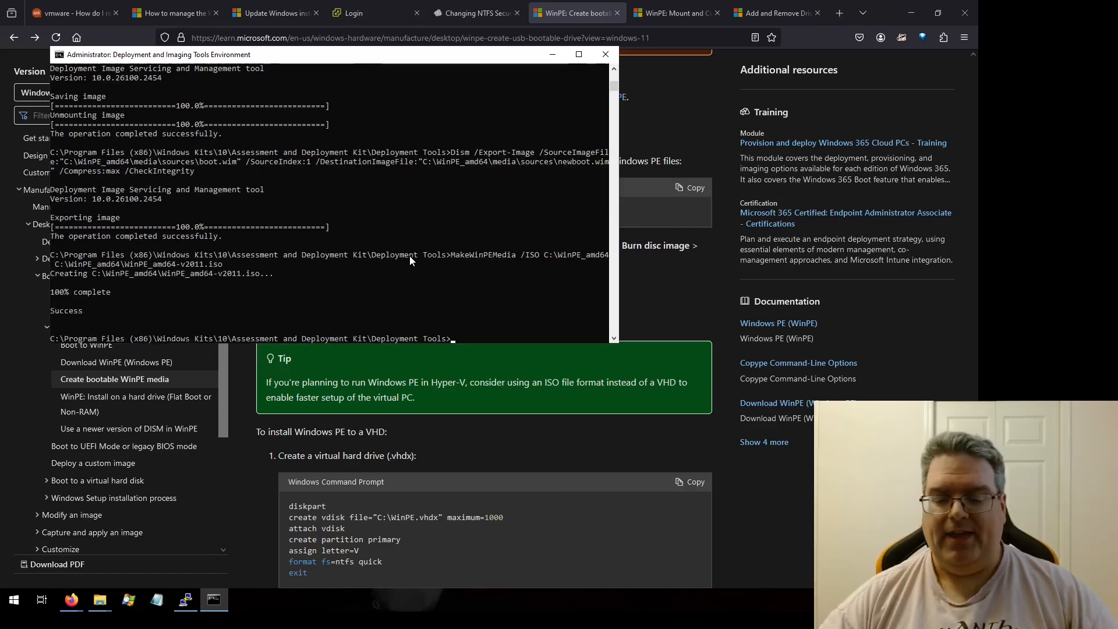
Step: Recall the ISO command, change the output to WinPE_amd64-v2023.iso, append /bootex and run it
{"action": "key", "text": "Up"}
{"action": "key", "text": "Left"}
{"action": "key", "text": "Left"}
{"action": "key", "text": "Left"}
{"action": "key", "text": "Left"}
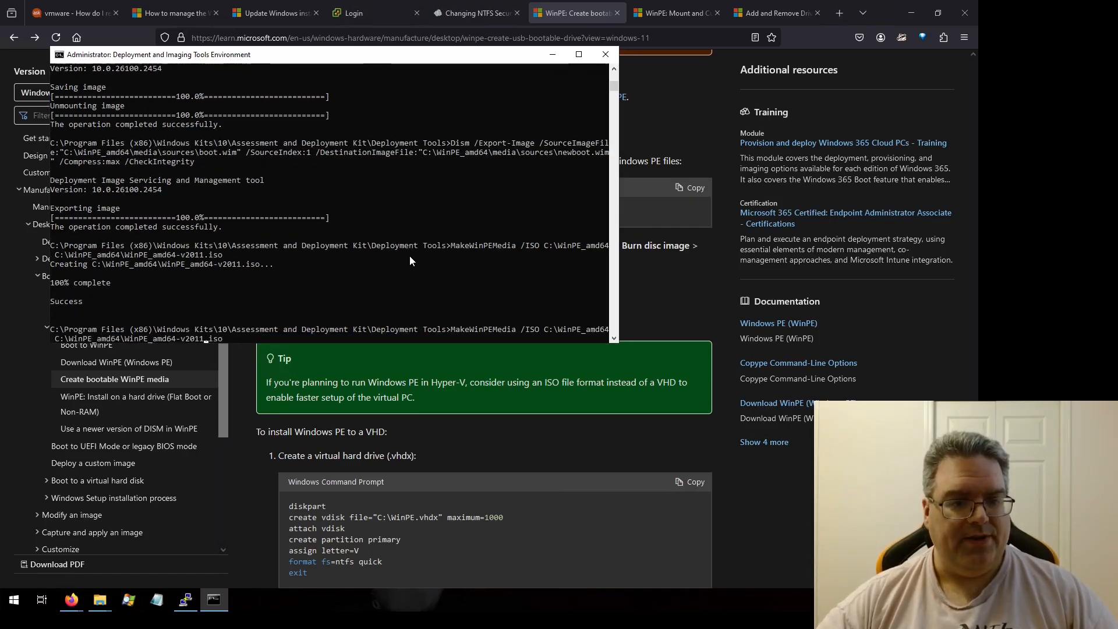
{"action": "key", "text": "BackSpace"}
{"action": "key", "text": "BackSpace"}
{"action": "type", "text": "23"}
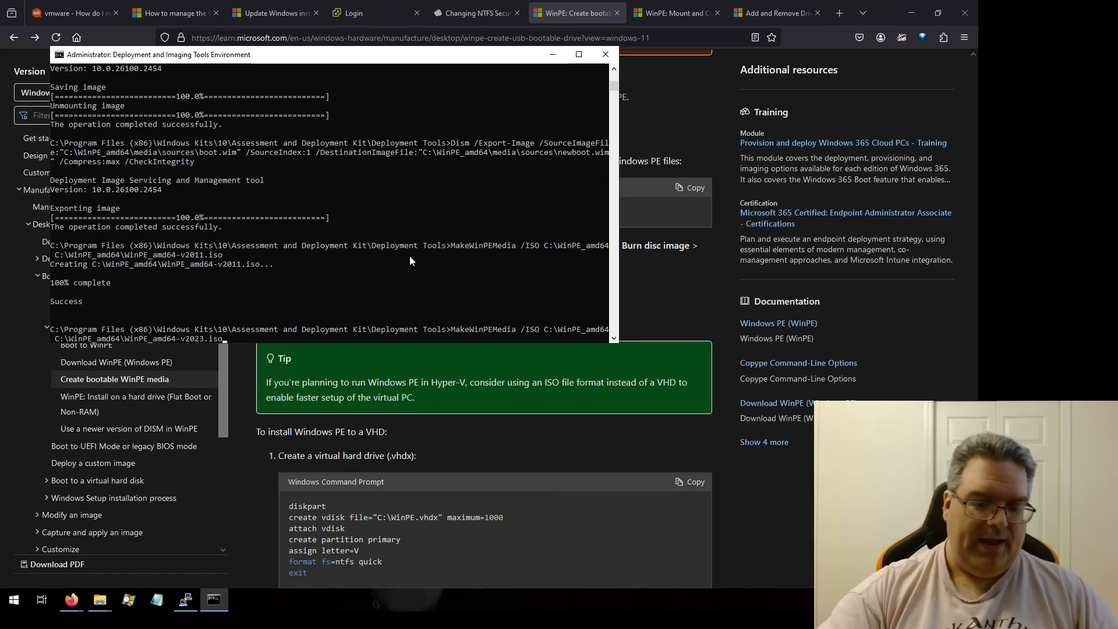
{"action": "key", "text": "End"}
{"action": "type", "text": "/bo"}
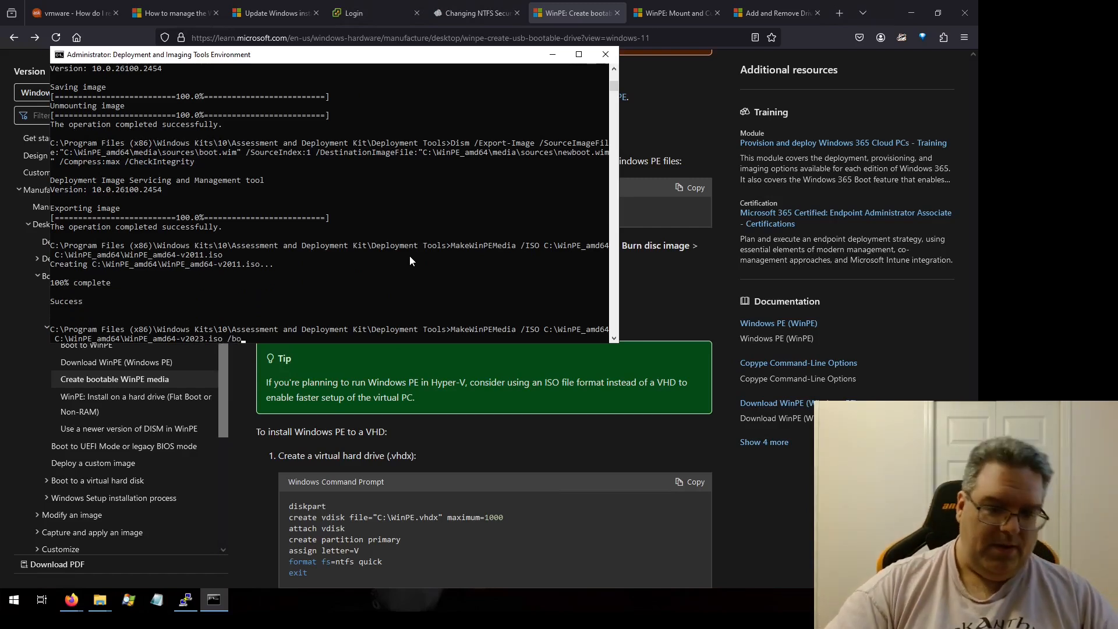
{"action": "type", "text": "otex"}
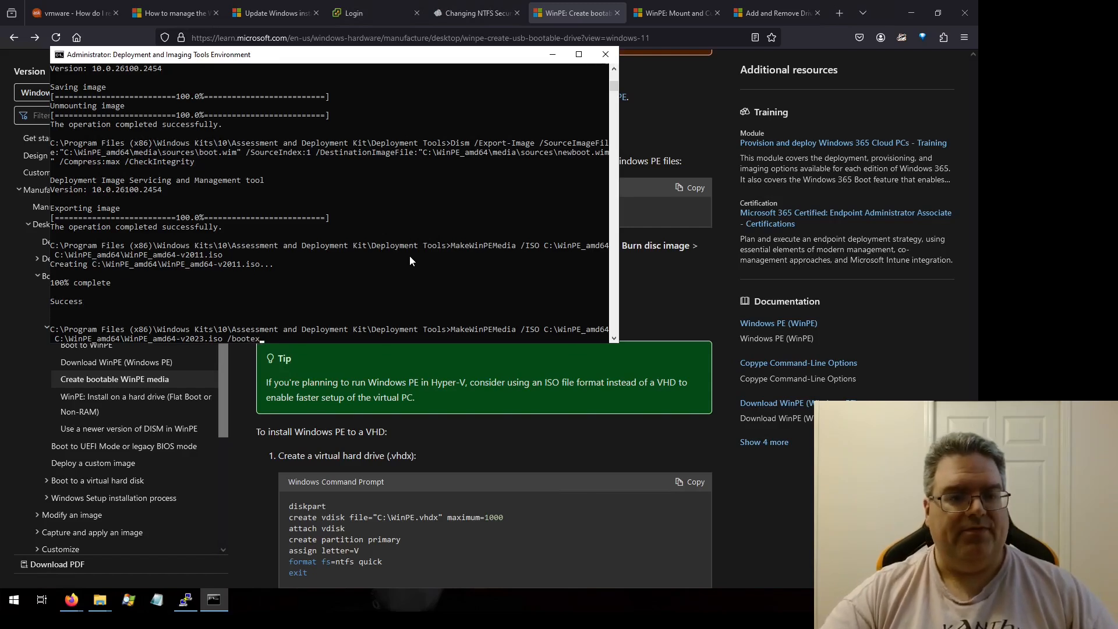
{"action": "key", "text": "Return"}
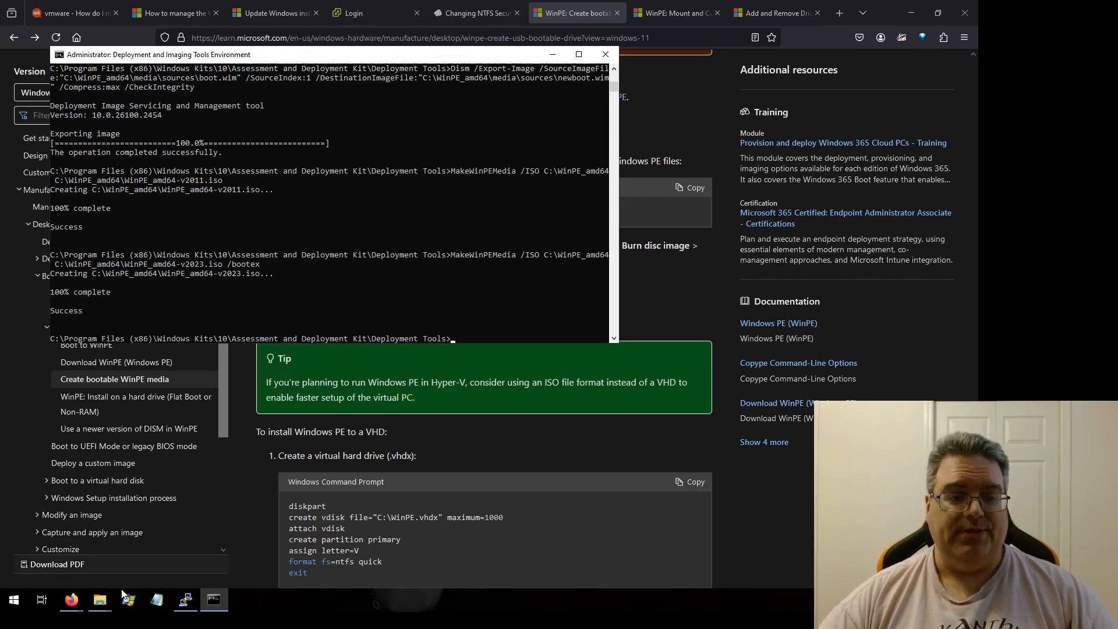
Step: Compare the two ISO files in the WinPE_amd64 folder
{"action": "left_click", "coordinate": [407, 538]}
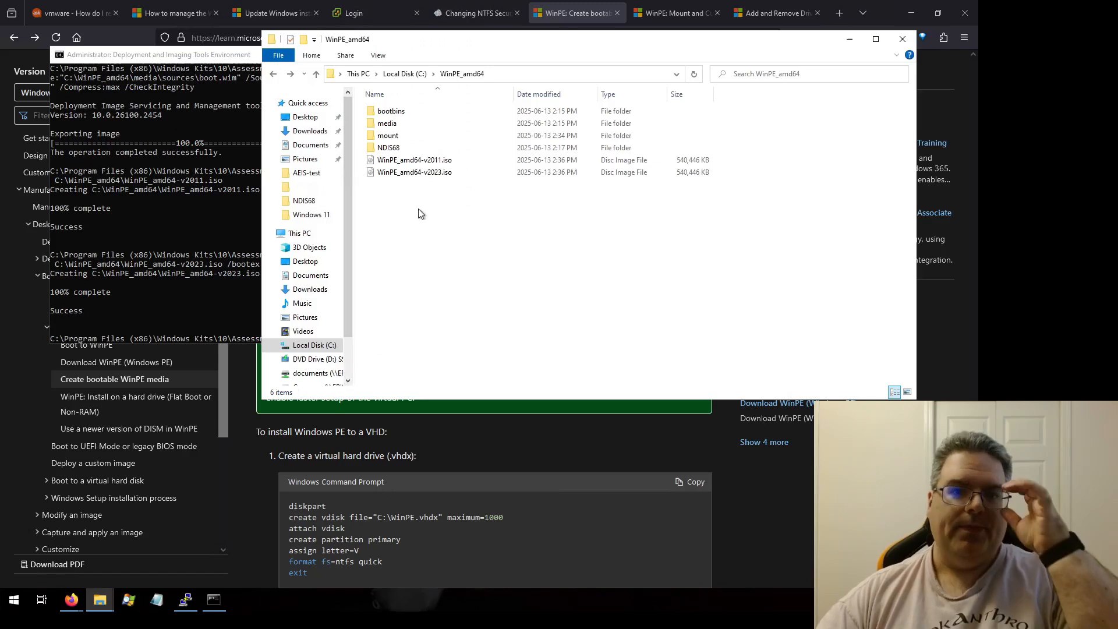
{"action": "left_click", "coordinate": [679, 163]}
{"action": "left_click", "coordinate": [675, 176]}
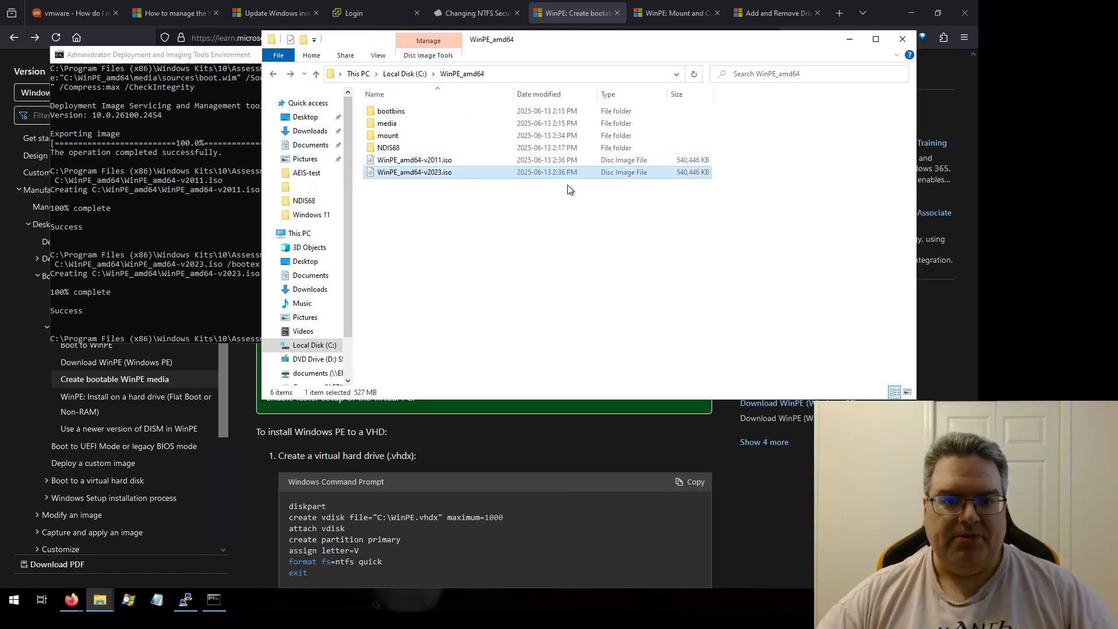
{"action": "left_click", "coordinate": [573, 246]}
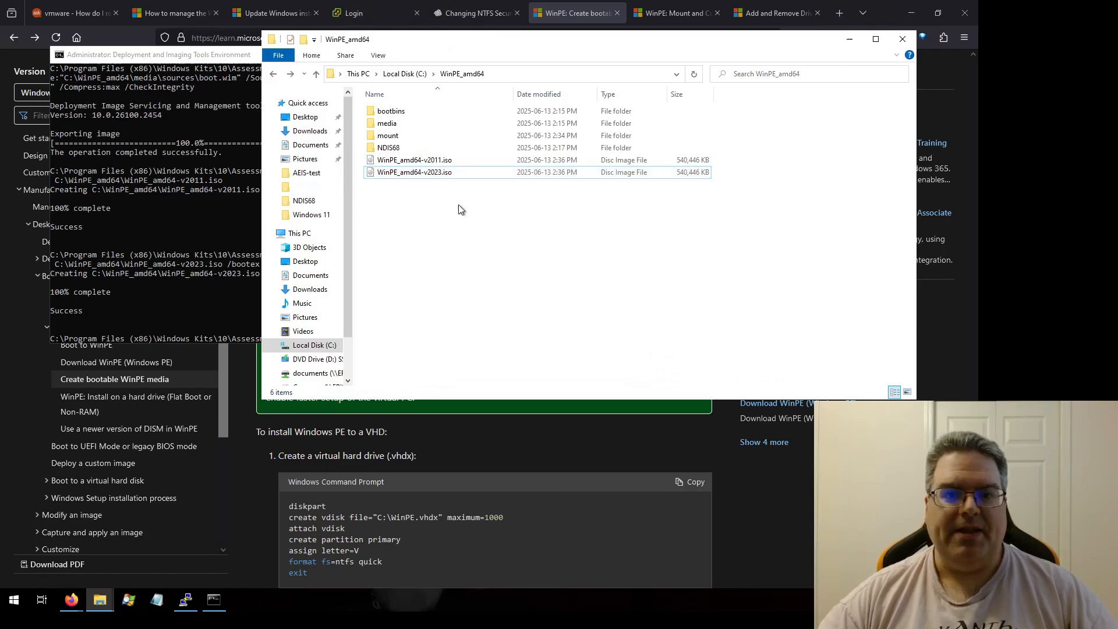
Step: Open WinPE_amd64-v2011.iso with 7-Zip and copy EFI\Boot\bootx64.efi into C:\WinPE_amd64
{"action": "right_click", "coordinate": [424, 163]}
{"action": "mouse_move", "coordinate": [541, 195]}
{"action": "left_click", "coordinate": [591, 196]}
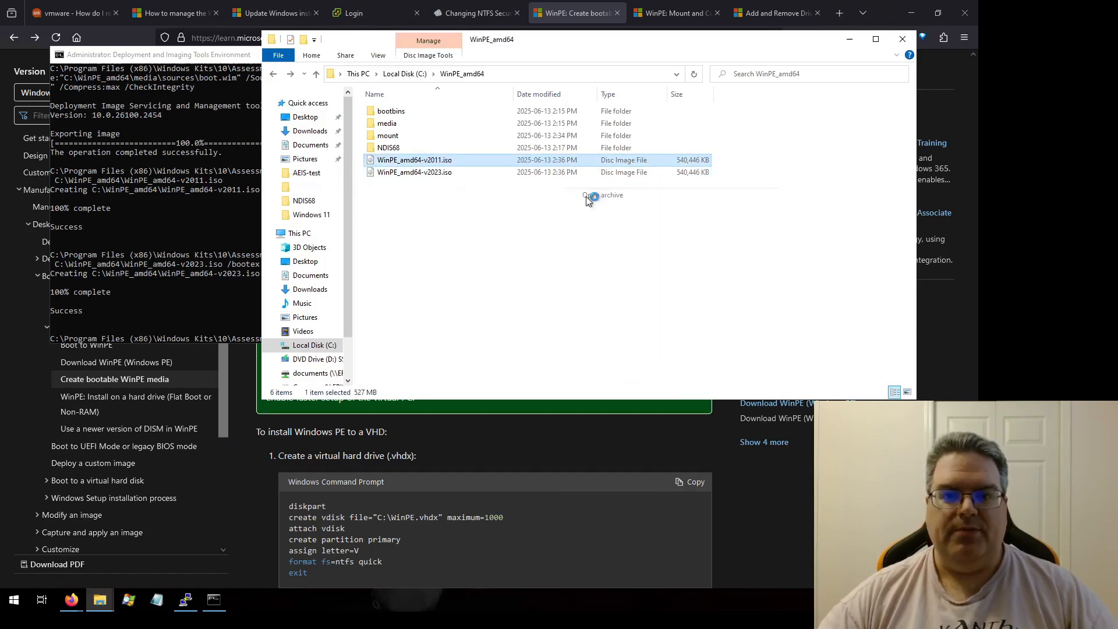
{"action": "scroll", "coordinate": [338, 285], "scroll_direction": "down", "scroll_amount": 4}
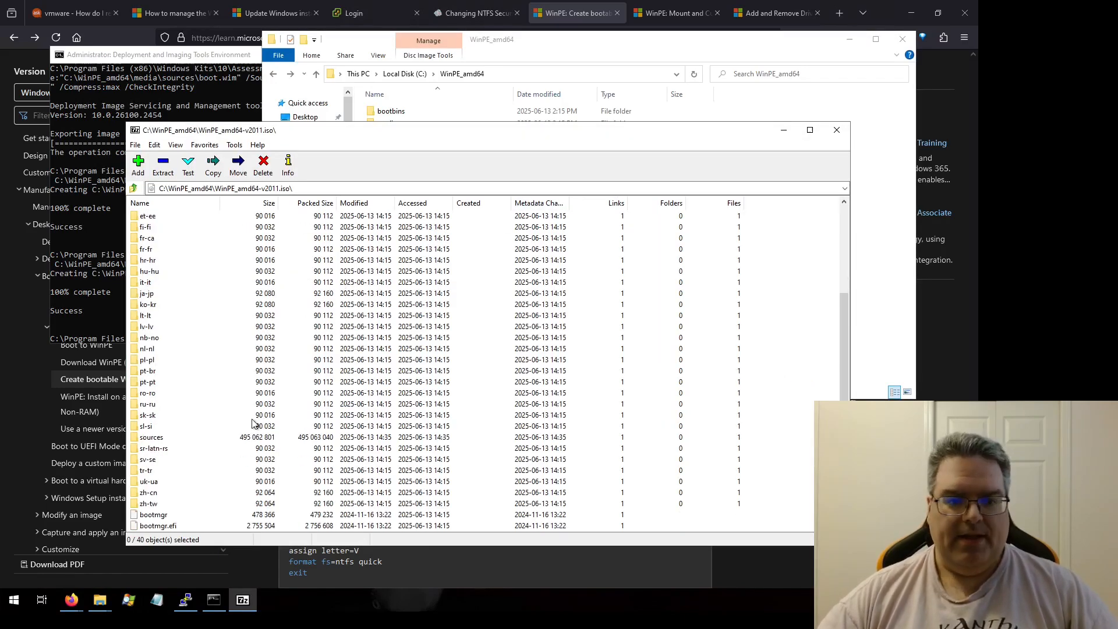
{"action": "scroll", "coordinate": [192, 444], "scroll_direction": "up", "scroll_amount": 4}
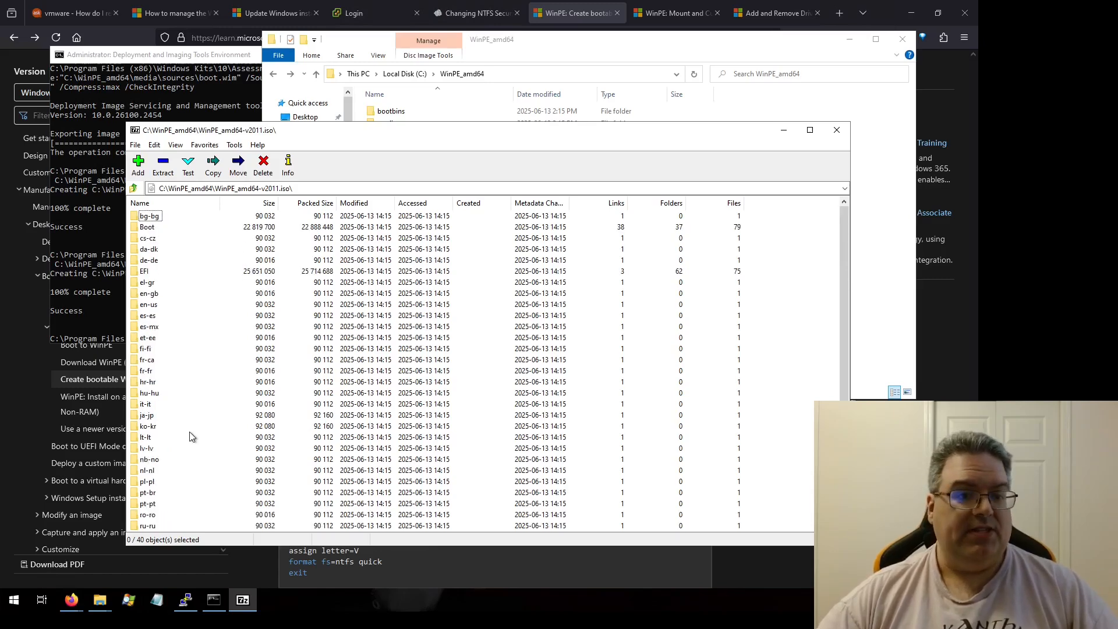
{"action": "double_click", "coordinate": [144, 271]}
{"action": "double_click", "coordinate": [149, 216]}
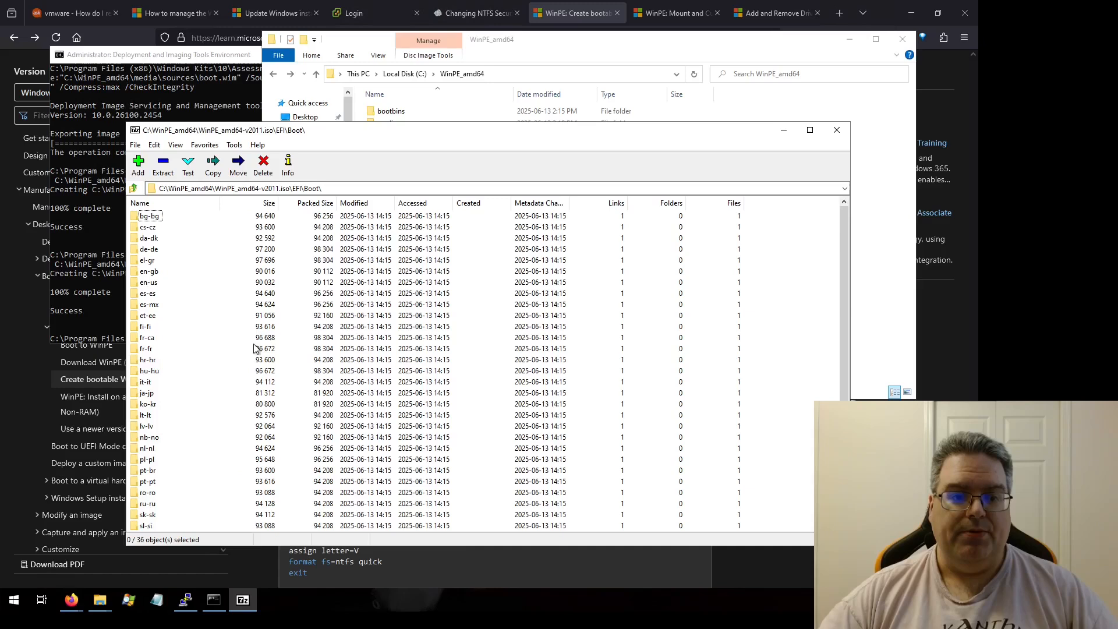
{"action": "scroll", "coordinate": [254, 349], "scroll_direction": "down", "scroll_amount": 3}
{"action": "left_click", "coordinate": [157, 526]}
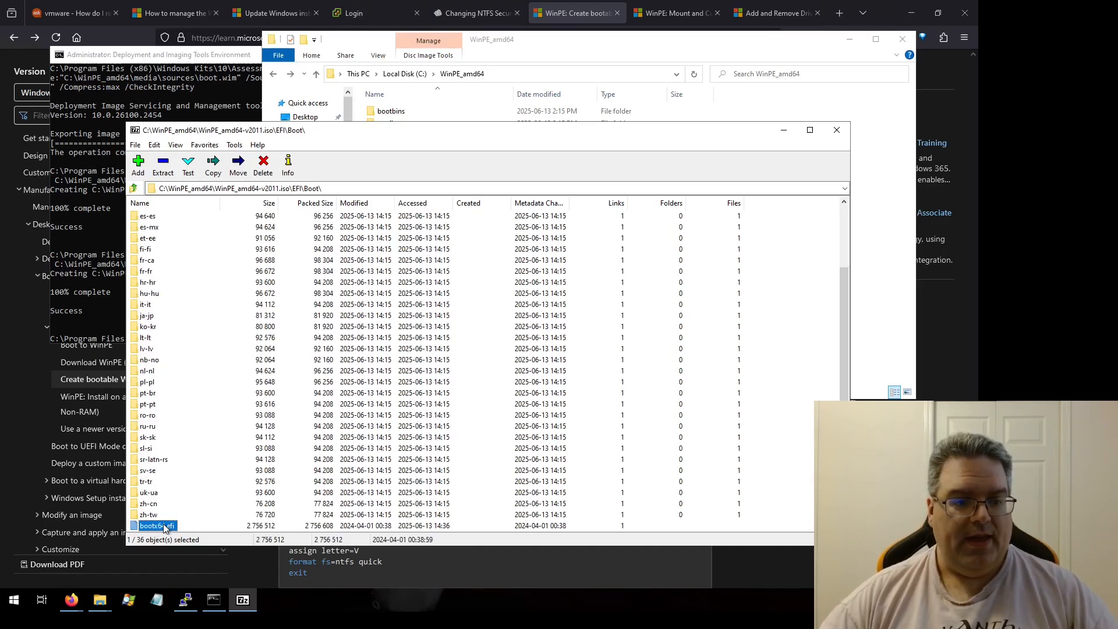
{"action": "left_click", "coordinate": [162, 169]}
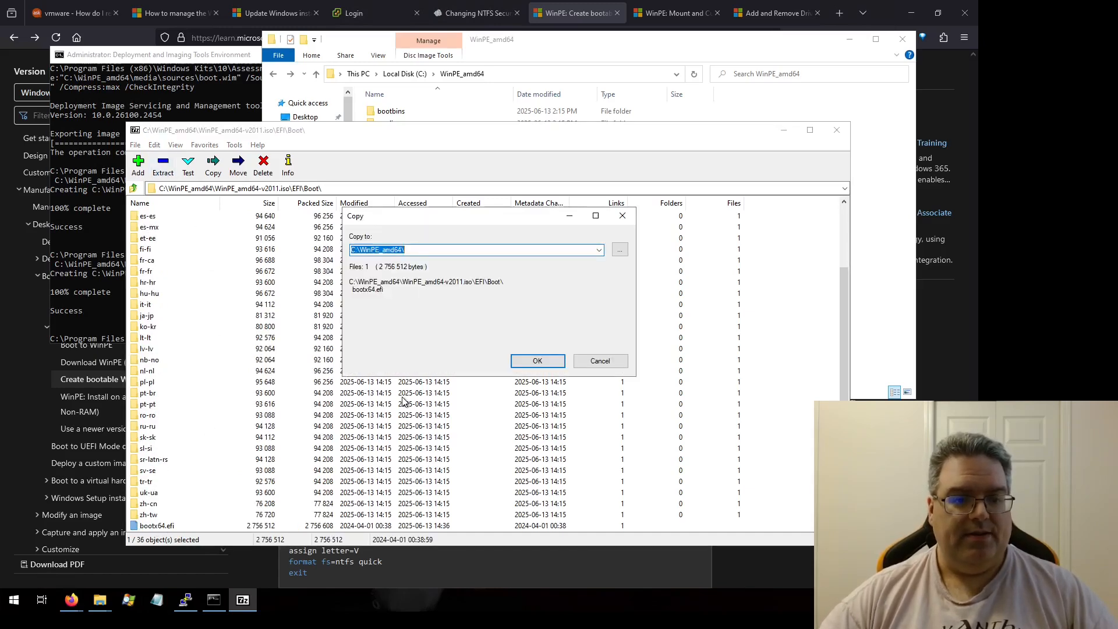
{"action": "left_click", "coordinate": [533, 357]}
{"action": "left_click", "coordinate": [874, 257]}
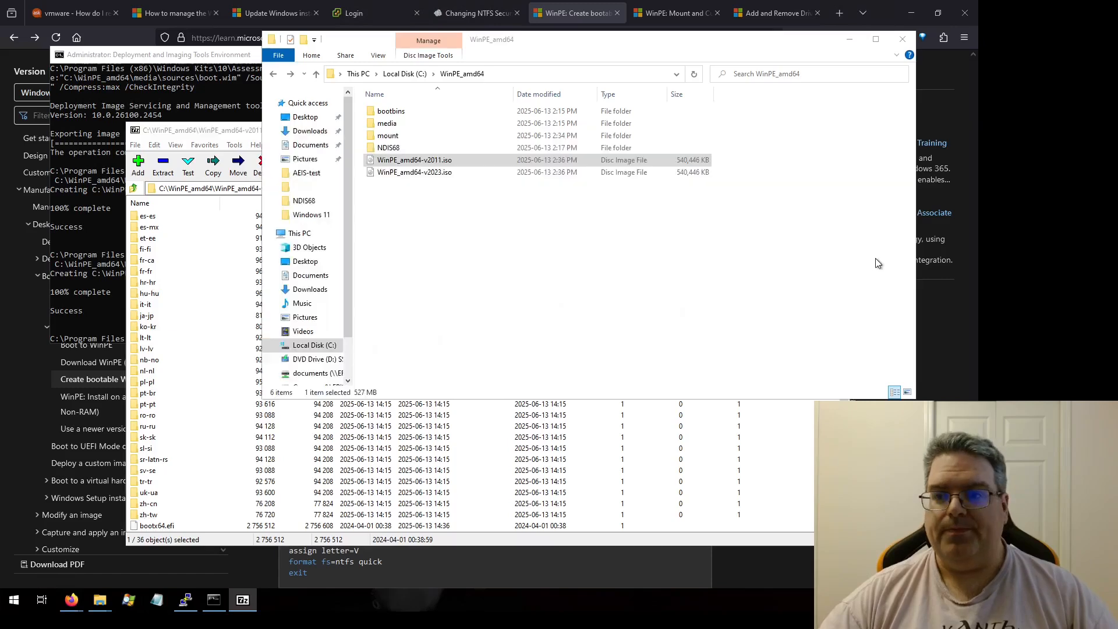
Step: Rename the copied bootx64.efi to bootx64-2011.efi and close the 7-Zip archive window
{"action": "left_click", "coordinate": [404, 162]}
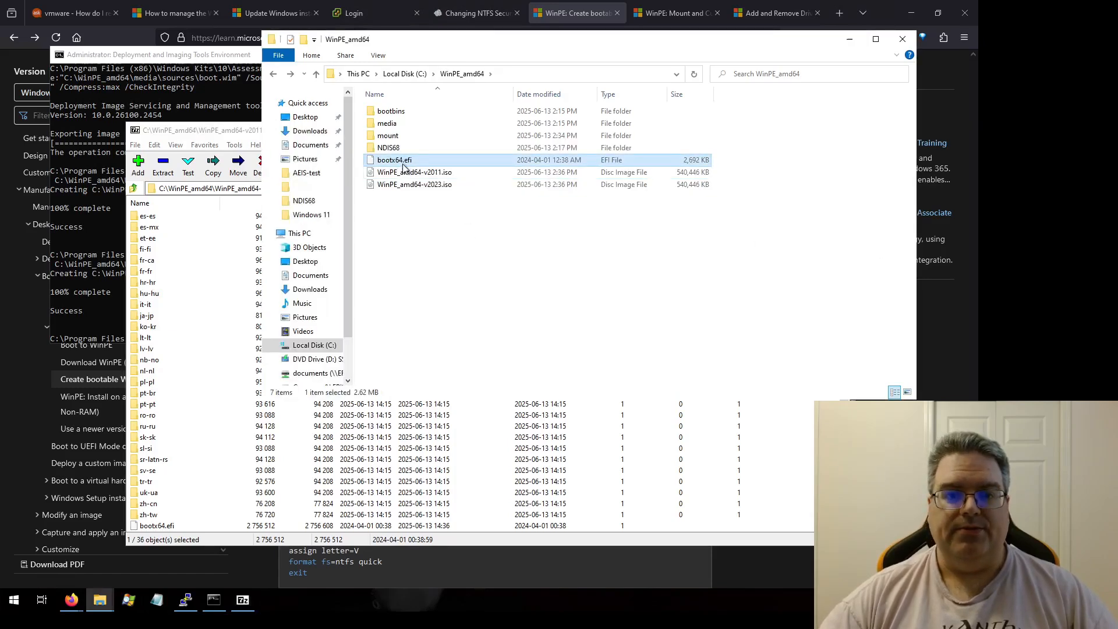
{"action": "left_click", "coordinate": [404, 165]}
{"action": "key", "text": "Right"}
{"action": "type", "text": "-"}
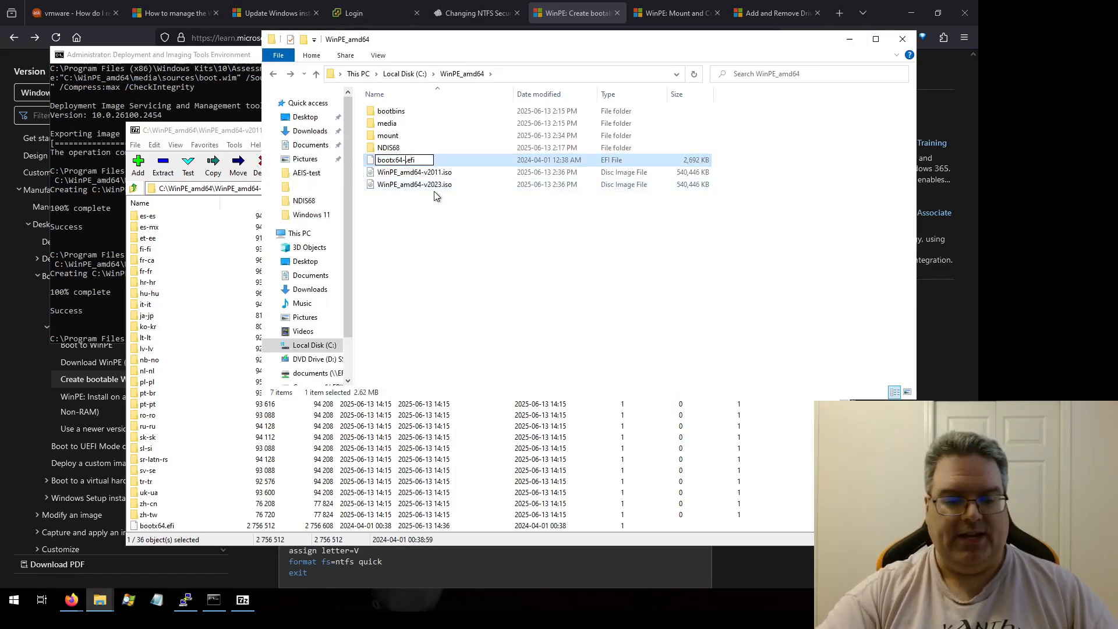
{"action": "type", "text": "2011"}
{"action": "key", "text": "Return"}
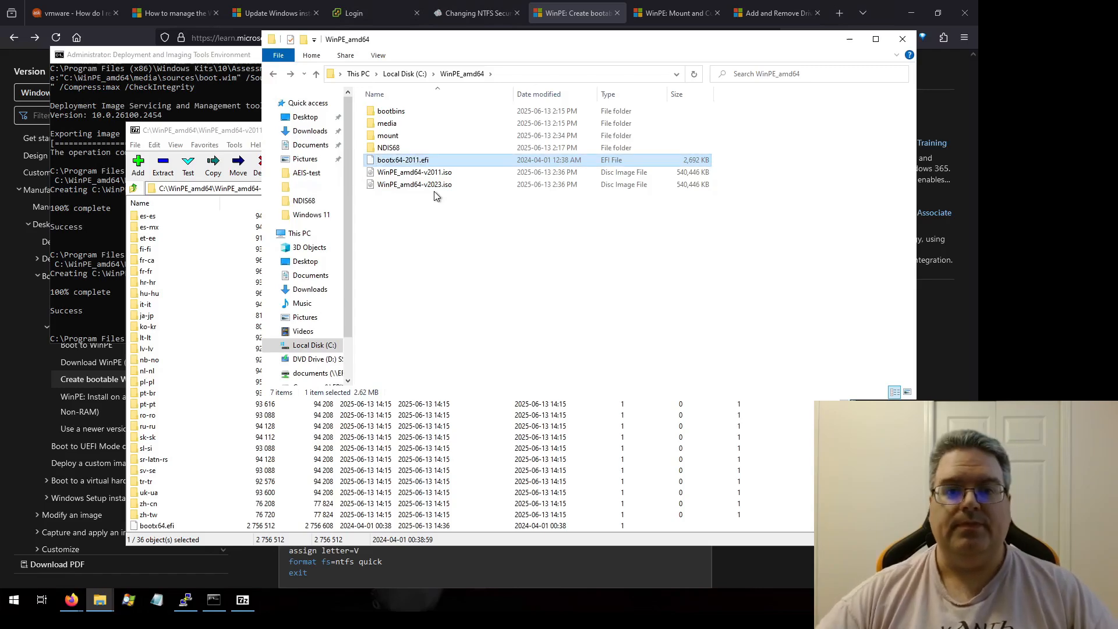
{"action": "left_click", "coordinate": [243, 135]}
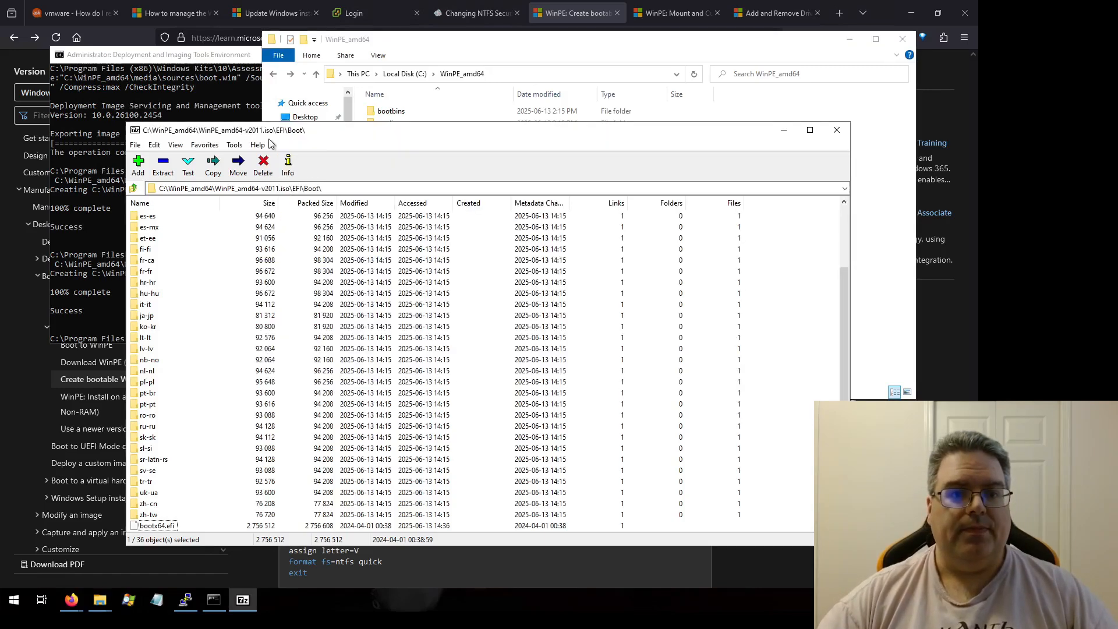
{"action": "left_click", "coordinate": [836, 130]}
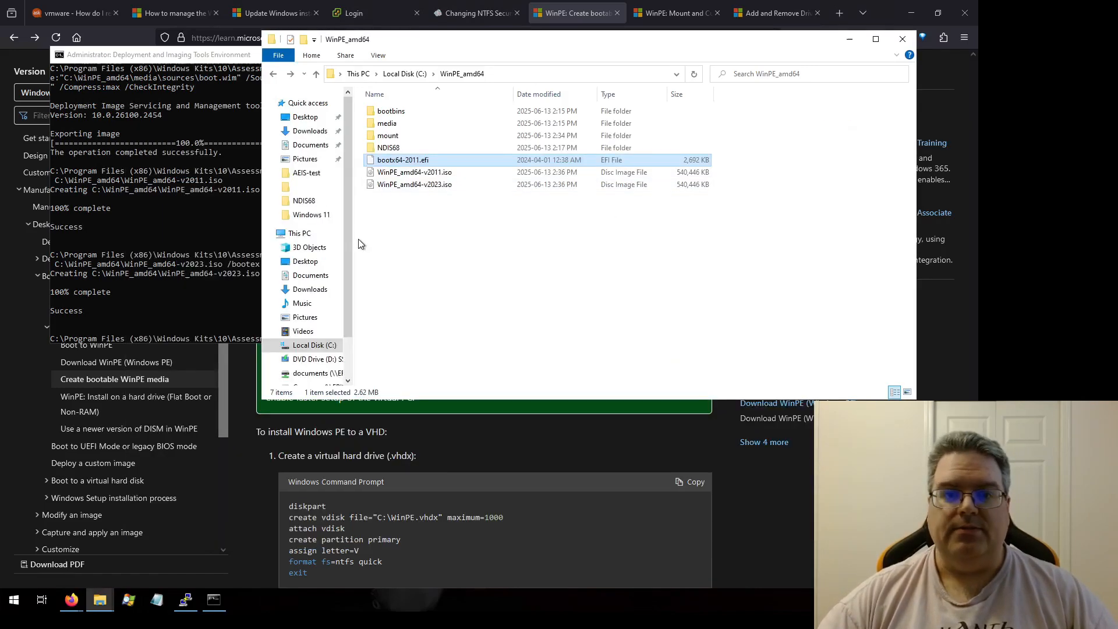
Step: Open WinPE_amd64-v2023.iso with 7-Zip and copy EFI\Boot\bootx64.efi into C:\WinPE_amd64
{"action": "right_click", "coordinate": [379, 187]}
{"action": "mouse_move", "coordinate": [456, 222]}
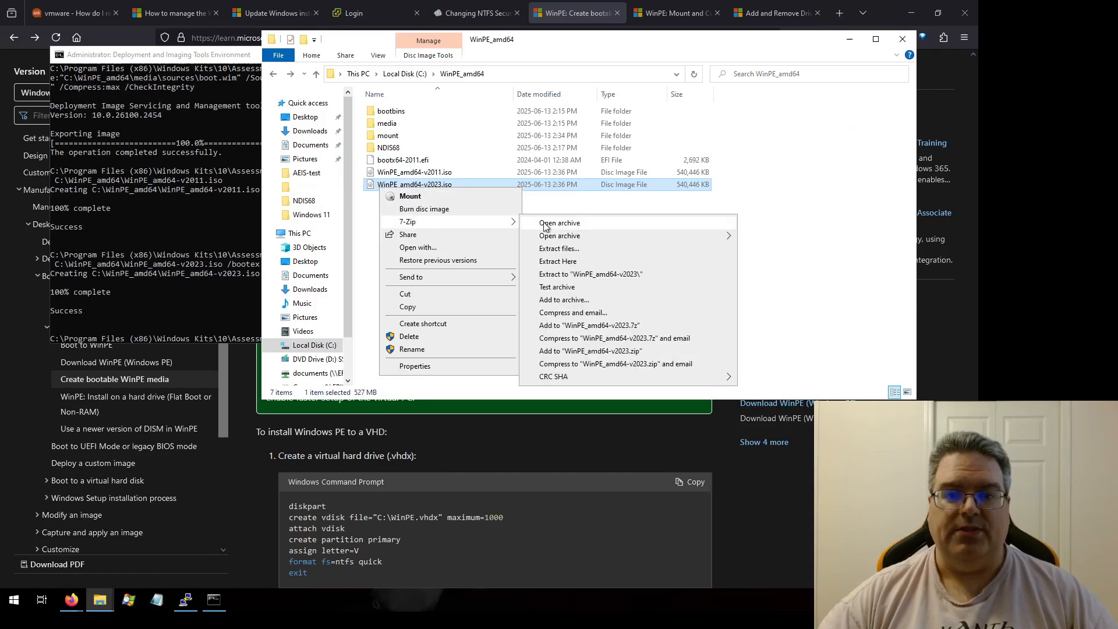
{"action": "left_click", "coordinate": [547, 221]}
{"action": "double_click", "coordinate": [152, 271]}
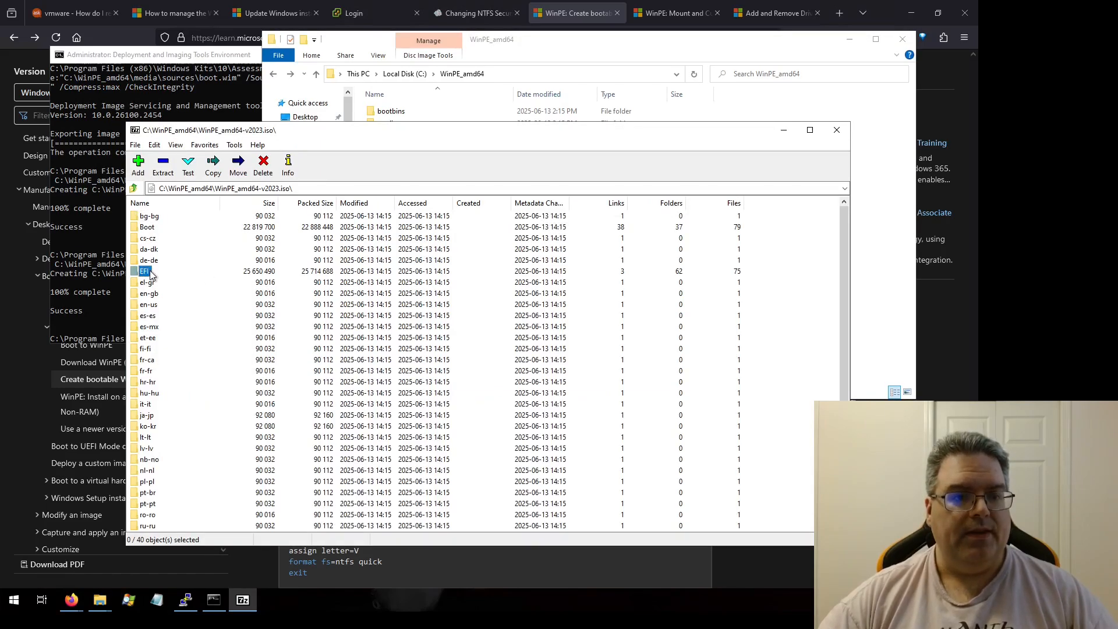
{"action": "double_click", "coordinate": [152, 221]}
{"action": "scroll", "coordinate": [164, 357], "scroll_direction": "down", "scroll_amount": 3}
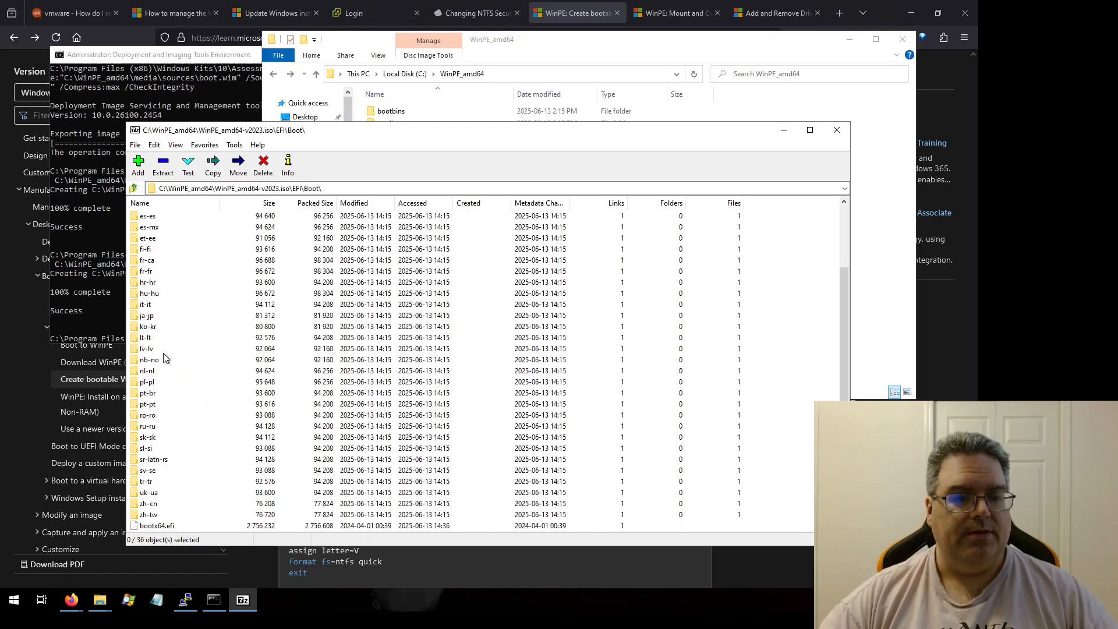
{"action": "left_click", "coordinate": [156, 526]}
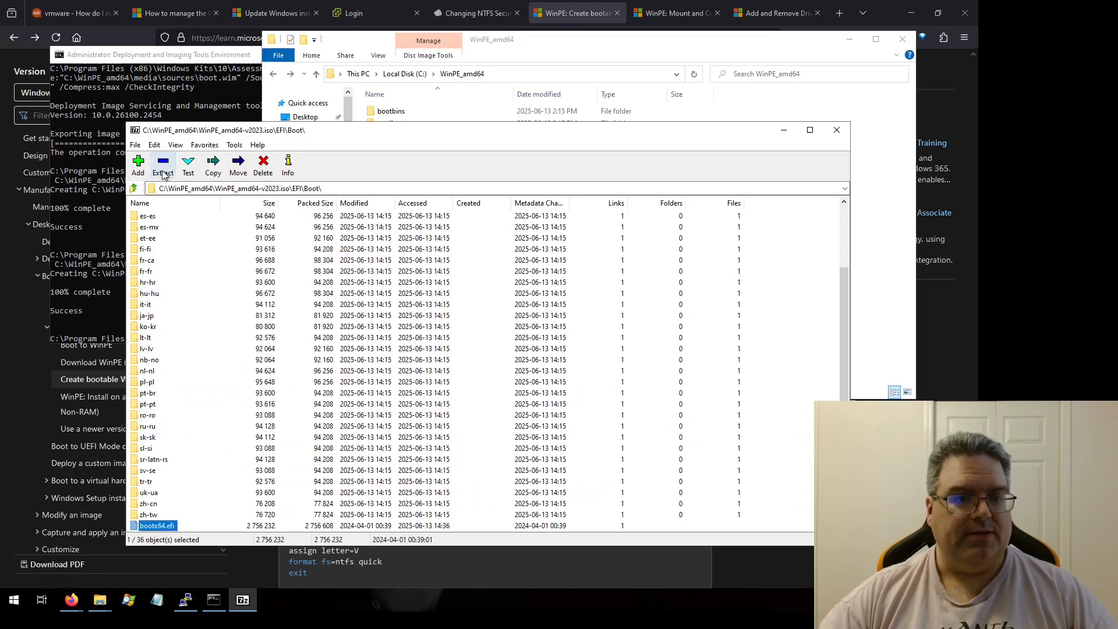
{"action": "left_click", "coordinate": [213, 166]}
{"action": "left_click", "coordinate": [538, 361]}
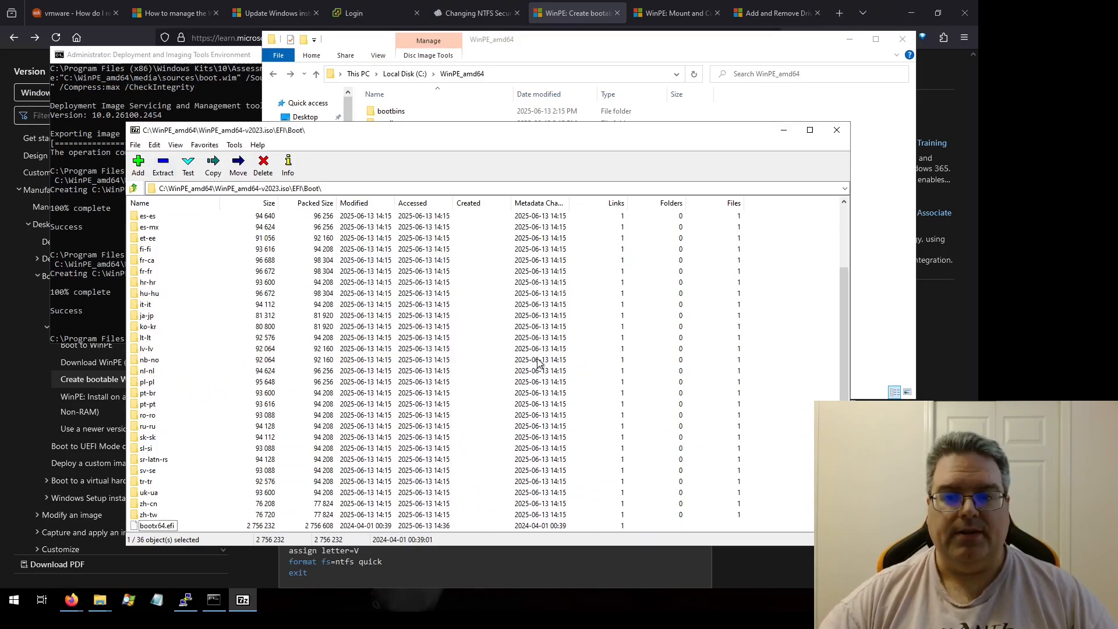
Step: Close the 7-Zip archive window and rename the copied bootx64.efi to bootx64-2023.efi
{"action": "left_click", "coordinate": [836, 130]}
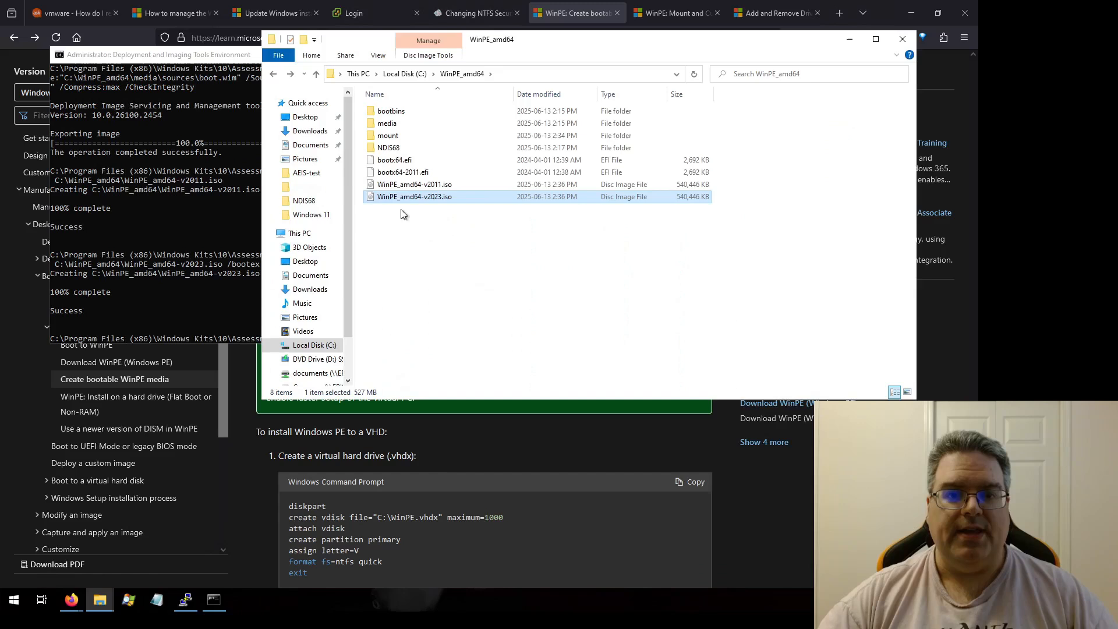
{"action": "left_click", "coordinate": [397, 163]}
{"action": "left_click", "coordinate": [402, 164]}
{"action": "key", "text": "Right"}
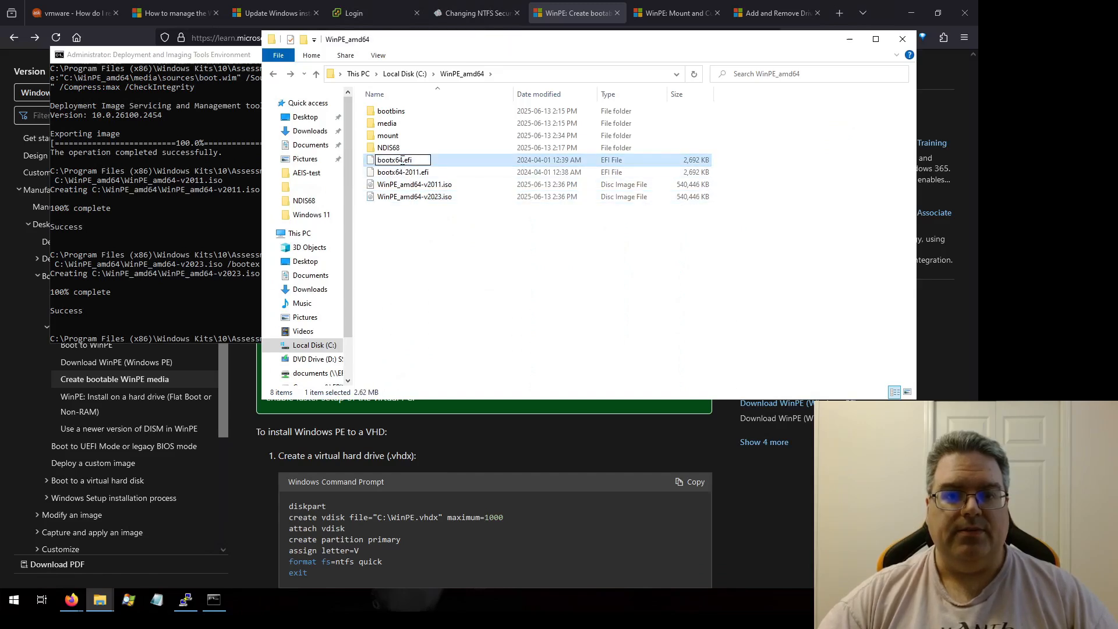
{"action": "type", "text": "-2023"}
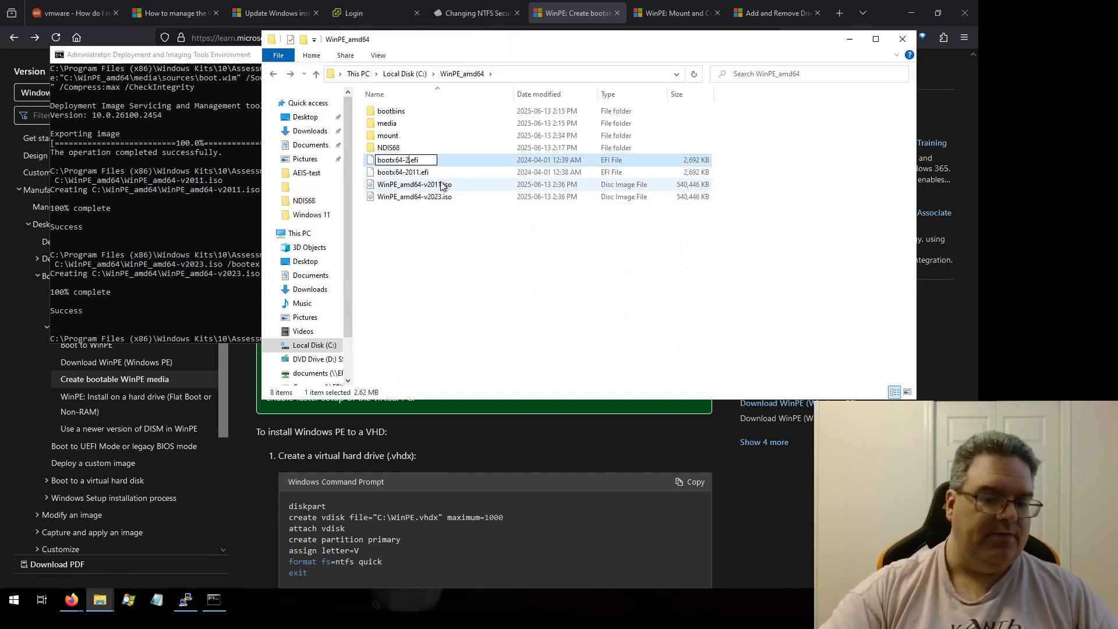
{"action": "key", "text": "Return"}
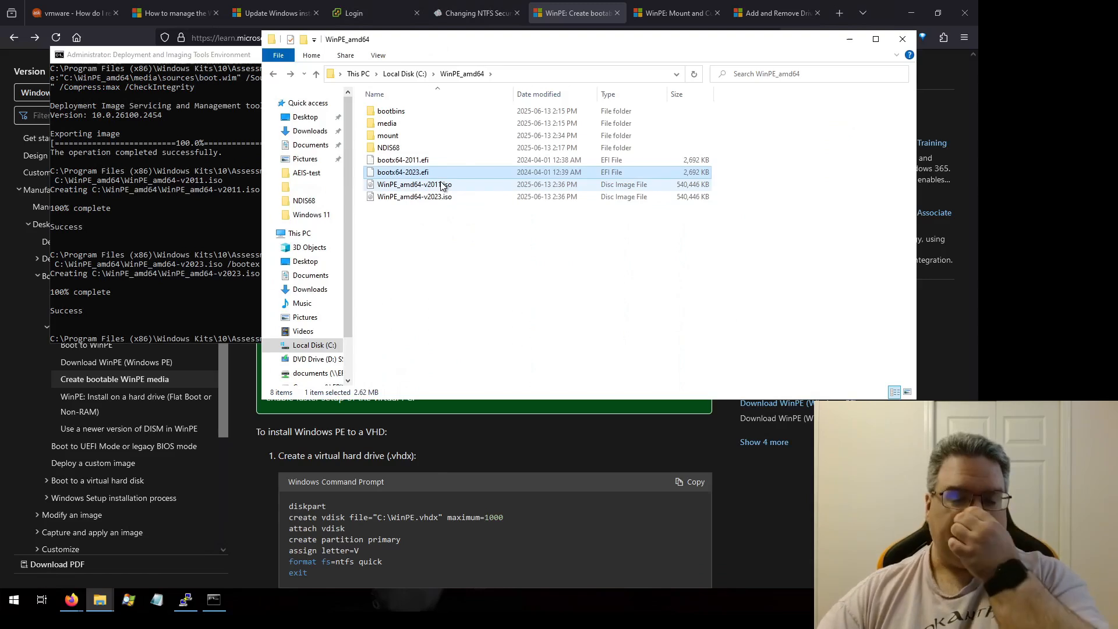
Step: Inspect the digital signature, signing certificate and certification path of bootx64-2011.efi
{"action": "left_click", "coordinate": [415, 163]}
{"action": "right_click", "coordinate": [414, 161]}
{"action": "left_click", "coordinate": [449, 312]}
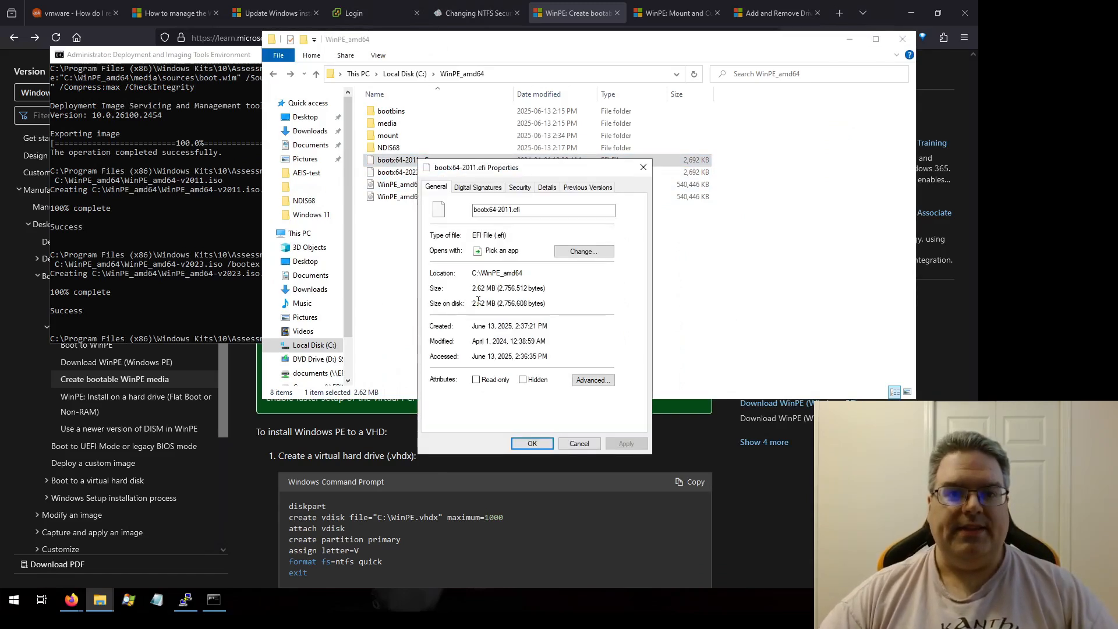
{"action": "left_click", "coordinate": [478, 188]}
{"action": "left_click", "coordinate": [477, 235]}
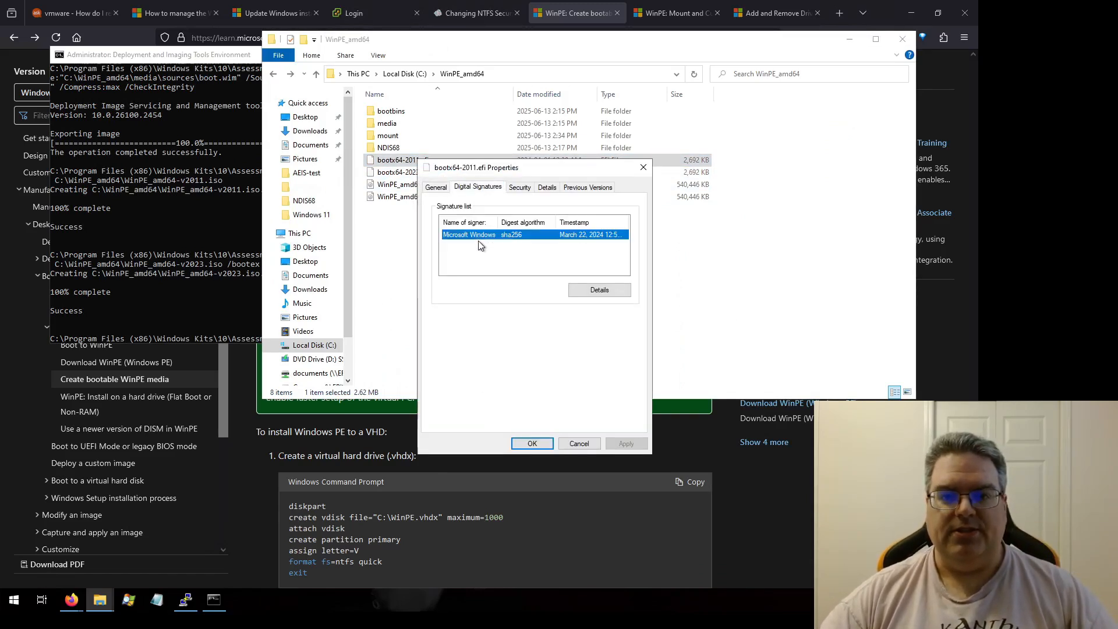
{"action": "left_click", "coordinate": [603, 290]}
{"action": "left_click", "coordinate": [617, 353]}
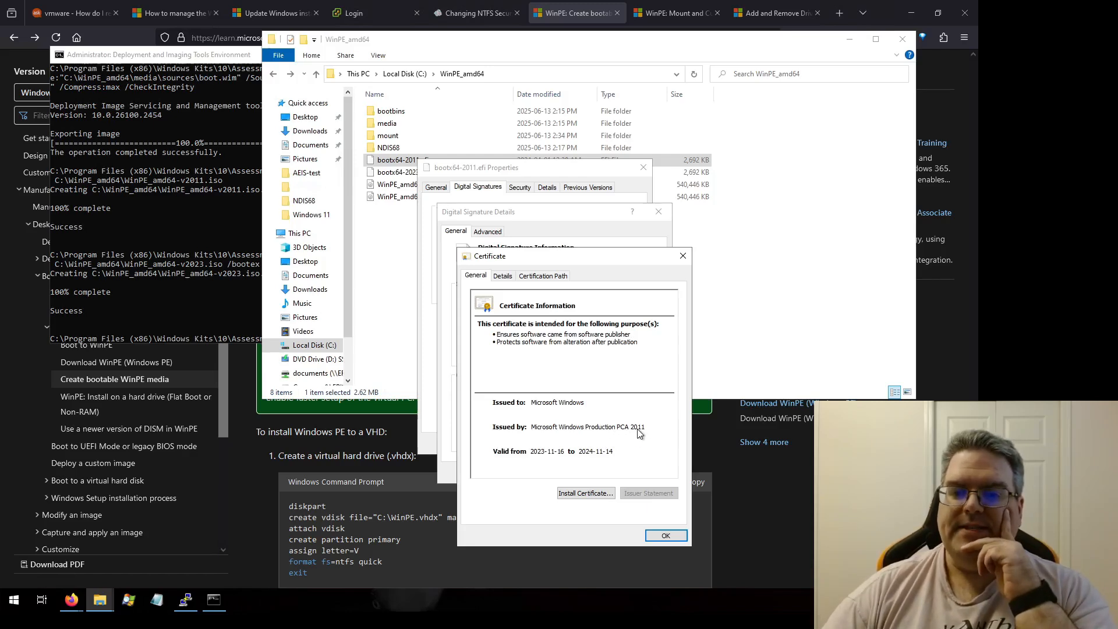
{"action": "left_click", "coordinate": [541, 277]}
{"action": "left_click", "coordinate": [556, 314]}
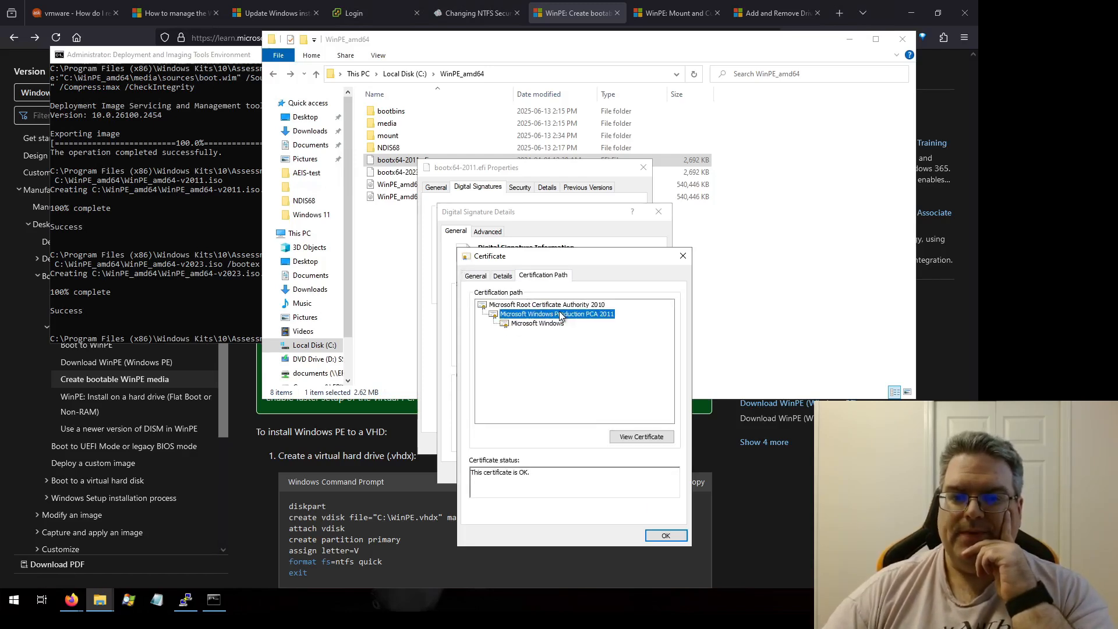
{"action": "left_click", "coordinate": [636, 438]}
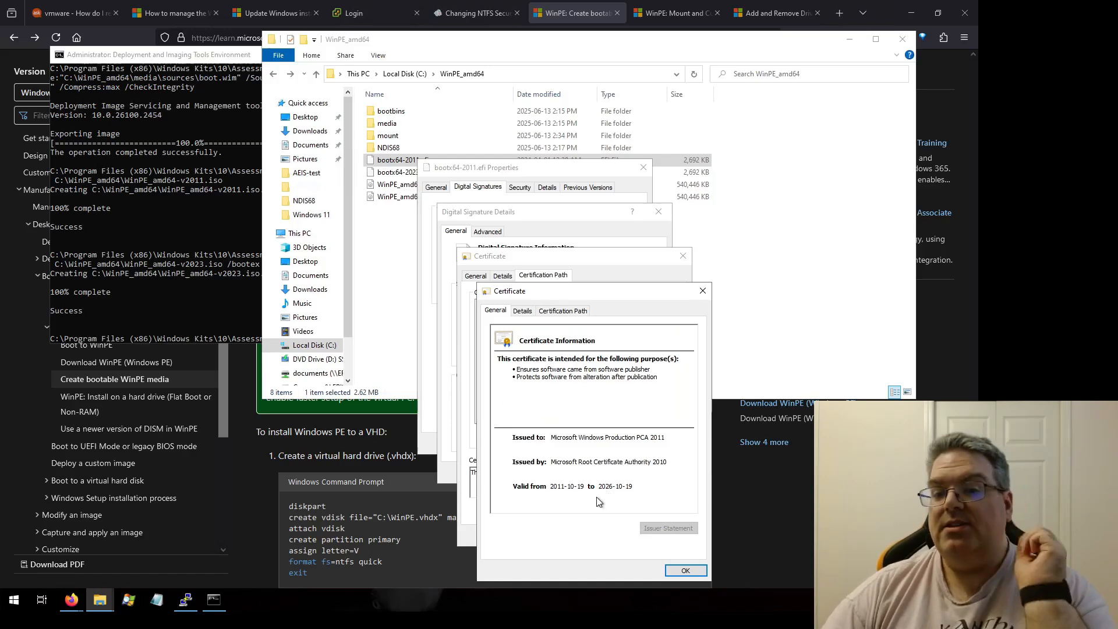
{"action": "left_click", "coordinate": [685, 569]}
{"action": "left_click", "coordinate": [664, 537]}
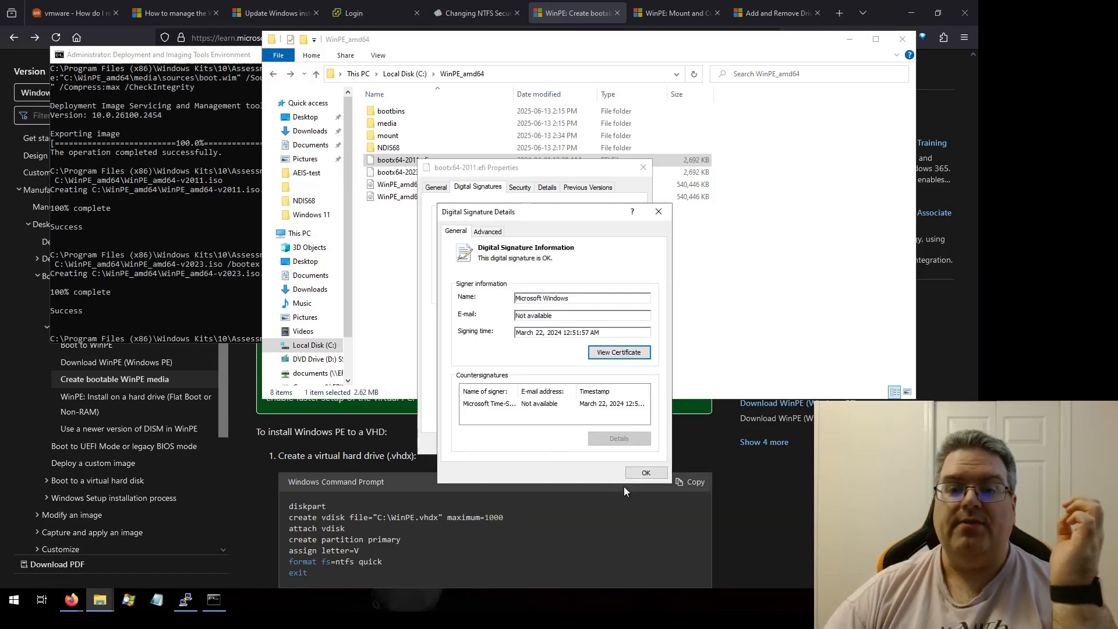
{"action": "left_click", "coordinate": [644, 473]}
{"action": "left_click", "coordinate": [583, 445]}
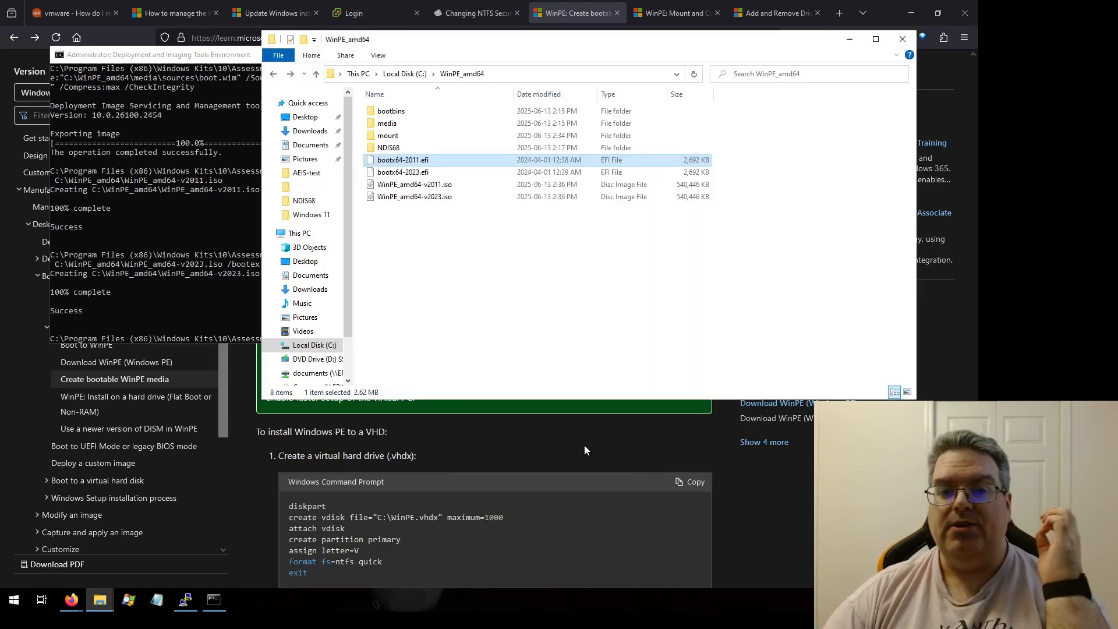
Step: Inspect the digital signature and signing certificate of bootx64-2023.efi
{"action": "right_click", "coordinate": [401, 172]}
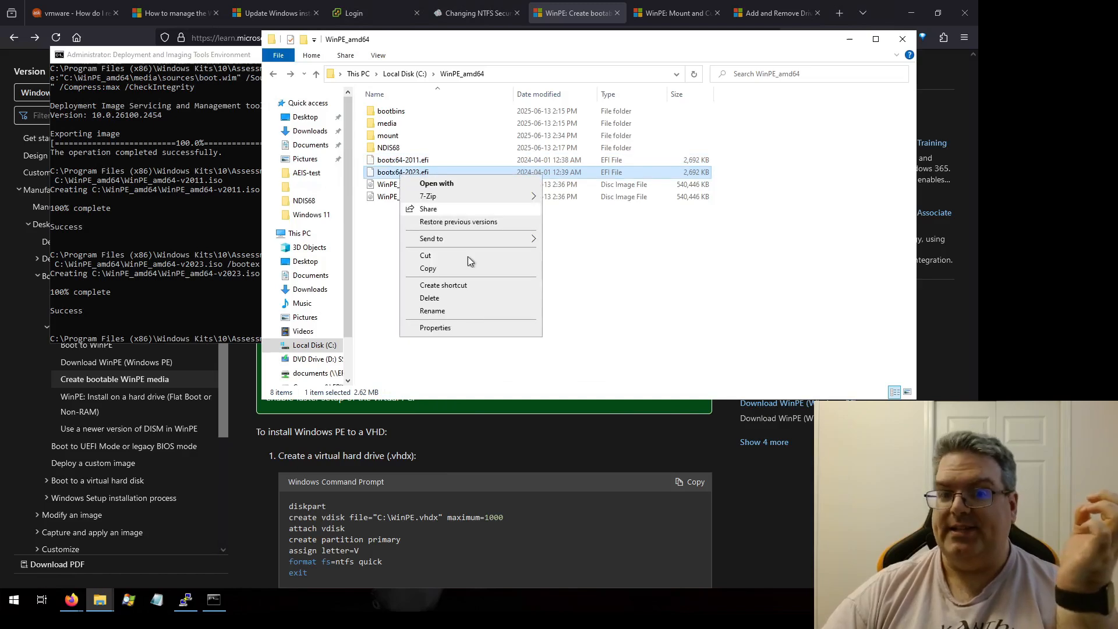
{"action": "left_click", "coordinate": [463, 326]}
{"action": "left_click", "coordinate": [465, 202]}
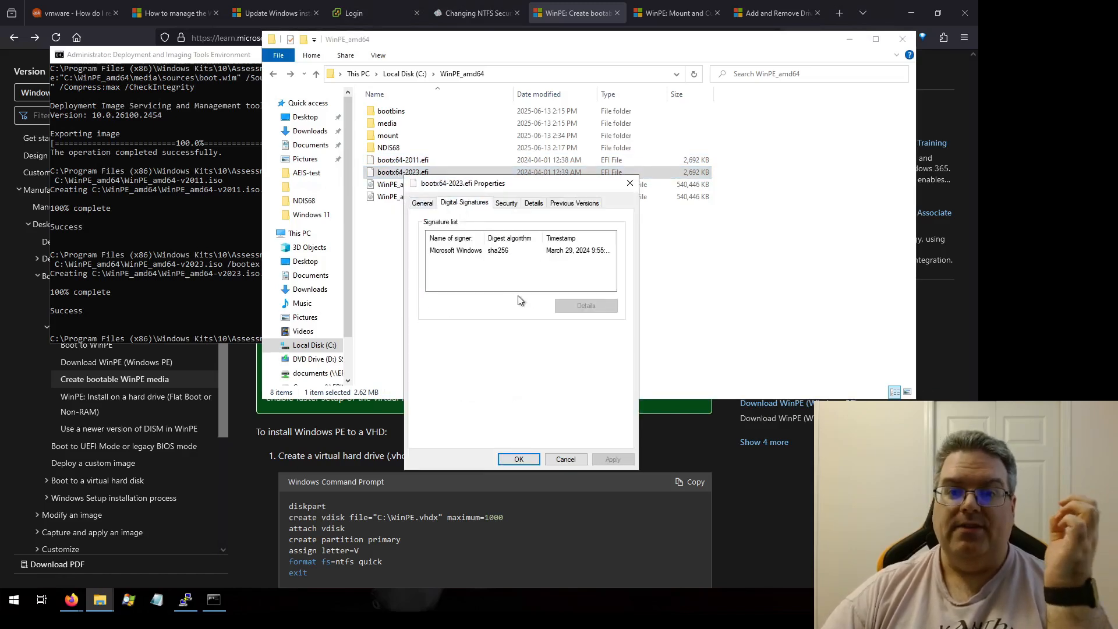
{"action": "left_click", "coordinate": [465, 251]}
{"action": "left_click", "coordinate": [586, 305]}
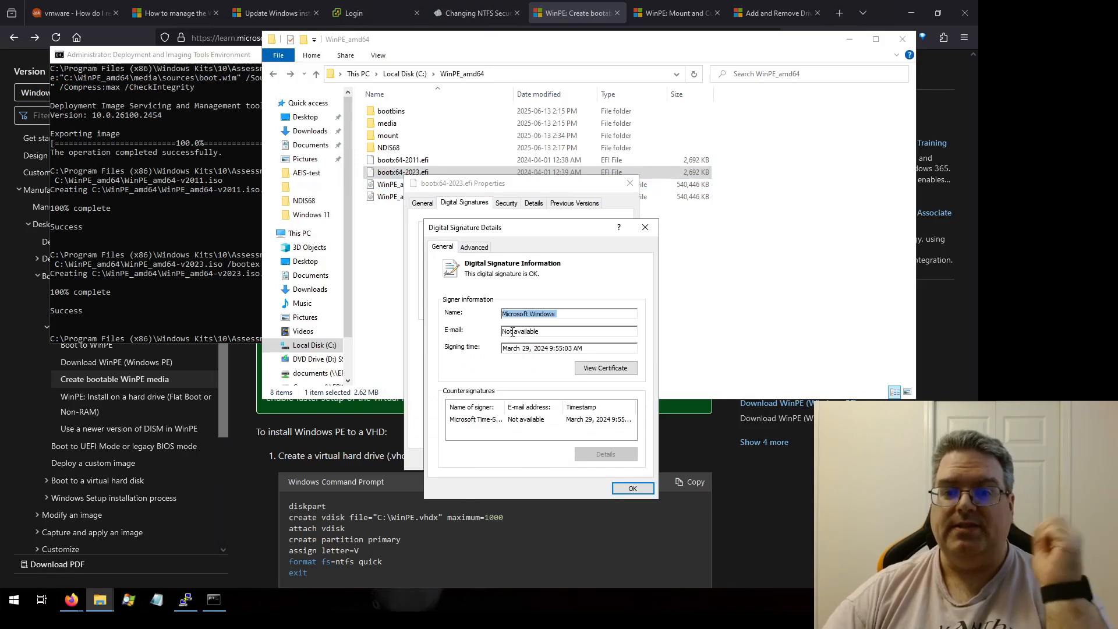
{"action": "left_click", "coordinate": [599, 370]}
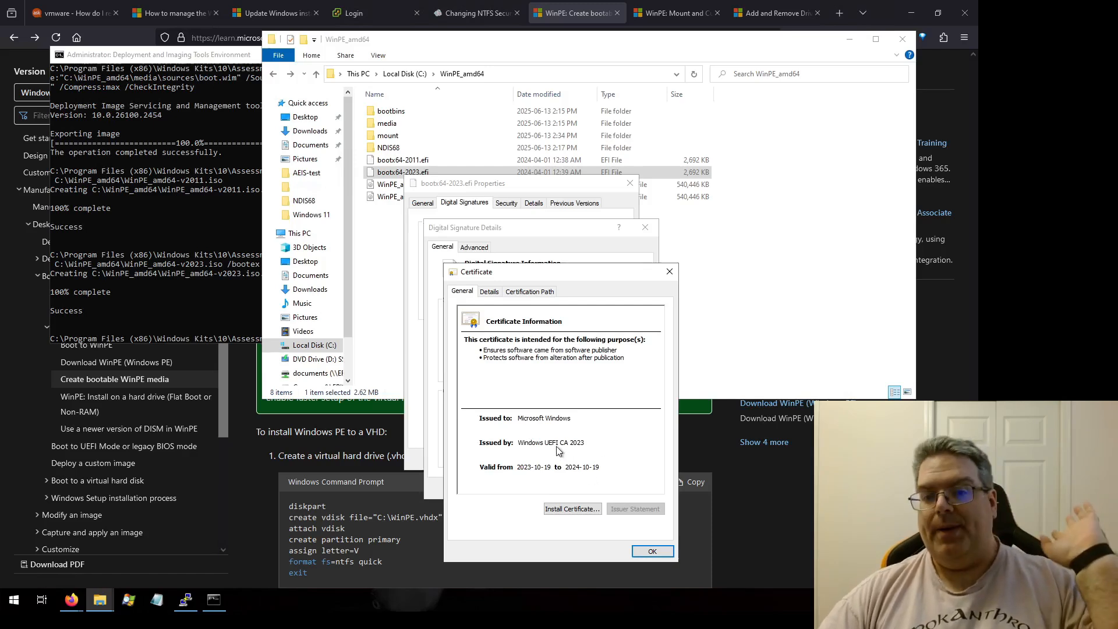
{"action": "left_click", "coordinate": [652, 551]}
{"action": "left_click", "coordinate": [634, 488]}
{"action": "left_click", "coordinate": [568, 457]}
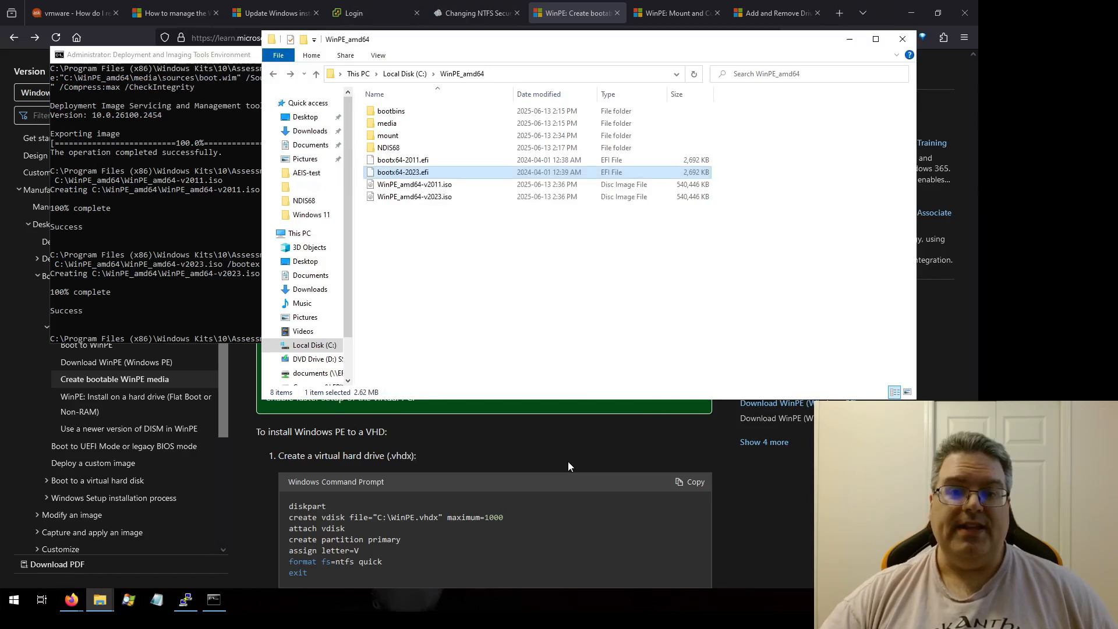
Step: Permanently delete both bootx64-2011.efi and bootx64-2023.efi from the WinPE_amd64 folder
{"action": "left_click", "coordinate": [497, 301]}
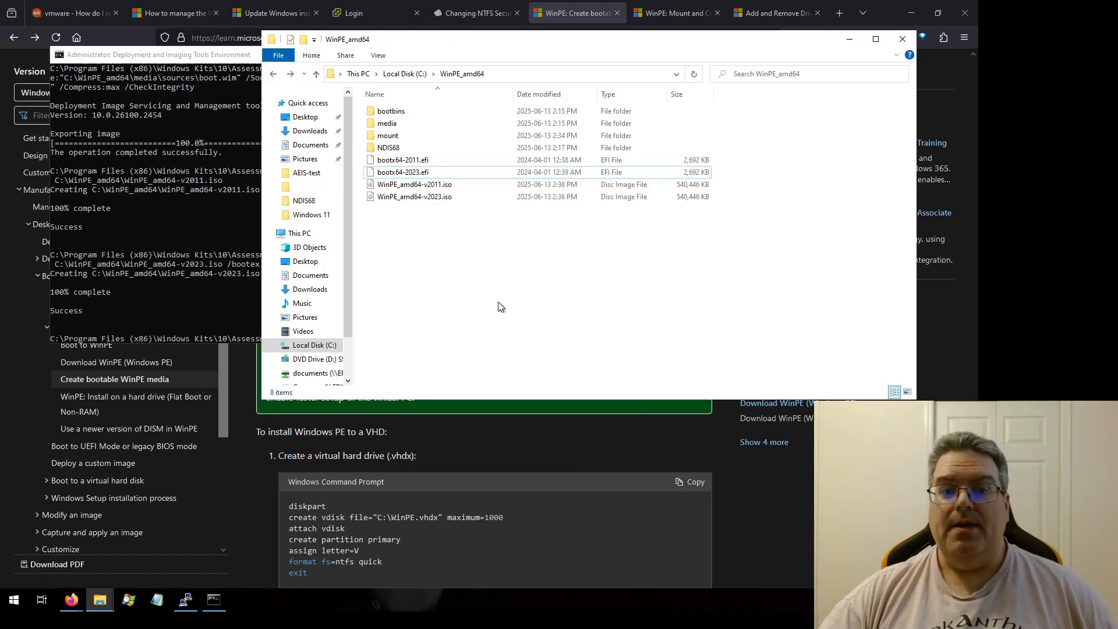
{"action": "left_click", "coordinate": [420, 163]}
{"action": "left_click", "coordinate": [419, 175], "text": "ctrl"}
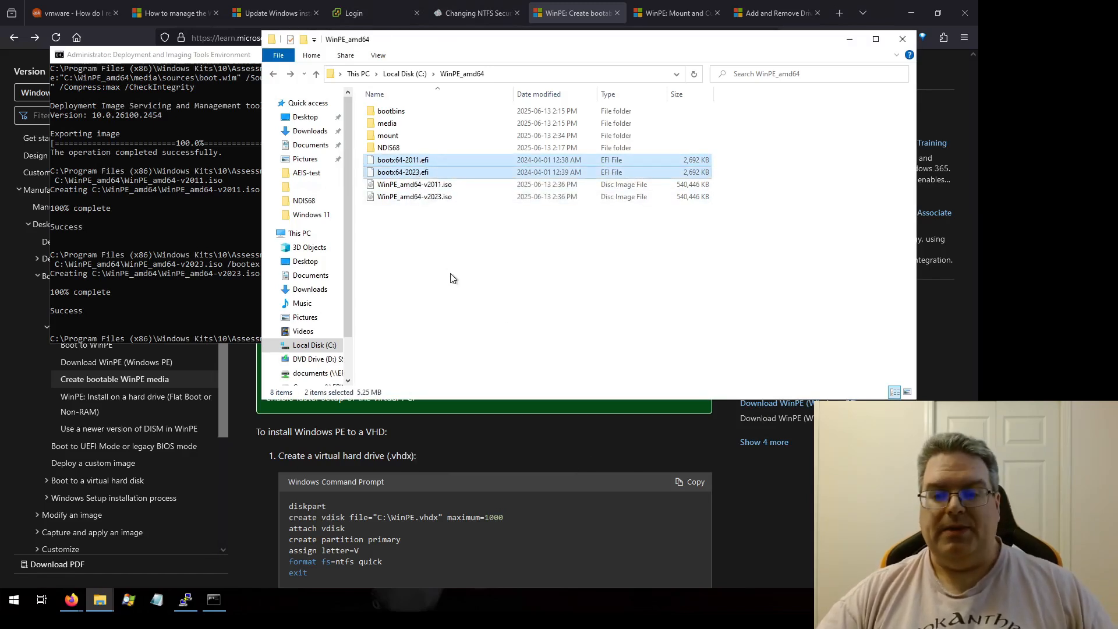
{"action": "key", "text": "shift+Delete"}
{"action": "key", "text": "Return"}
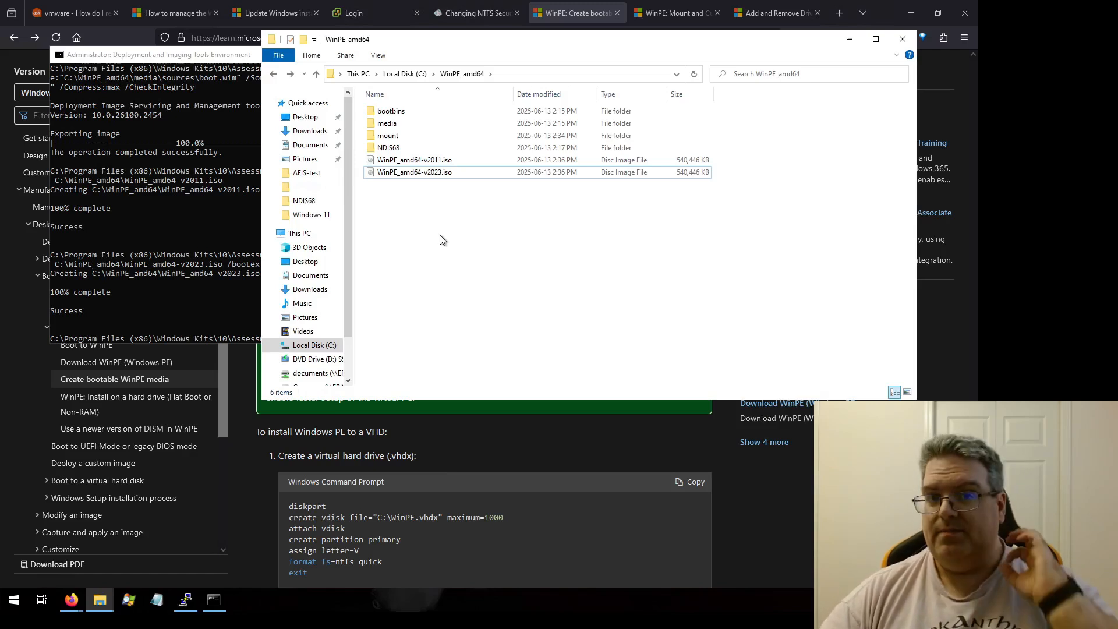
Step: Reopen the WinPE_amd64 folder window and open its bootbins subfolder
{"action": "left_click", "coordinate": [428, 174]}
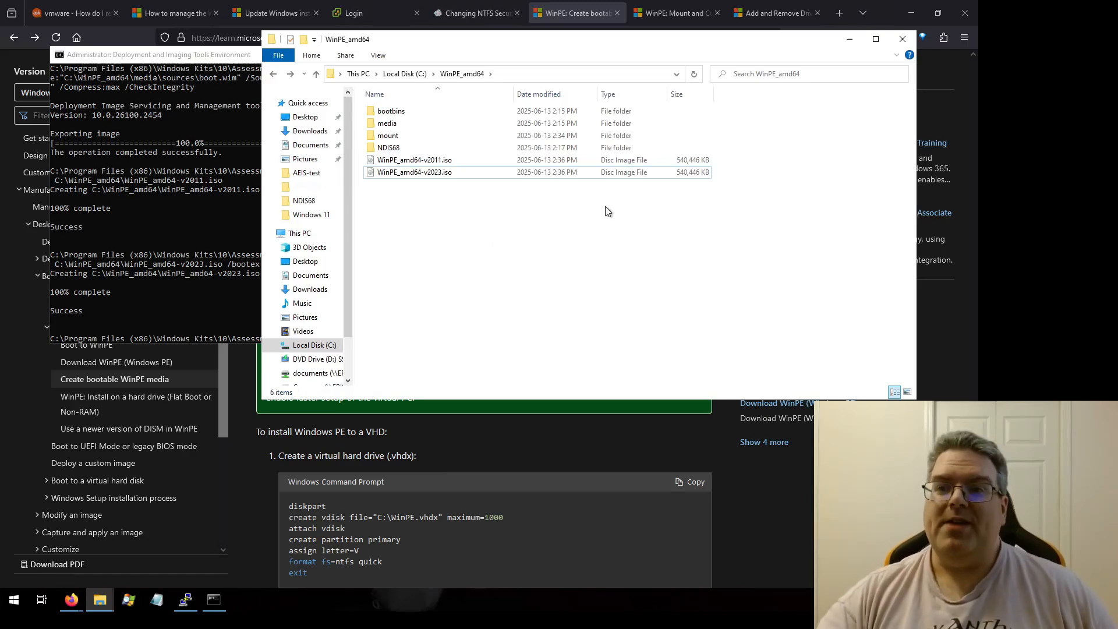
{"action": "left_click", "coordinate": [848, 41]}
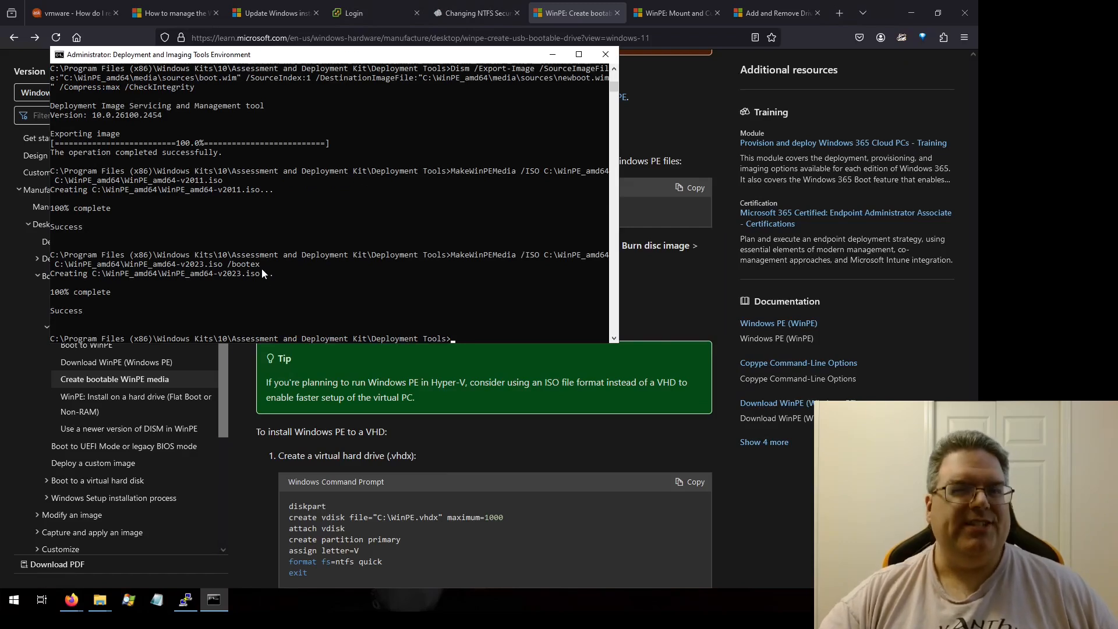
{"action": "left_click", "coordinate": [99, 600]}
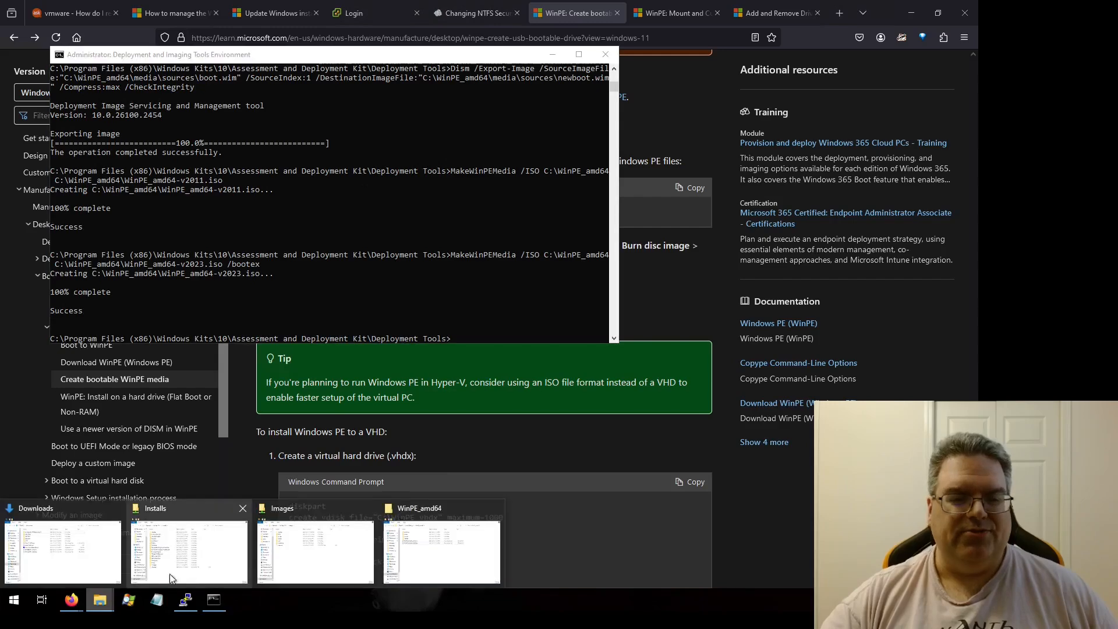
{"action": "left_click", "coordinate": [426, 558]}
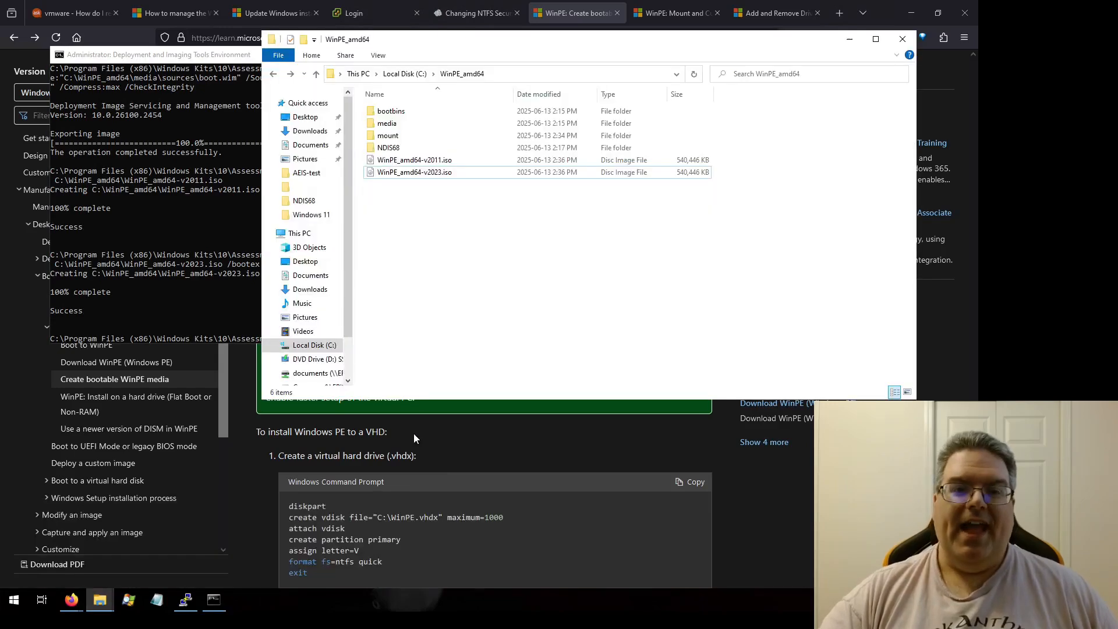
{"action": "double_click", "coordinate": [393, 111]}
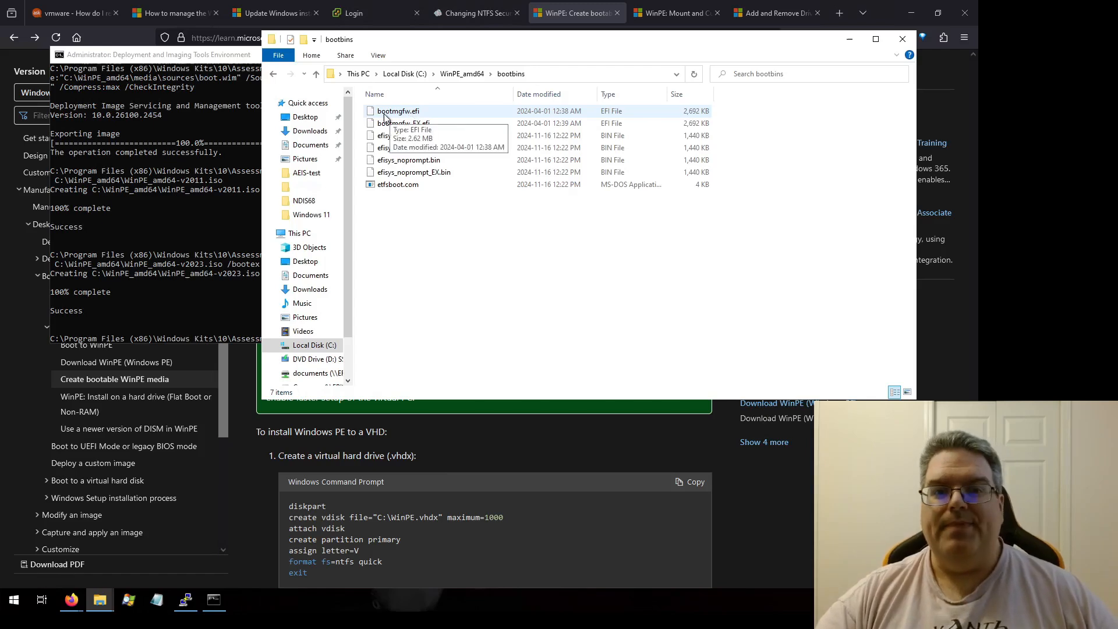
Step: Inspect the digital signature and signing certificate of bootmgfw.efi in bootbins
{"action": "left_click", "coordinate": [396, 115]}
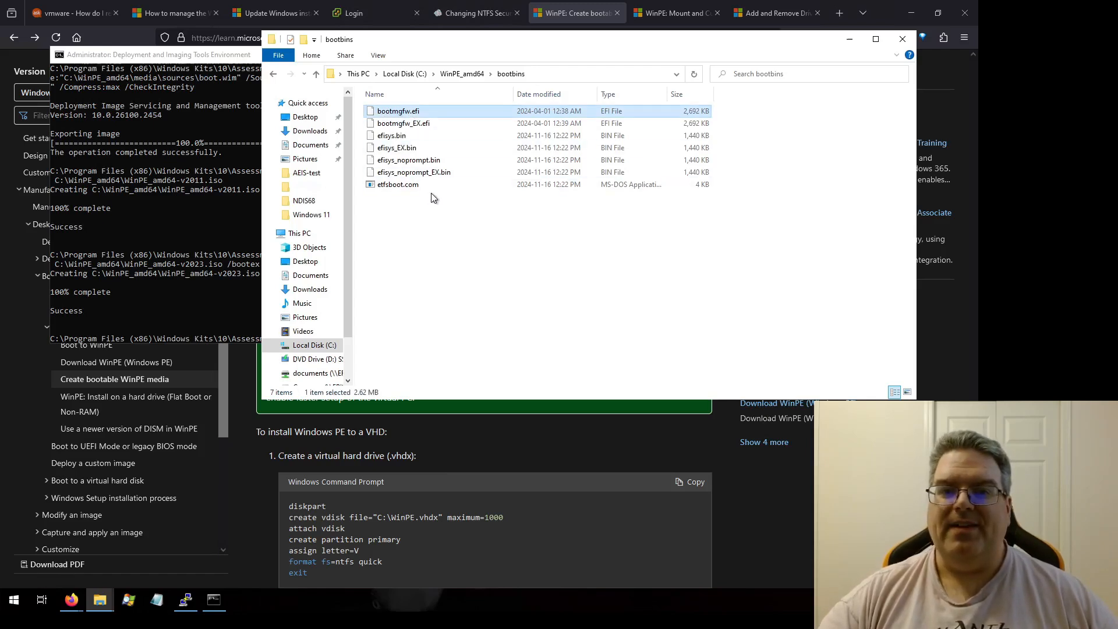
{"action": "right_click", "coordinate": [395, 115]}
{"action": "left_click", "coordinate": [462, 259]}
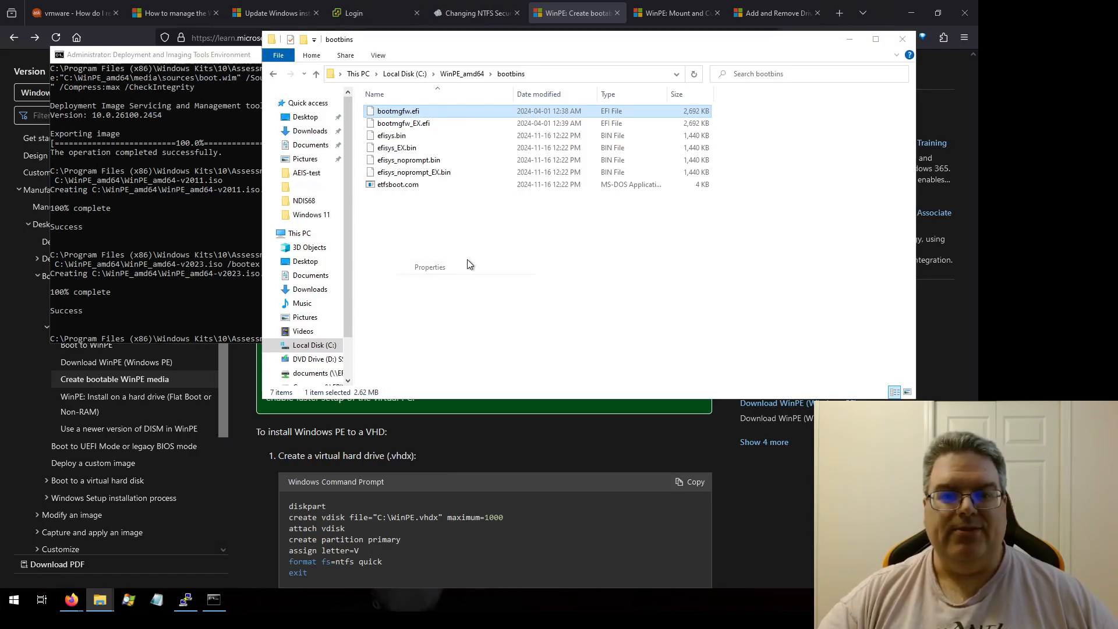
{"action": "left_click", "coordinate": [459, 142]}
{"action": "left_click", "coordinate": [462, 190]}
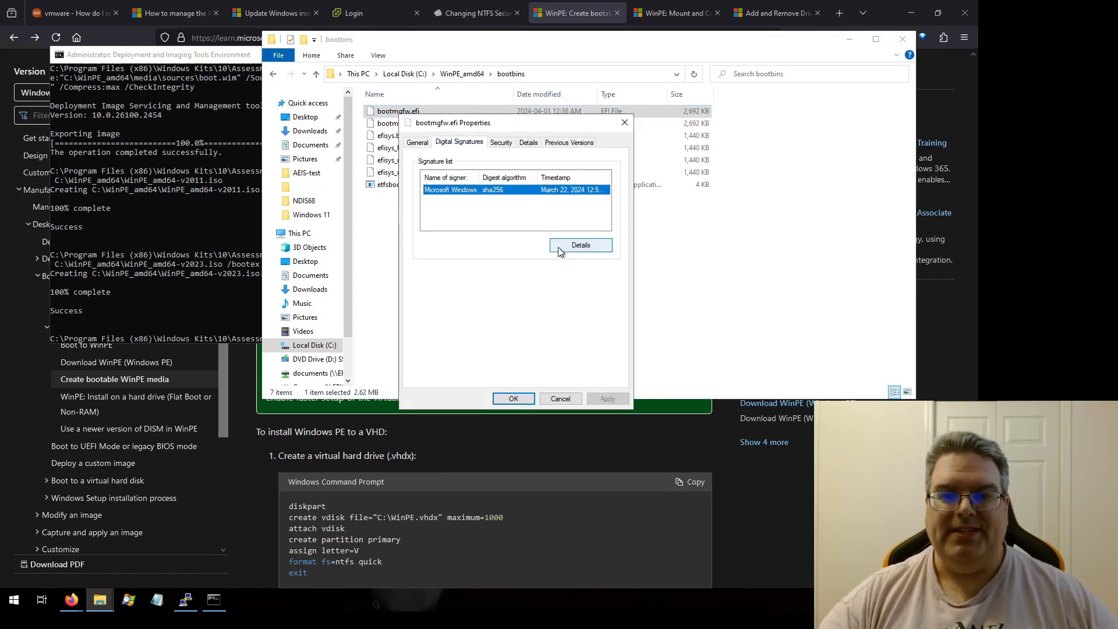
{"action": "left_click", "coordinate": [581, 245]}
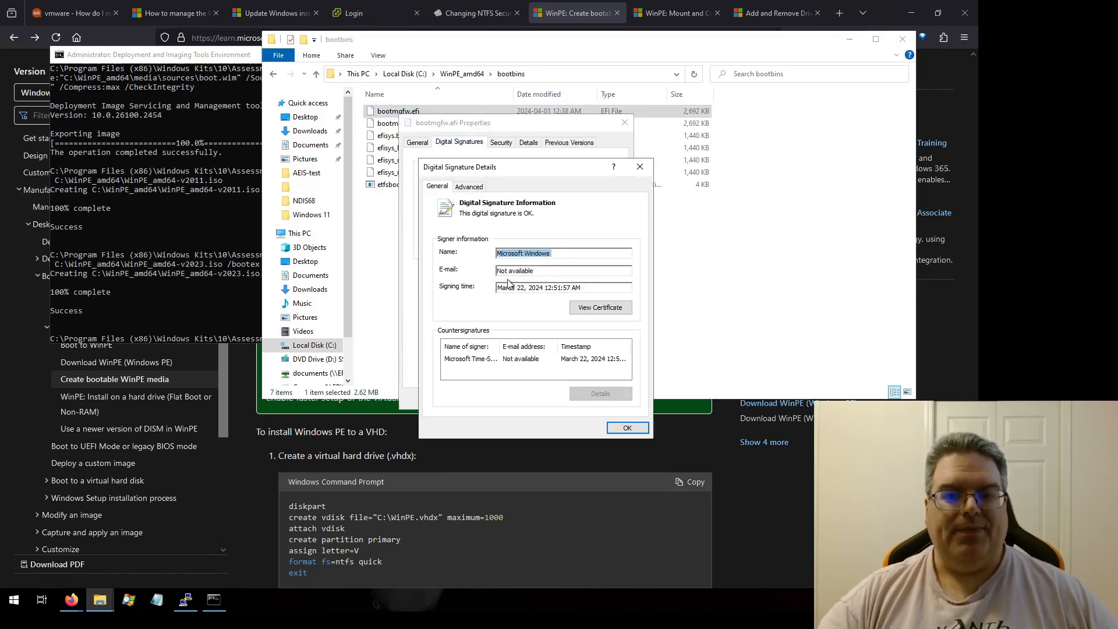
{"action": "left_click", "coordinate": [599, 309]}
{"action": "left_click", "coordinate": [647, 490]}
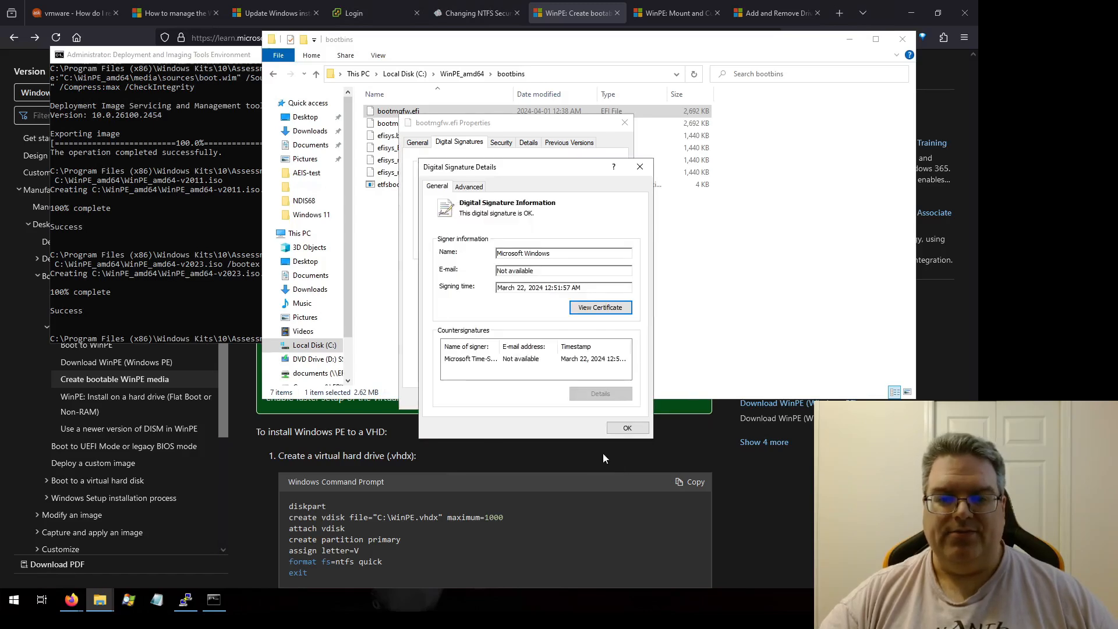
{"action": "left_click", "coordinate": [627, 432]}
{"action": "left_click", "coordinate": [575, 398]}
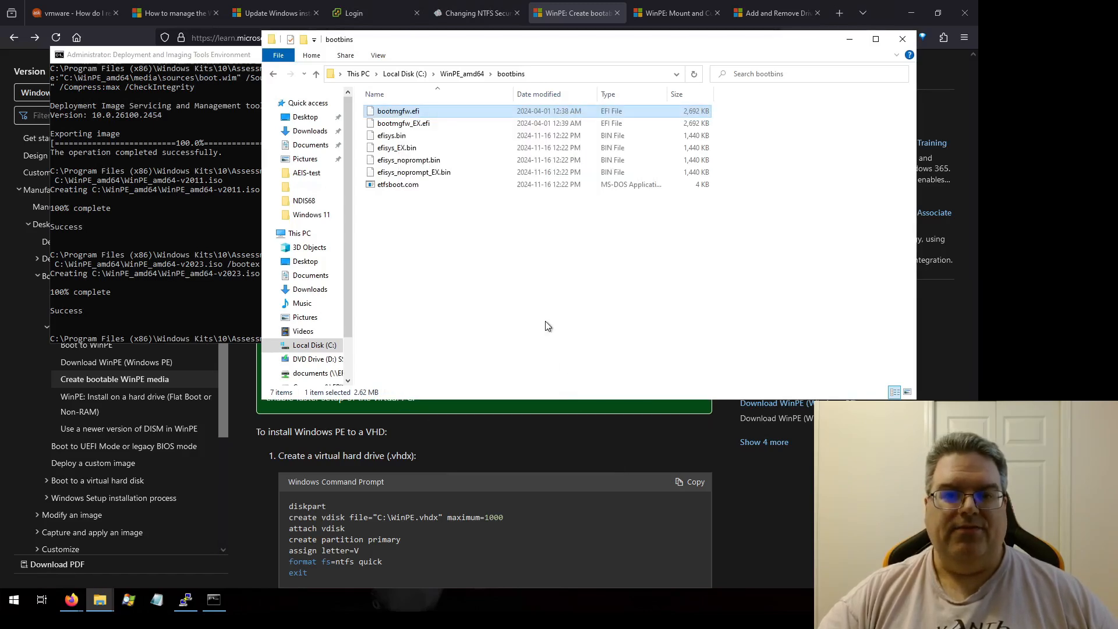
Step: Inspect the digital signature and signing certificate of bootmgfw_EX.efi in bootbins
{"action": "left_click", "coordinate": [397, 127]}
{"action": "right_click", "coordinate": [397, 128]}
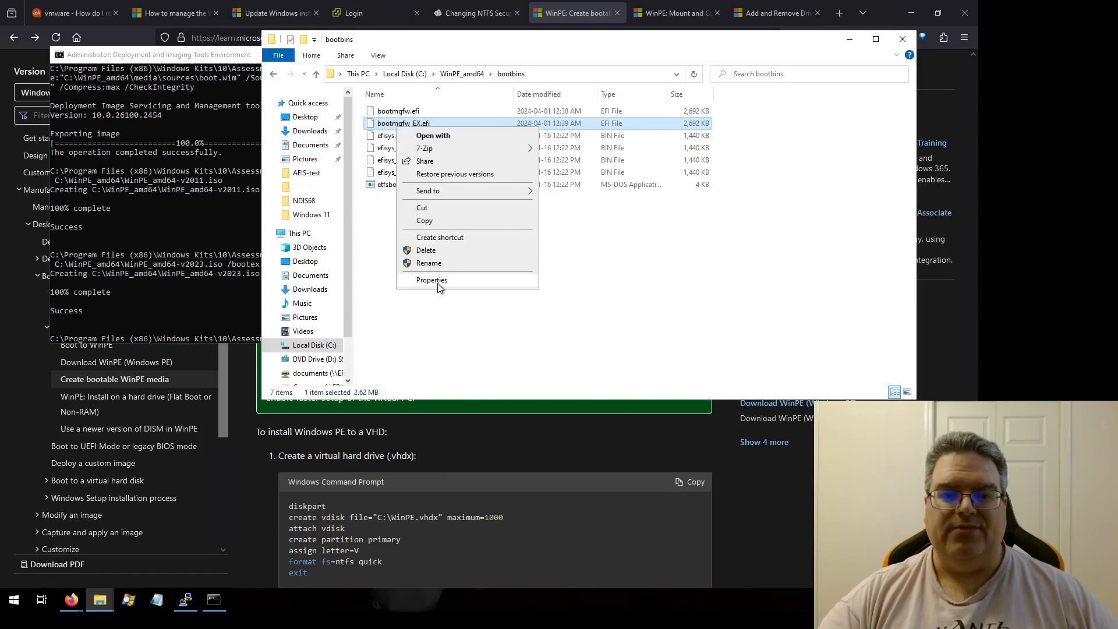
{"action": "left_click", "coordinate": [437, 283]}
{"action": "left_click", "coordinate": [461, 156]}
{"action": "left_click", "coordinate": [460, 209]}
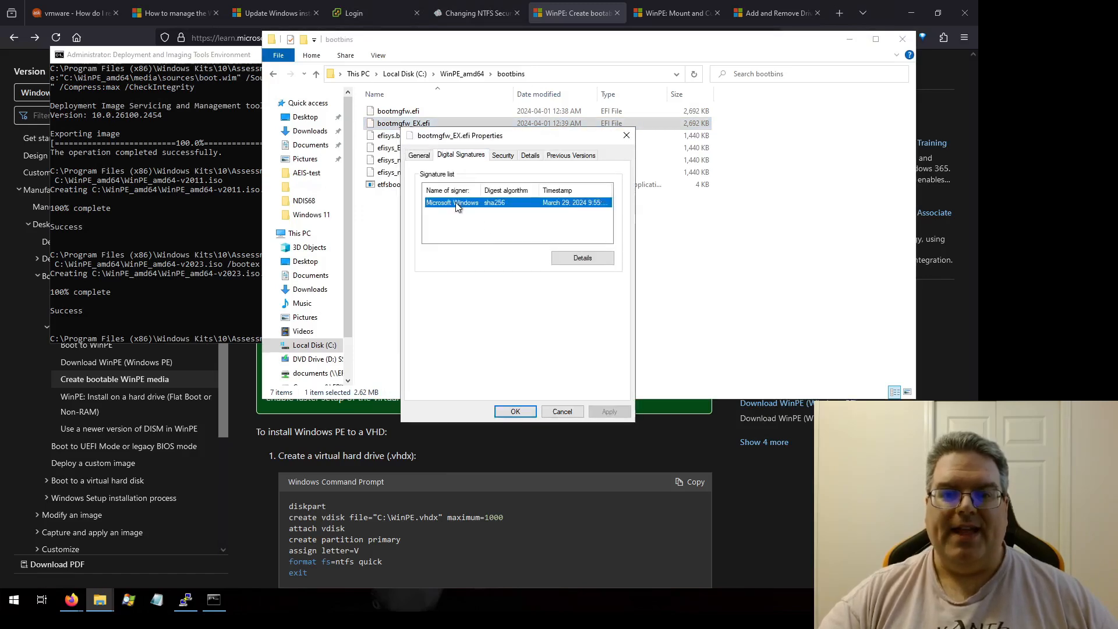
{"action": "left_click", "coordinate": [576, 260]}
{"action": "left_click", "coordinate": [626, 320]}
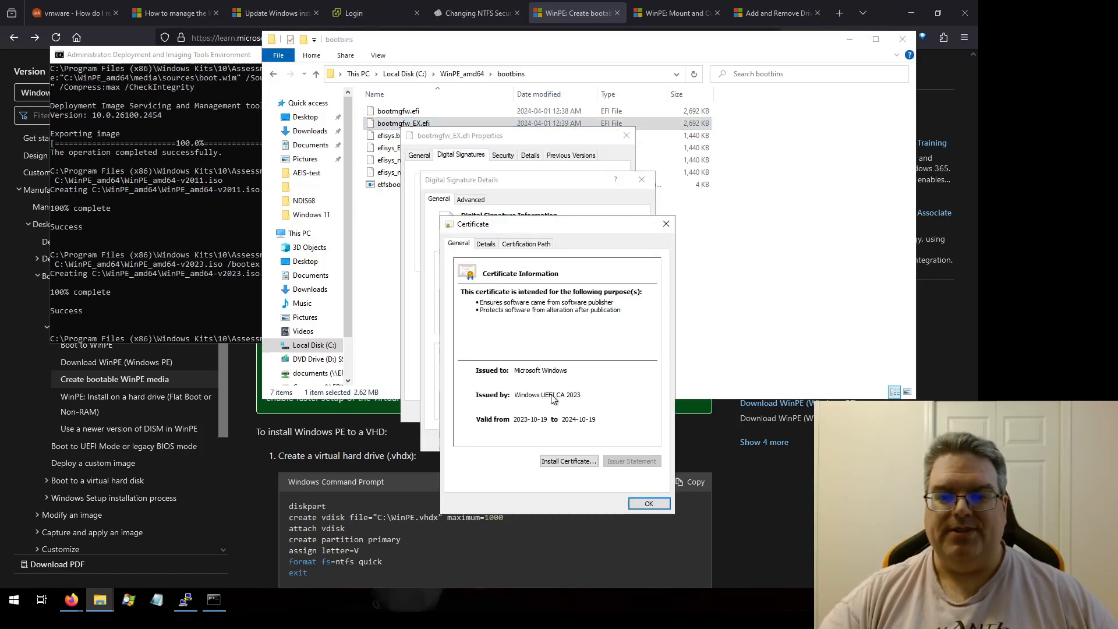
{"action": "left_click", "coordinate": [637, 504]}
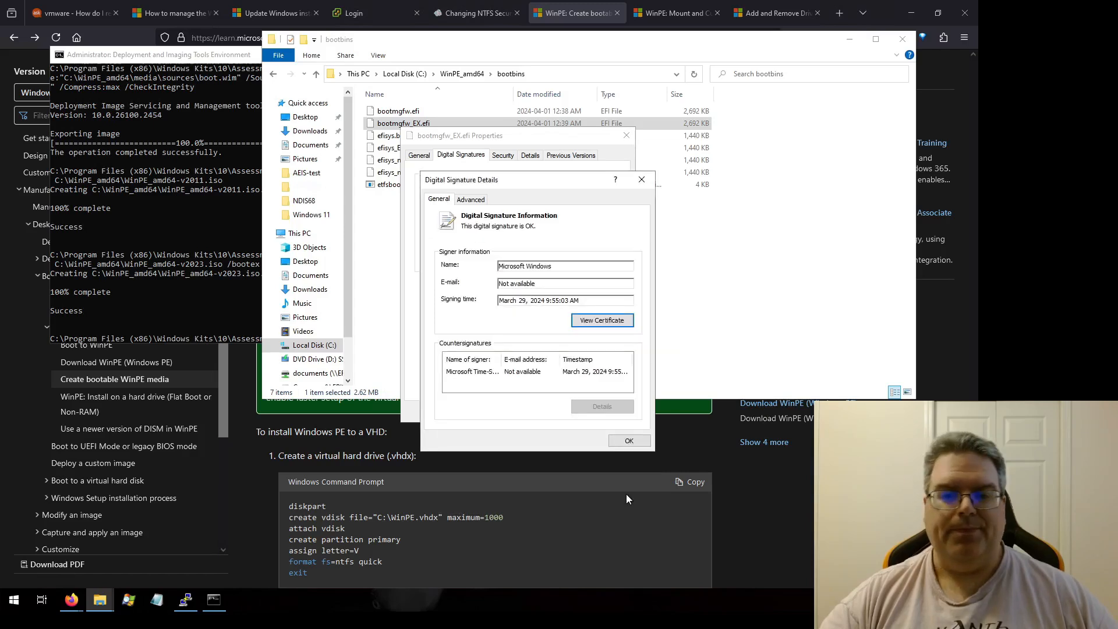
{"action": "left_click", "coordinate": [627, 445]}
{"action": "left_click", "coordinate": [562, 411]}
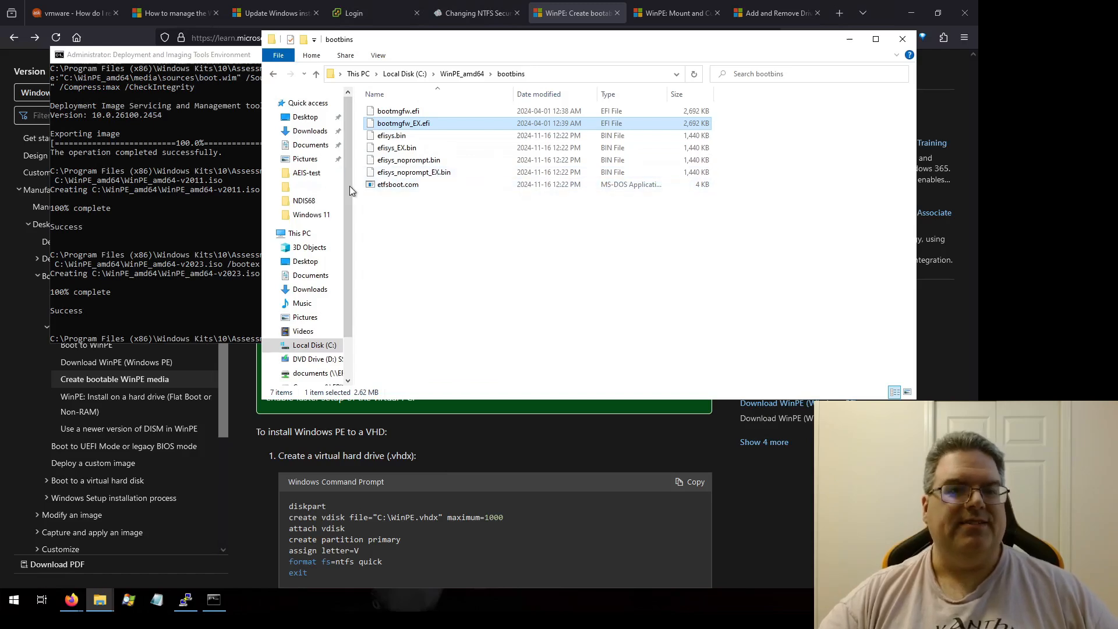
Step: Return to the WinPE_amd64 folder and minimize the open windows to the desktop
{"action": "left_click", "coordinate": [195, 56]}
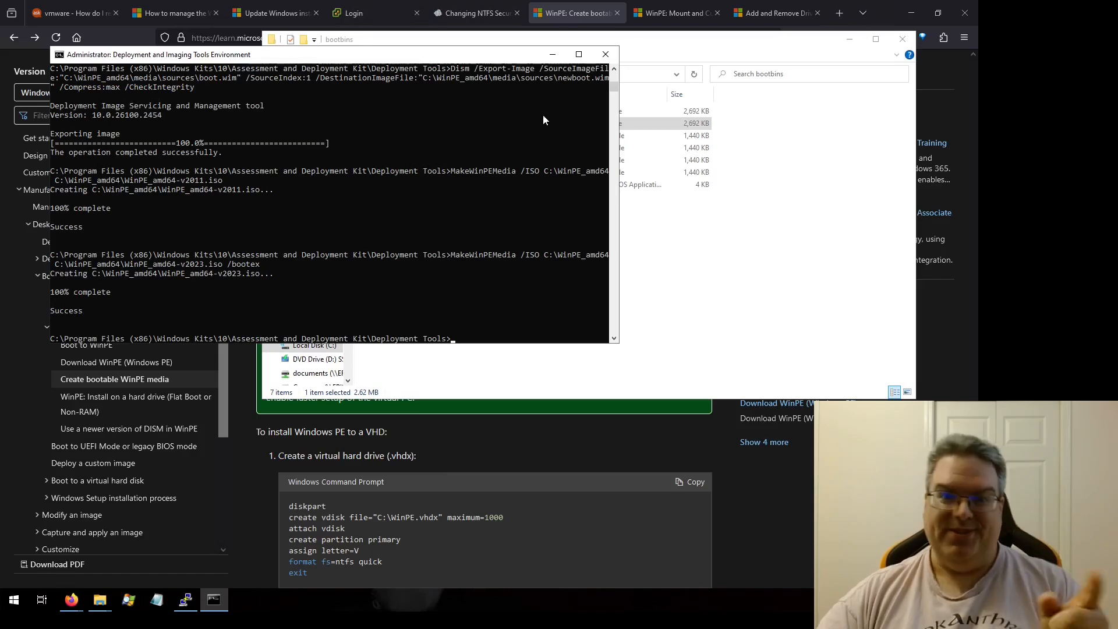
{"action": "key", "text": "alt+Tab"}
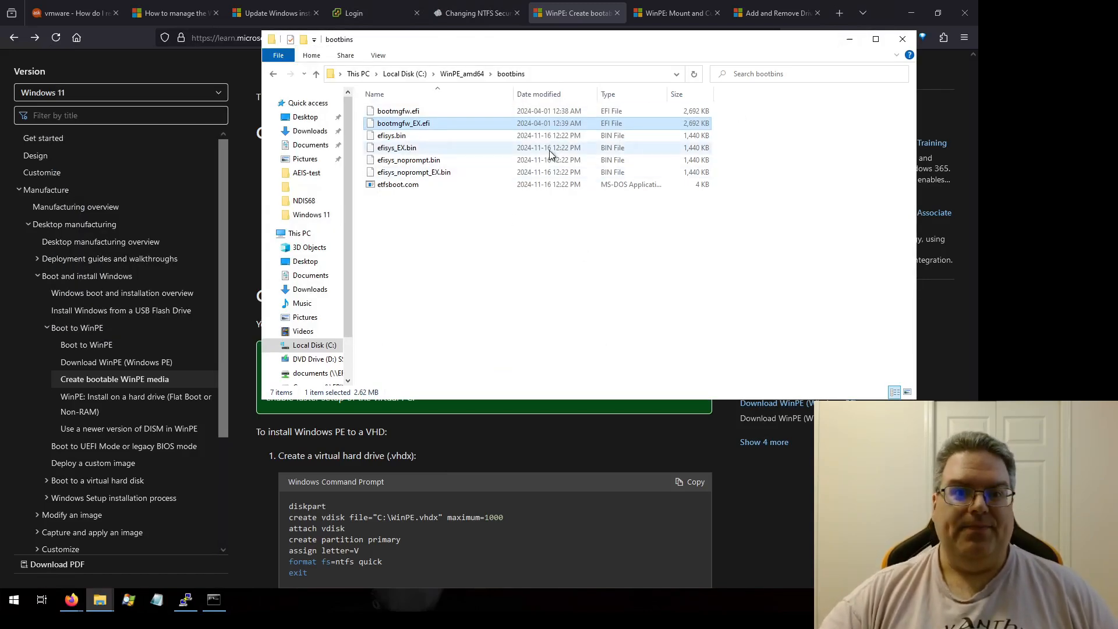
{"action": "left_click", "coordinate": [273, 73]}
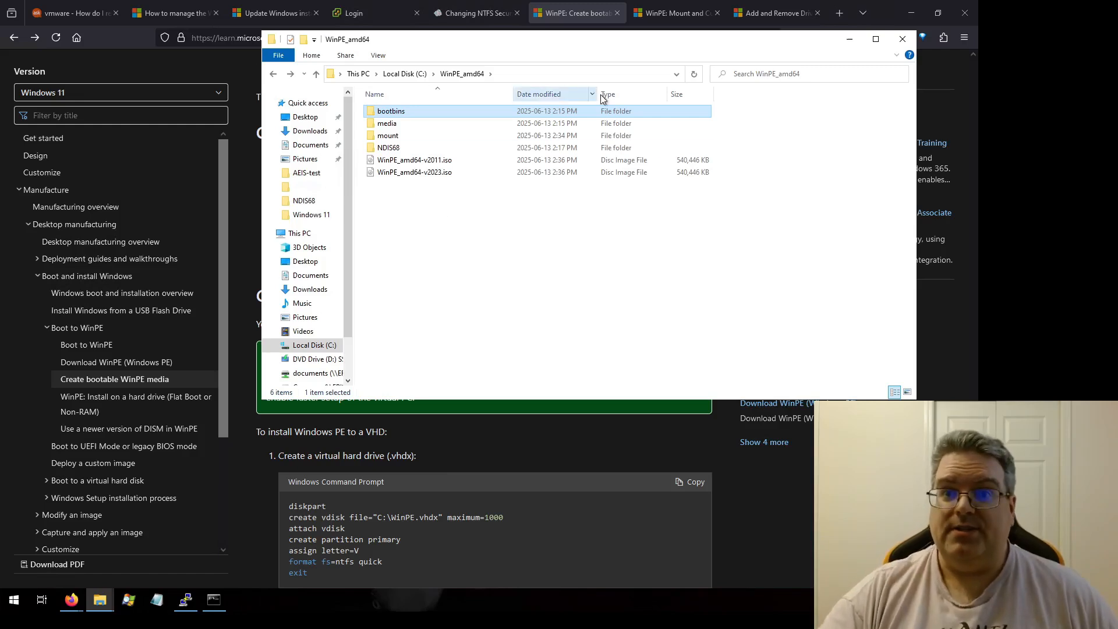
{"action": "left_click", "coordinate": [850, 39]}
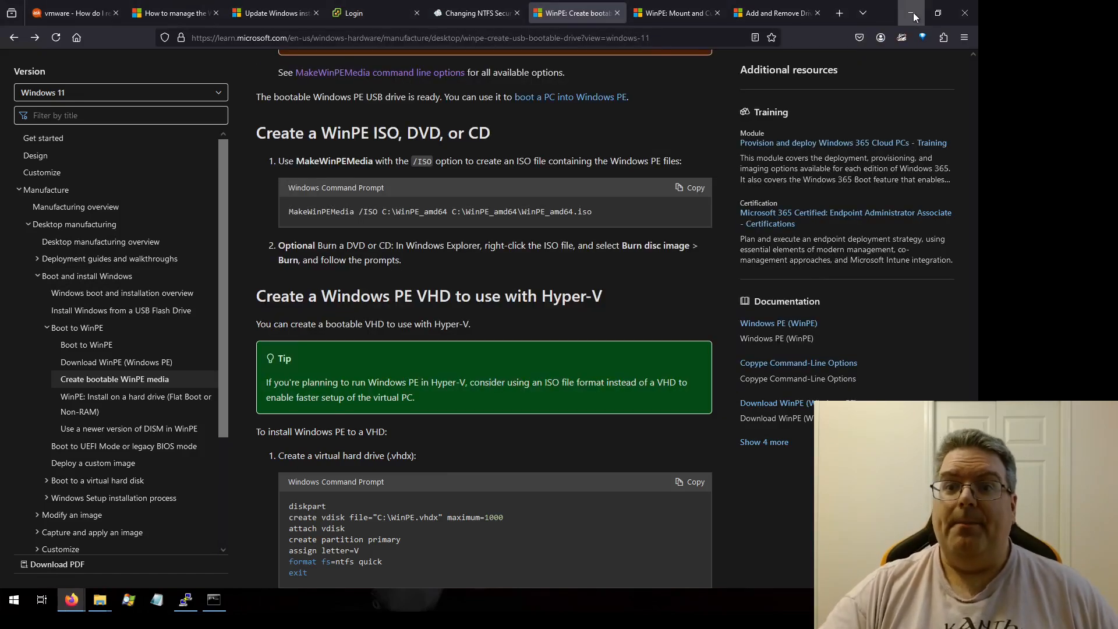
{"action": "left_click", "coordinate": [911, 13]}
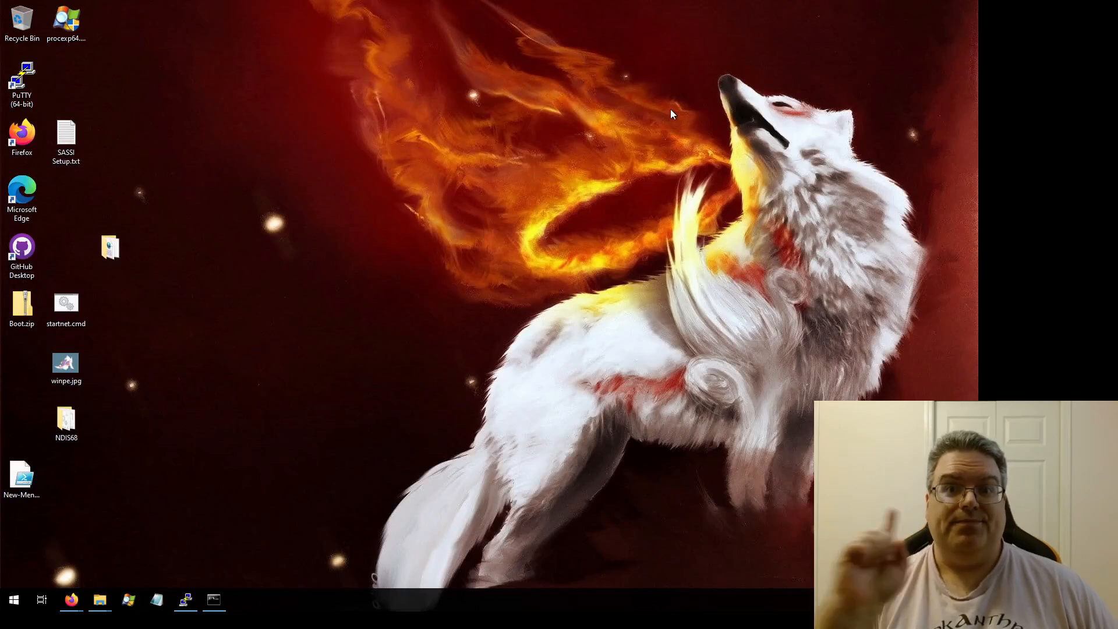